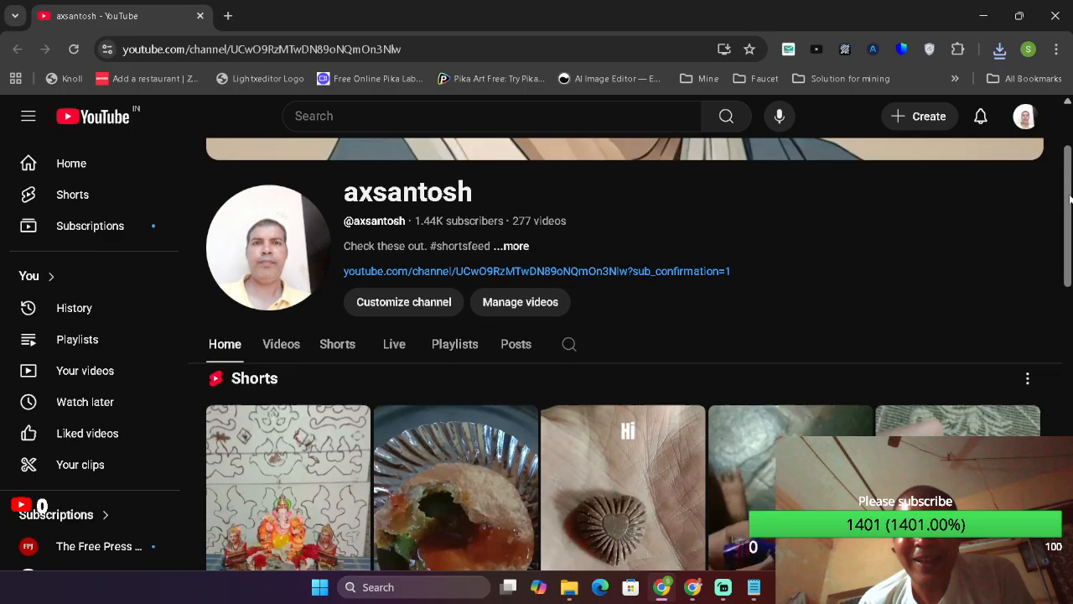
# - Open the axsantosh channel's list of videos and look over the latest uploads
pyautogui.scroll(2, 1061, 199)
pyautogui.scroll(2, 1061, 199)
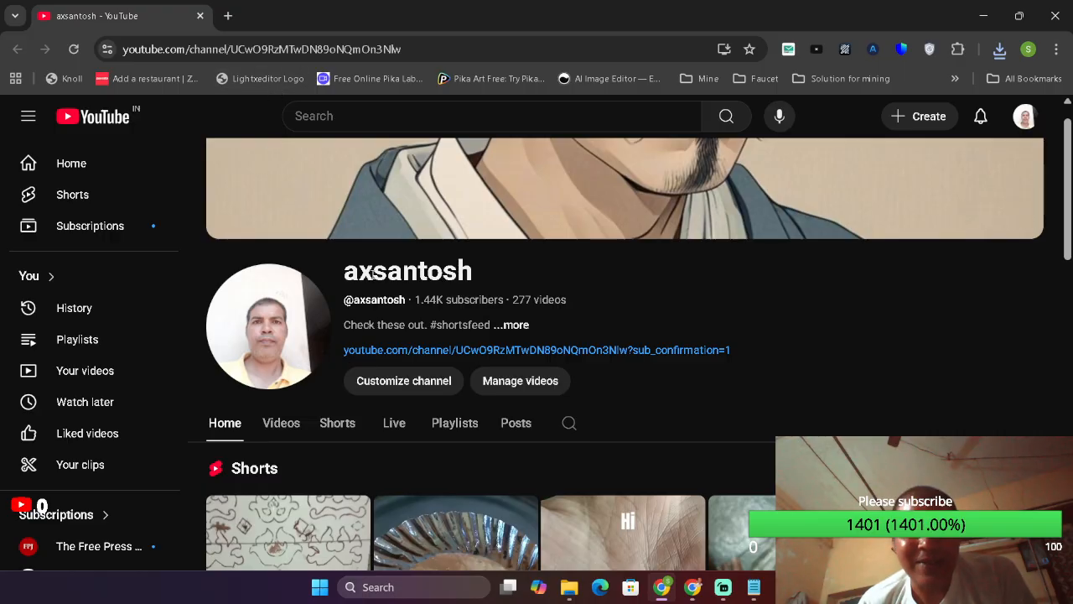
pyautogui.click(295, 424)
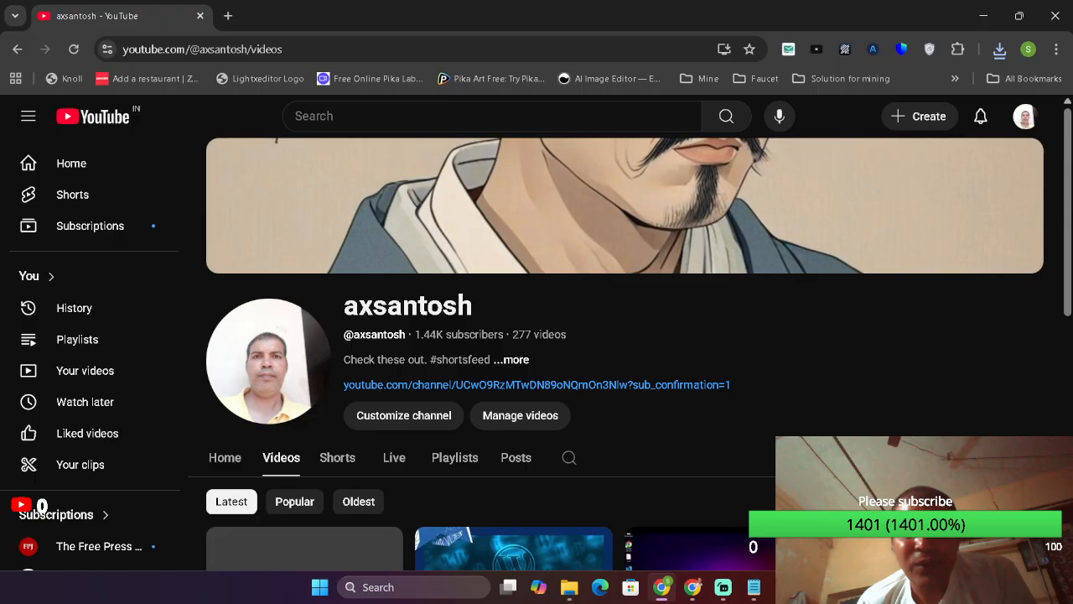
pyautogui.scroll(-2, 1070, 287)
pyautogui.moveTo(1070, 286); pyautogui.dragTo(1070, 293)
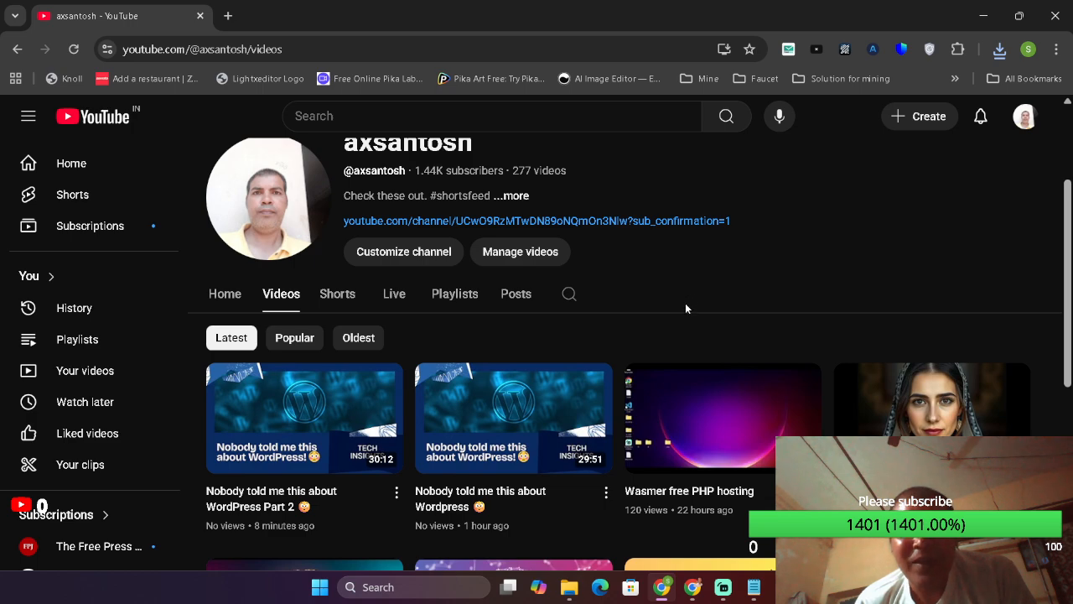
# - Switch to the browser window with the WordPress site and make the "100 things to do on Wordpress" document the last tab
pyautogui.click(693, 587)
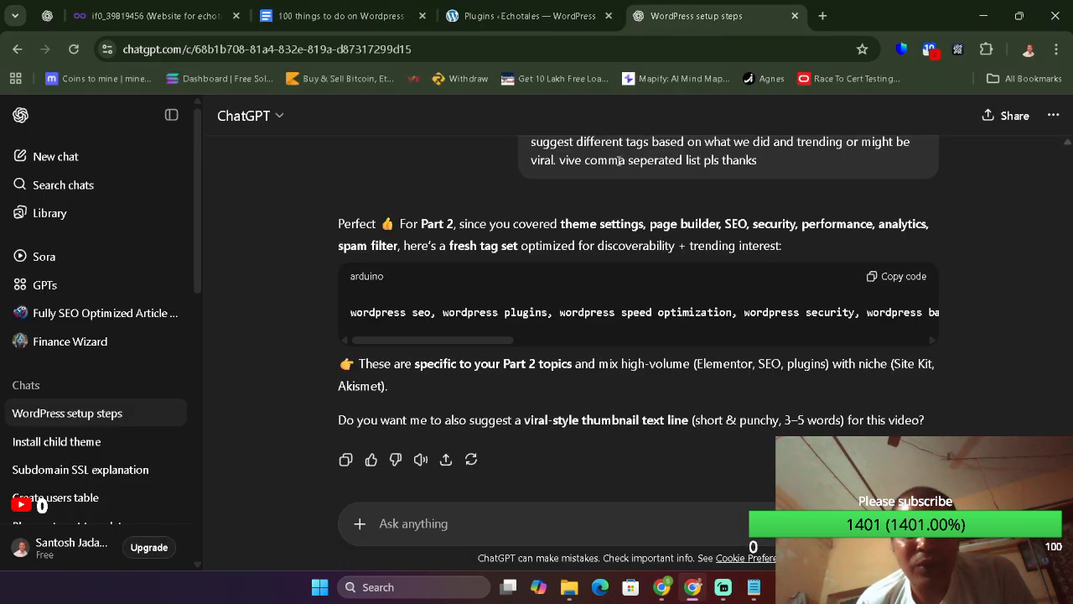
pyautogui.click(541, 5)
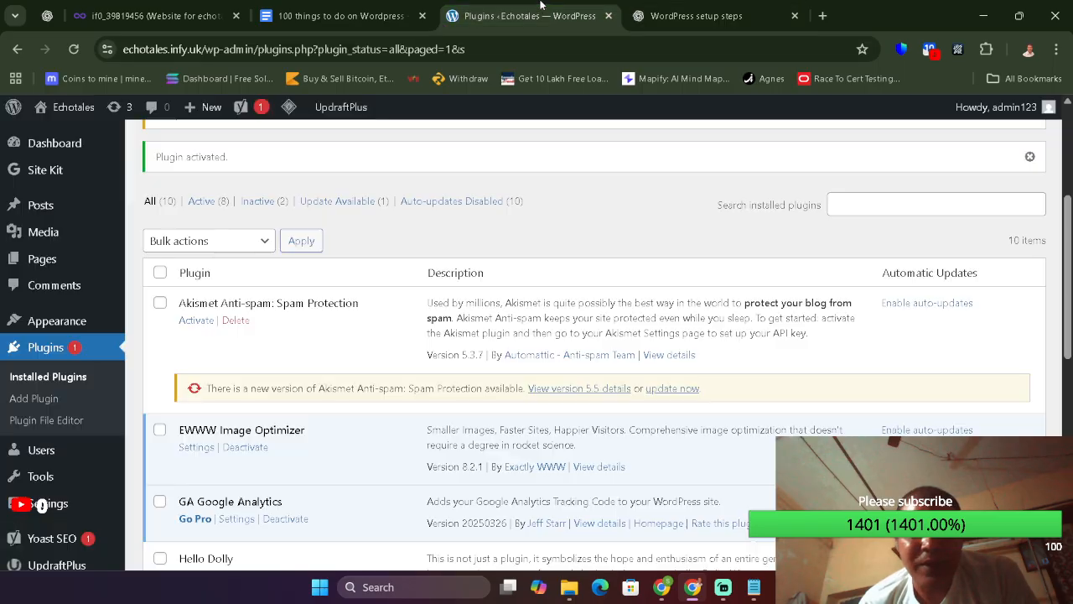
pyautogui.click(343, 15)
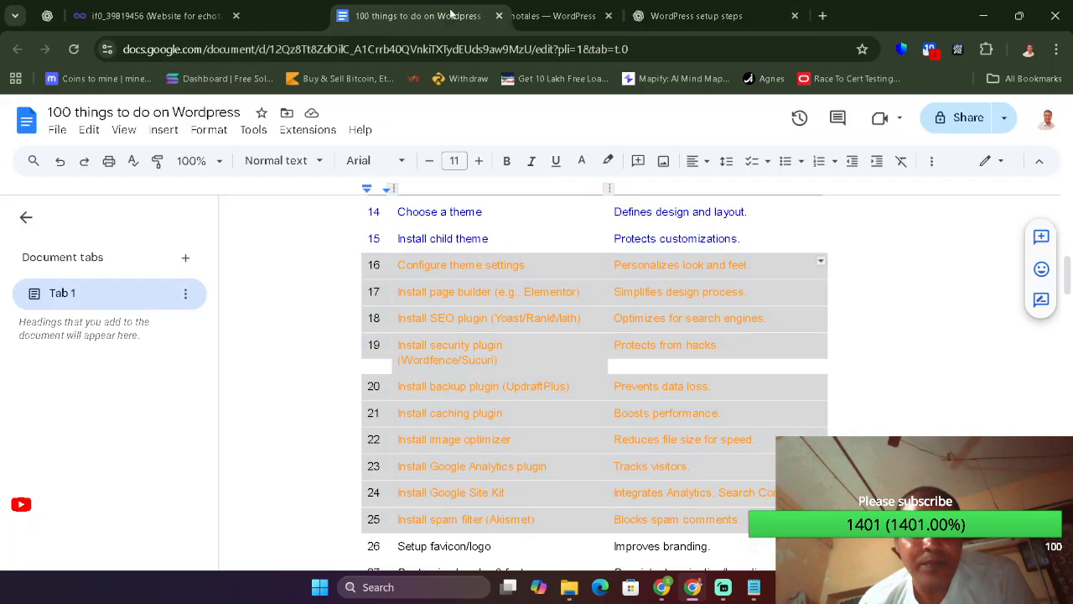
pyautogui.moveTo(344, 15); pyautogui.dragTo(745, 17)
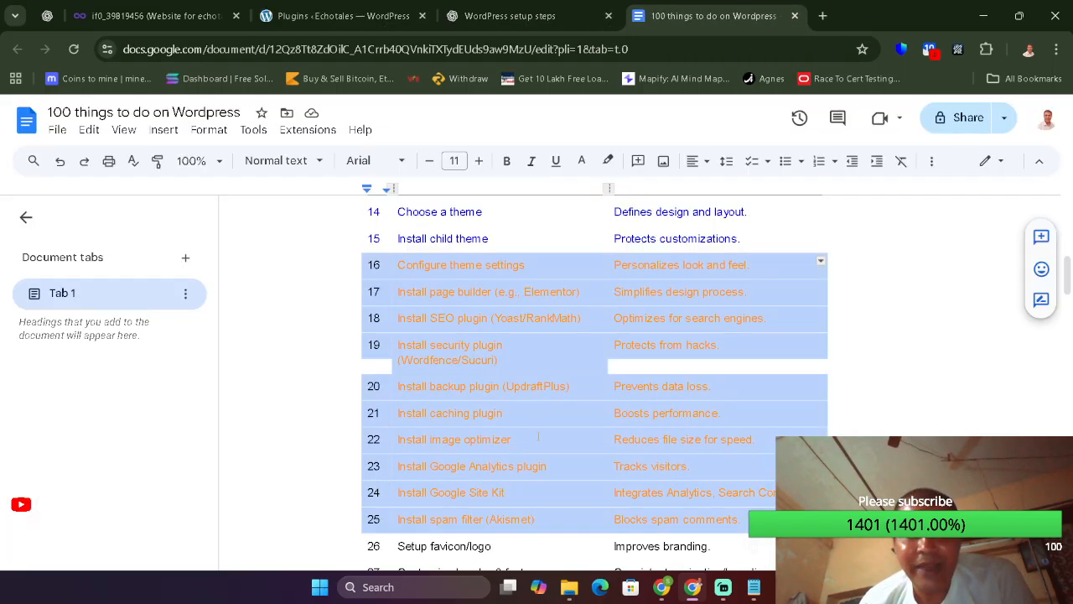
# - Review the checklist tasks from number 26, "Setup favicon/logo", and 27, "Customize header & footer"
pyautogui.scroll(-1, 518, 428)
pyautogui.scroll(-2, 518, 427)
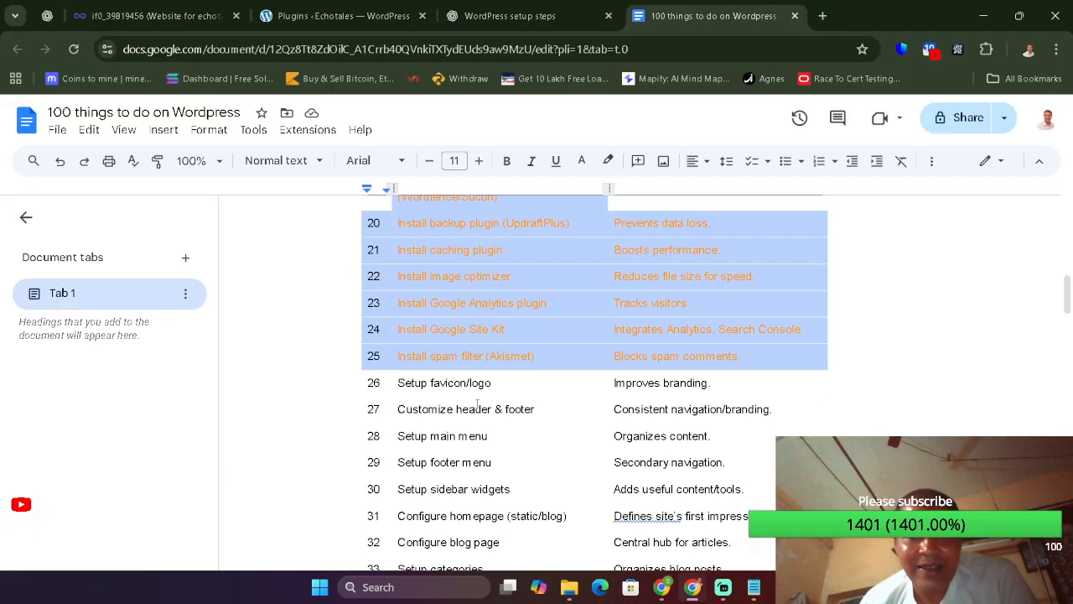
pyautogui.click(477, 408)
pyautogui.moveTo(398, 382); pyautogui.dragTo(664, 386)
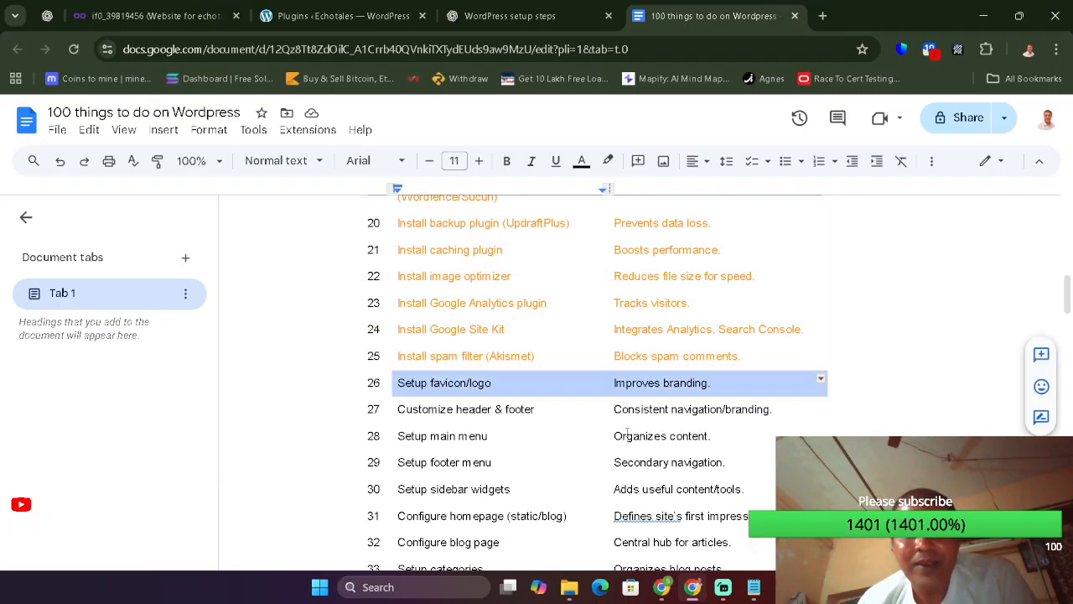
pyautogui.click(504, 409)
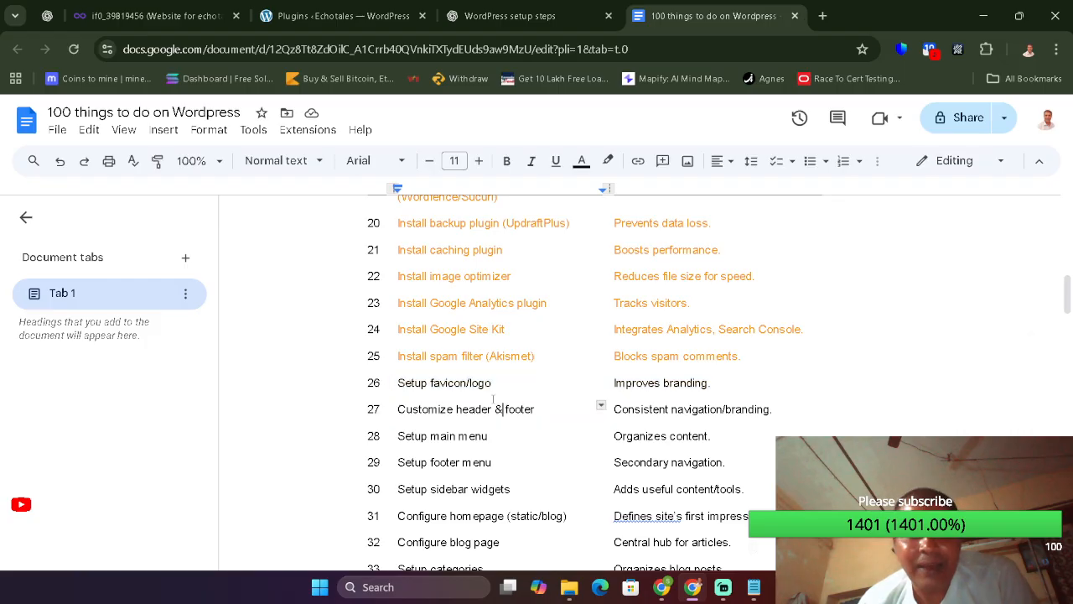
# - Close the ChatGPT "WordPress setup steps" tab and the InfinityFree account tab
pyautogui.click(513, 10)
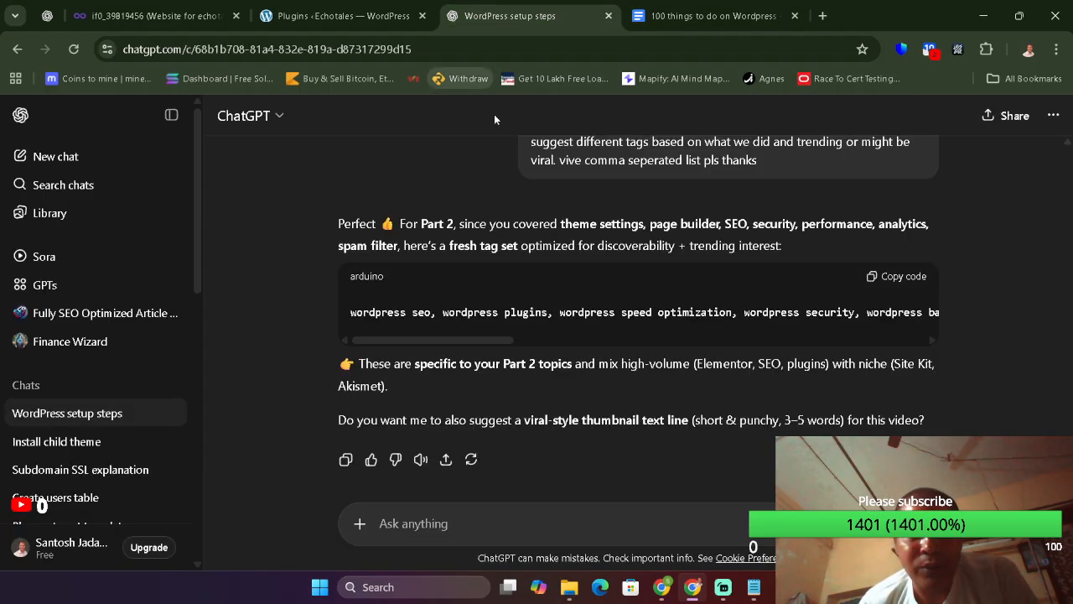
pyautogui.moveTo(514, 6); pyautogui.dragTo(403, 5)
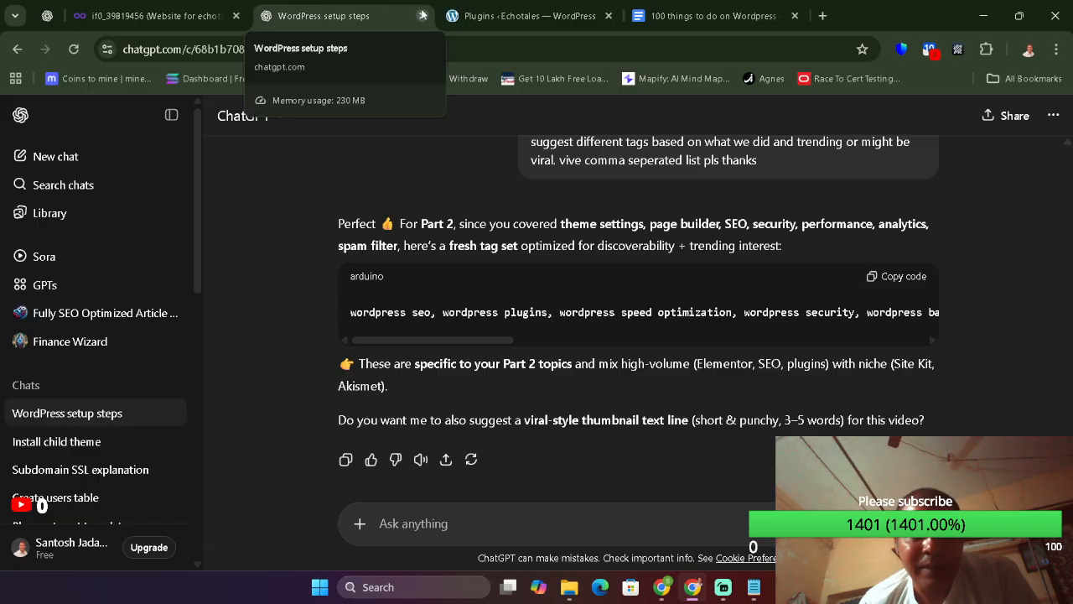
pyautogui.click(422, 15)
pyautogui.click(233, 7)
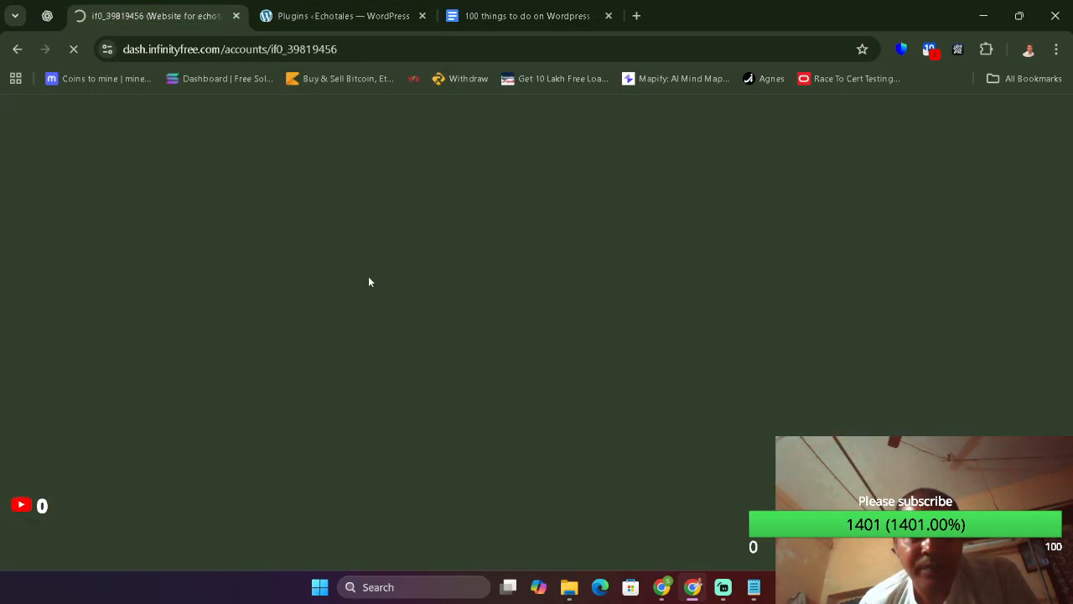
pyautogui.click(236, 16)
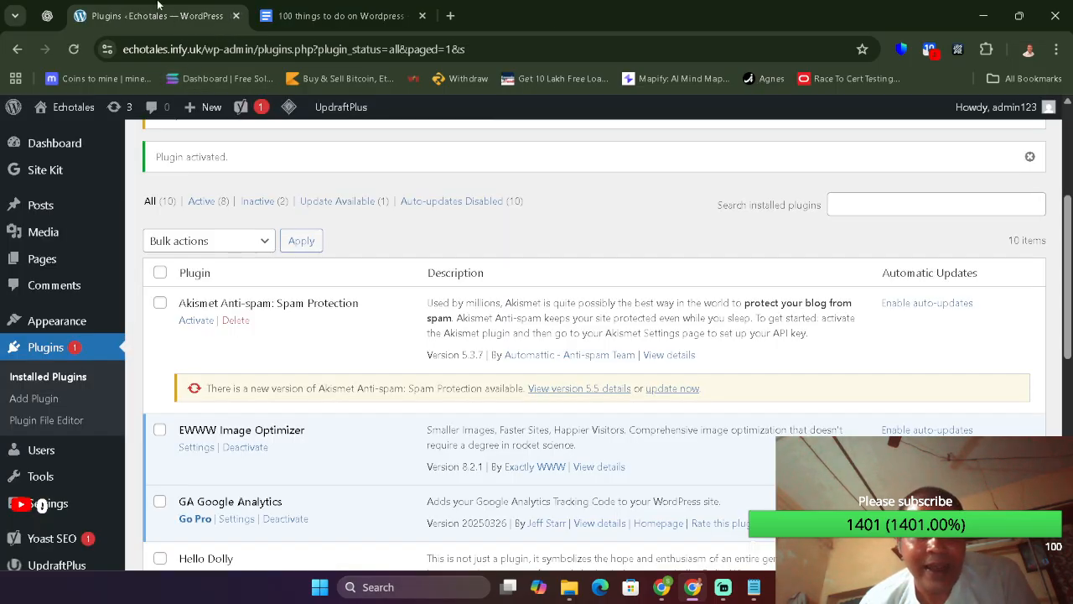
# - Open the Echotales WordPress dashboard home and check the checklist document for the current task
pyautogui.click(63, 144)
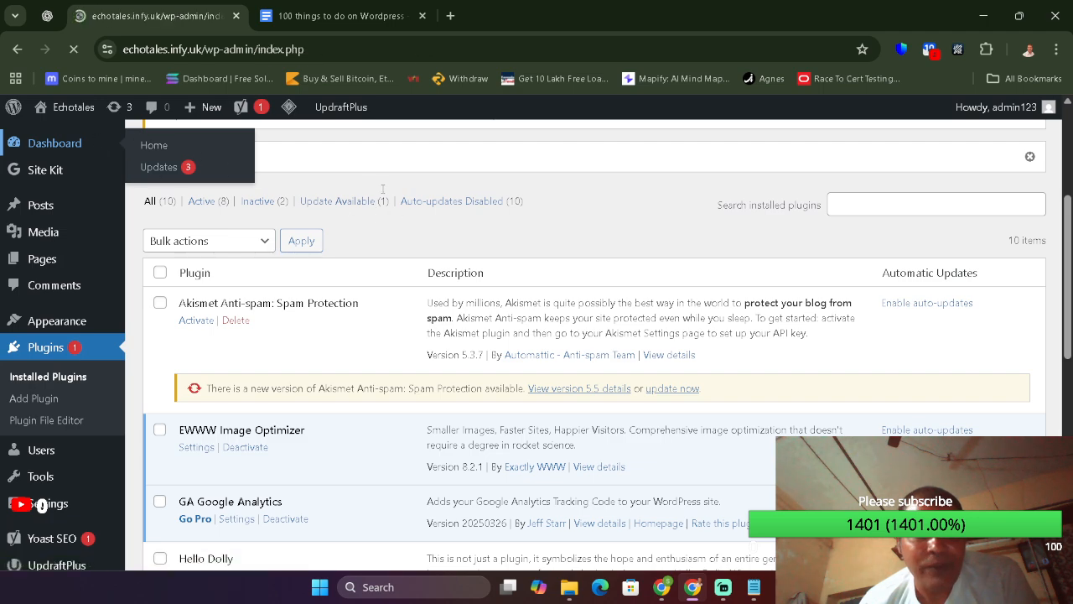
pyautogui.click(336, 16)
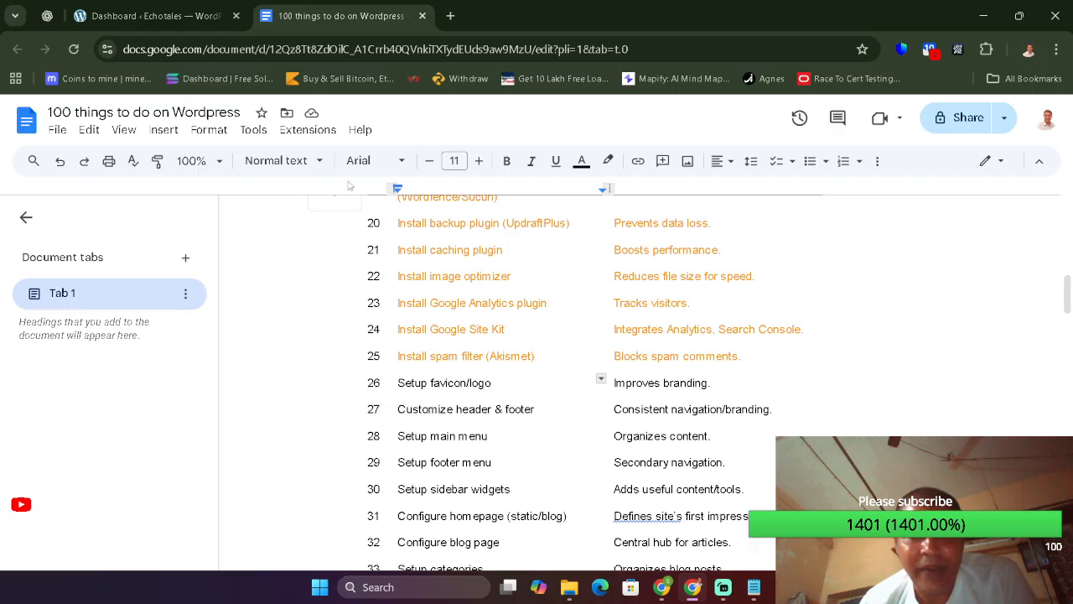
pyautogui.click(191, 7)
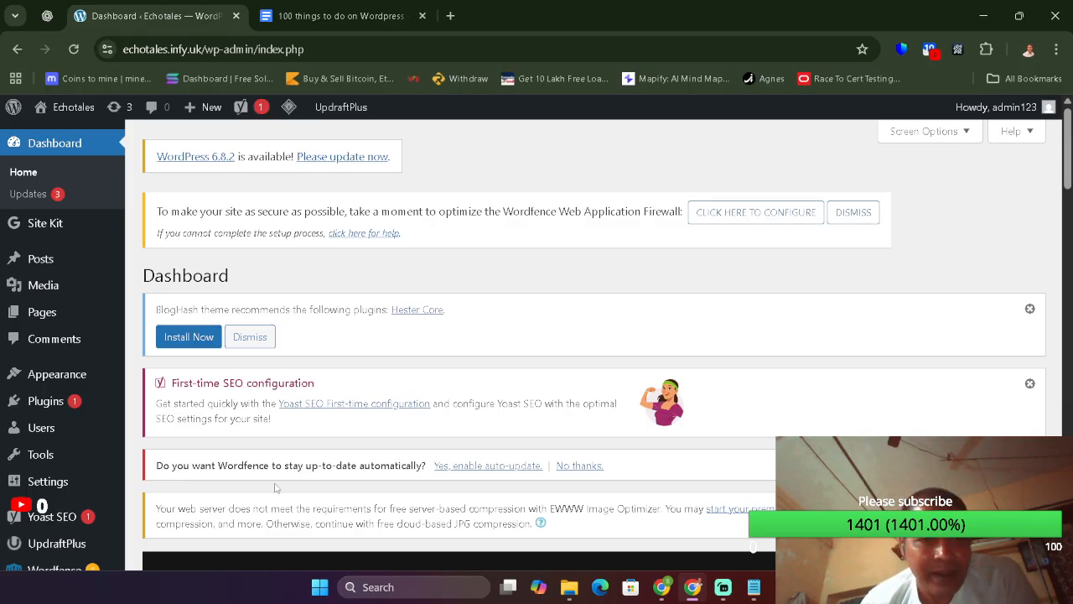
# - Open the installed themes and start customizing the active BlogHash theme
pyautogui.moveTo(76, 481)
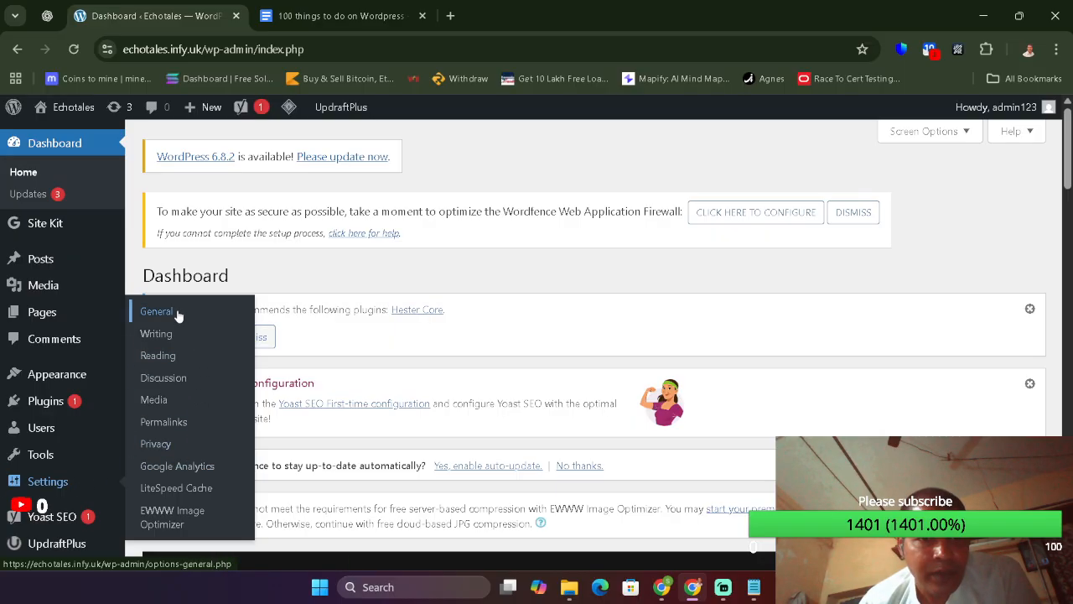
pyautogui.moveTo(74, 374)
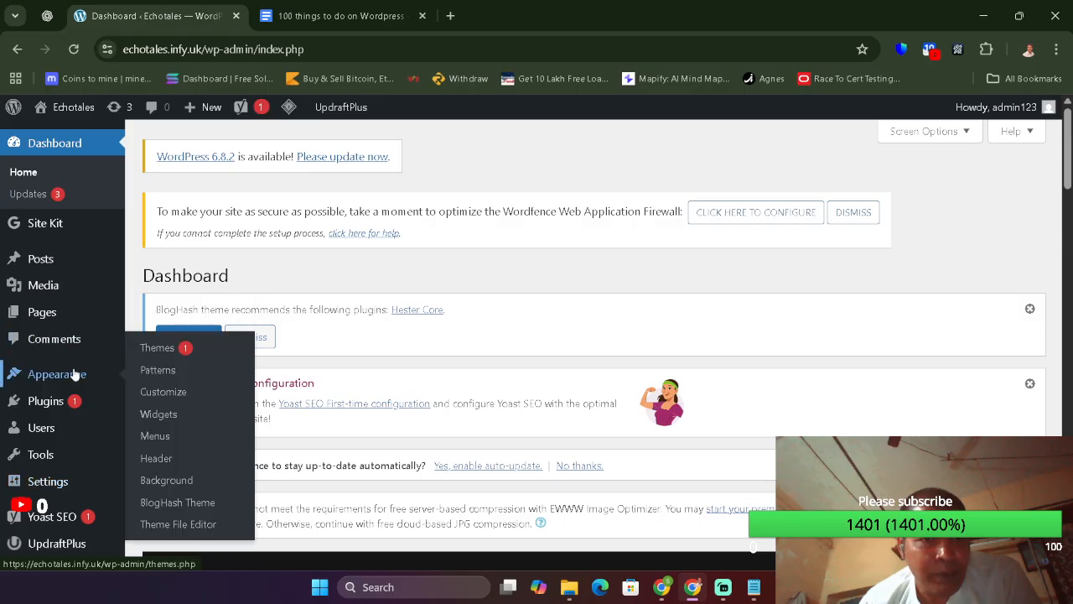
pyautogui.click(170, 356)
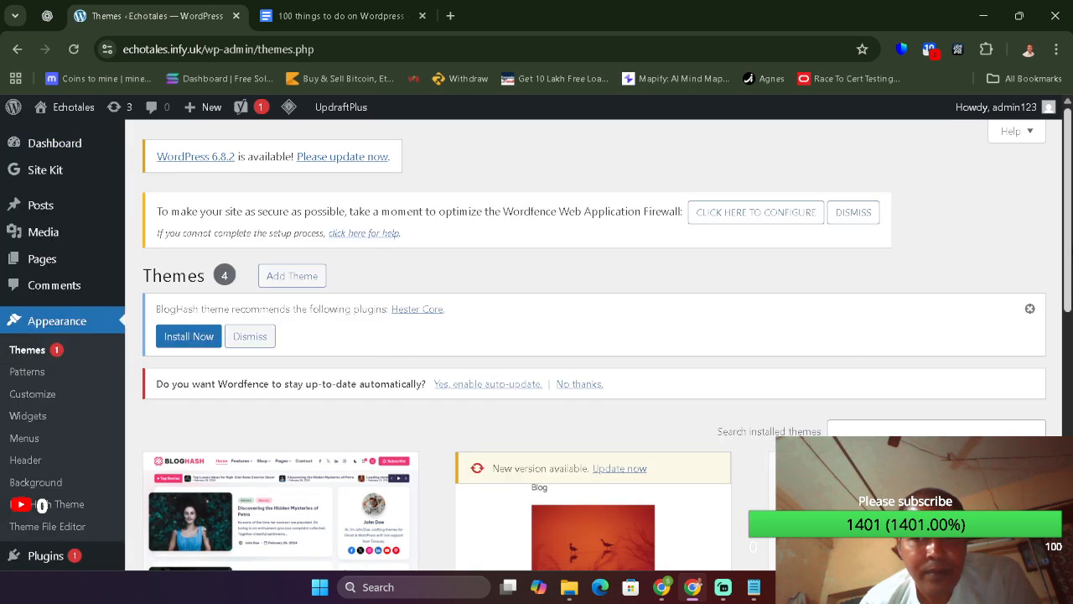
pyautogui.moveTo(1067, 223); pyautogui.dragTo(1068, 323)
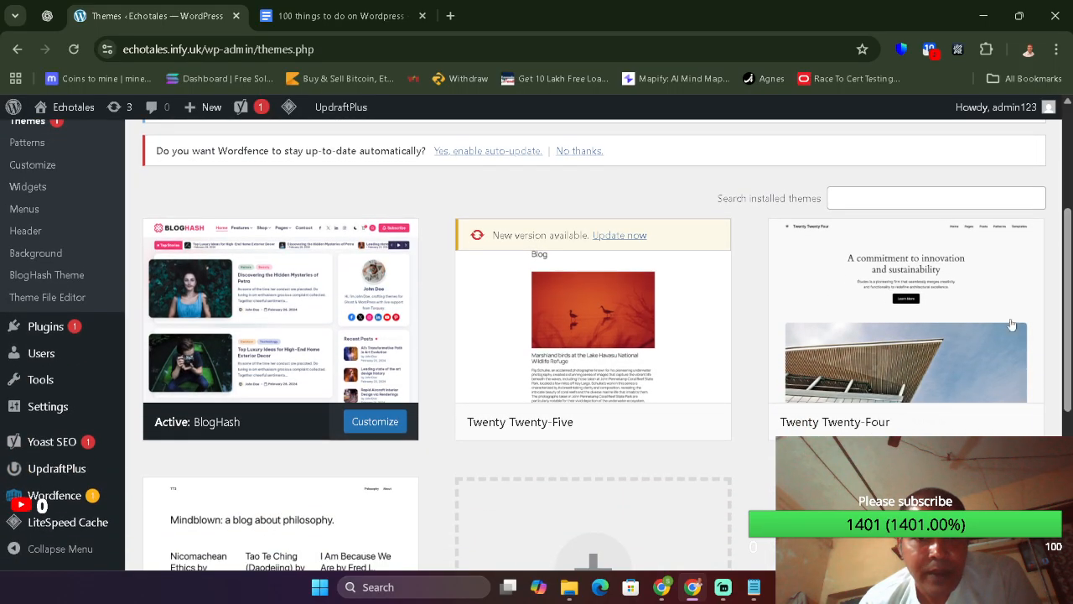
pyautogui.click(379, 426)
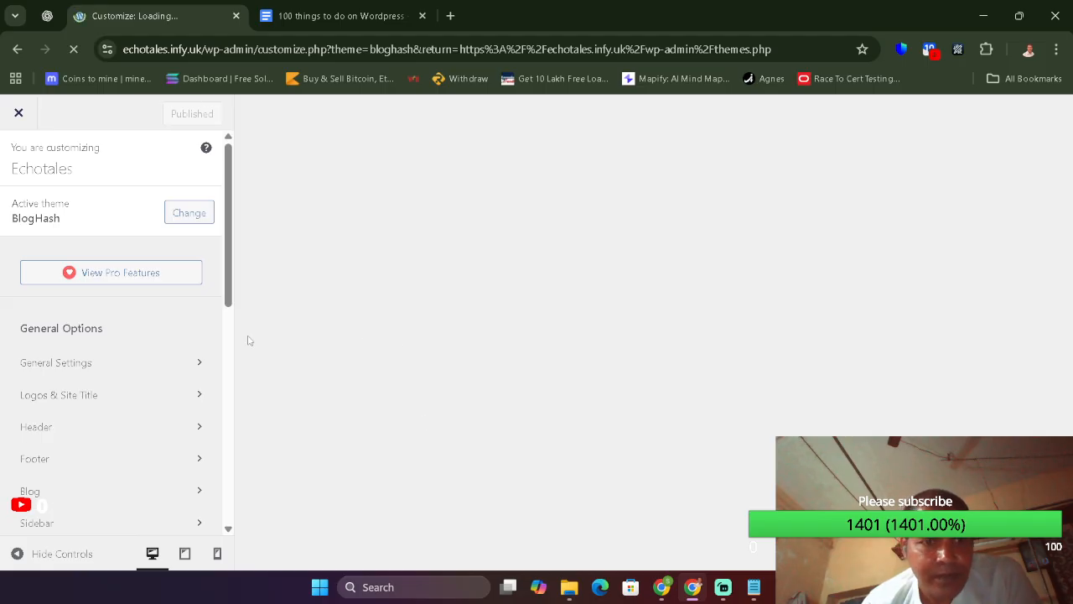
# - Look through the customizer's Homepage Settings, Widgets, Menus and Header Image sections for the favicon and logo options
pyautogui.moveTo(228, 272); pyautogui.dragTo(222, 492)
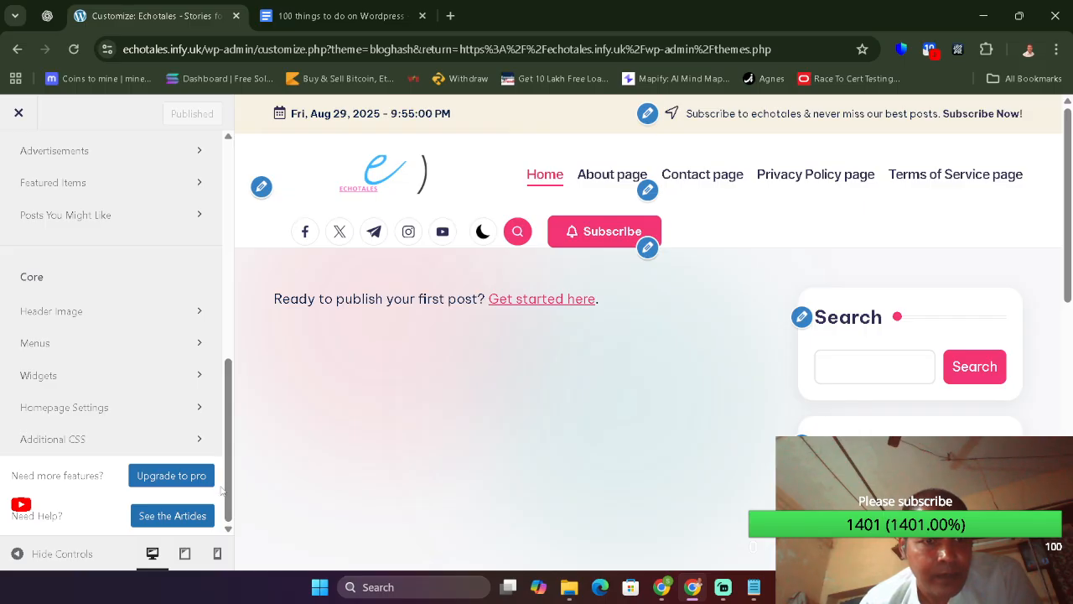
pyautogui.click(120, 409)
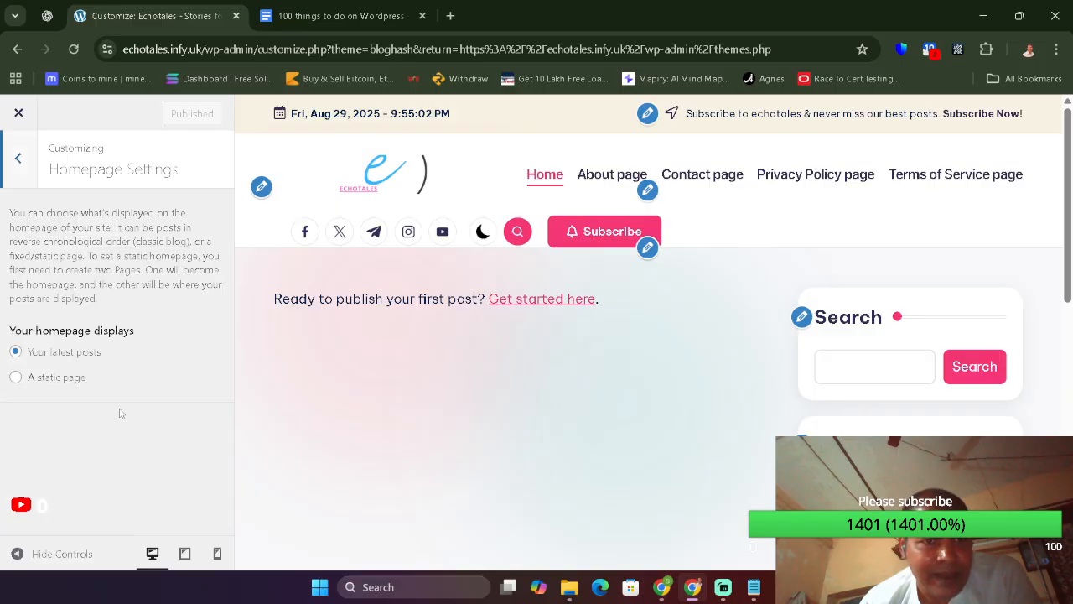
pyautogui.click(30, 184)
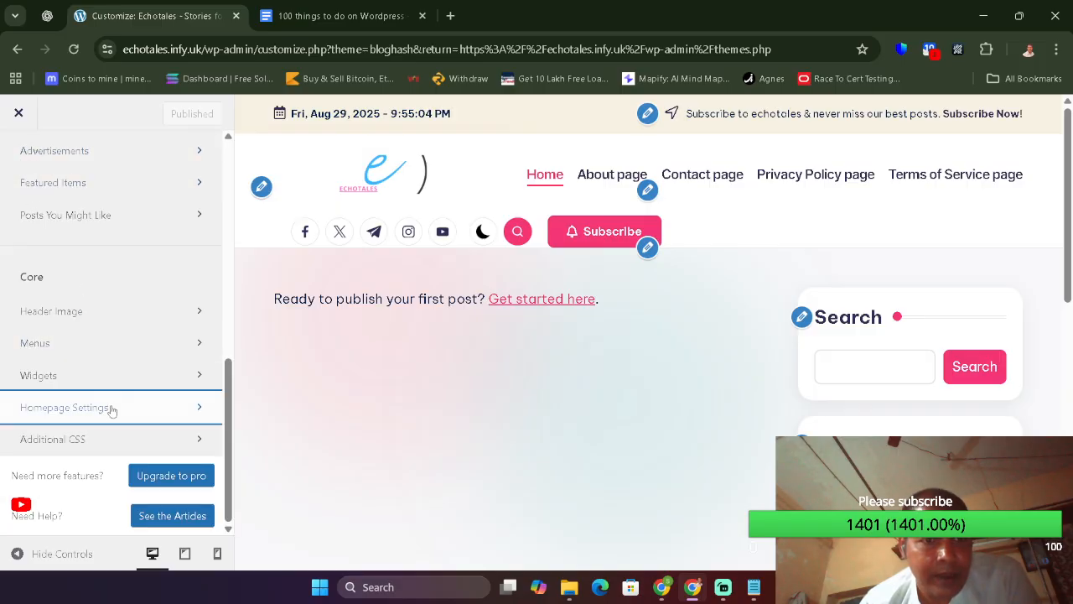
pyautogui.click(99, 371)
pyautogui.click(18, 157)
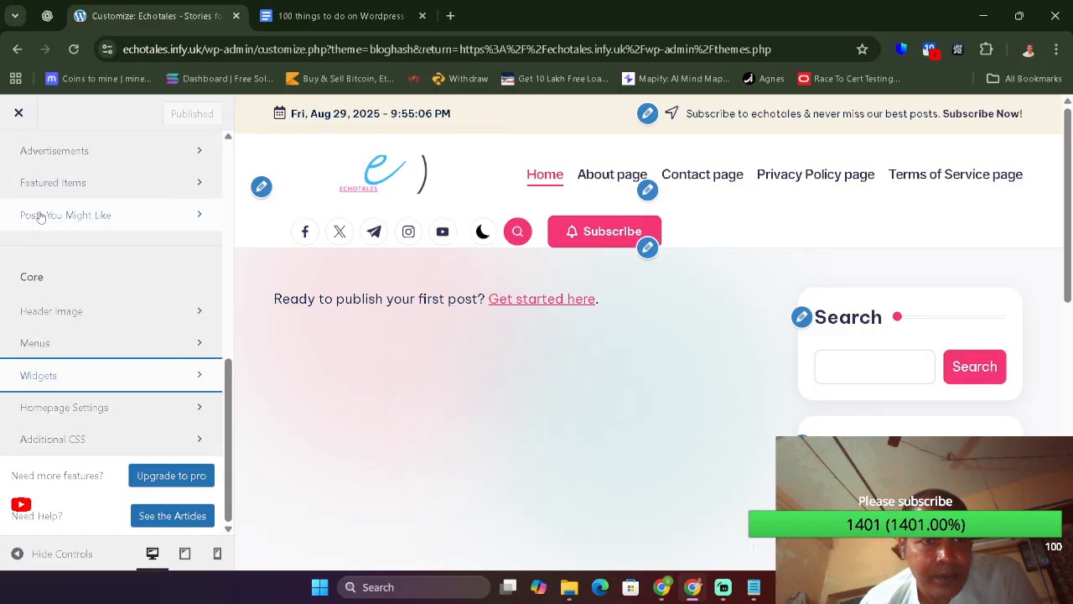
pyautogui.click(85, 345)
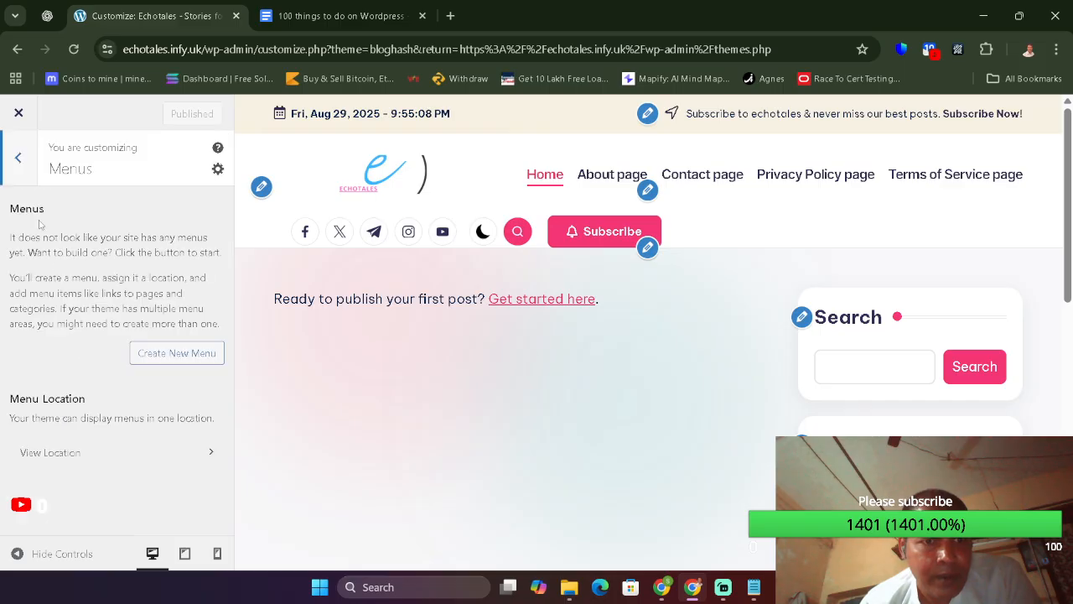
pyautogui.click(14, 153)
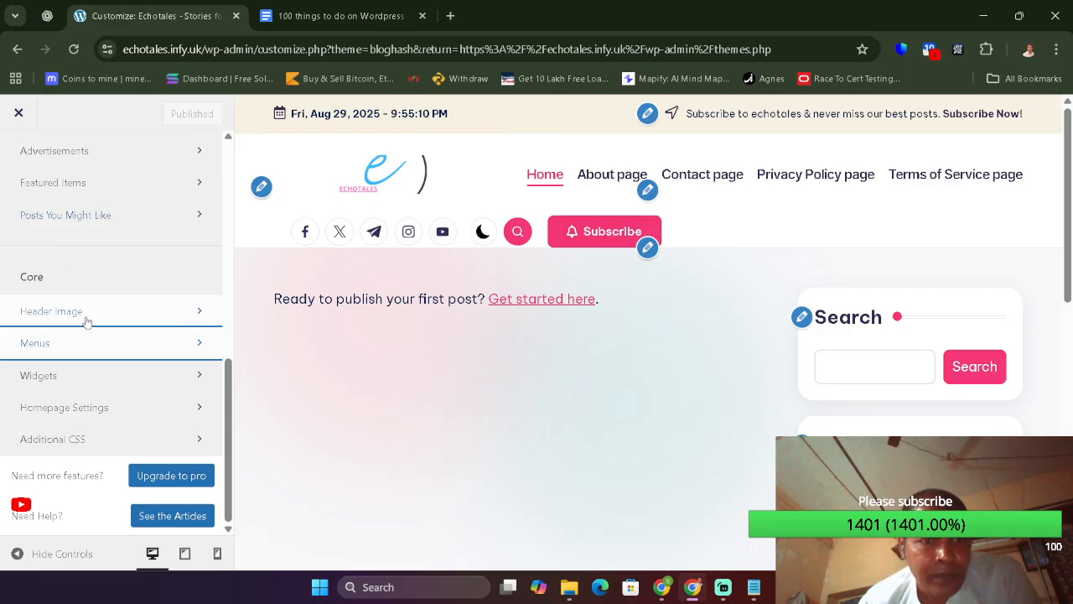
pyautogui.click(34, 310)
pyautogui.click(22, 171)
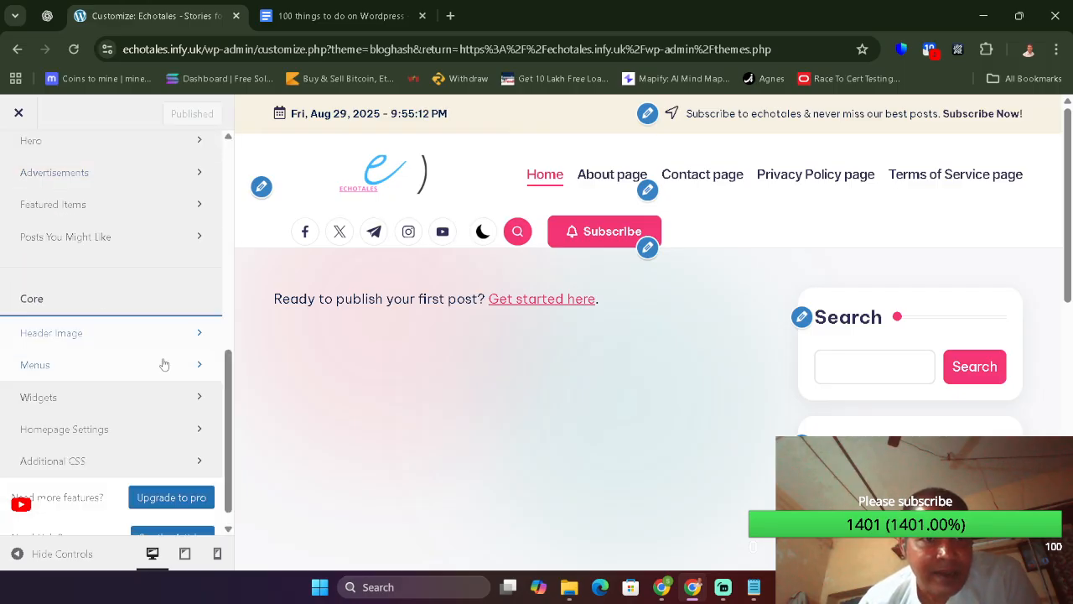
# - Check the Header section, then open the Logos & Site Title settings and locate the Site Icon option
pyautogui.moveTo(225, 413); pyautogui.dragTo(216, 291)
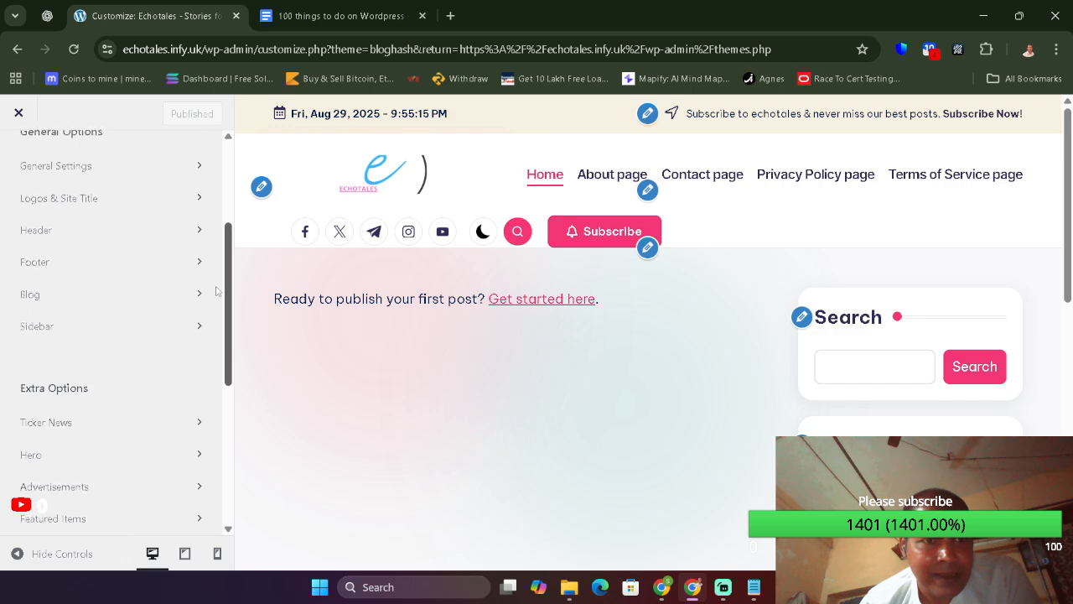
pyautogui.click(99, 241)
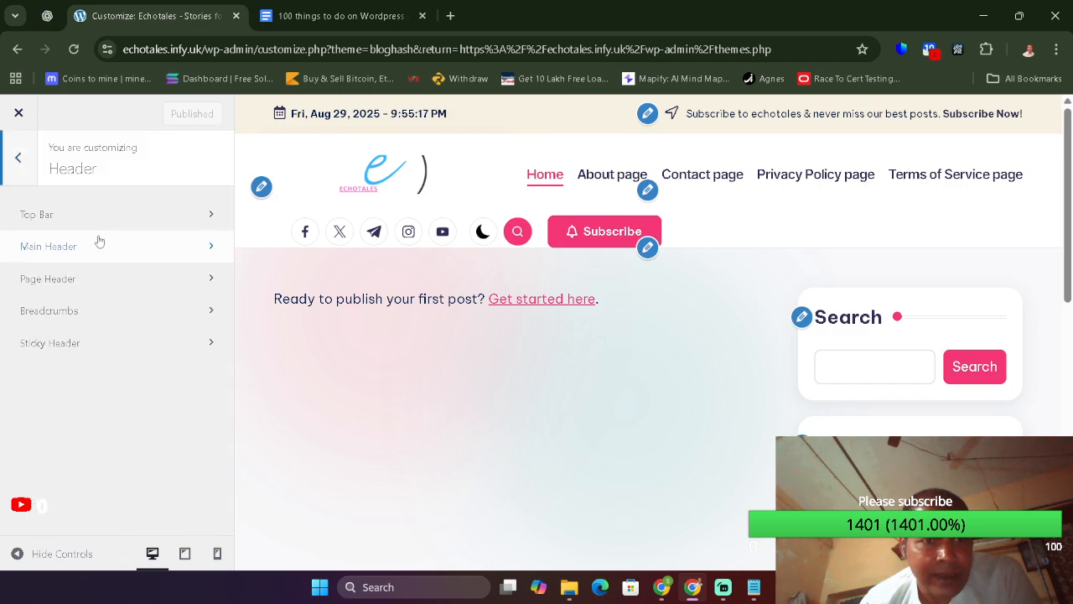
pyautogui.click(33, 174)
pyautogui.click(144, 404)
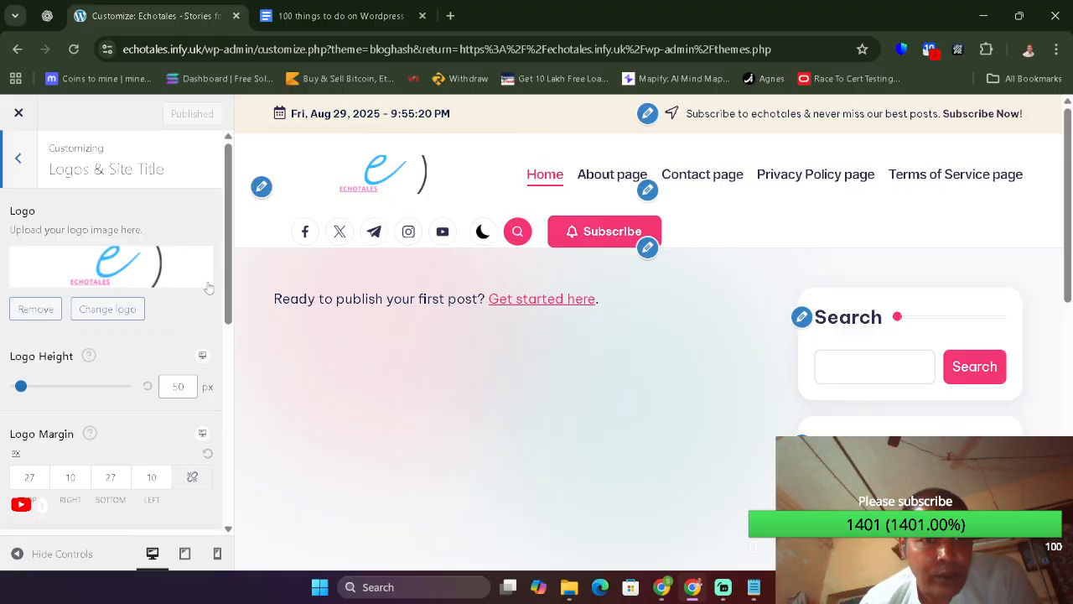
pyautogui.moveTo(223, 257); pyautogui.dragTo(226, 503)
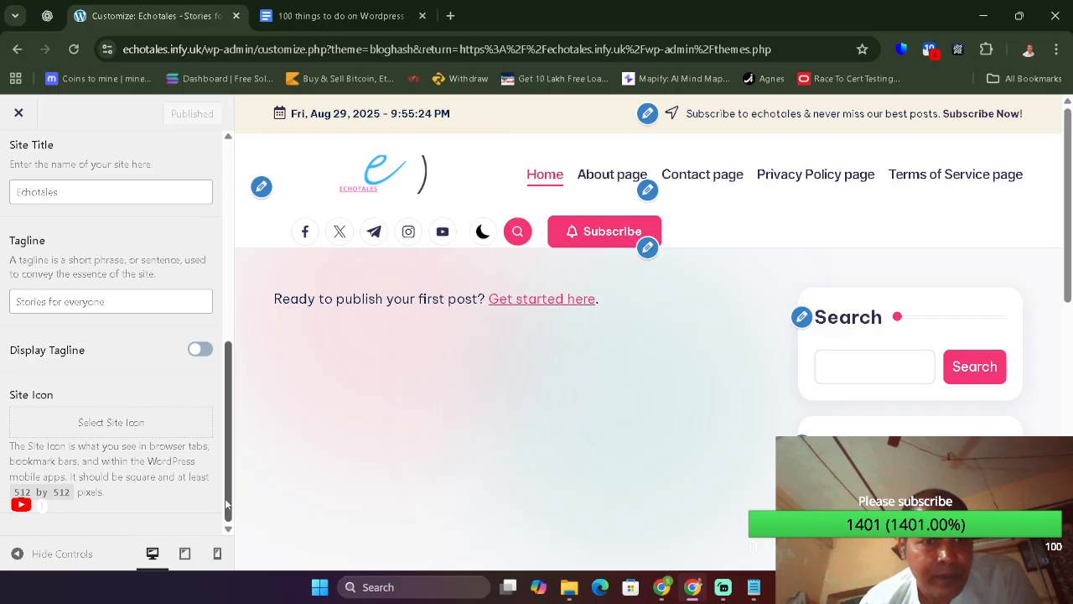
pyautogui.moveTo(32, 394); pyautogui.dragTo(40, 394)
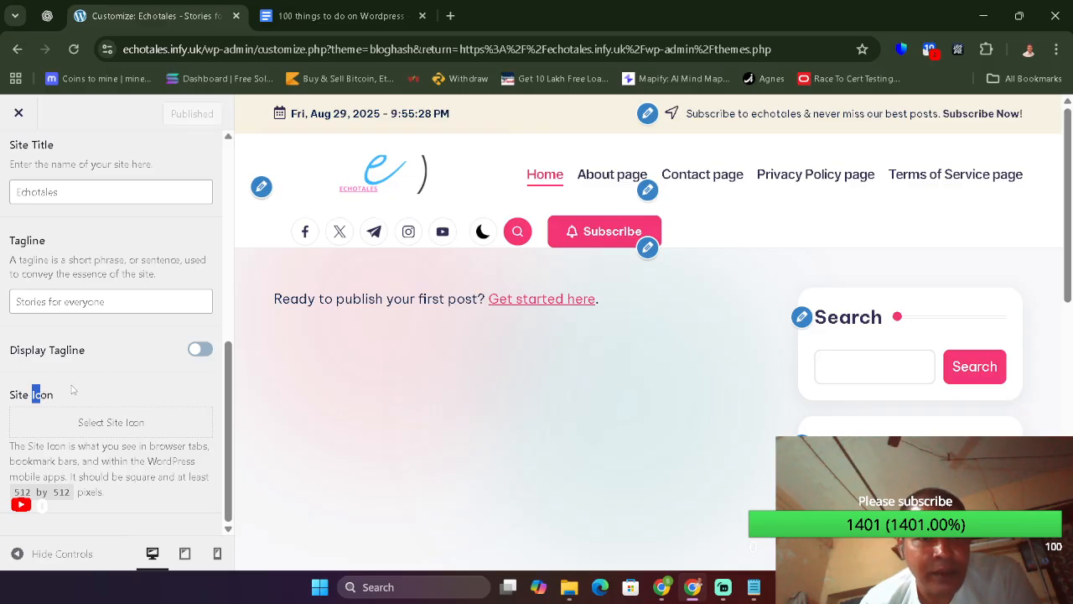
pyautogui.click(73, 389)
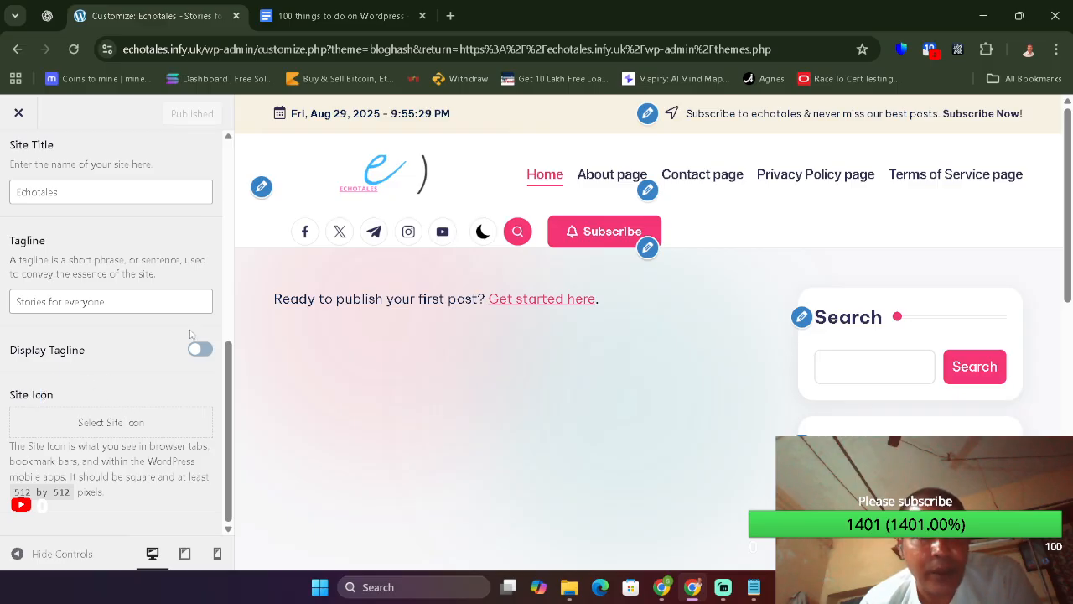
# - Check the favicon task in the checklist document, then open the favicon.io image-to-favicon converter in a new browser tab
pyautogui.click(285, 16)
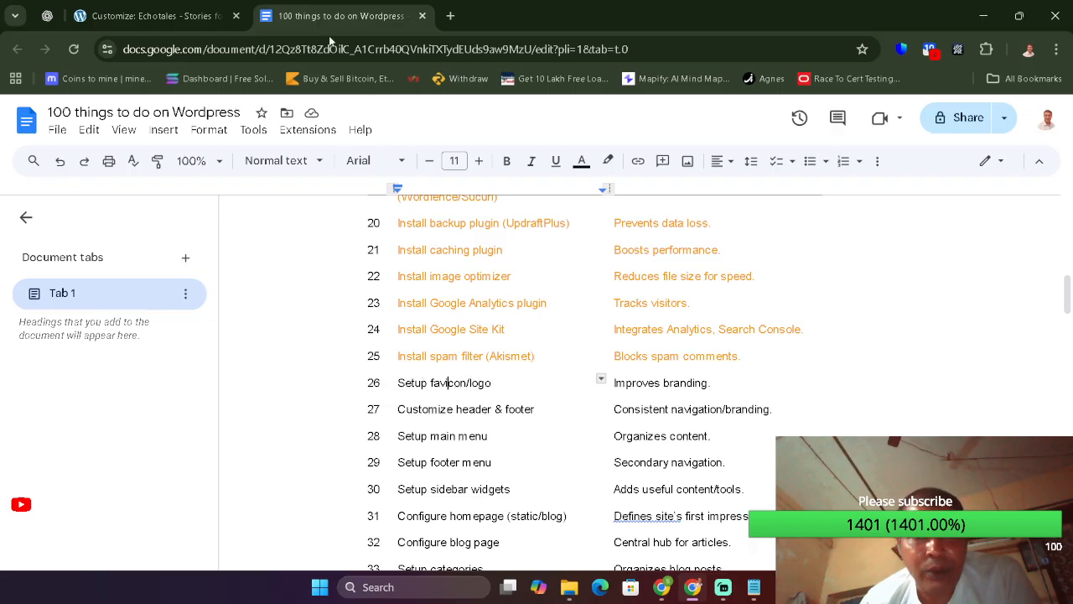
pyautogui.click(451, 12)
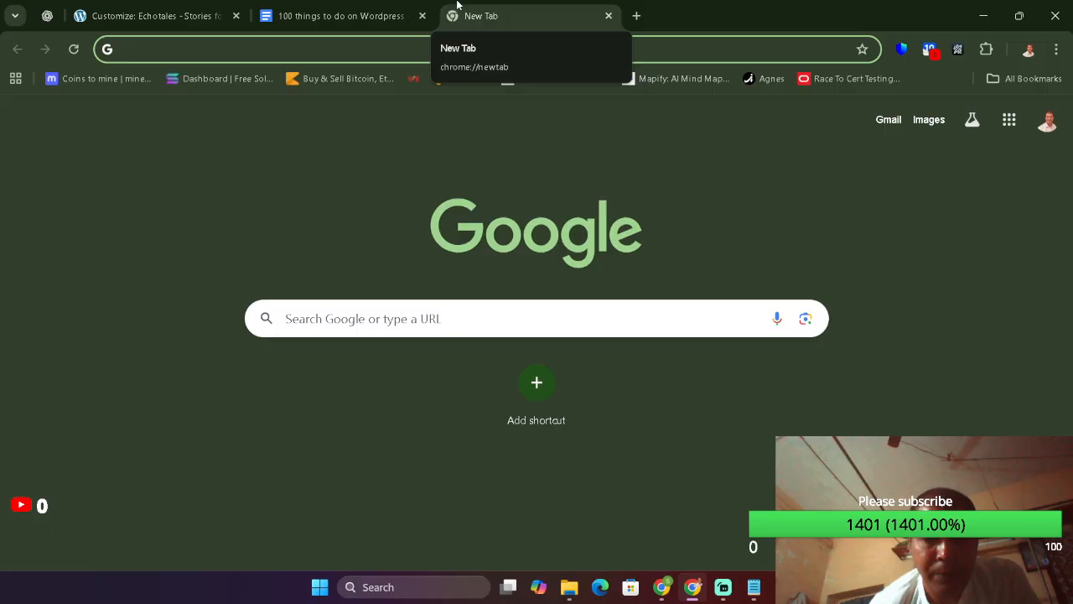
pyautogui.write('favicon')
pyautogui.press('BackSpace')
pyautogui.press('BackSpace')
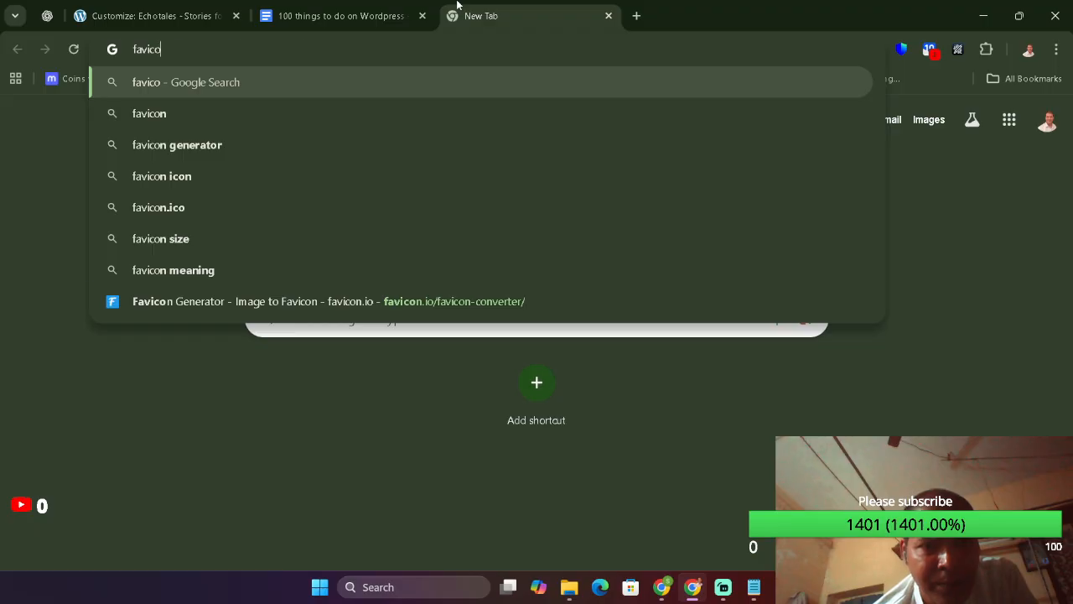
pyautogui.press('Up')
pyautogui.press('Return')
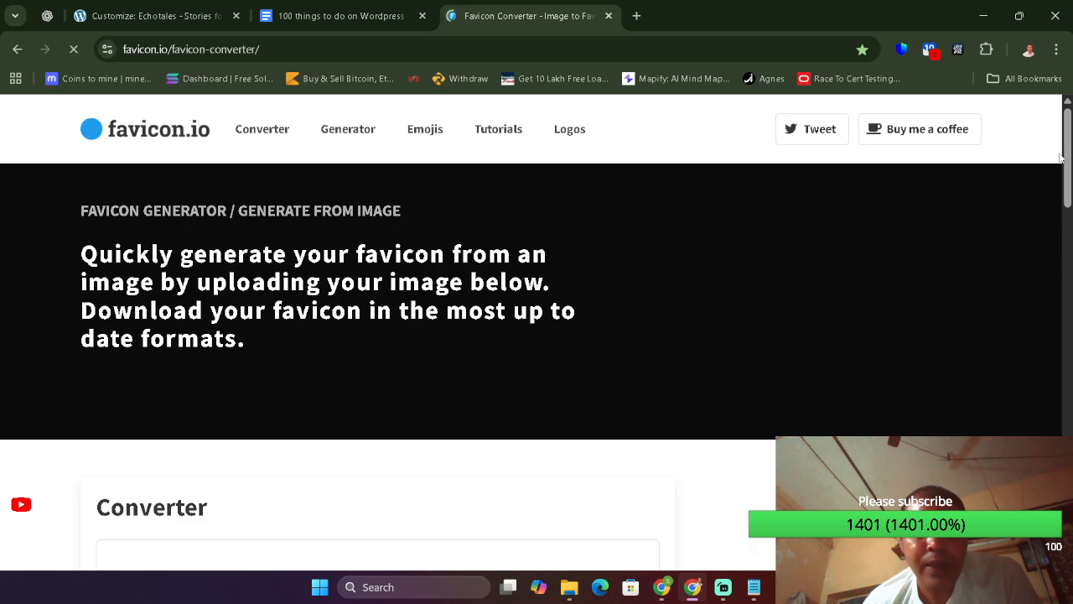
# - Upload the Echotales logo image to the favicon converter and download the generated favicon package
pyautogui.moveTo(1061, 186); pyautogui.dragTo(1065, 243)
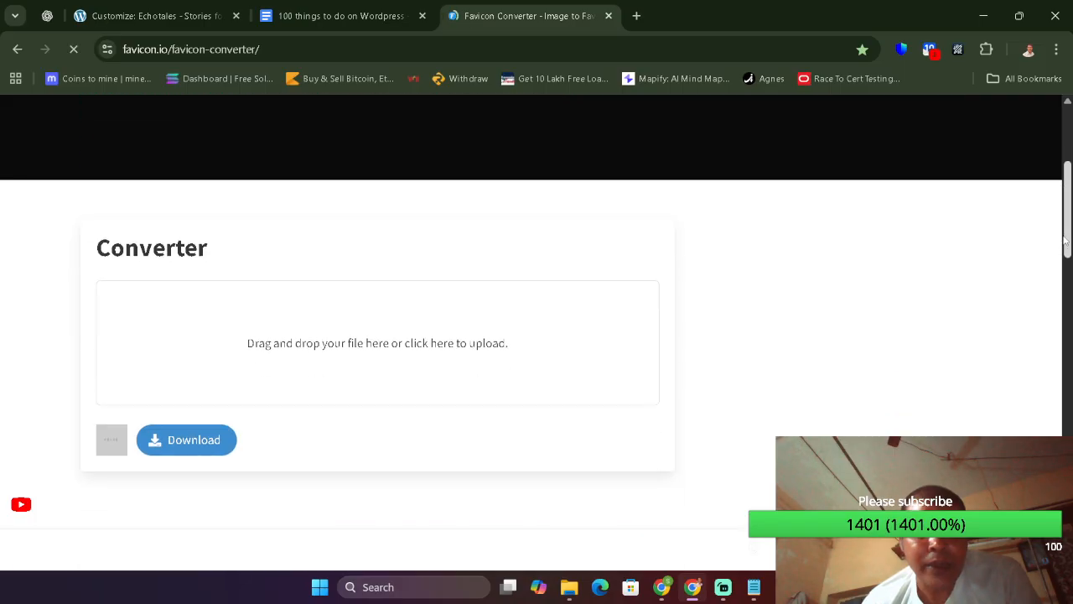
pyautogui.click(313, 355)
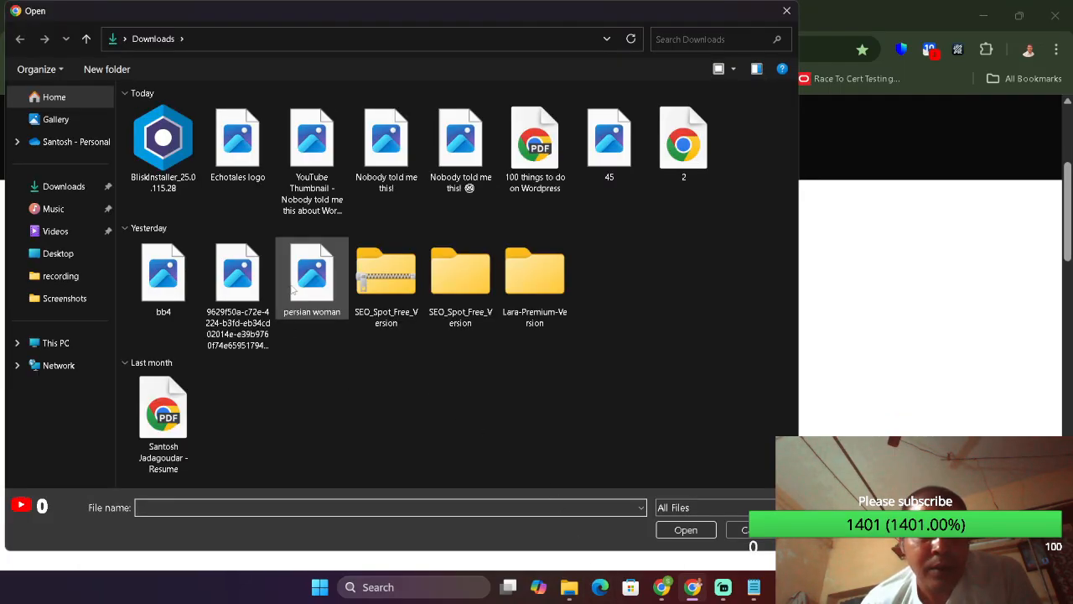
pyautogui.doubleClick(238, 151)
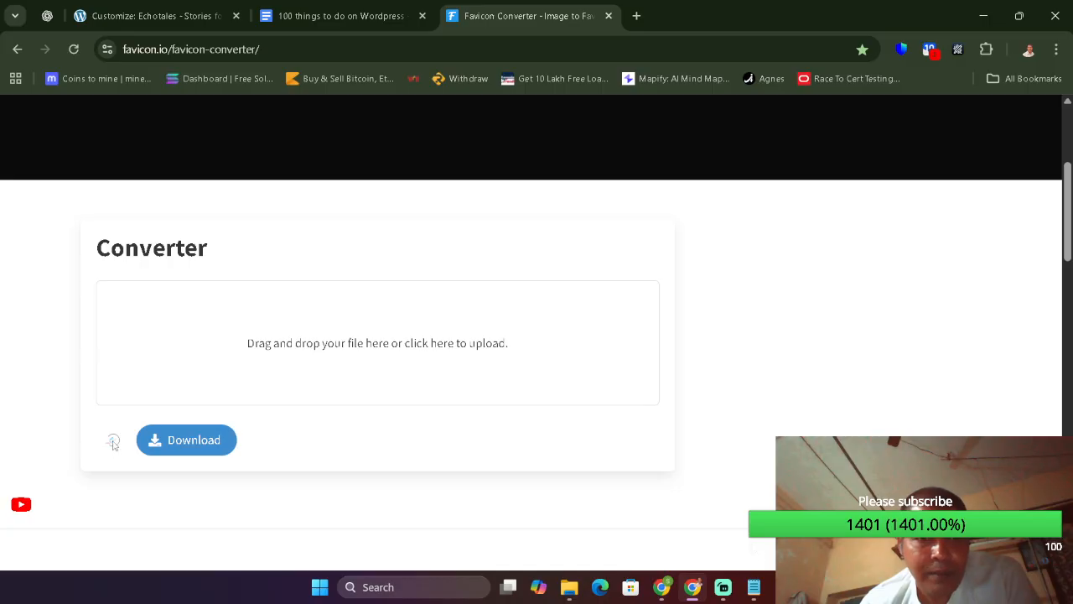
pyautogui.click(148, 449)
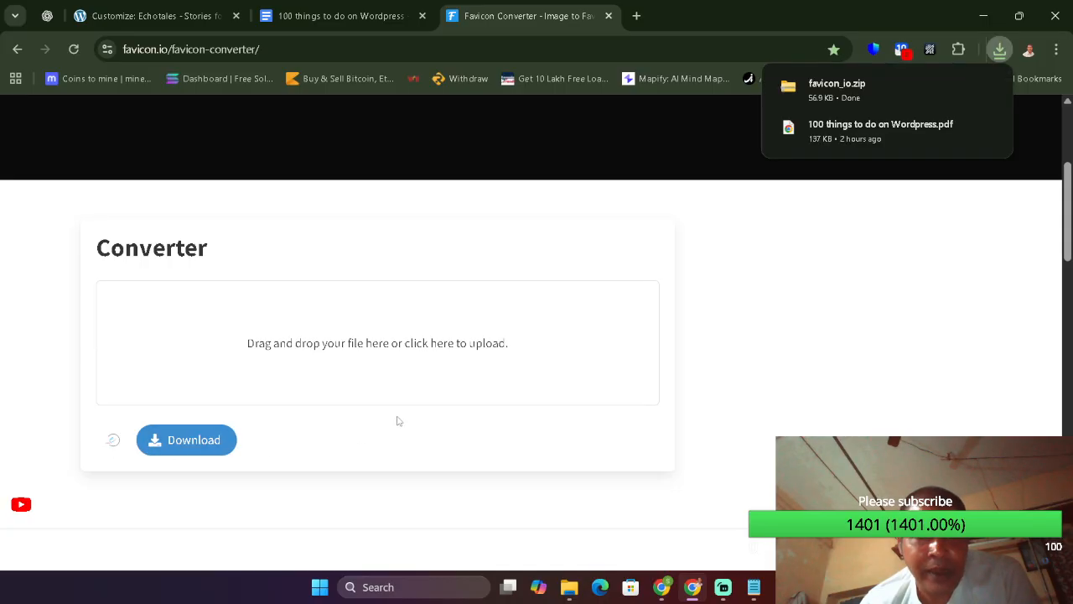
# - Extract the downloaded favicon_io archive into the Downloads folder and check the extracted icon files
pyautogui.click(960, 91)
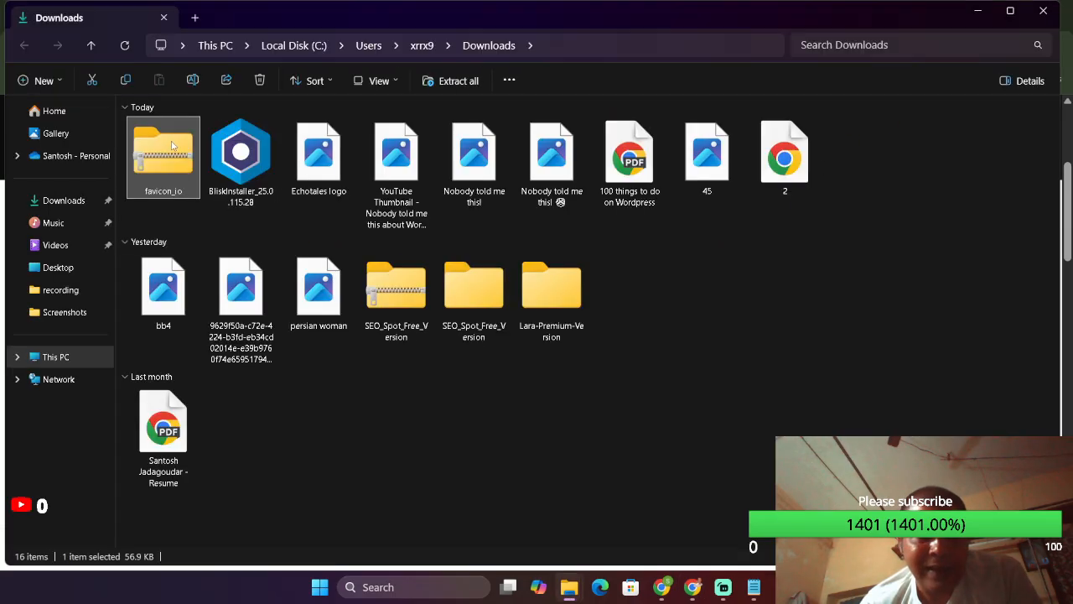
pyautogui.rightClick(172, 145)
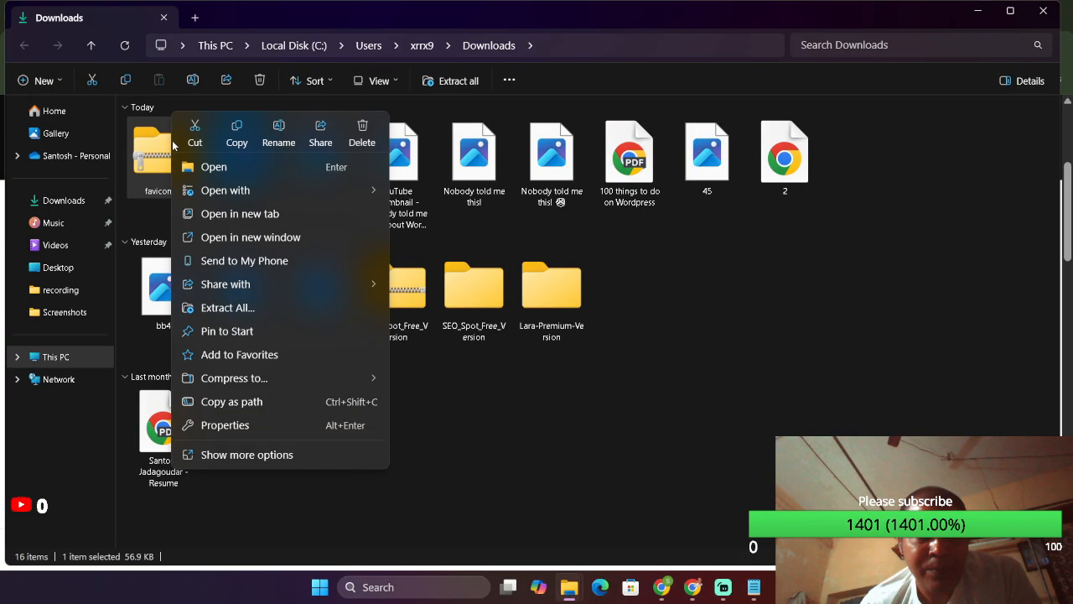
pyautogui.click(247, 310)
pyautogui.click(661, 450)
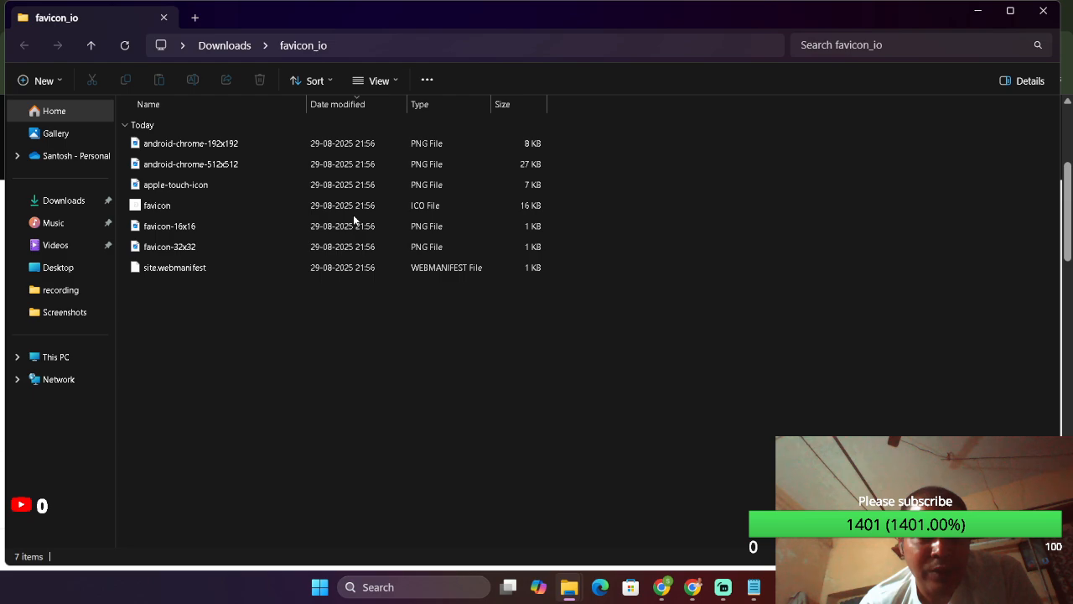
pyautogui.click(418, 205)
pyautogui.hotkey('alt', 'Up')
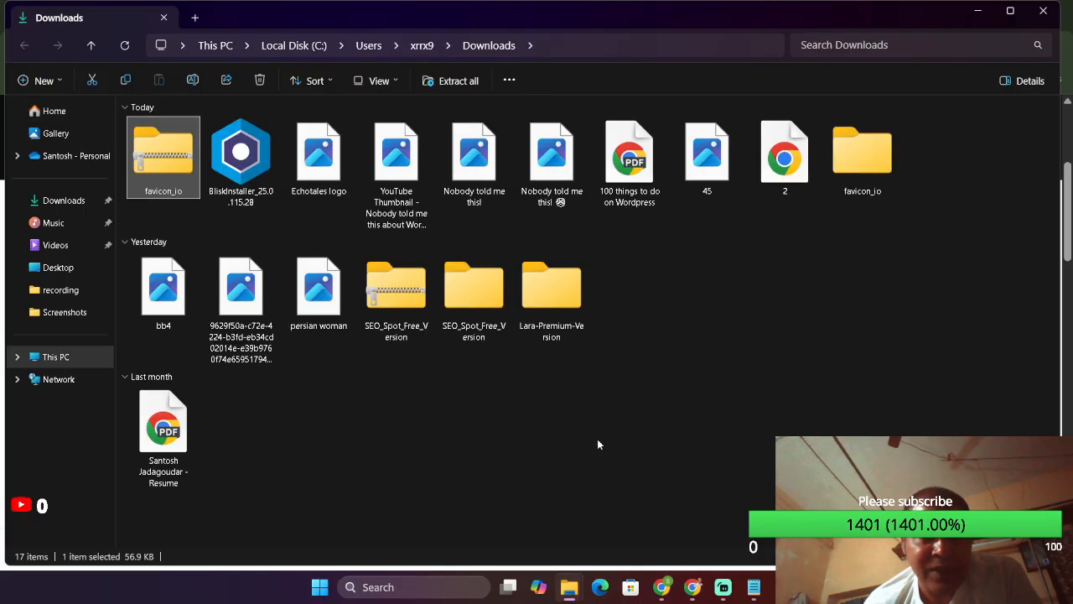
pyautogui.hotkey('alt', 'Left')
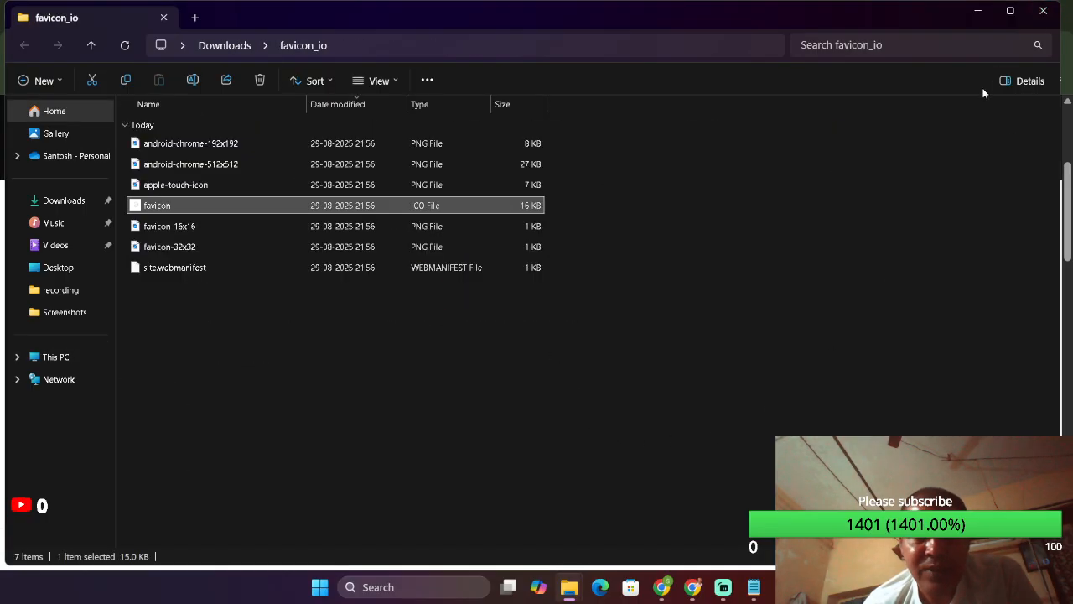
pyautogui.click(1040, 8)
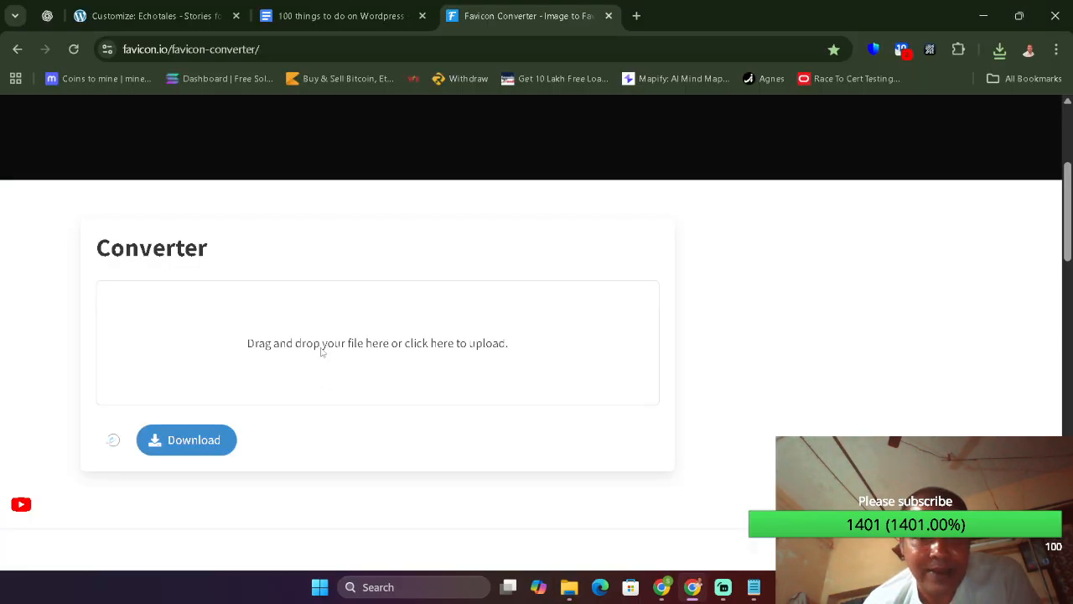
# - Upload android-chrome-512x512 from the extracted favicon_io folder and set it as the Site Icon in the theme customizer
pyautogui.hotkey('ctrl', 'w')
pyautogui.moveTo(157, 6); pyautogui.dragTo(341, 5)
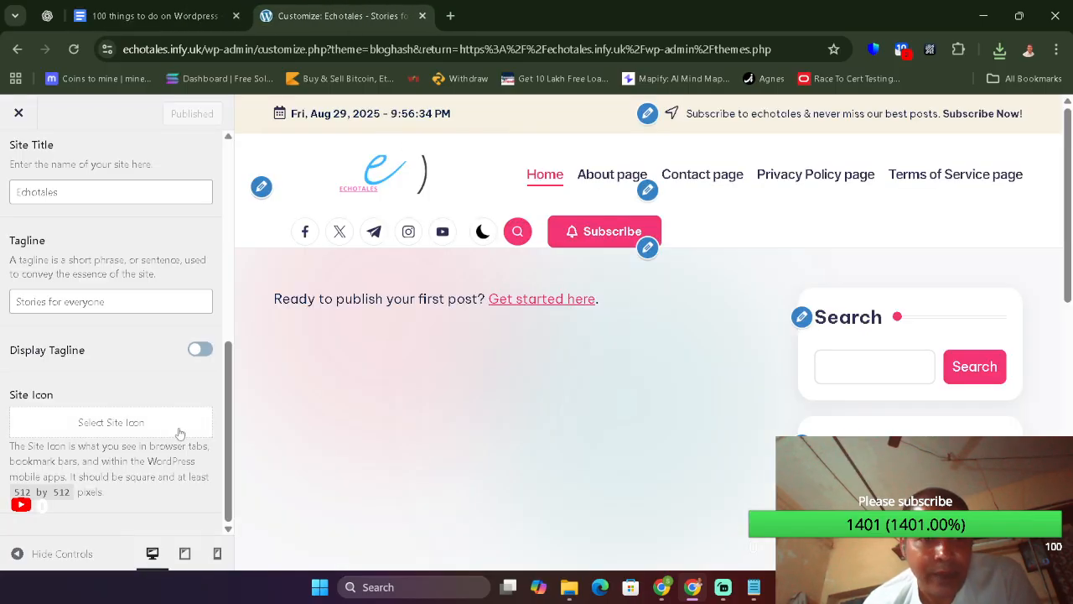
pyautogui.click(108, 426)
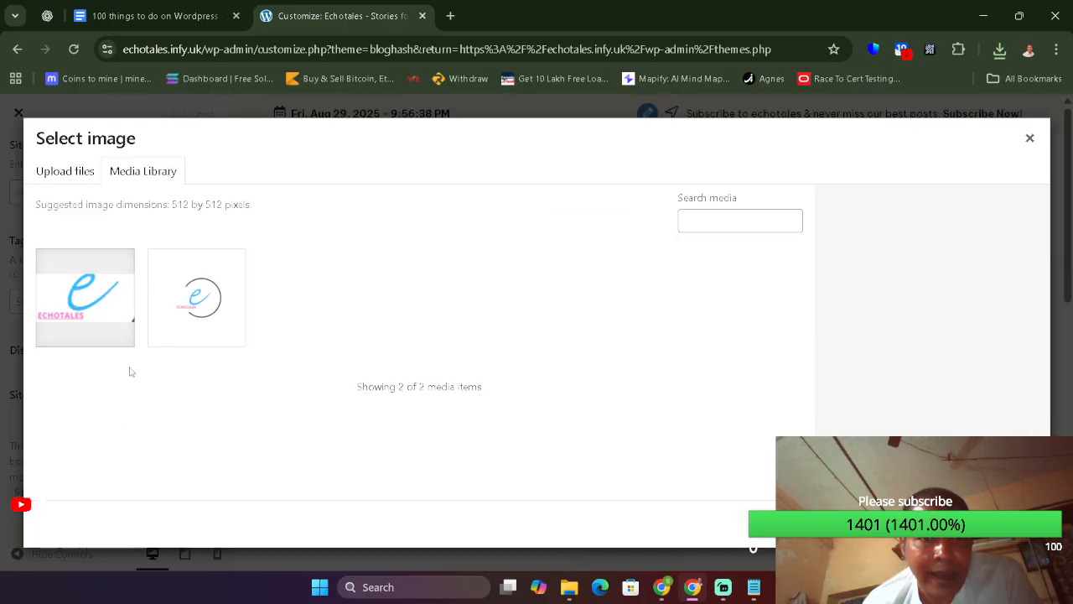
pyautogui.click(78, 165)
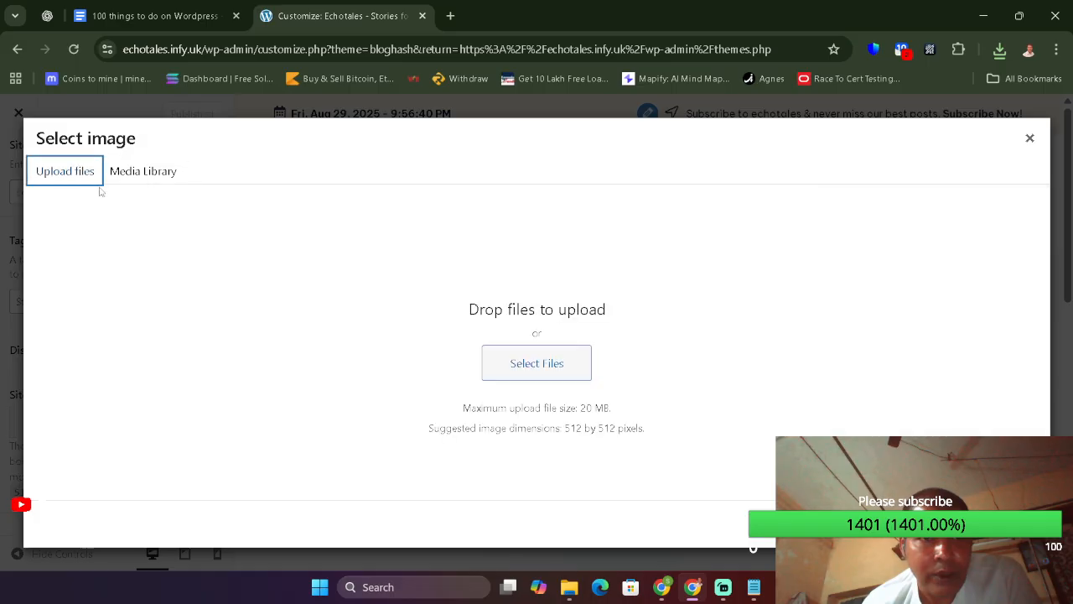
pyautogui.click(501, 362)
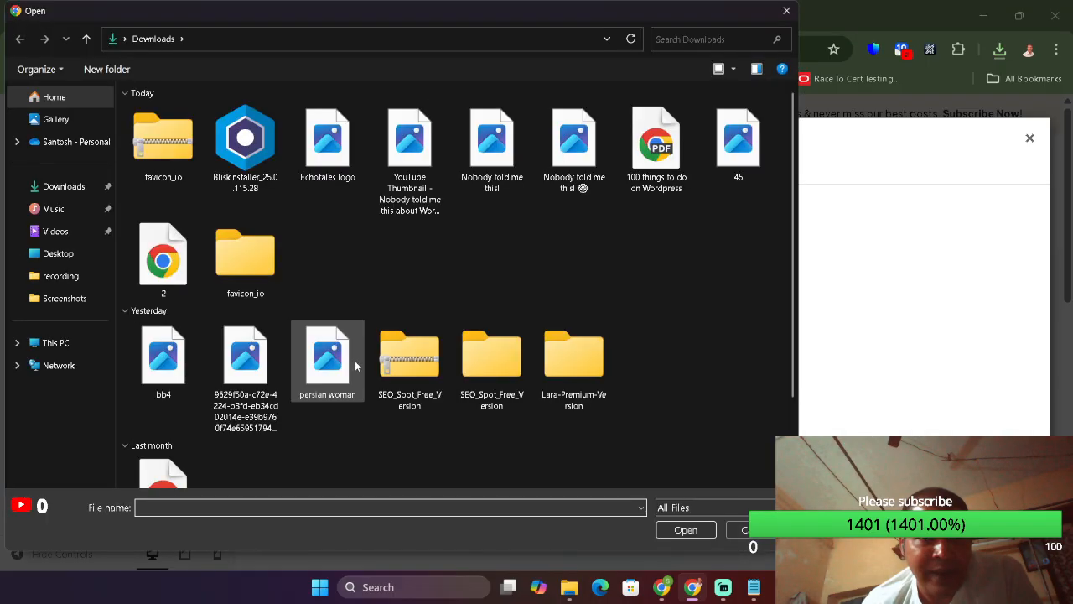
pyautogui.doubleClick(251, 260)
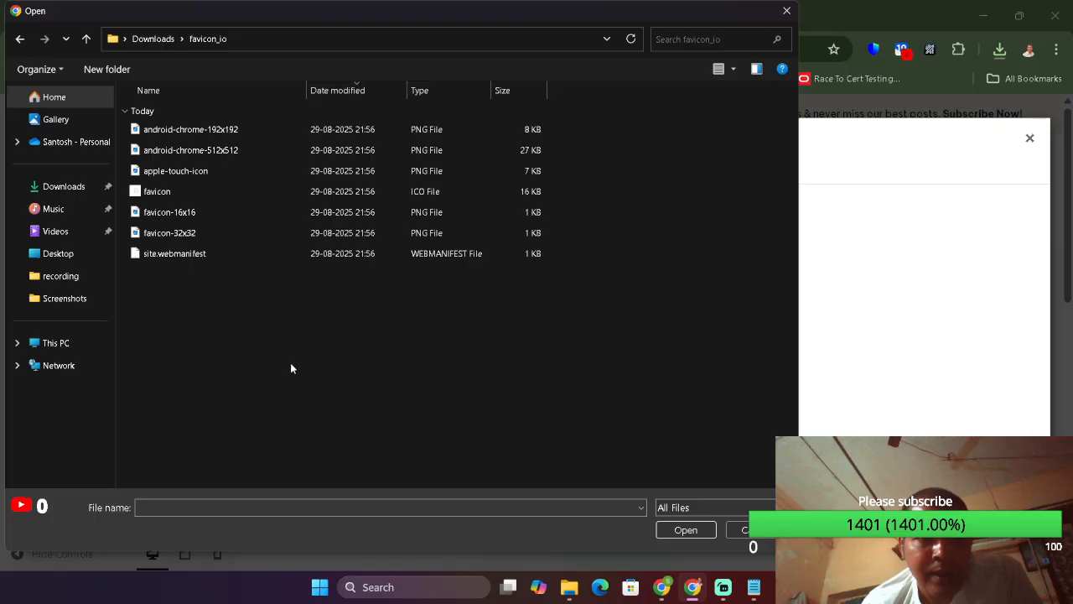
pyautogui.doubleClick(221, 151)
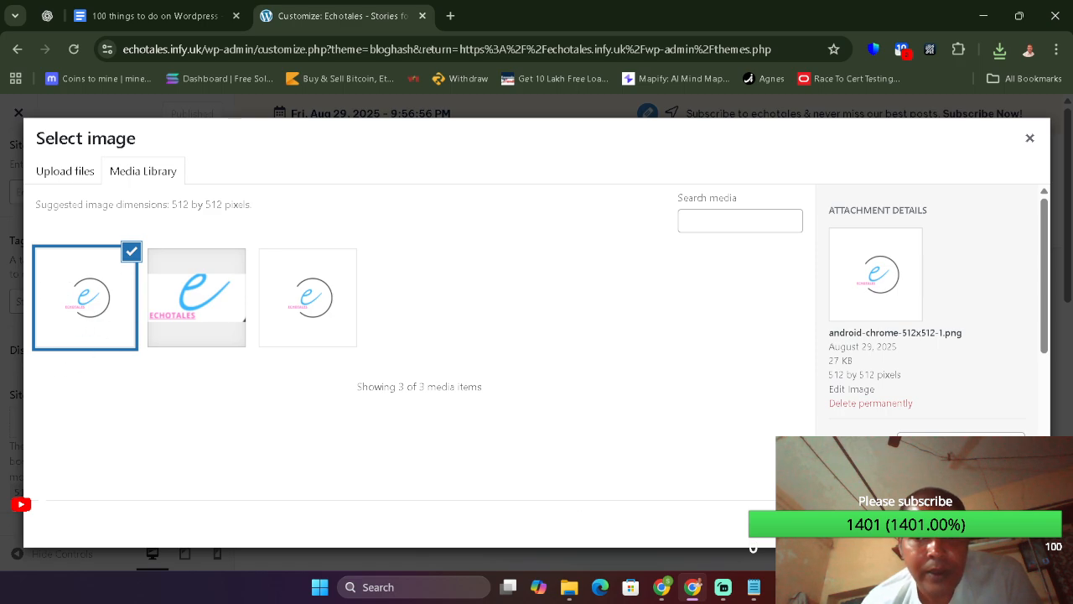
pyautogui.click(1009, 524)
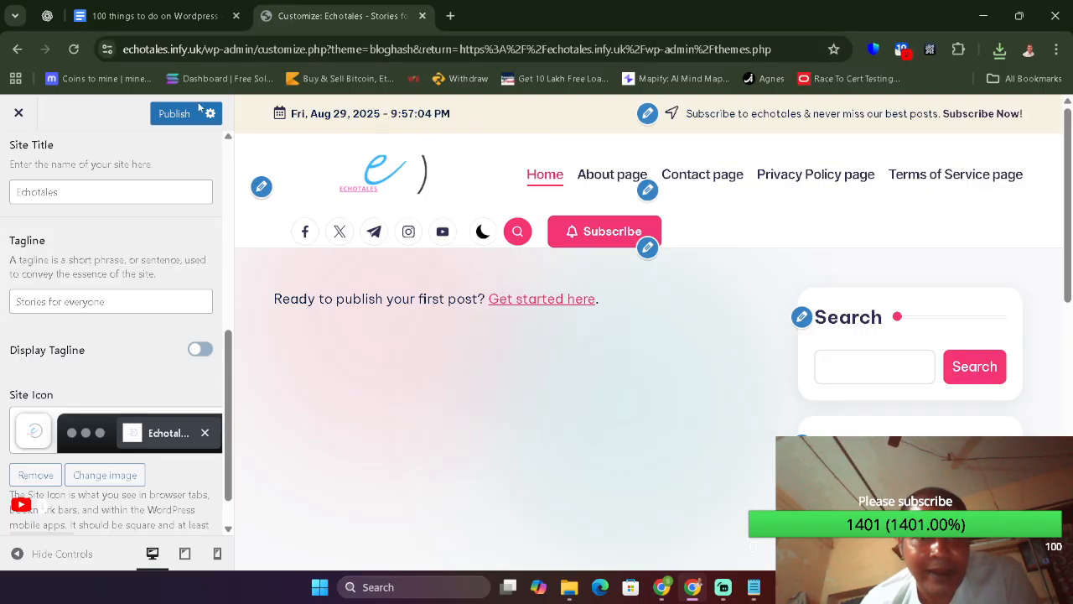
# - Publish the customizer changes and open the live Echotales site in a new tab to check the favicon
pyautogui.click(172, 114)
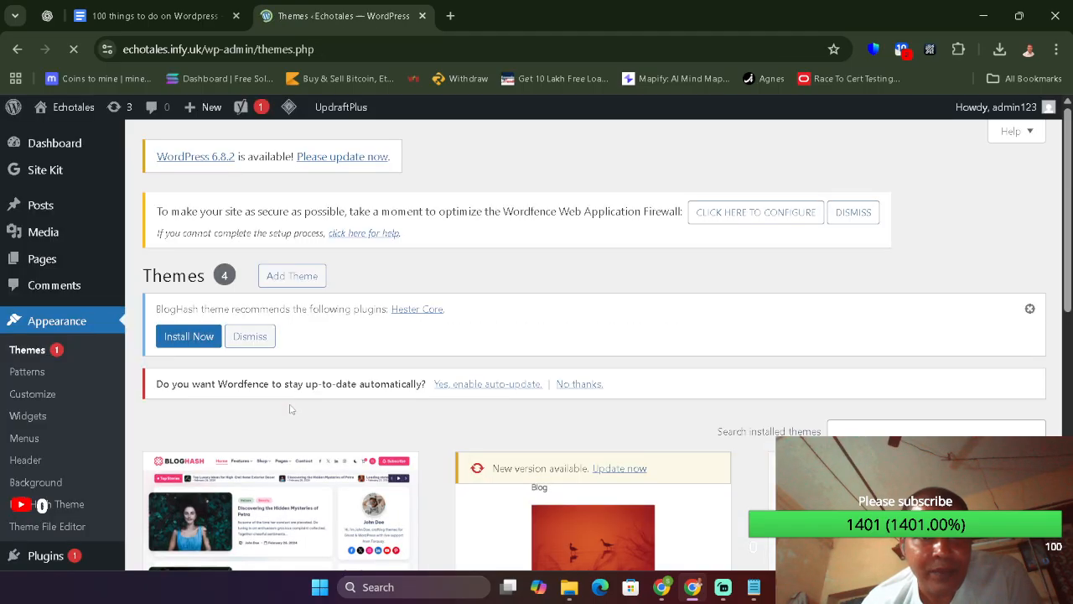
pyautogui.middleClick(52, 136)
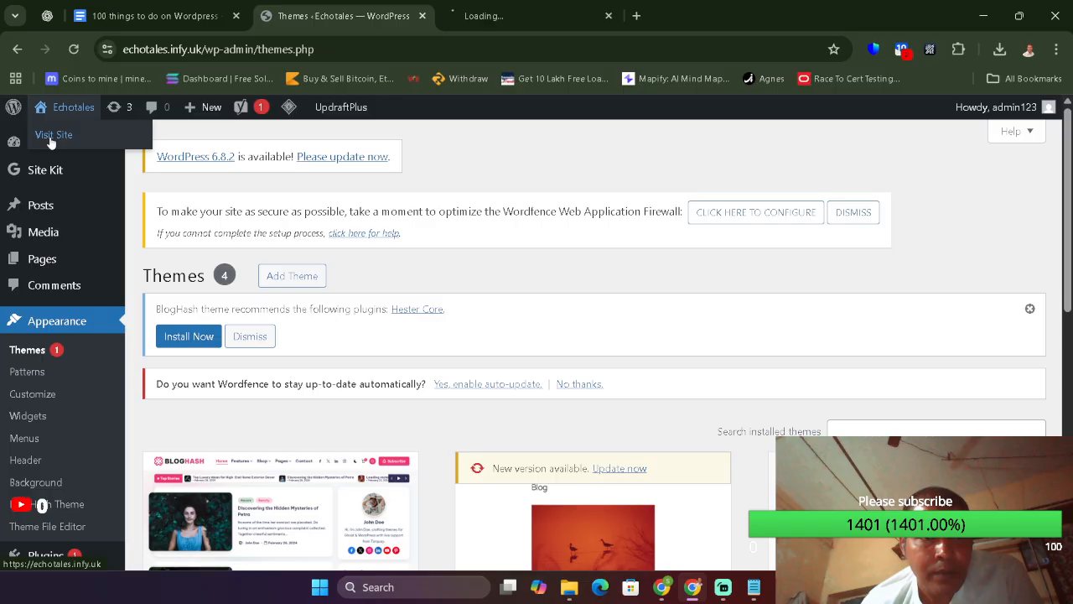
pyautogui.click(467, 7)
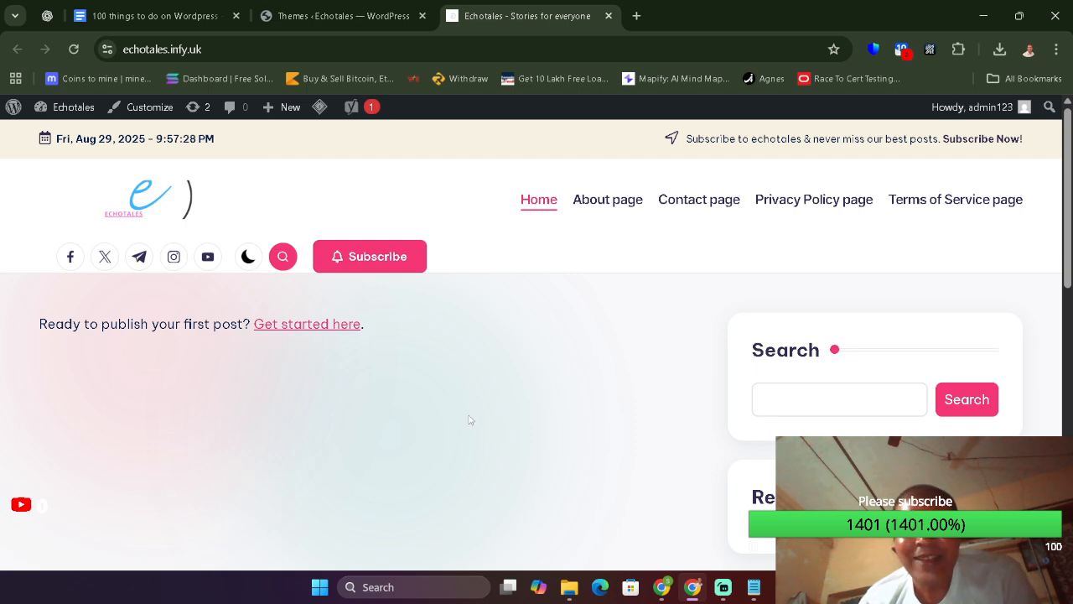
pyautogui.click(723, 587)
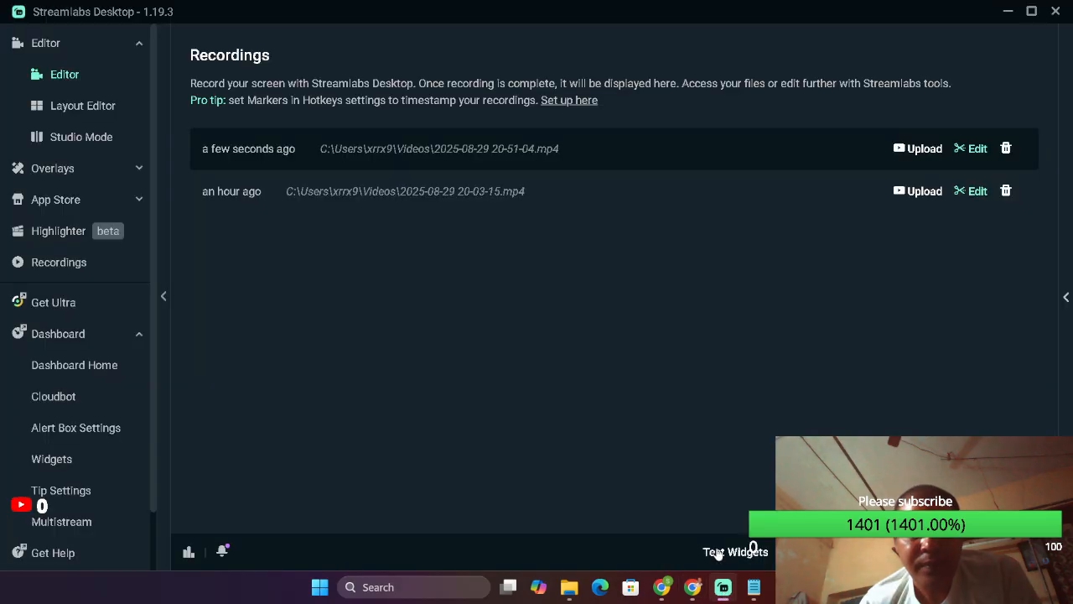
pyautogui.click(51, 337)
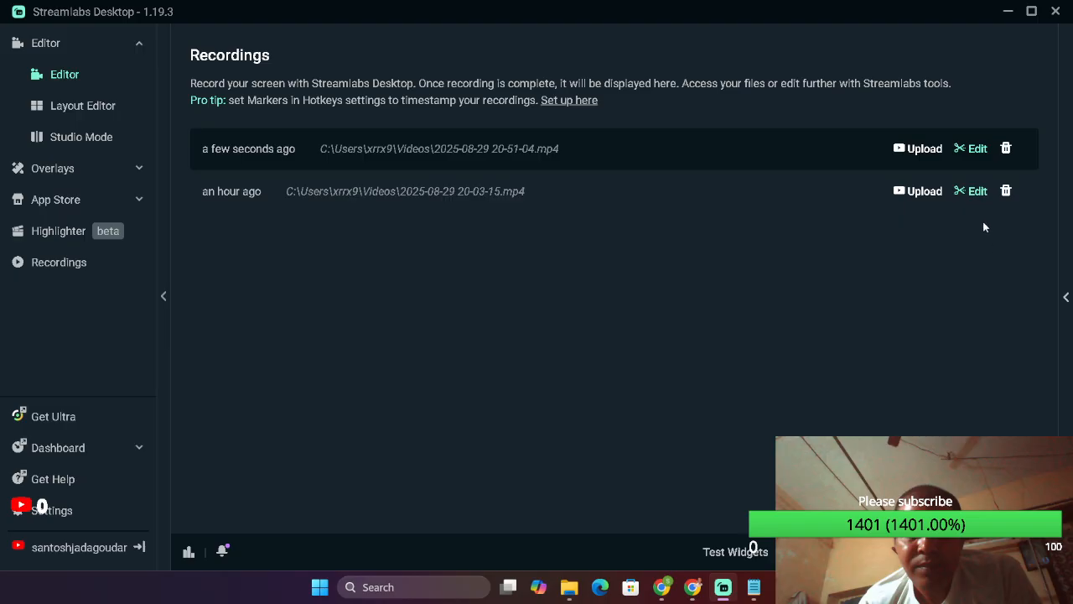
pyautogui.click(1007, 13)
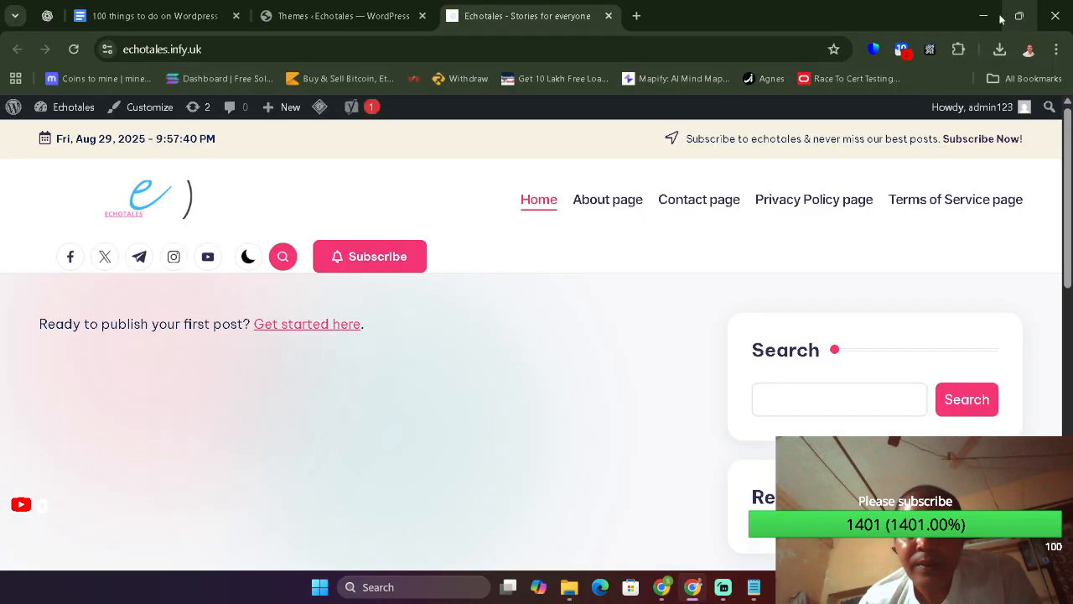
# - Return to the checklist document and check the task that follows the favicon and logo setup
pyautogui.click(266, 7)
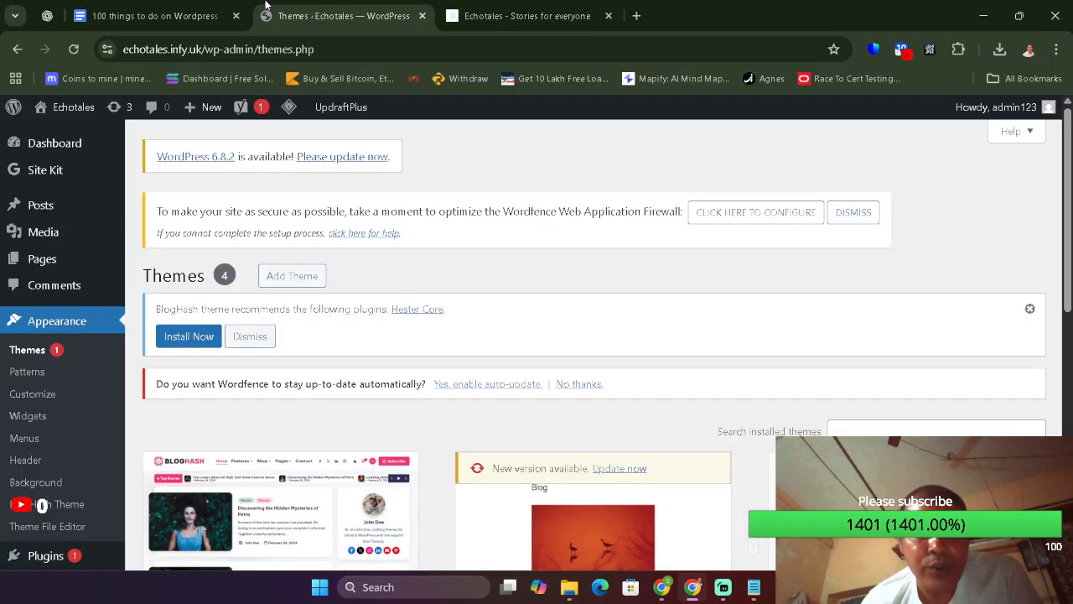
pyautogui.click(209, 12)
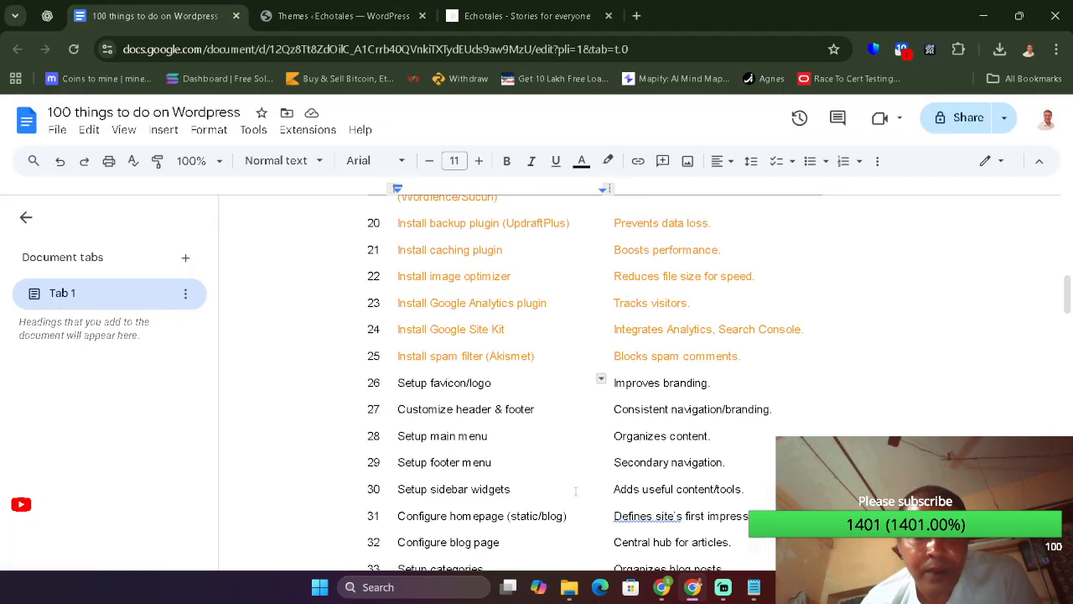
pyautogui.moveTo(467, 409); pyautogui.dragTo(507, 409)
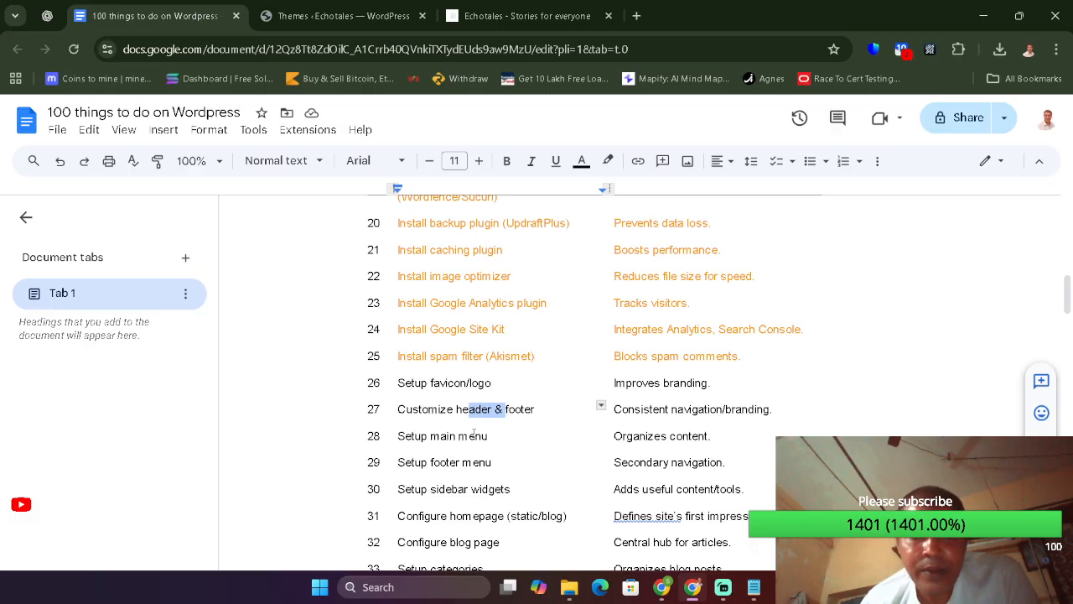
pyautogui.click(700, 409)
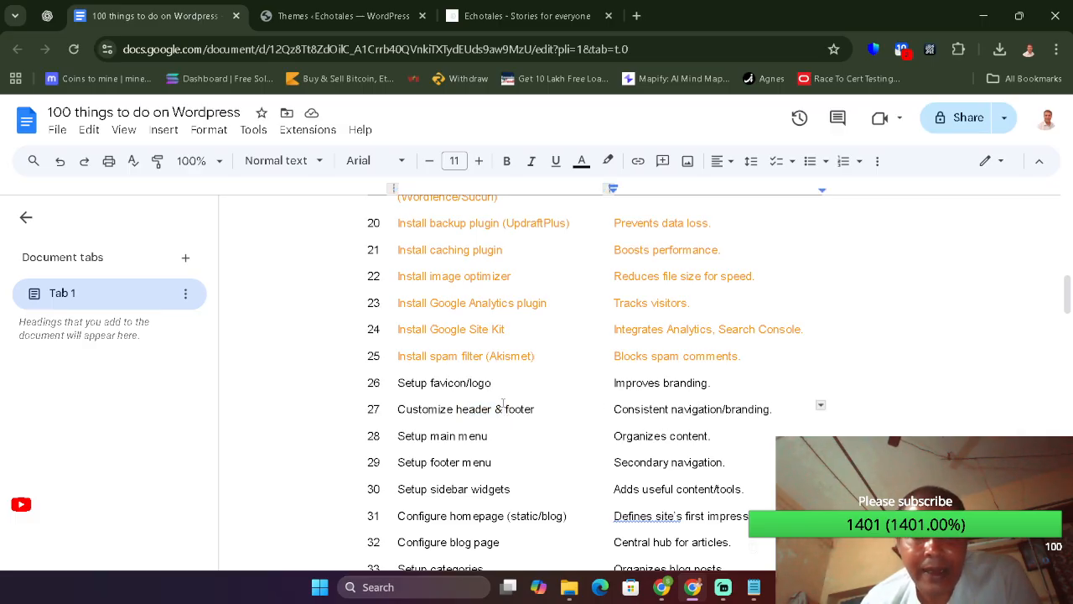
# - Go back to the WordPress installed themes and reopen the customizer for the active BlogHash theme
pyautogui.click(367, 11)
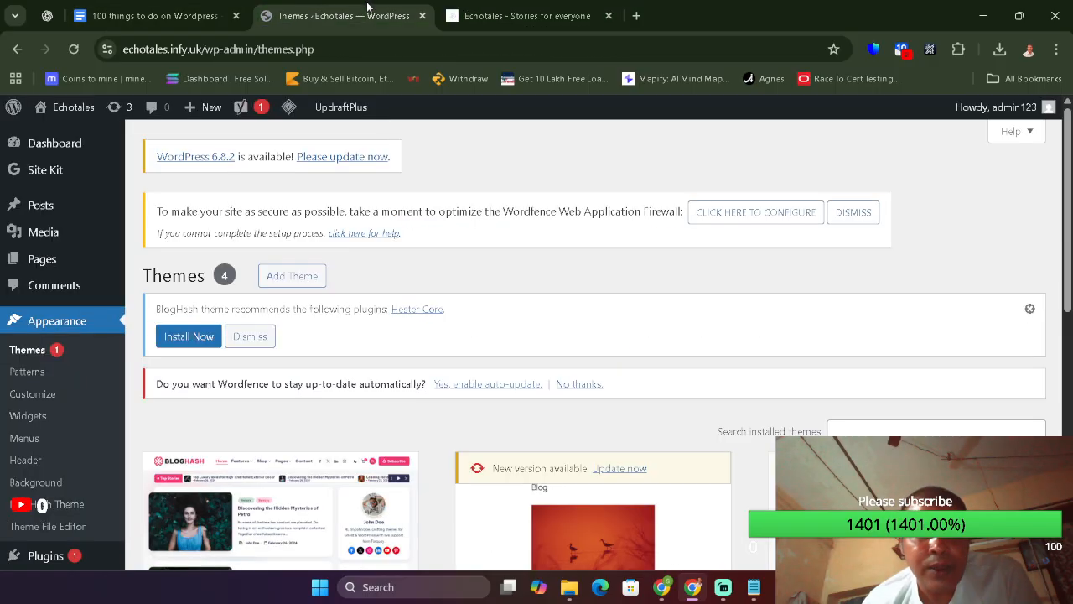
pyautogui.click(63, 322)
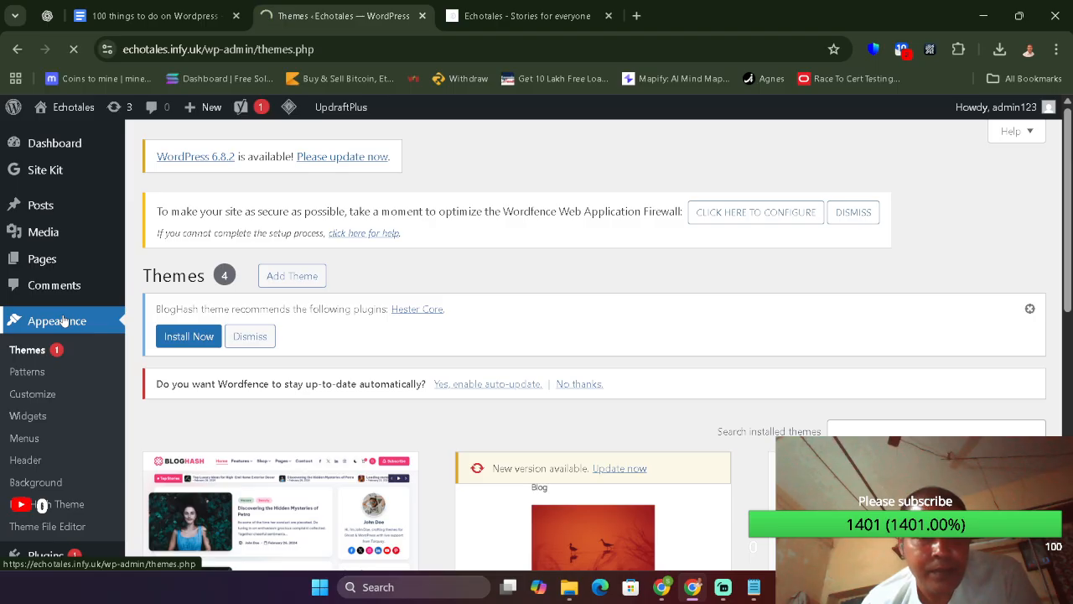
pyautogui.scroll(-1, 353, 466)
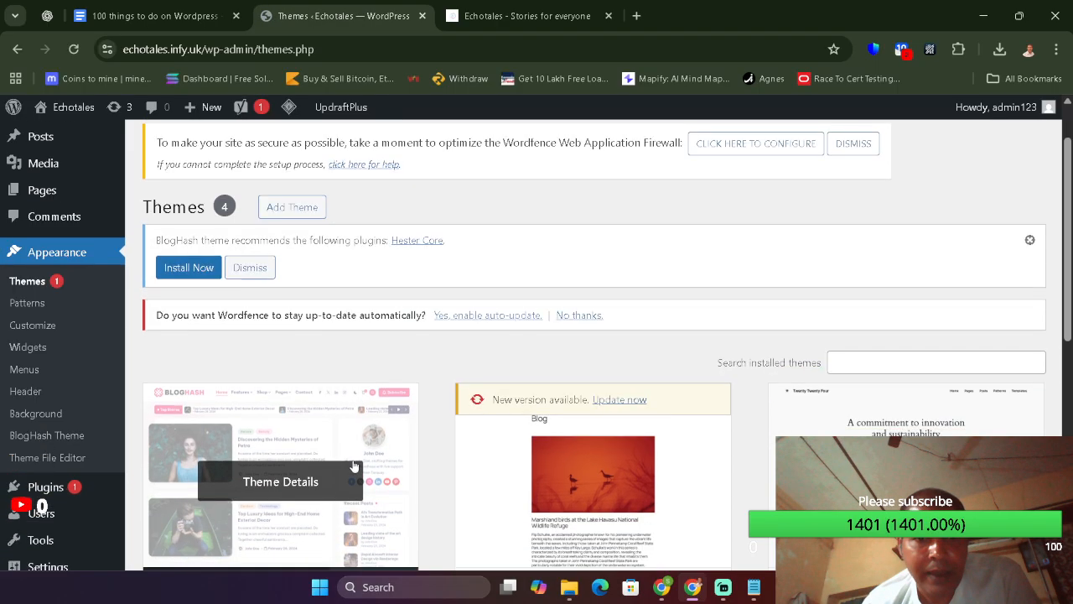
pyautogui.scroll(-2, 354, 466)
pyautogui.click(361, 460)
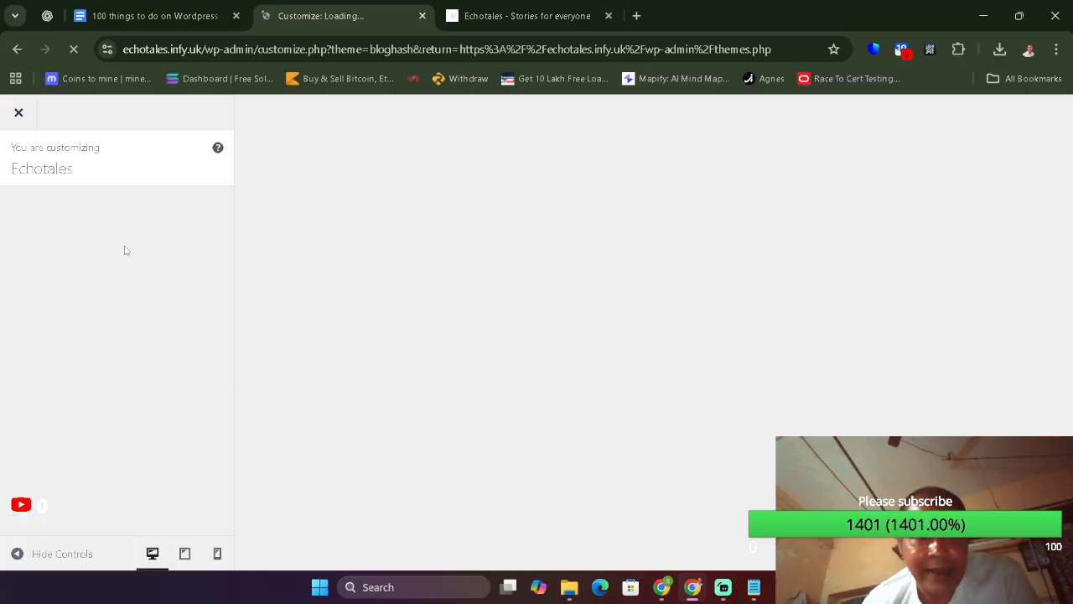
# - Open the theme's Header settings and review the Top Bar options
pyautogui.click(77, 425)
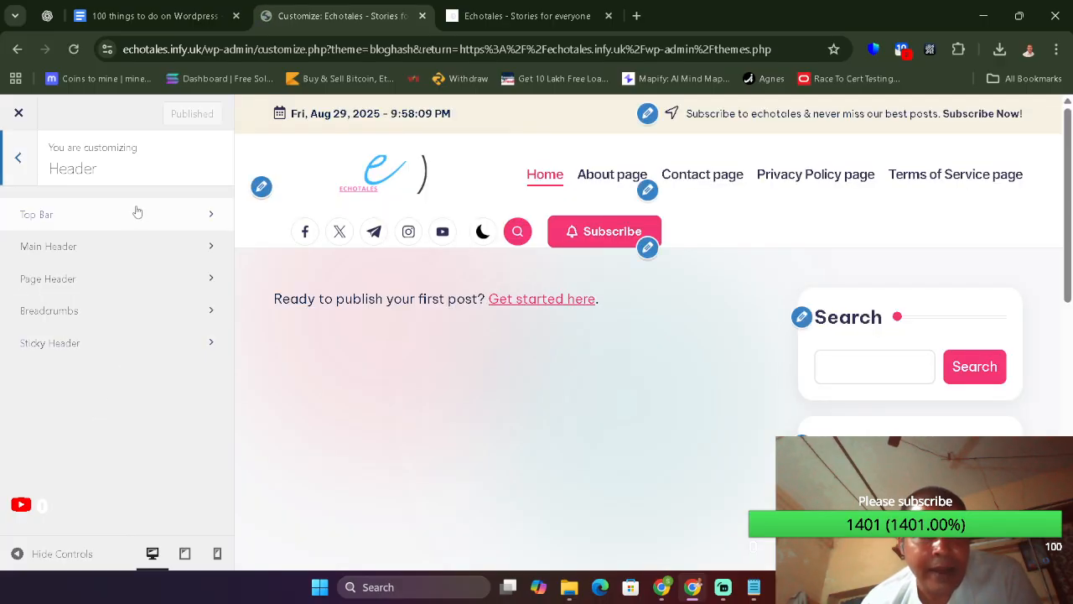
pyautogui.click(79, 211)
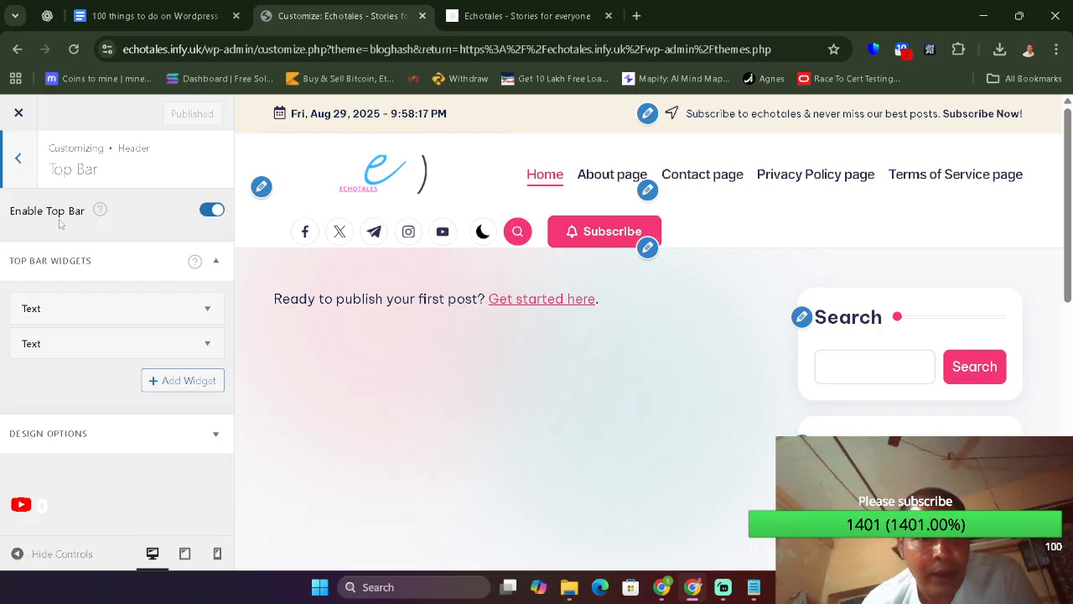
pyautogui.click(18, 157)
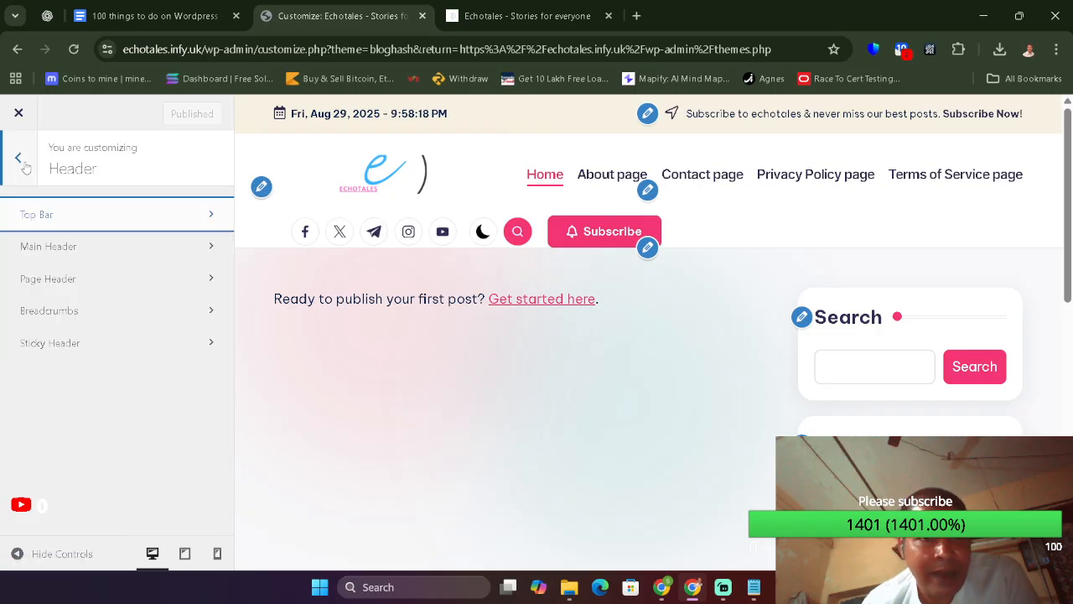
# - Examine the Main Header layout and the settings of its Social Links, Dark mode, Search and Button widgets
pyautogui.click(101, 252)
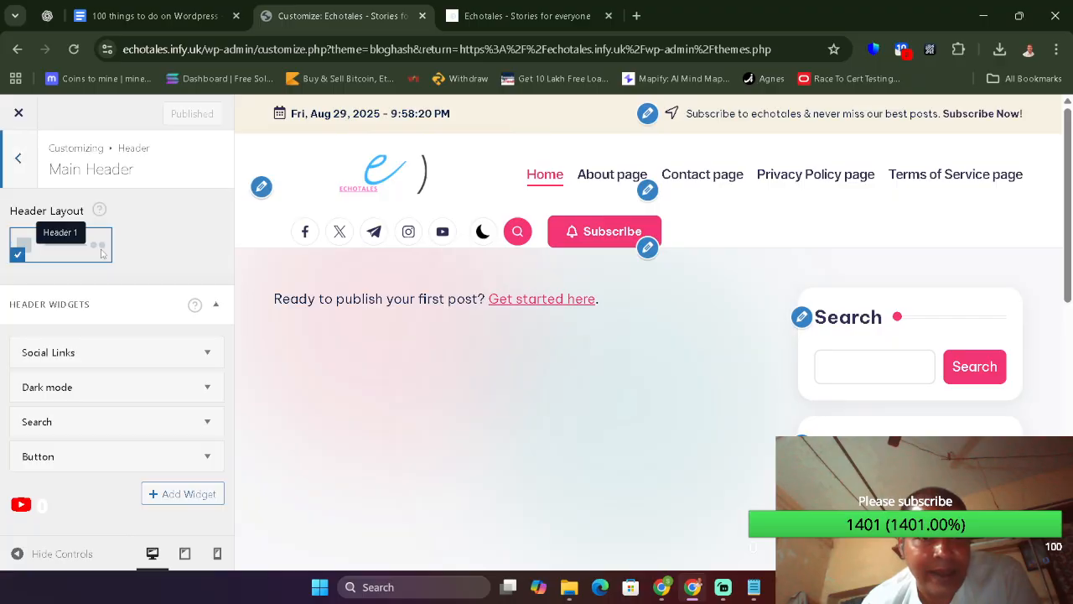
pyautogui.click(140, 353)
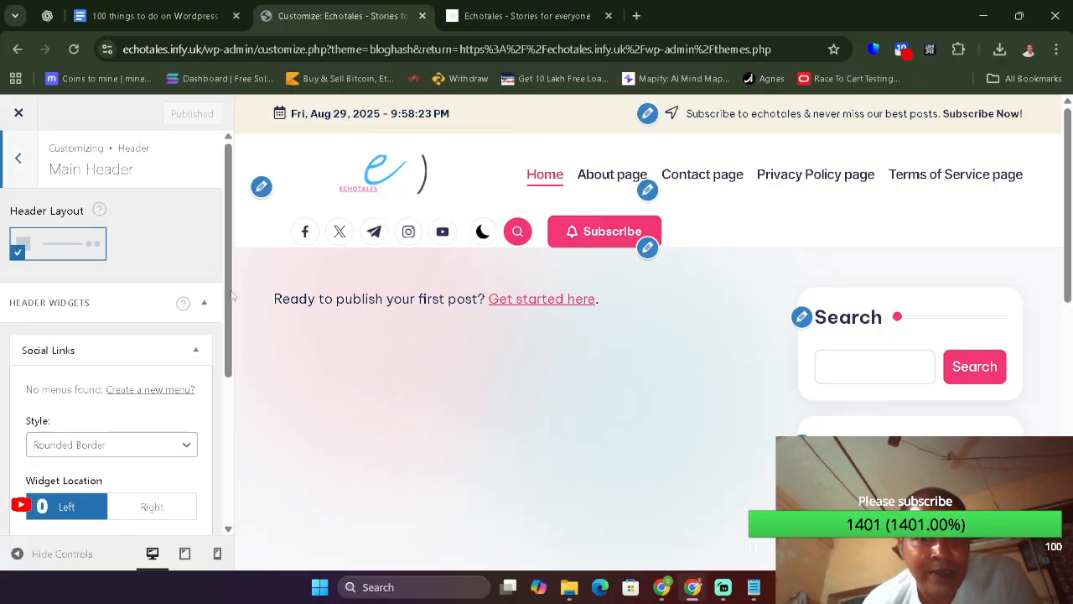
pyautogui.moveTo(232, 295); pyautogui.dragTo(221, 442)
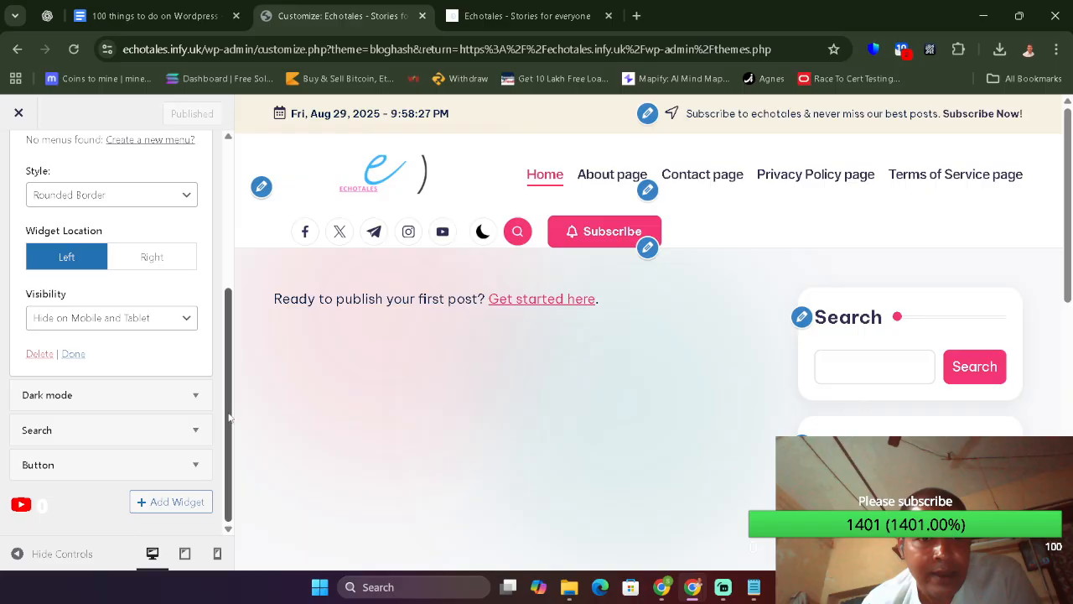
pyautogui.click(177, 399)
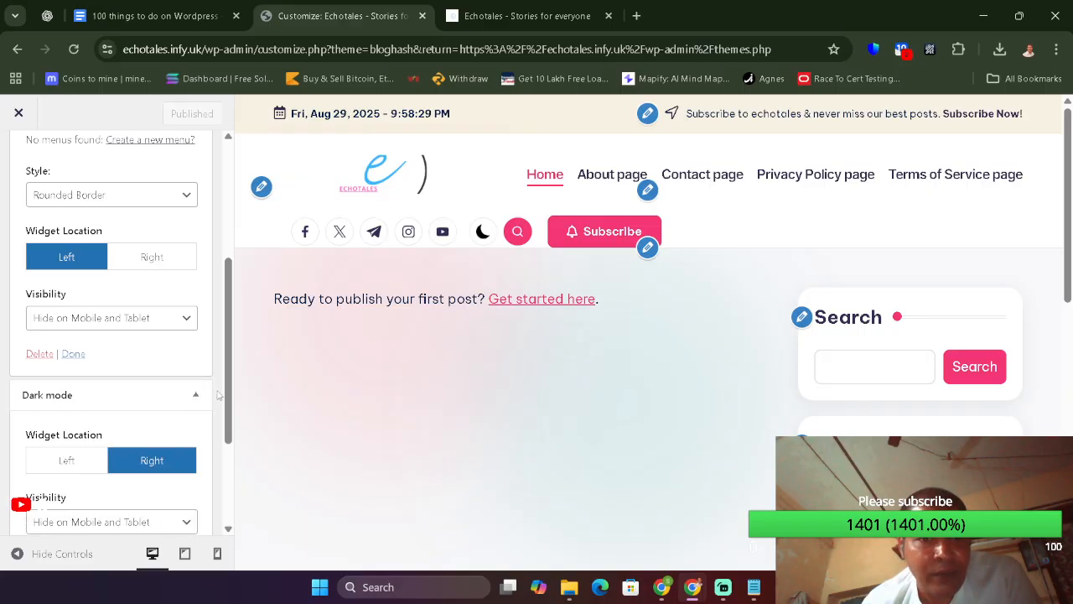
pyautogui.moveTo(226, 396); pyautogui.dragTo(225, 486)
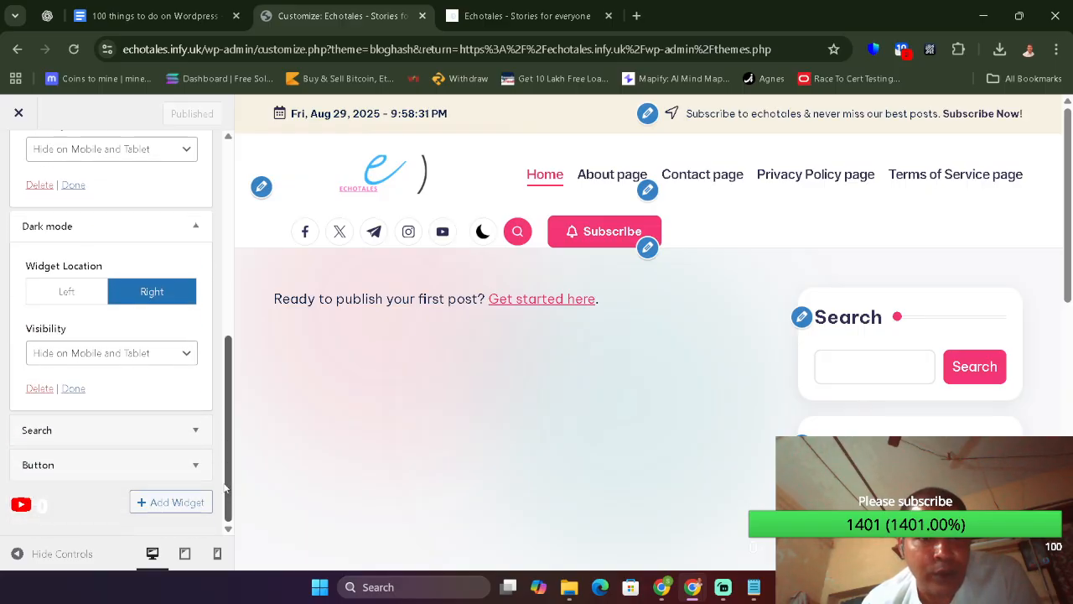
pyautogui.click(176, 429)
pyautogui.scroll(-2, 221, 446)
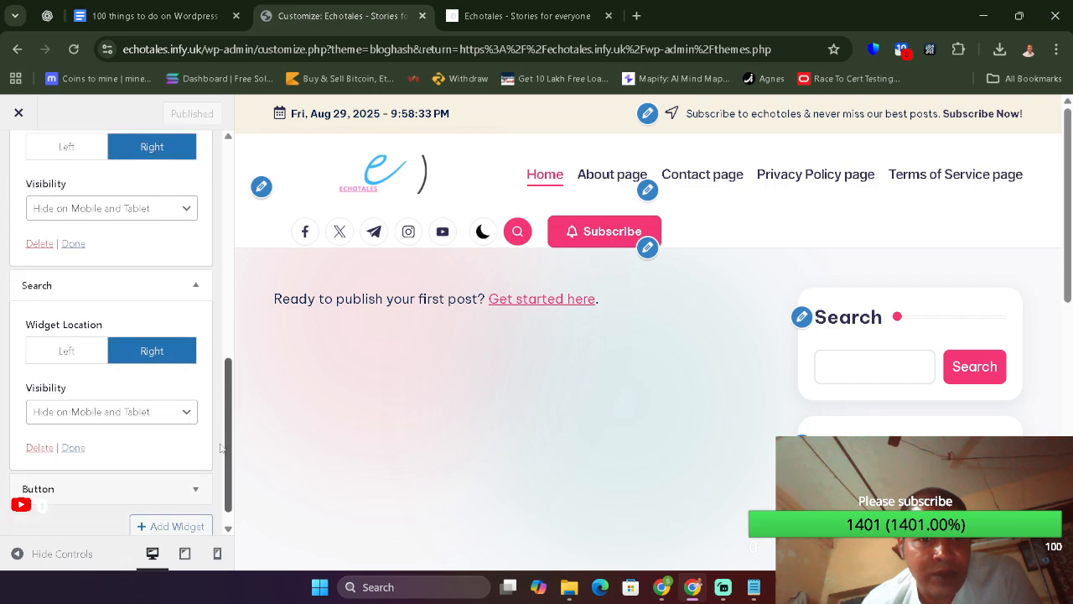
pyautogui.scroll(-1, 220, 447)
pyautogui.click(92, 464)
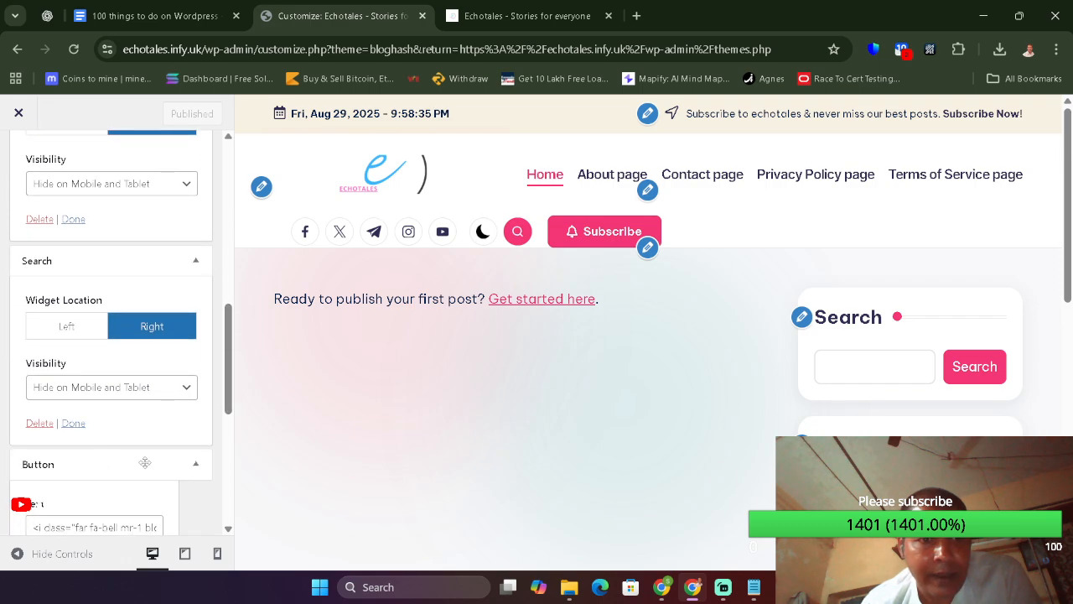
pyautogui.moveTo(224, 394); pyautogui.dragTo(220, 462)
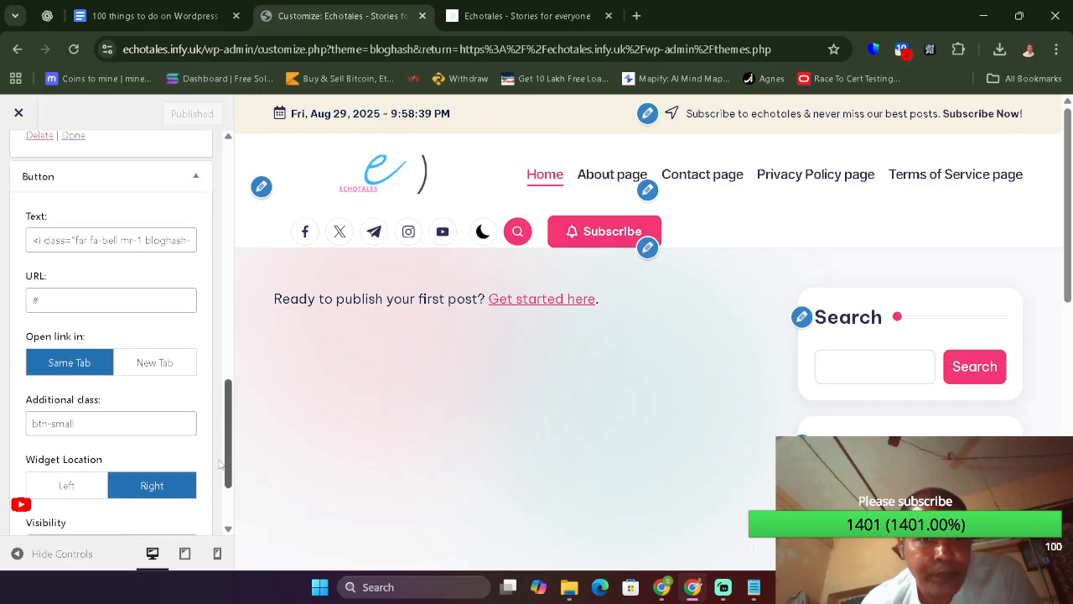
pyautogui.scroll(-3, 220, 463)
pyautogui.scroll(2, 217, 447)
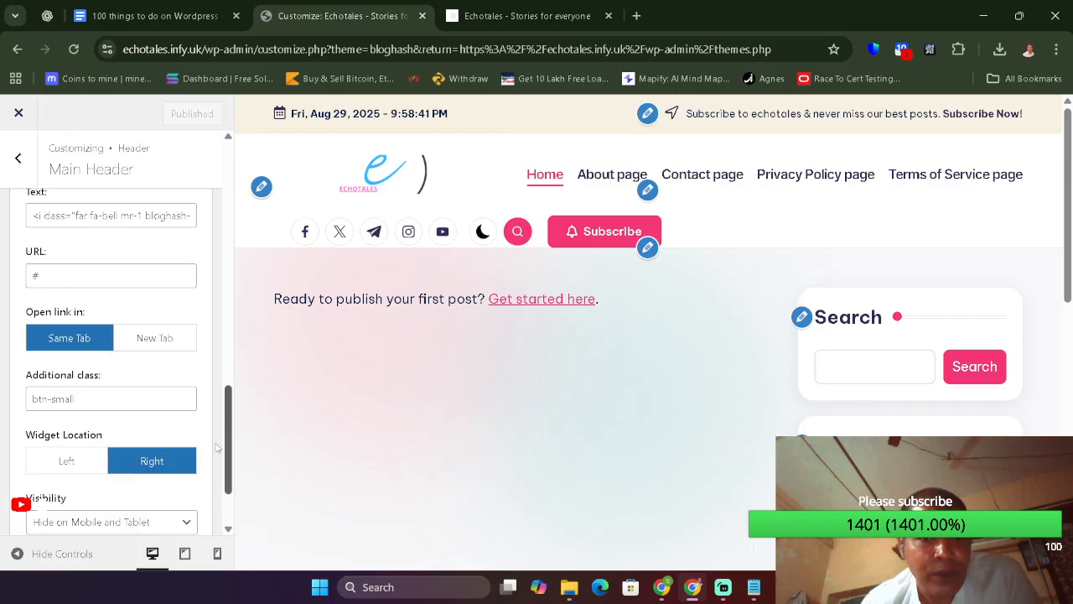
pyautogui.moveTo(216, 448); pyautogui.dragTo(215, 199)
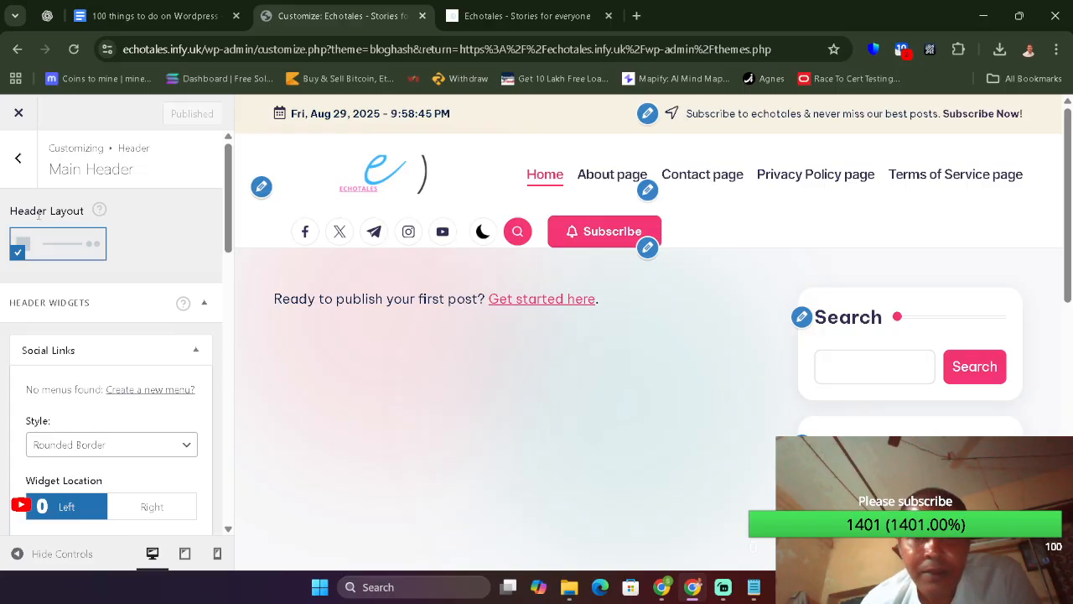
# - Reopen the Main Header section and recheck its header widgets against the social icons in the site preview
pyautogui.click(27, 163)
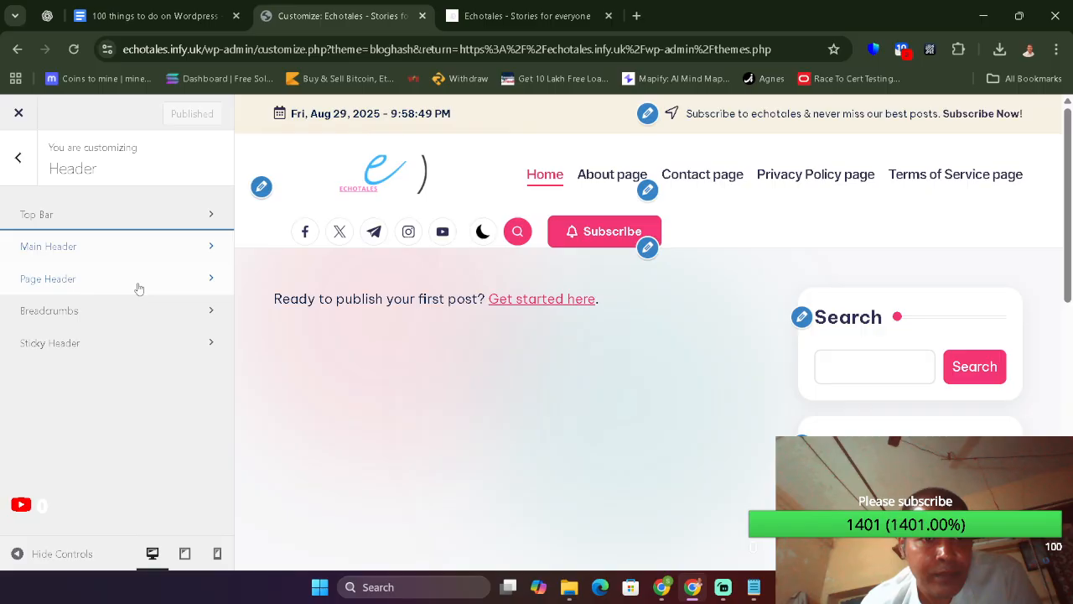
pyautogui.click(170, 255)
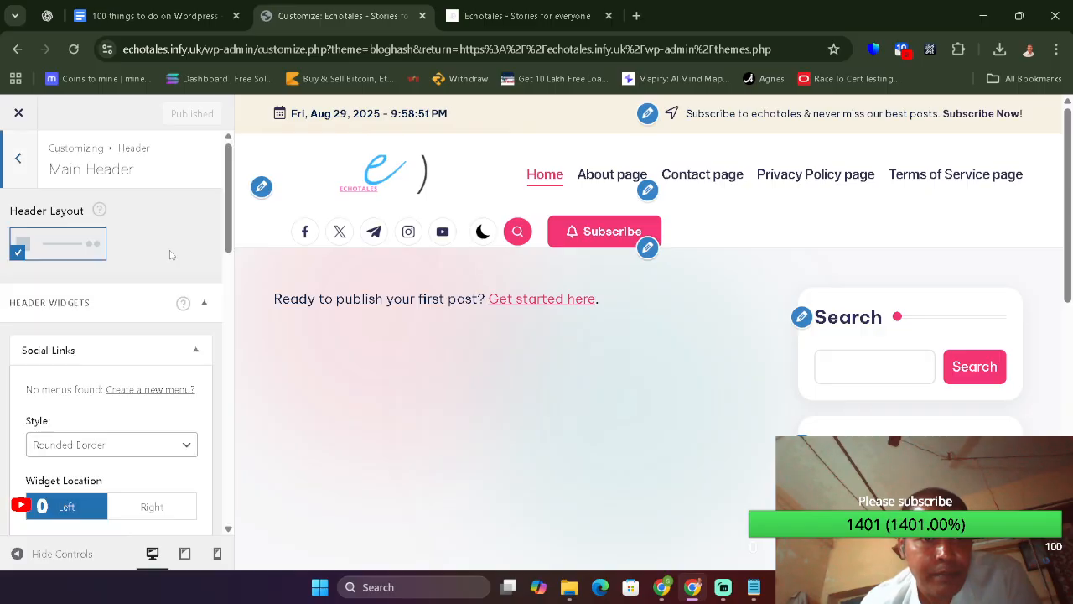
pyautogui.click(203, 303)
pyautogui.click(204, 304)
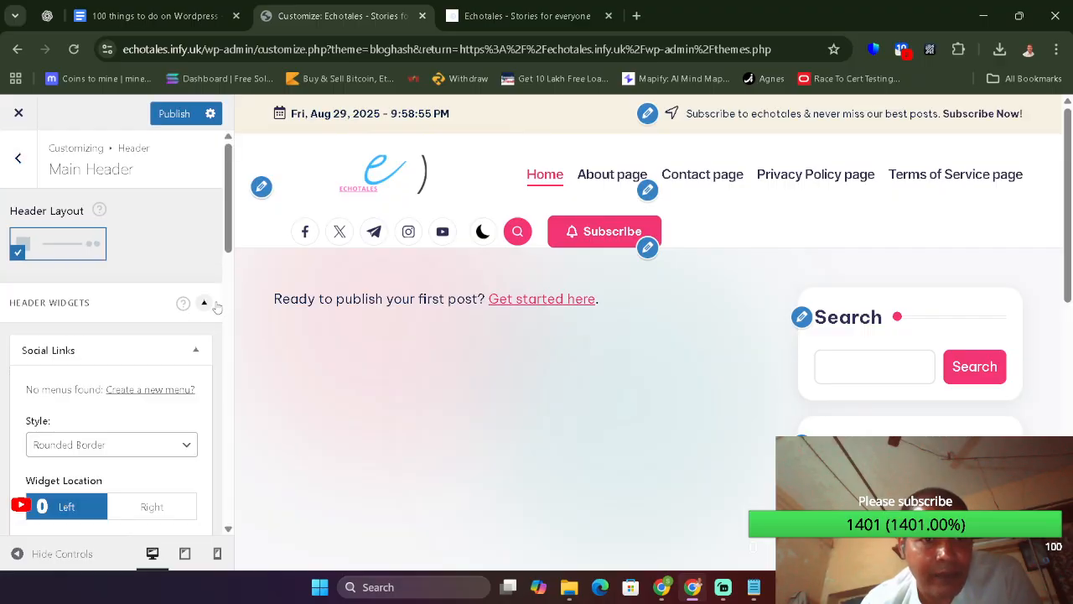
pyautogui.scroll(-4, 225, 240)
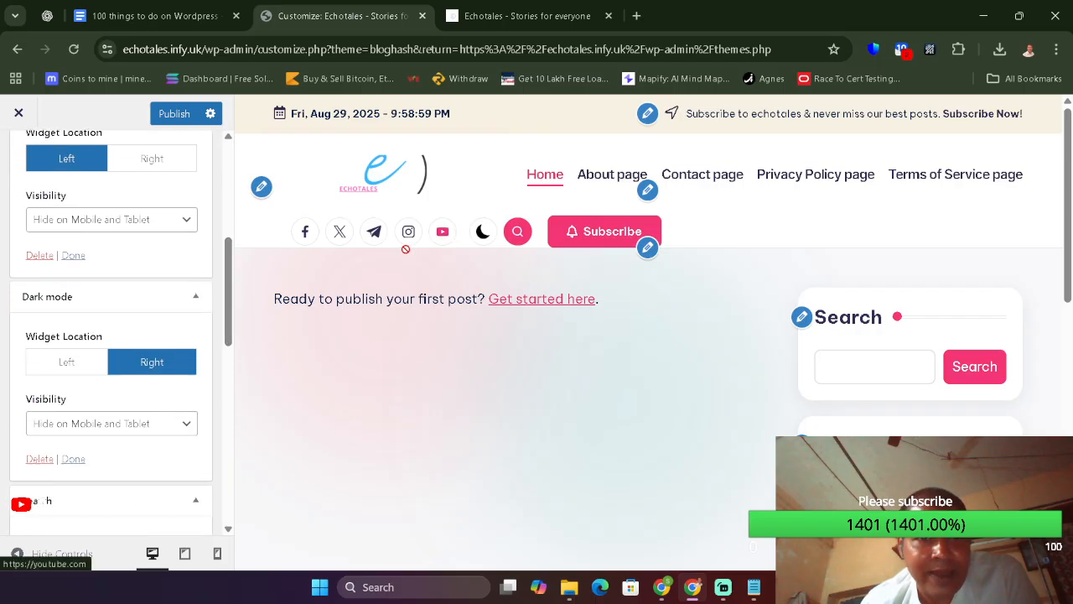
pyautogui.scroll(5, 231, 179)
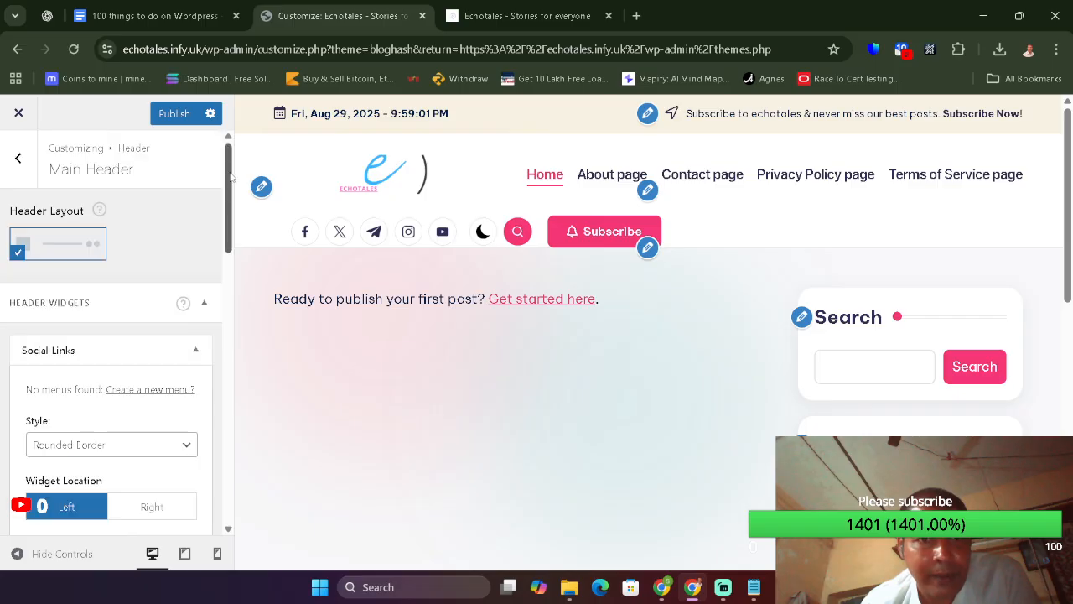
# - Review the Sticky Header and Breadcrumbs settings, return to the main customizer list and stay in the customizer
pyautogui.click(21, 158)
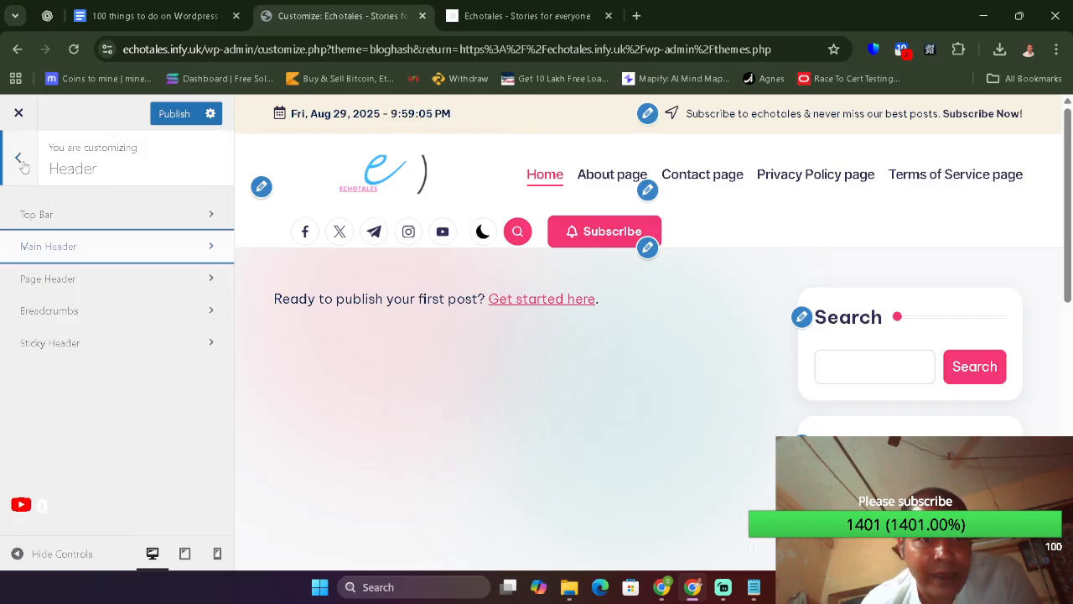
pyautogui.click(74, 343)
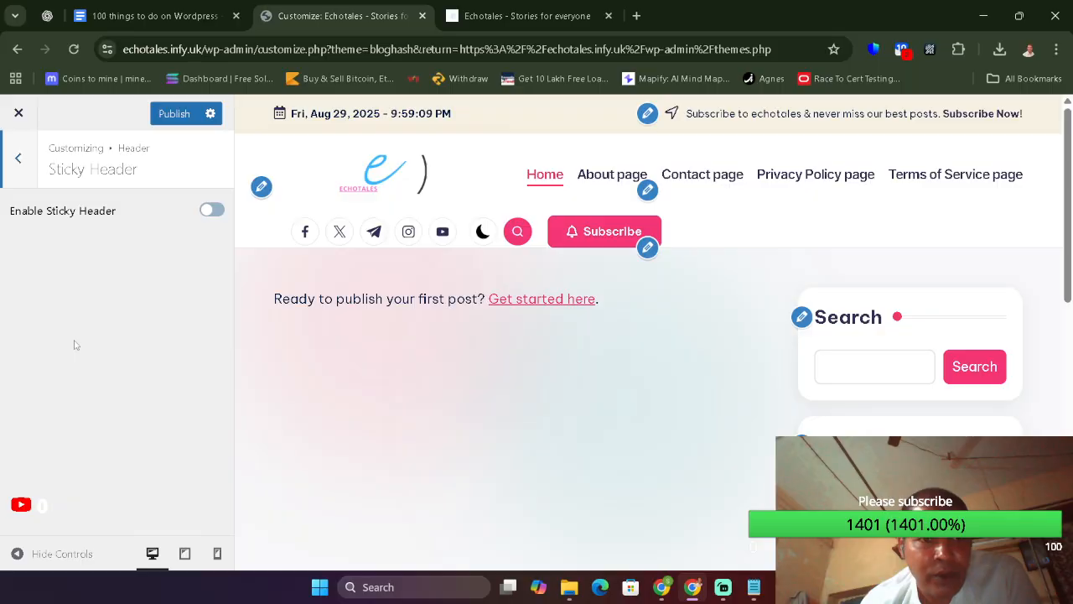
pyautogui.click(15, 157)
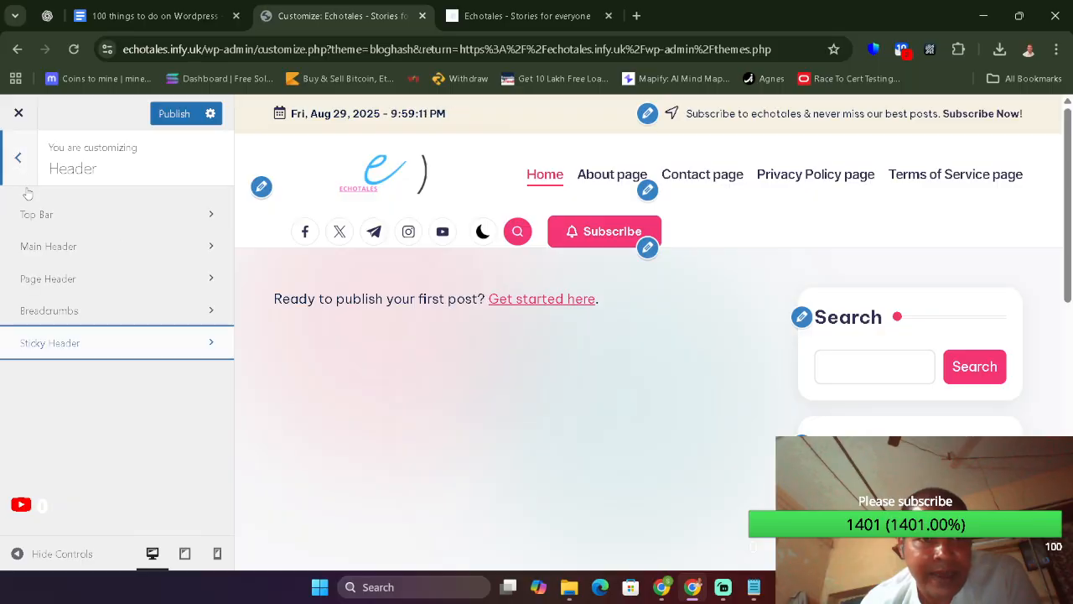
pyautogui.click(77, 312)
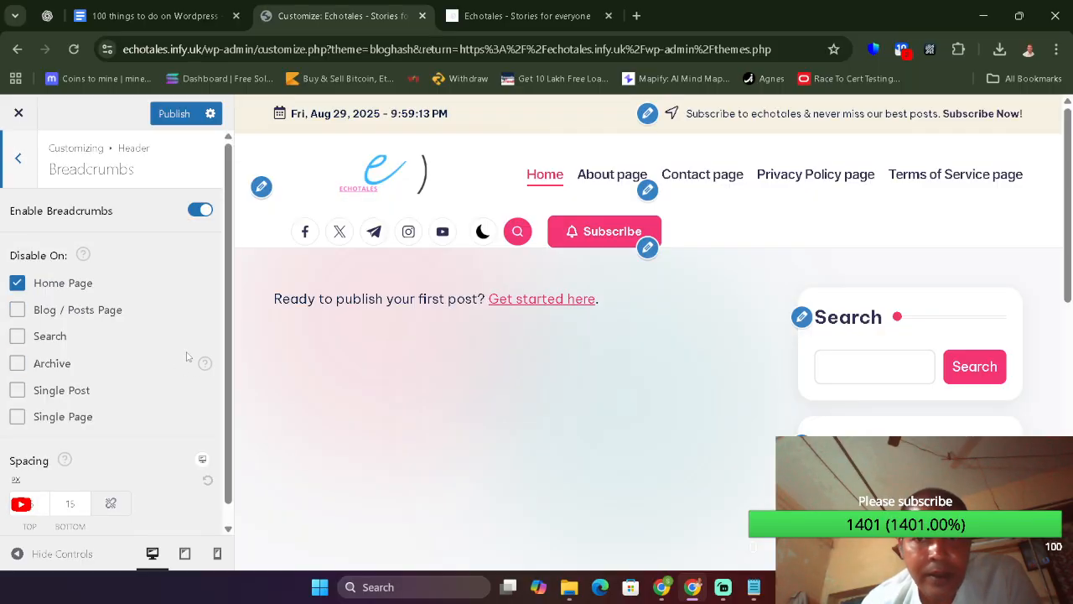
pyautogui.scroll(-1, 209, 360)
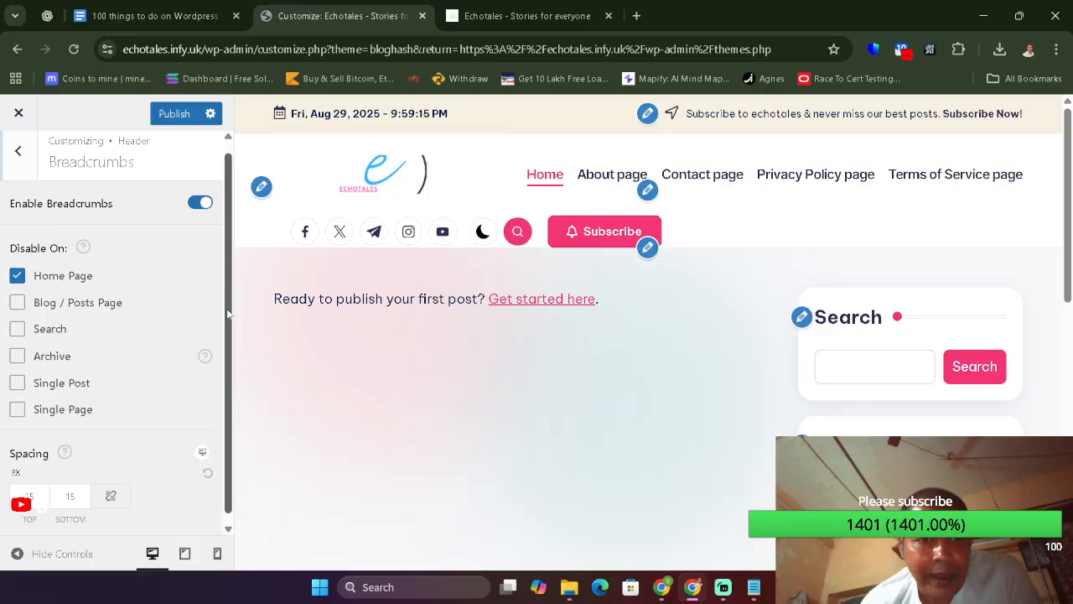
pyautogui.click(18, 140)
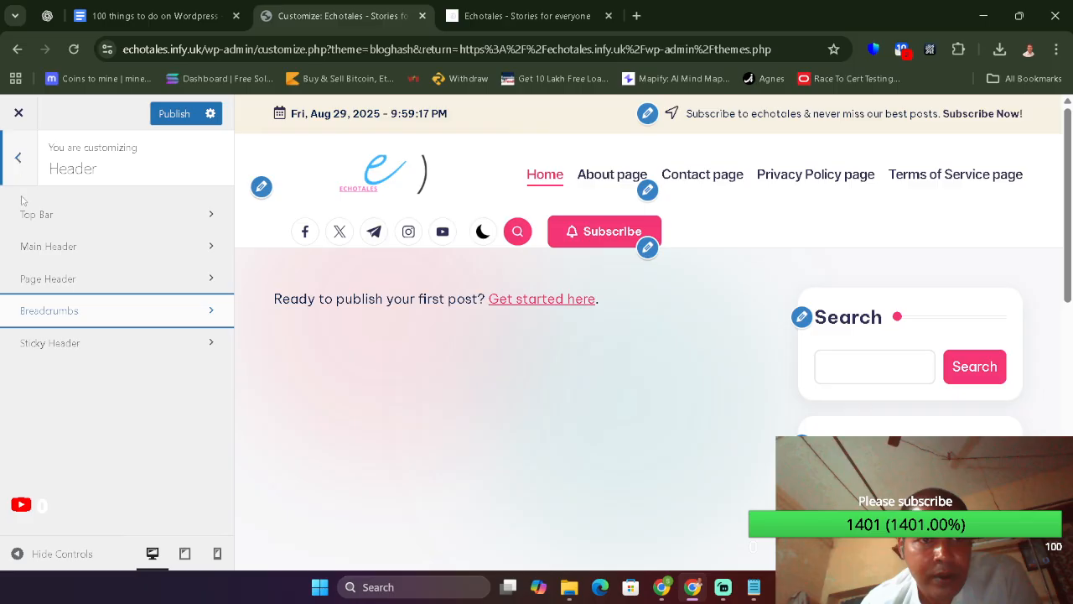
pyautogui.click(18, 152)
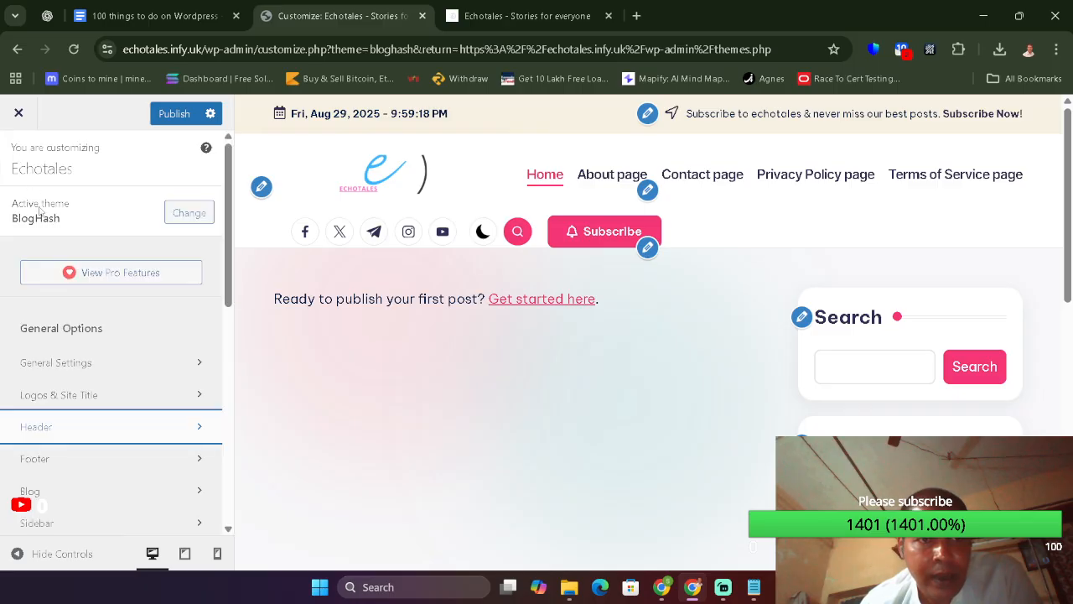
pyautogui.click(18, 120)
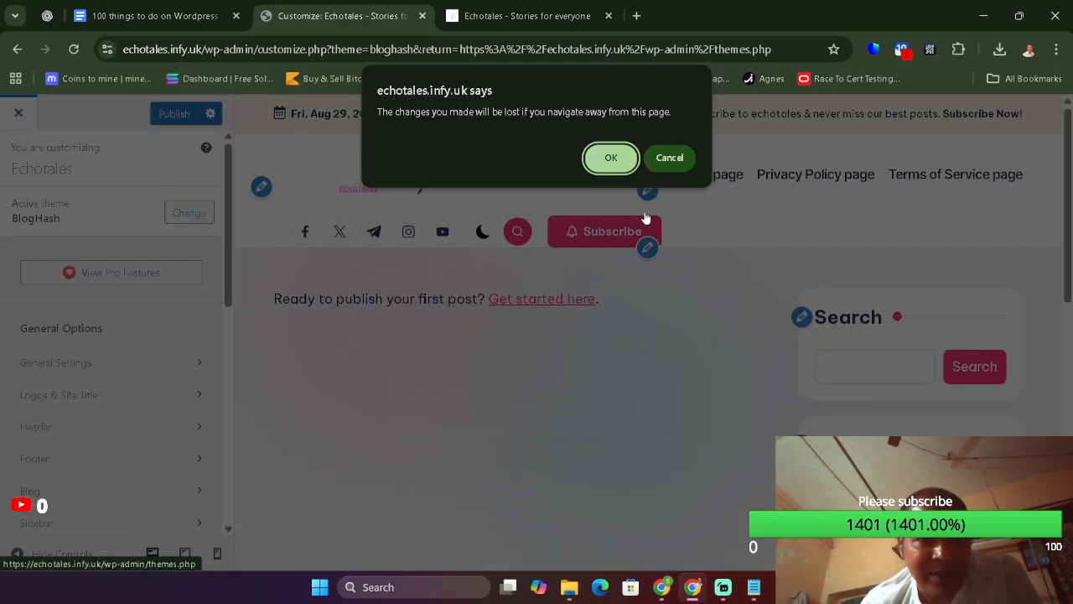
pyautogui.click(668, 158)
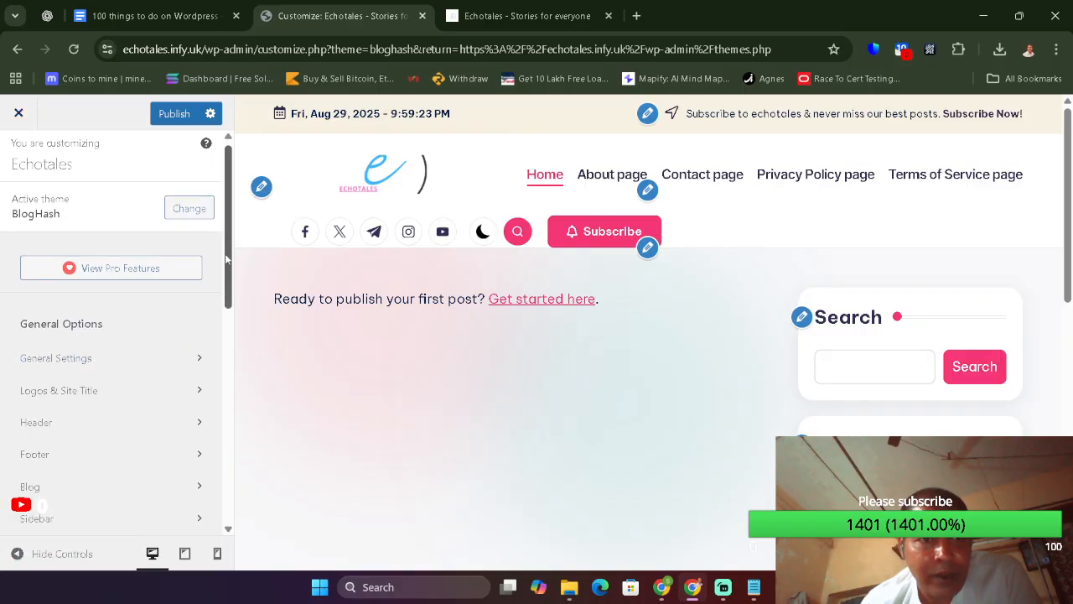
# - Check the customizer's Menus section and the menu choices for the Primary Navigation location
pyautogui.moveTo(225, 248); pyautogui.dragTo(225, 466)
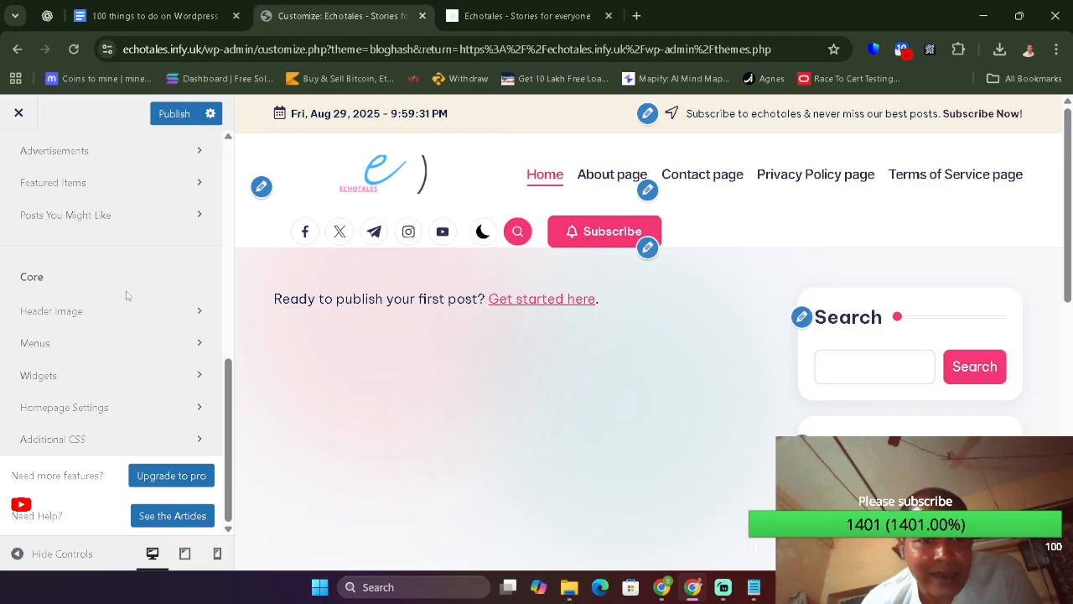
pyautogui.click(99, 342)
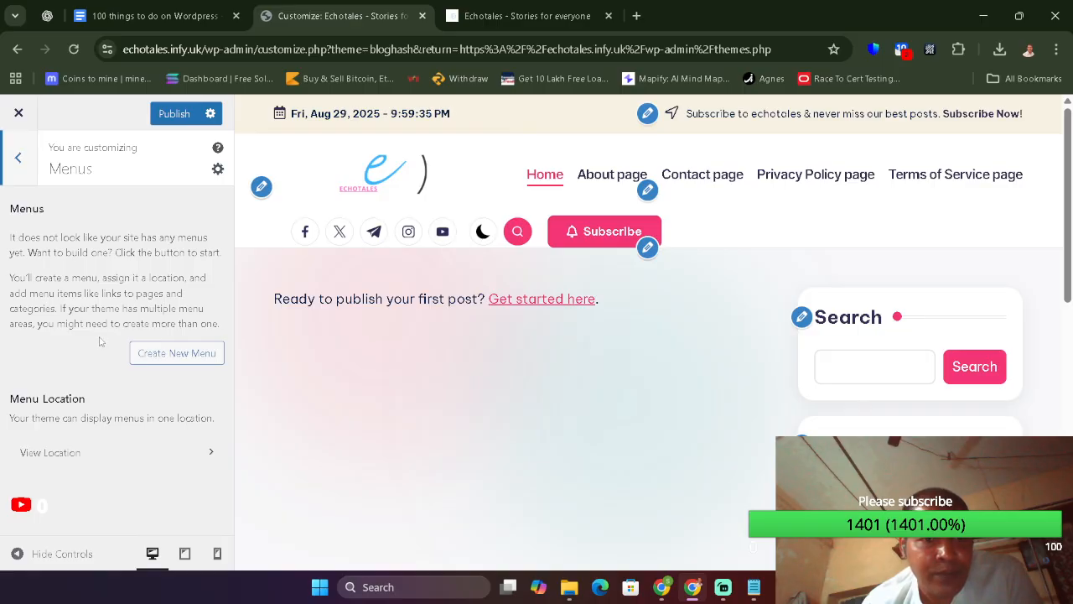
pyautogui.click(142, 461)
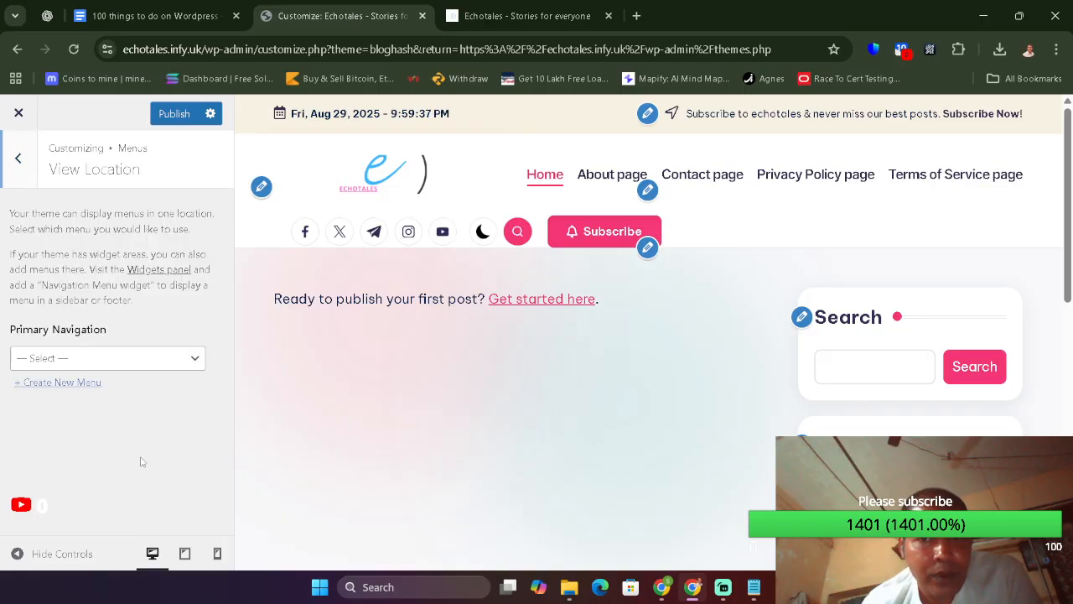
pyautogui.click(141, 359)
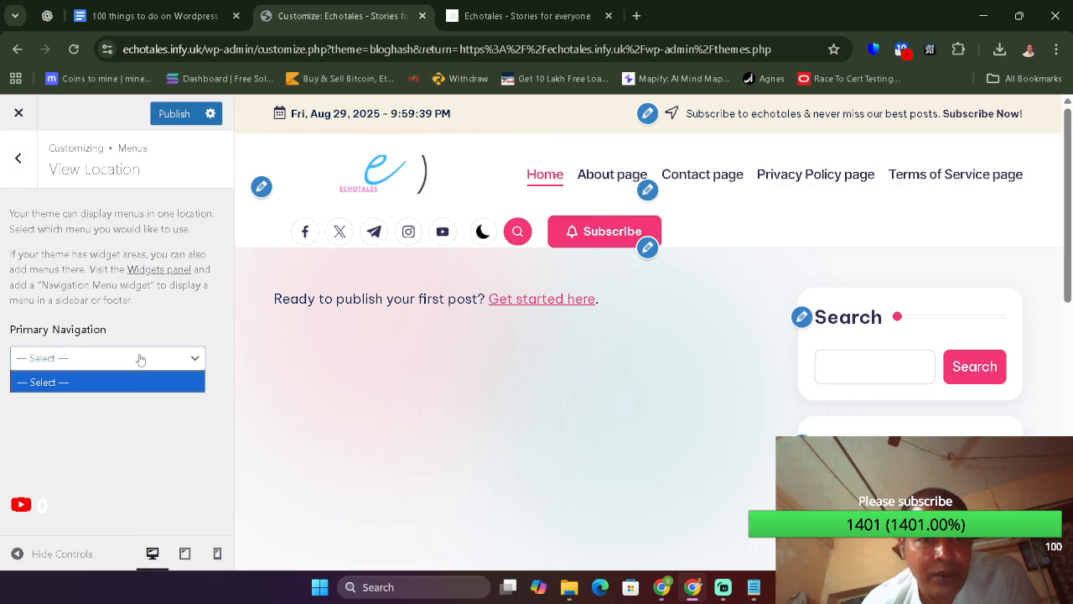
pyautogui.click(141, 359)
pyautogui.click(30, 174)
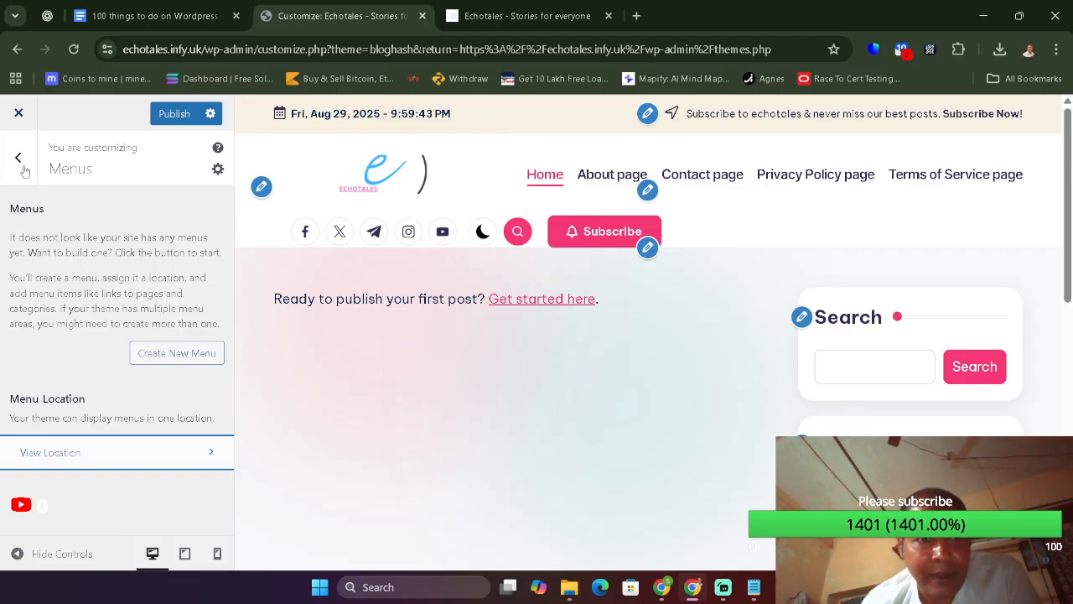
# - Check the customizer's Homepage Settings for the homepage display options, and leave the customizer discarding the unsaved changes
pyautogui.click(22, 160)
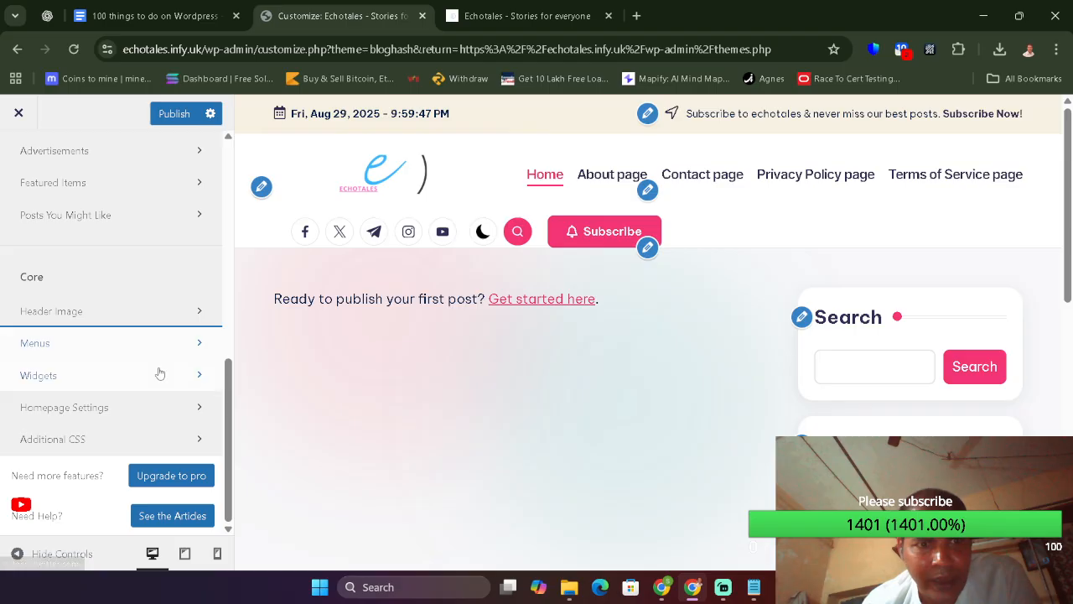
pyautogui.click(118, 409)
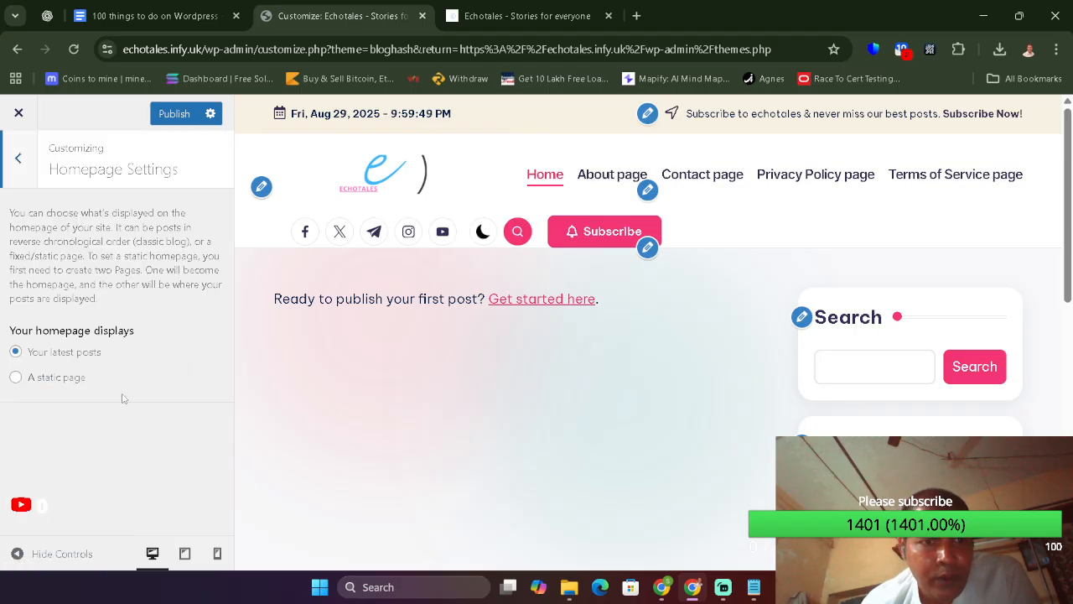
pyautogui.click(18, 112)
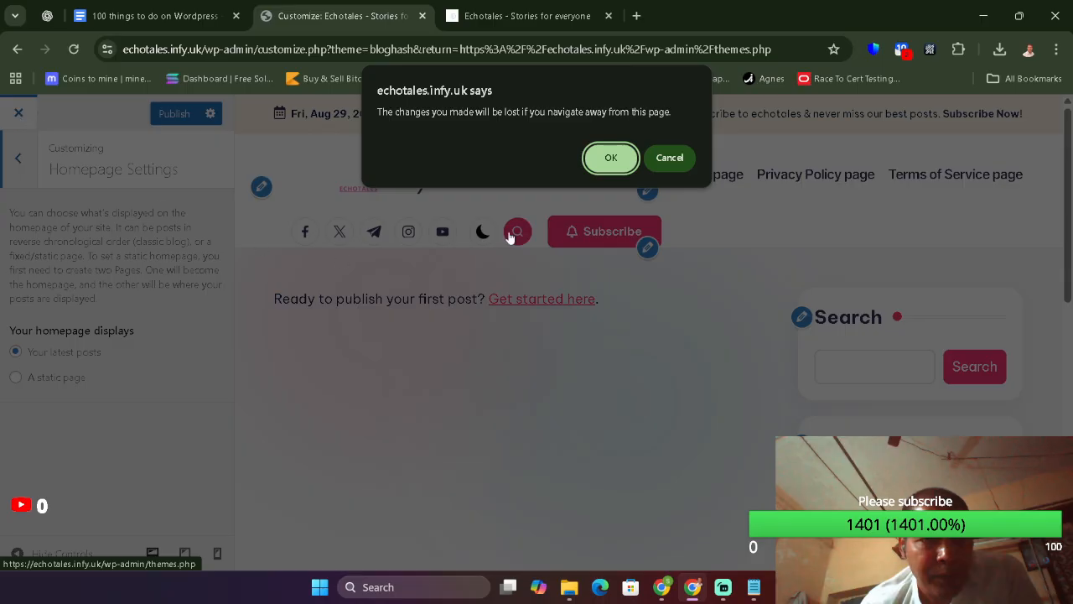
pyautogui.click(611, 156)
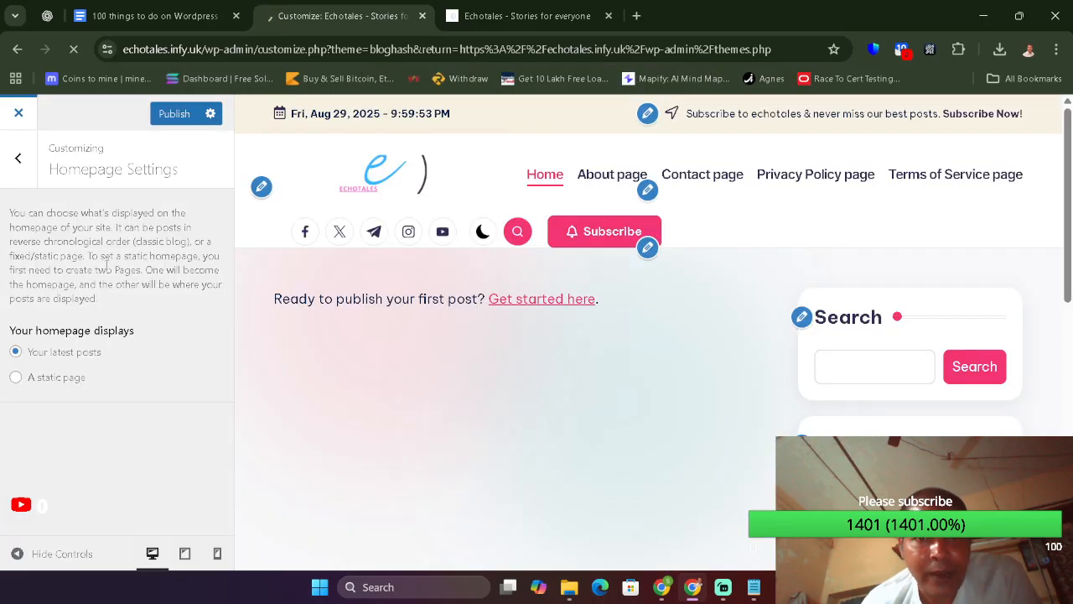
# - Consult the header and footer items in the Google Docs checklist, and reopen the WordPress customizer at the Main Footer settings
pyautogui.click(189, 7)
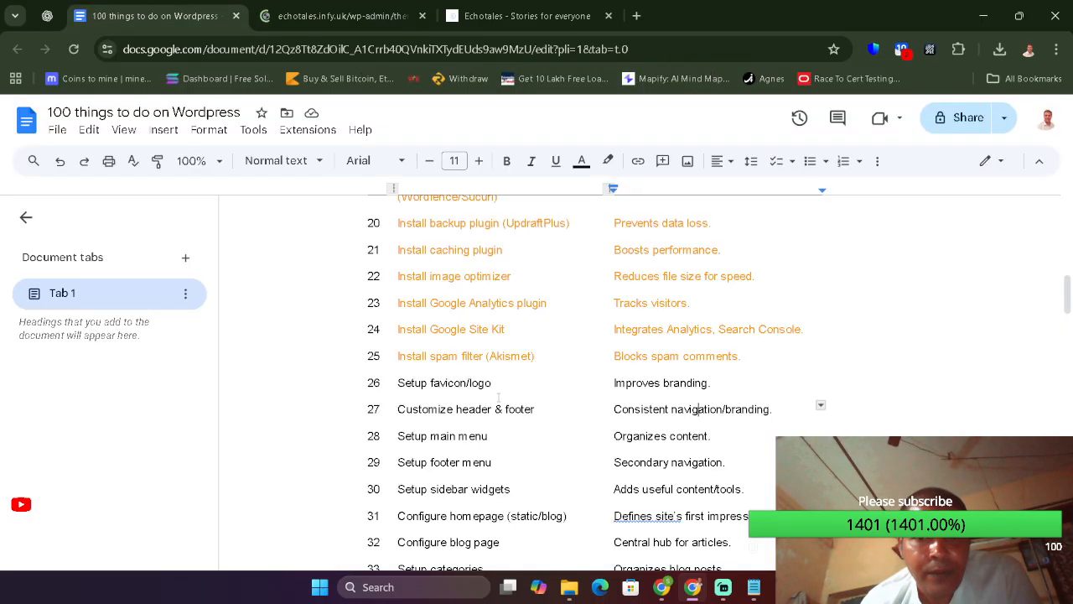
pyautogui.click(355, 10)
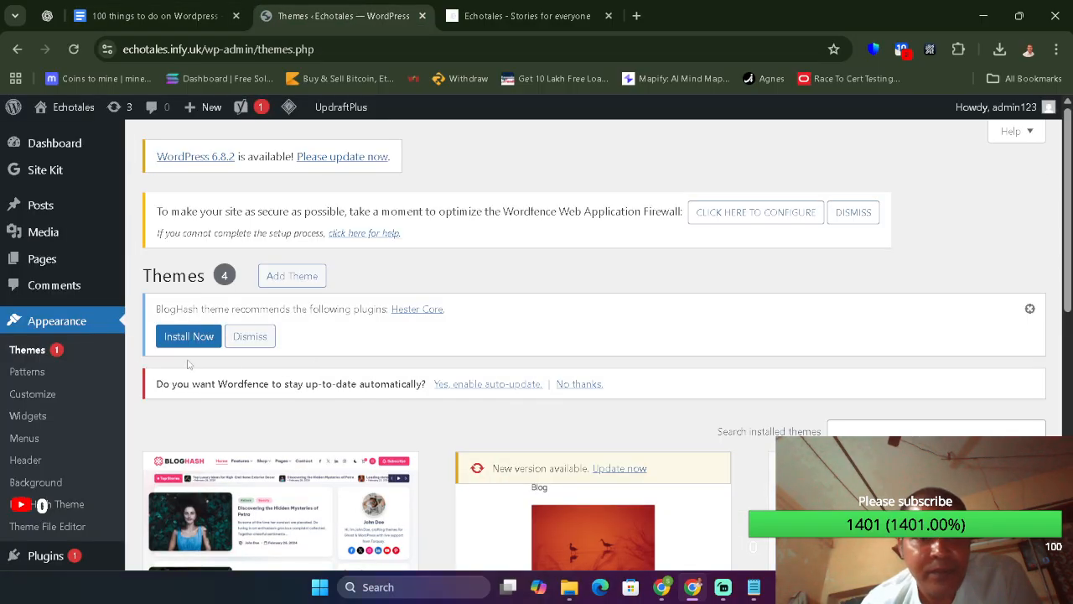
pyautogui.click(42, 401)
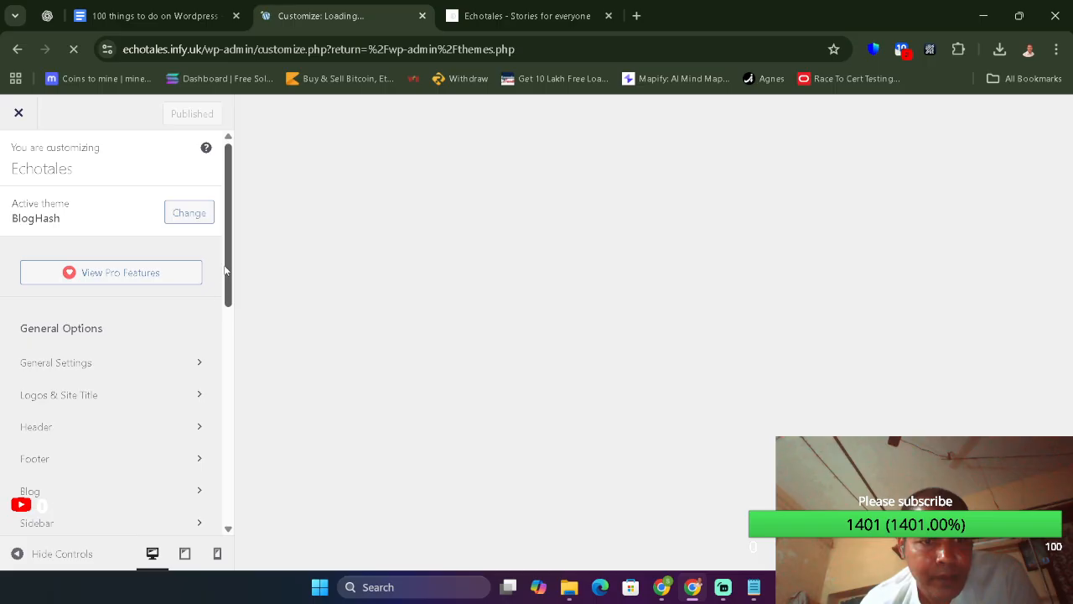
pyautogui.click(75, 457)
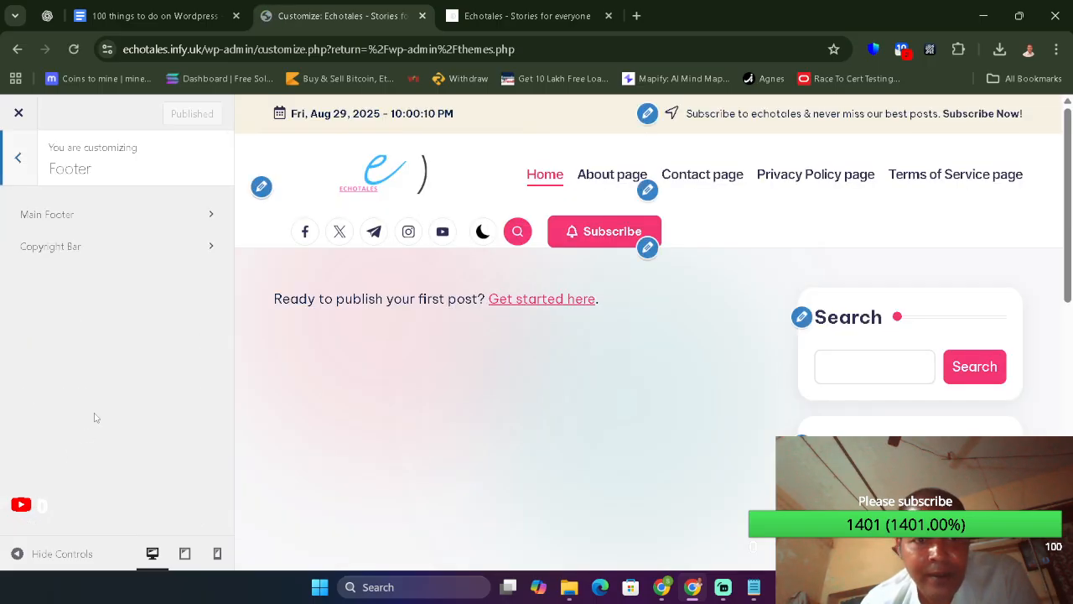
pyautogui.click(124, 222)
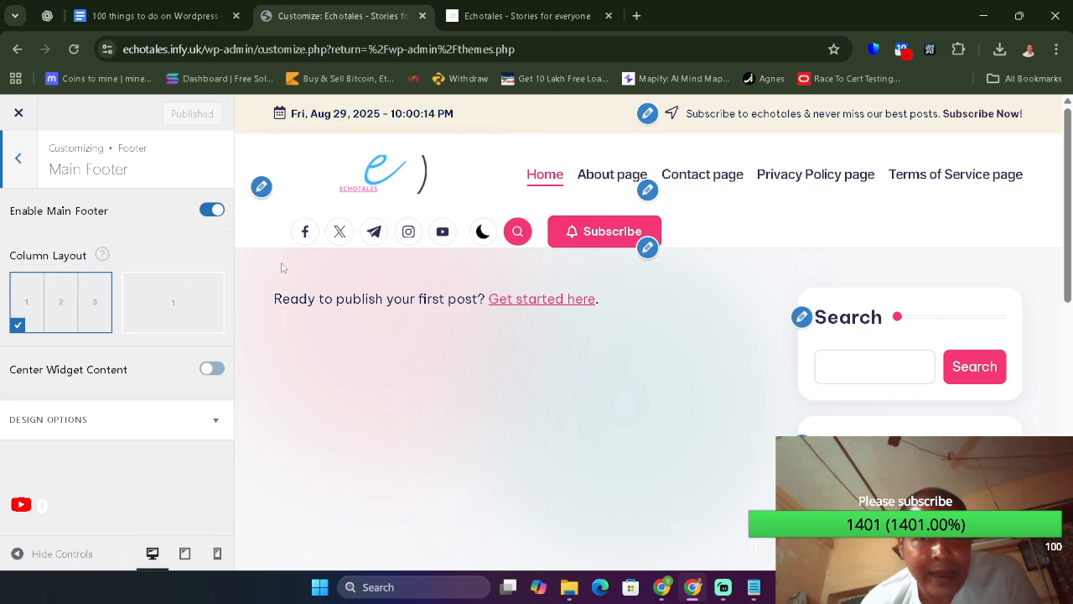
# - Examine the footer widget areas on the live Echotales site and return to the customizer
pyautogui.click(516, 16)
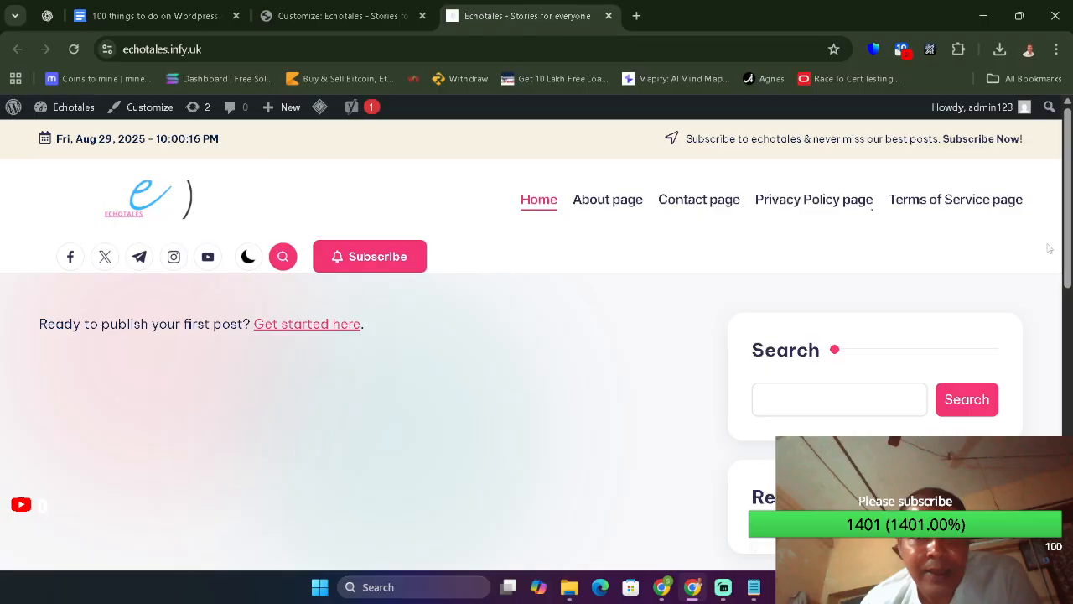
pyautogui.scroll(-10, 1049, 248)
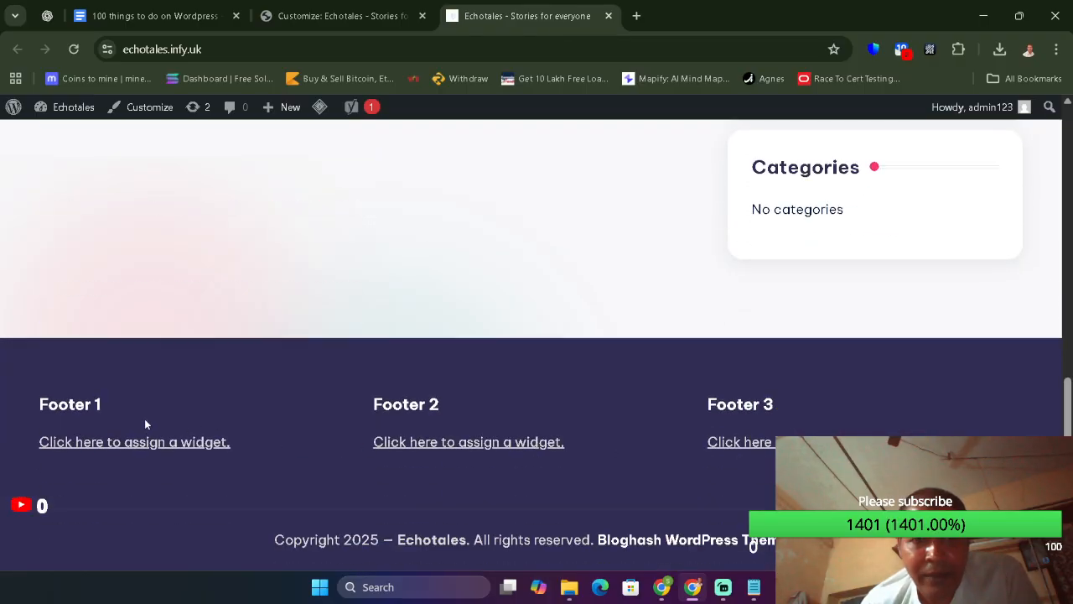
pyautogui.click(335, 16)
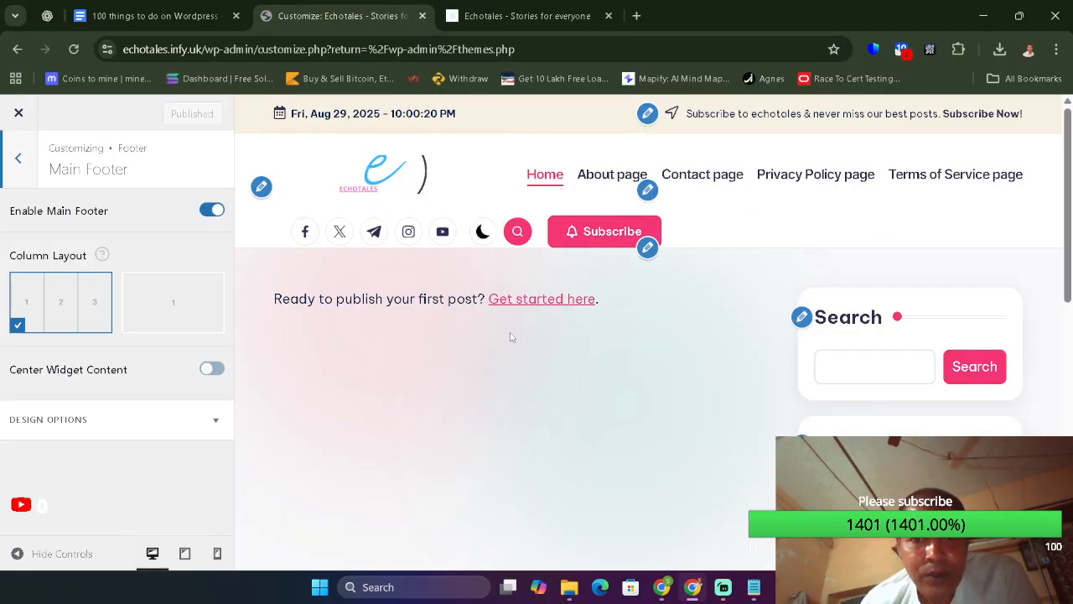
# - Try the one-column layout for the main footer and restore the three-column layout
pyautogui.scroll(-5, 509, 337)
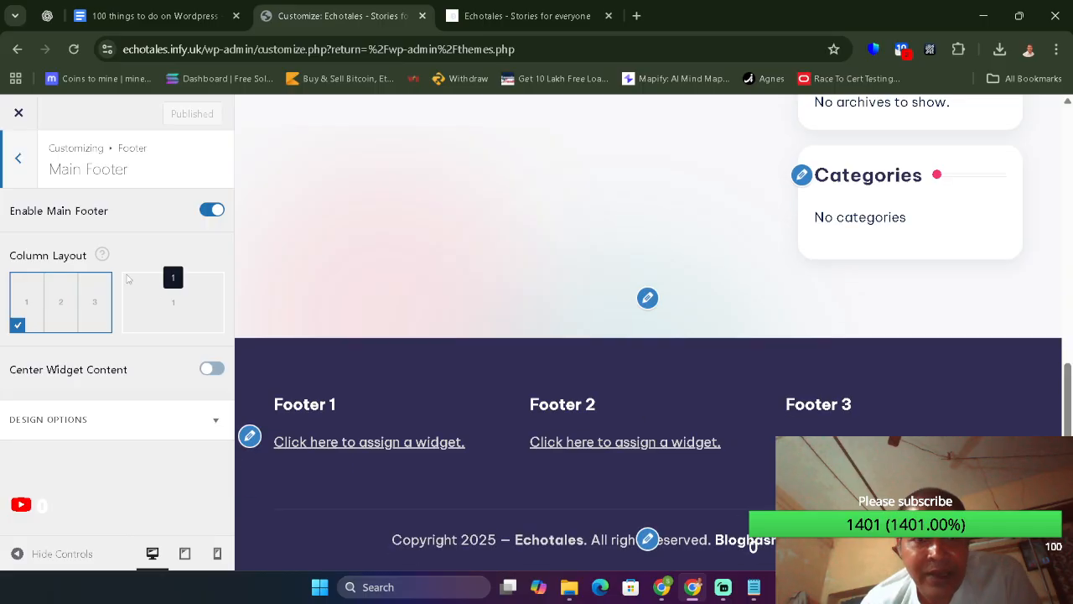
pyautogui.click(147, 298)
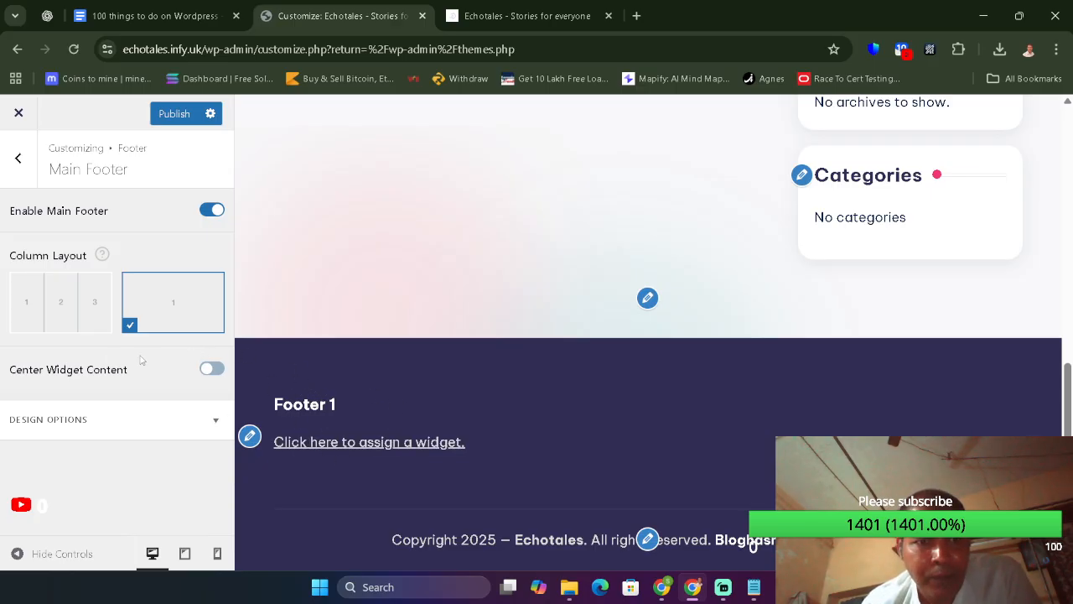
pyautogui.click(46, 302)
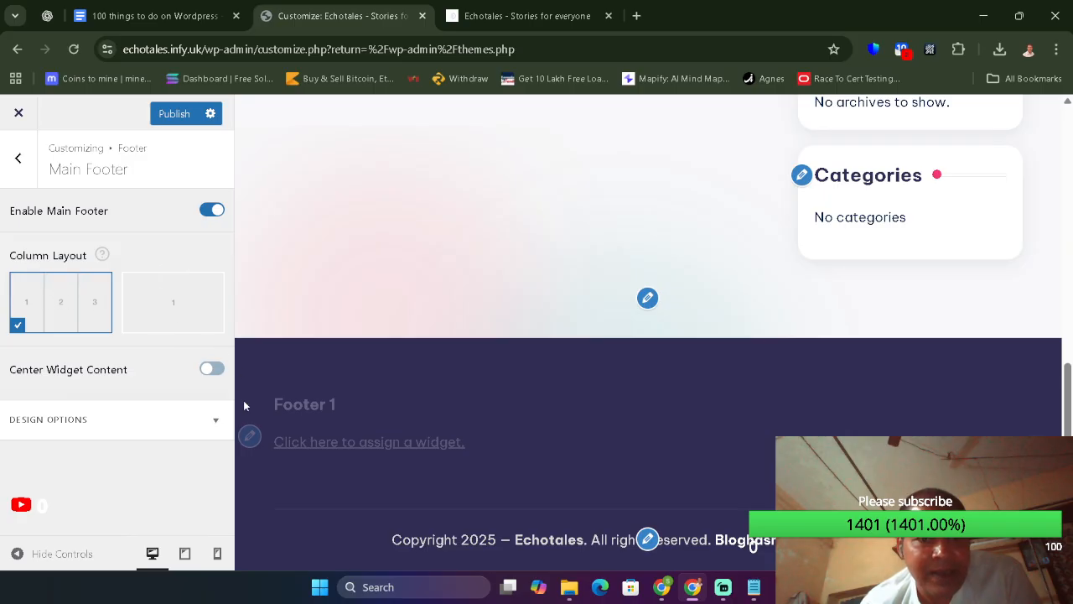
# - Set the main footer's background to solid color #c164b5 and compare it with the footer on the live site
pyautogui.click(179, 413)
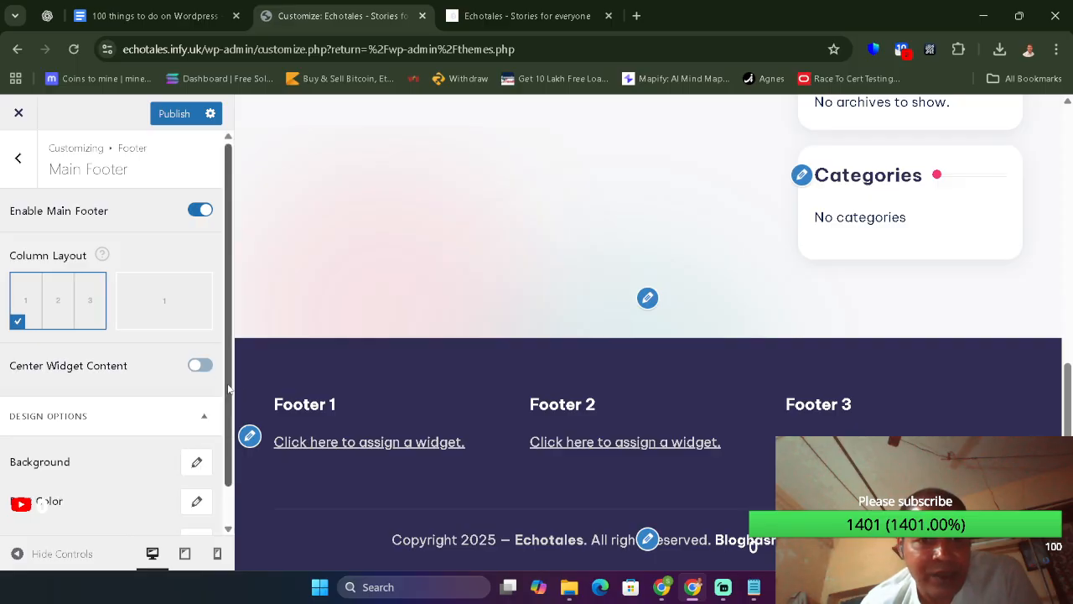
pyautogui.scroll(-1, 199, 434)
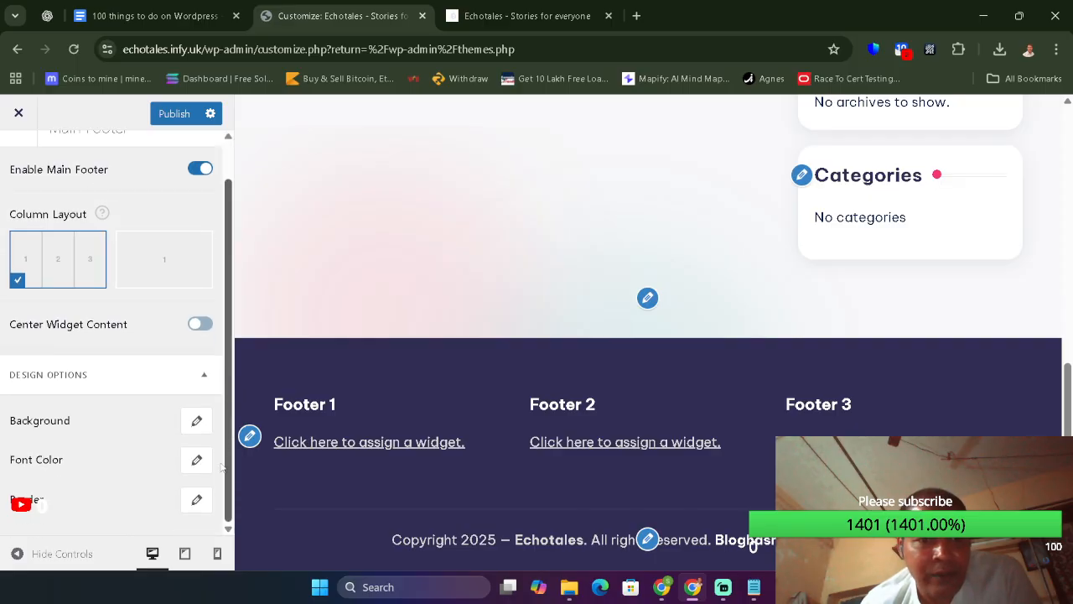
pyautogui.click(198, 422)
pyautogui.click(183, 501)
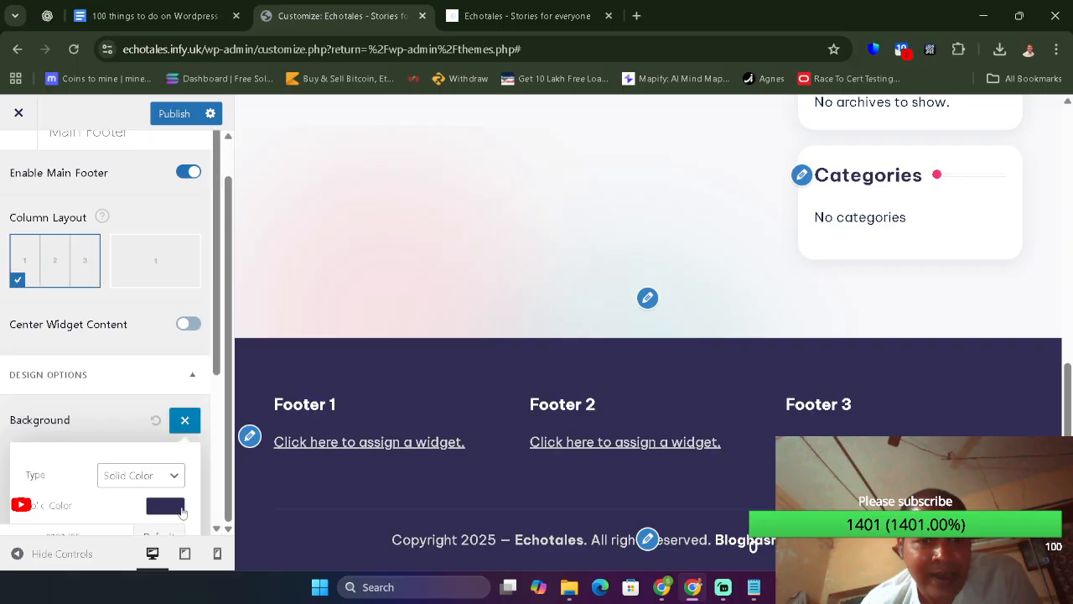
pyautogui.scroll(-2, 206, 423)
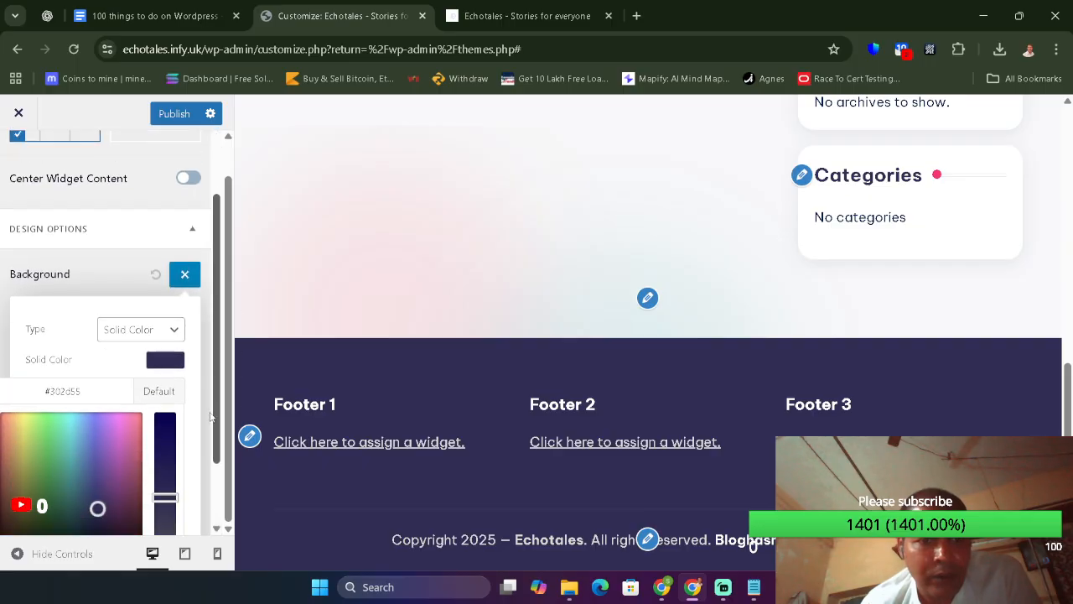
pyautogui.click(120, 413)
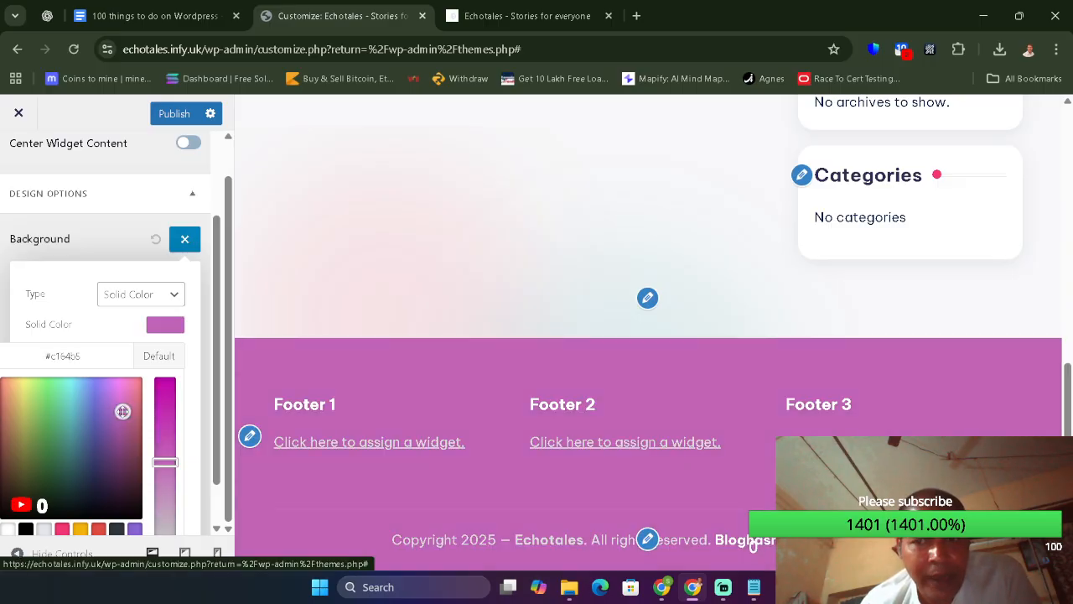
pyautogui.click(569, 5)
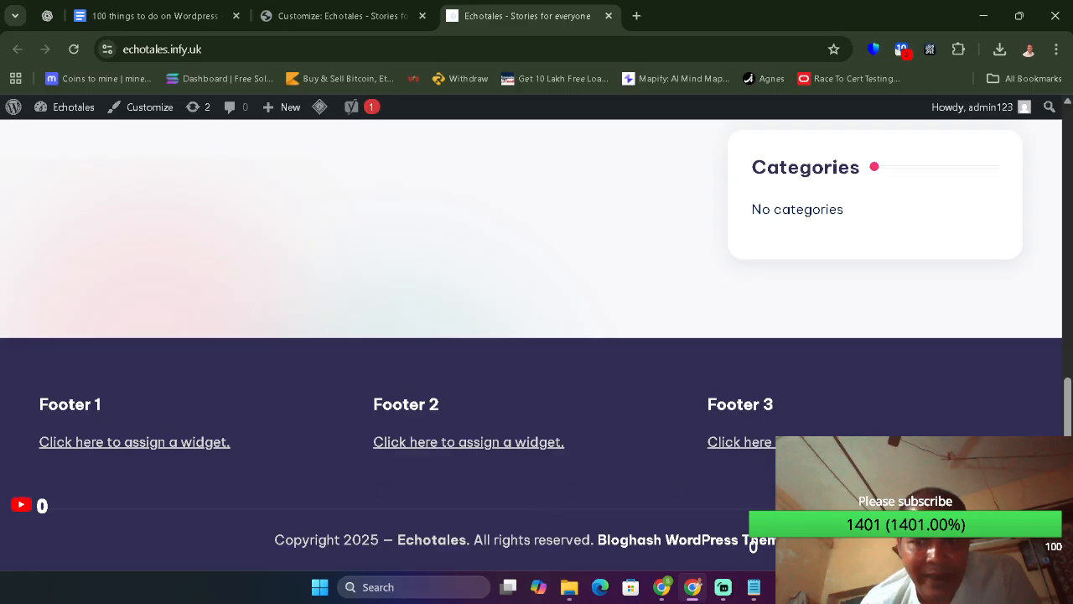
pyautogui.click(339, 15)
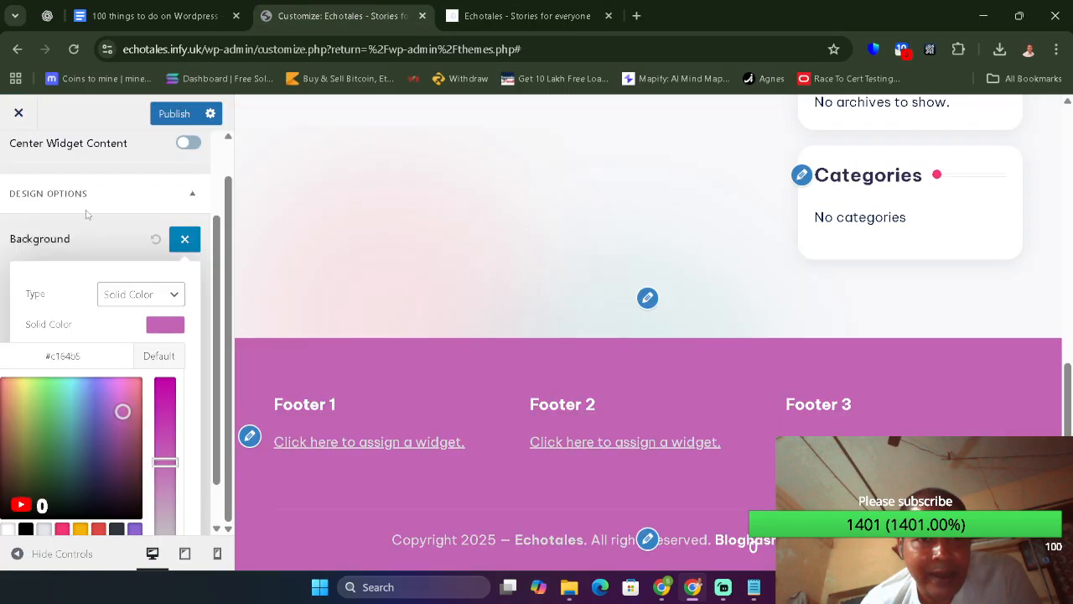
pyautogui.click(177, 242)
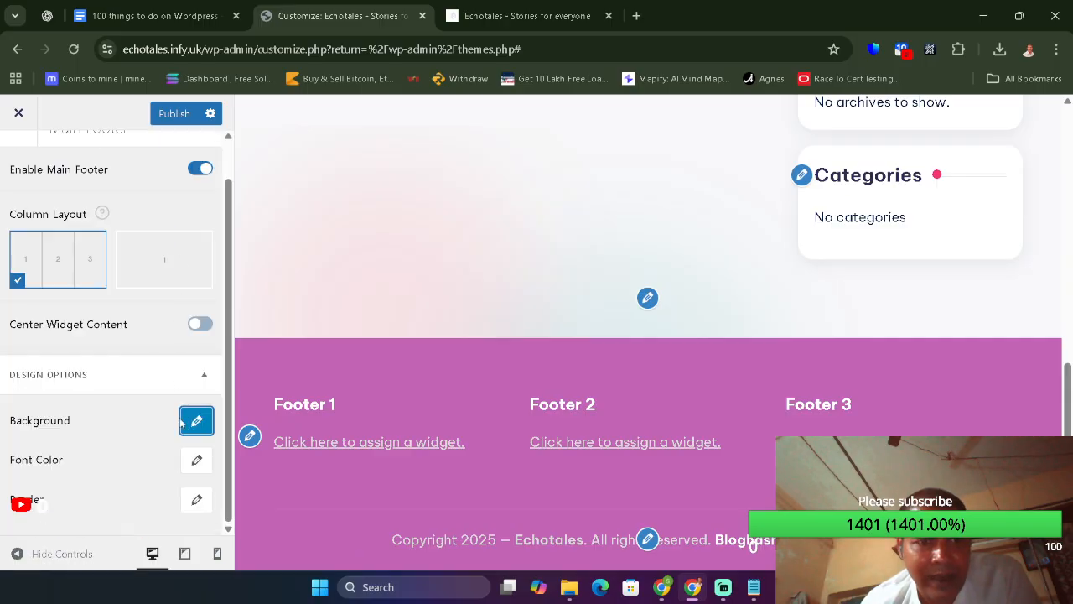
# - Set the main footer's text color to #232323 in the font color options
pyautogui.click(187, 462)
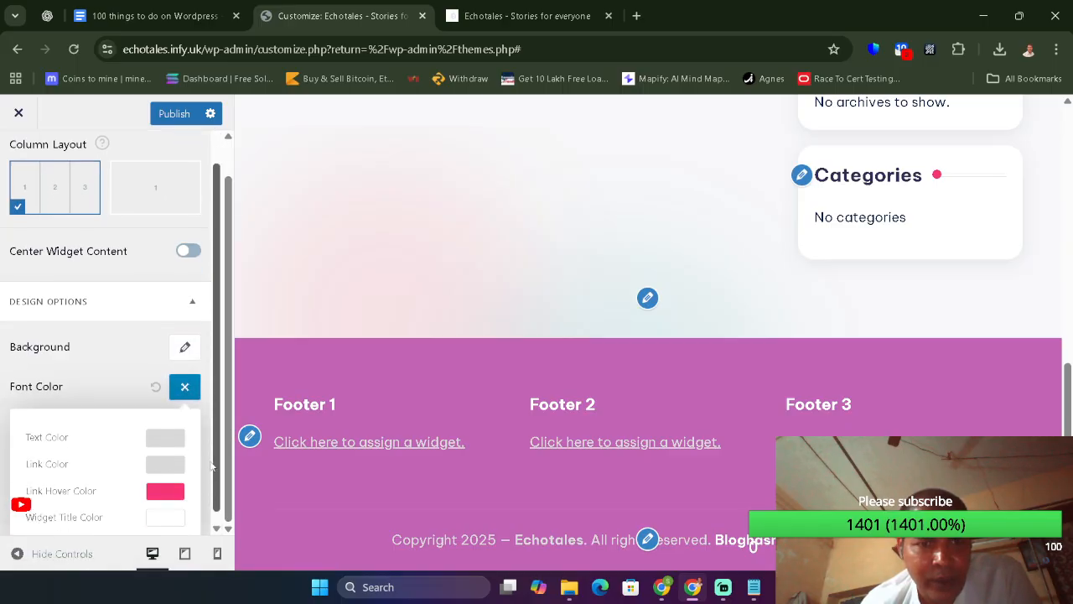
pyautogui.click(165, 429)
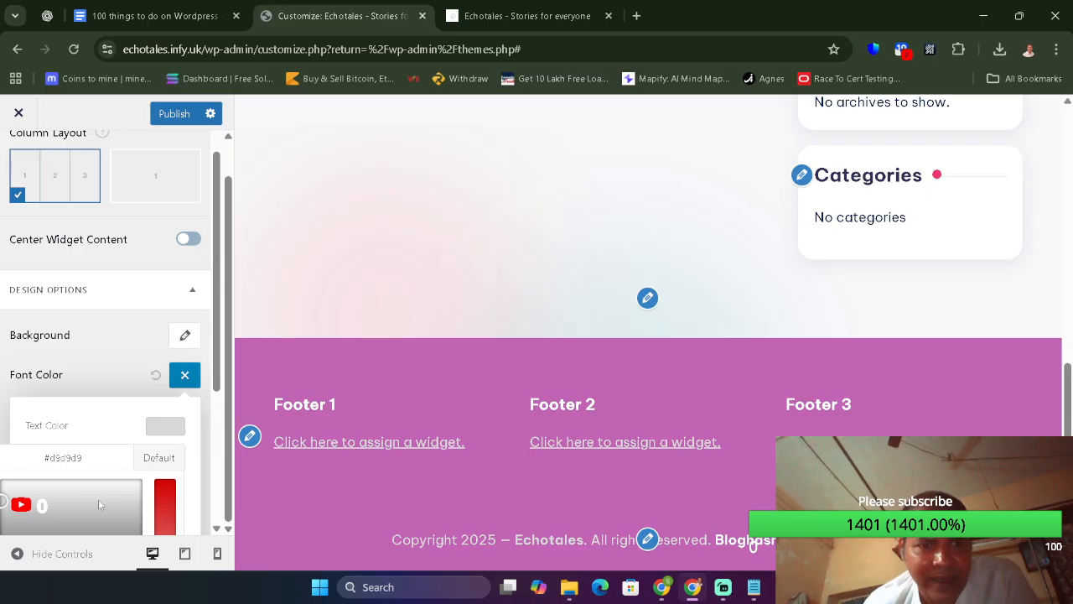
pyautogui.moveTo(4, 501); pyautogui.dragTo(3, 486)
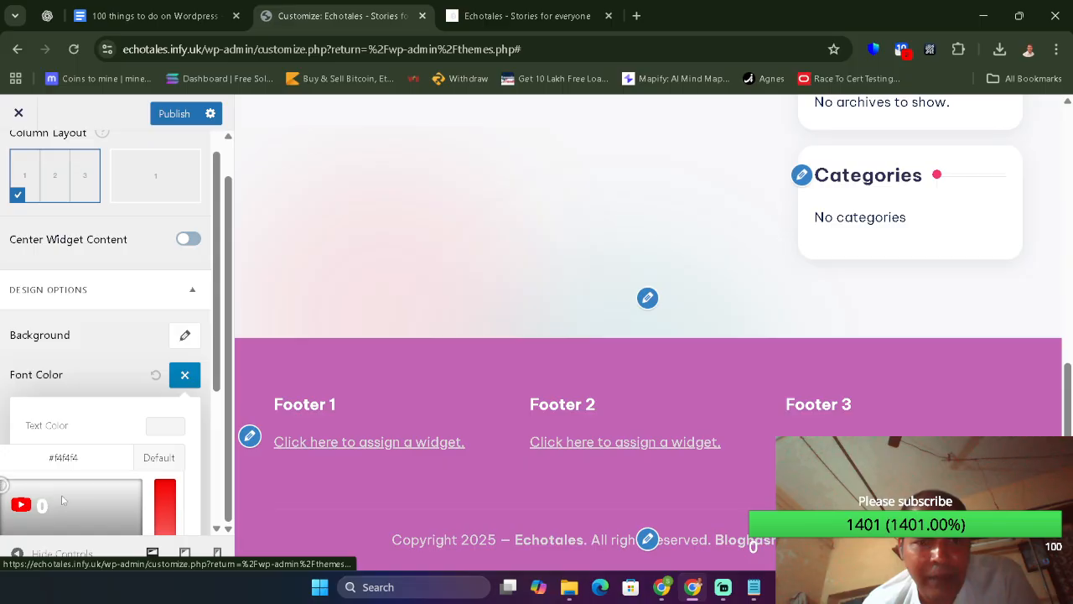
pyautogui.scroll(-1, 216, 408)
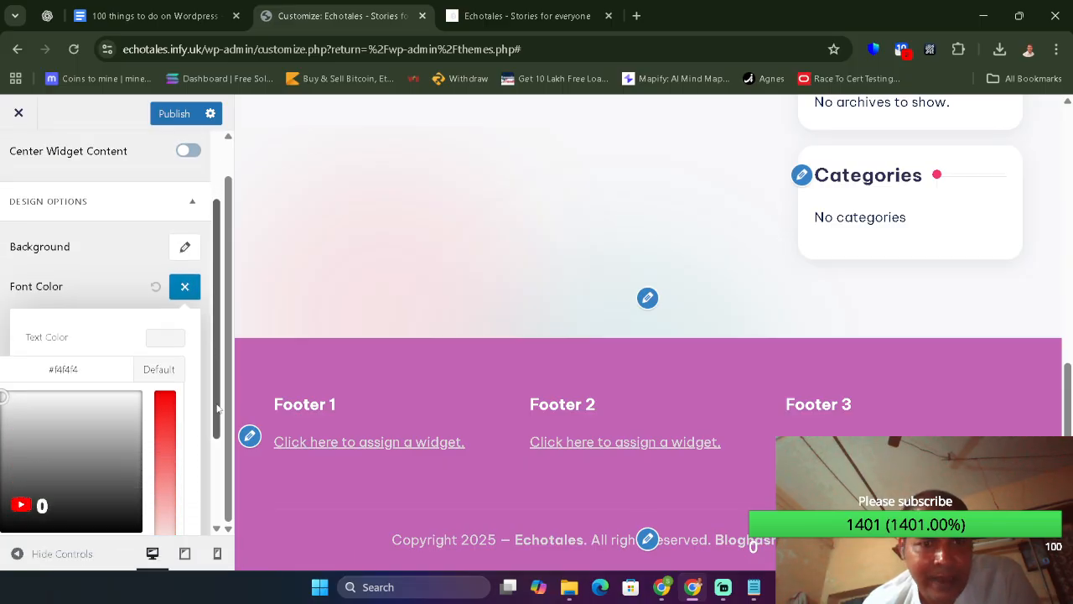
pyautogui.moveTo(216, 408); pyautogui.dragTo(218, 445)
pyautogui.moveTo(46, 434); pyautogui.dragTo(62, 427)
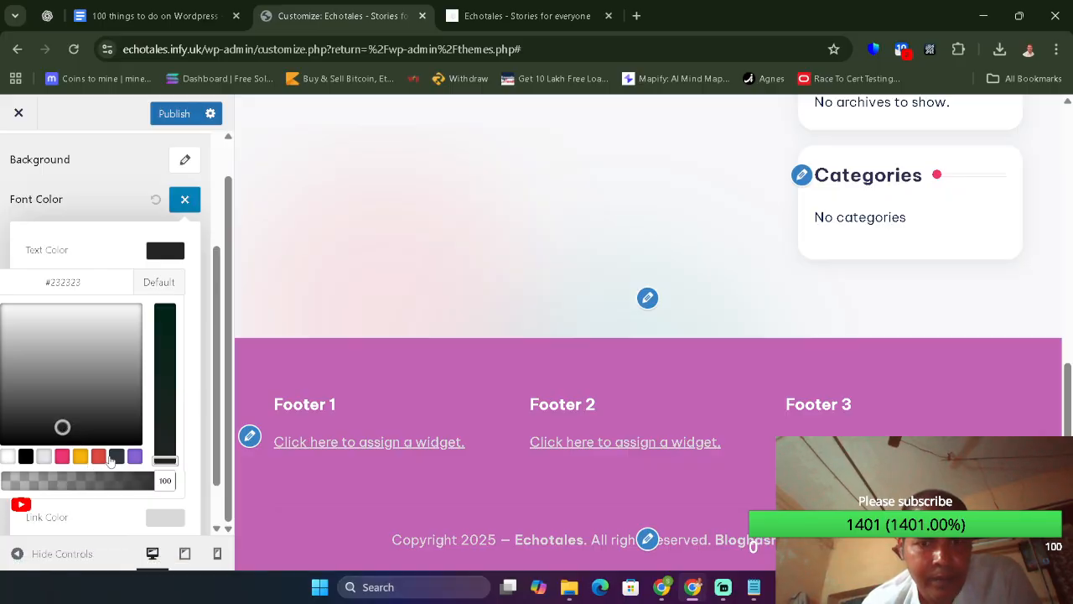
pyautogui.click(105, 233)
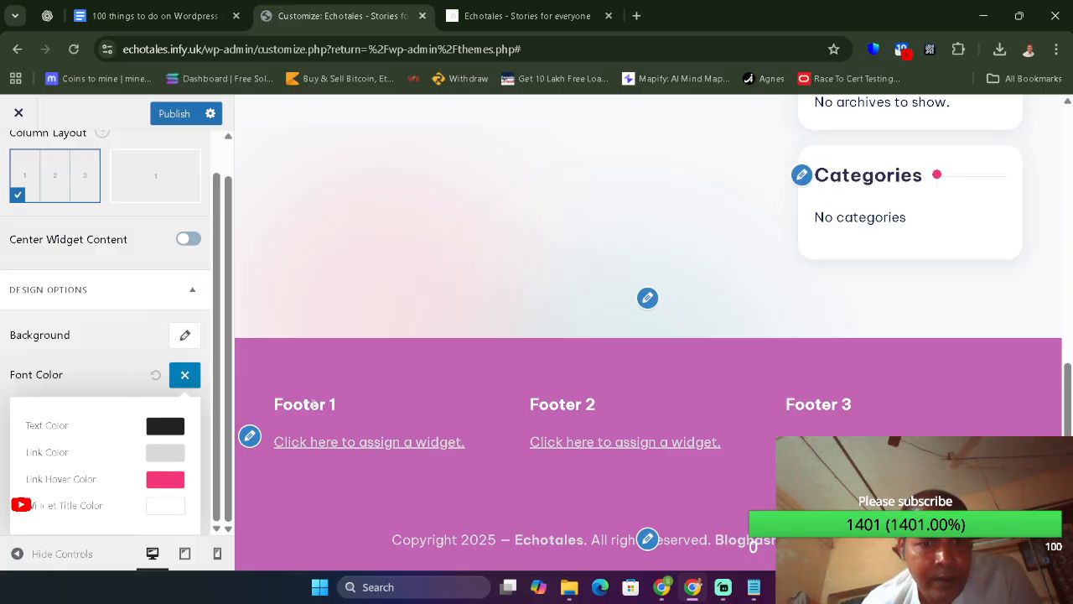
# - Change the main footer's link color to near-black and close the font color options
pyautogui.click(165, 453)
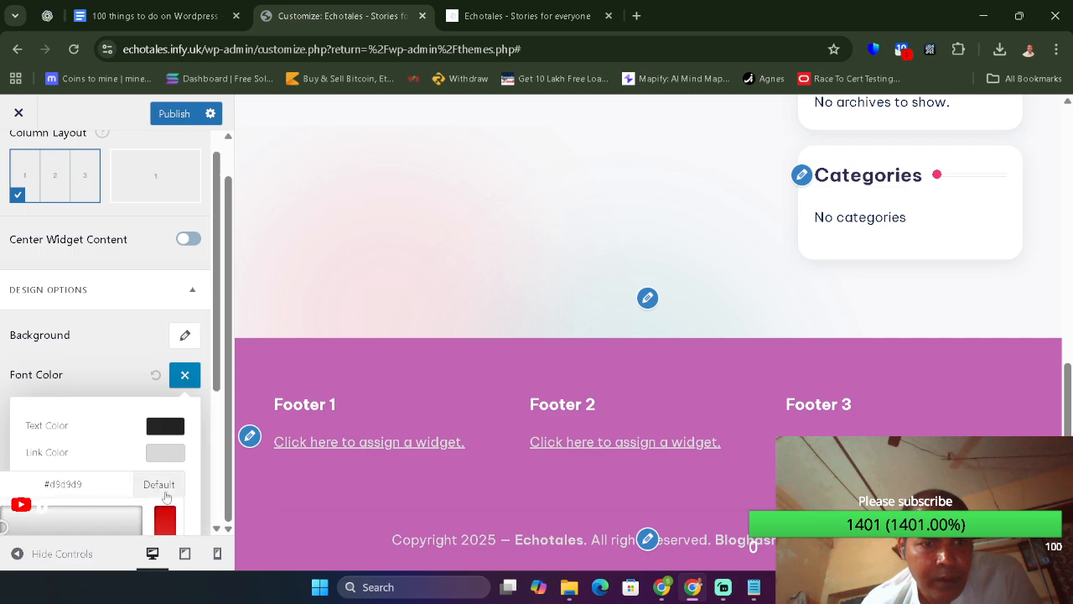
pyautogui.scroll(-3, 215, 407)
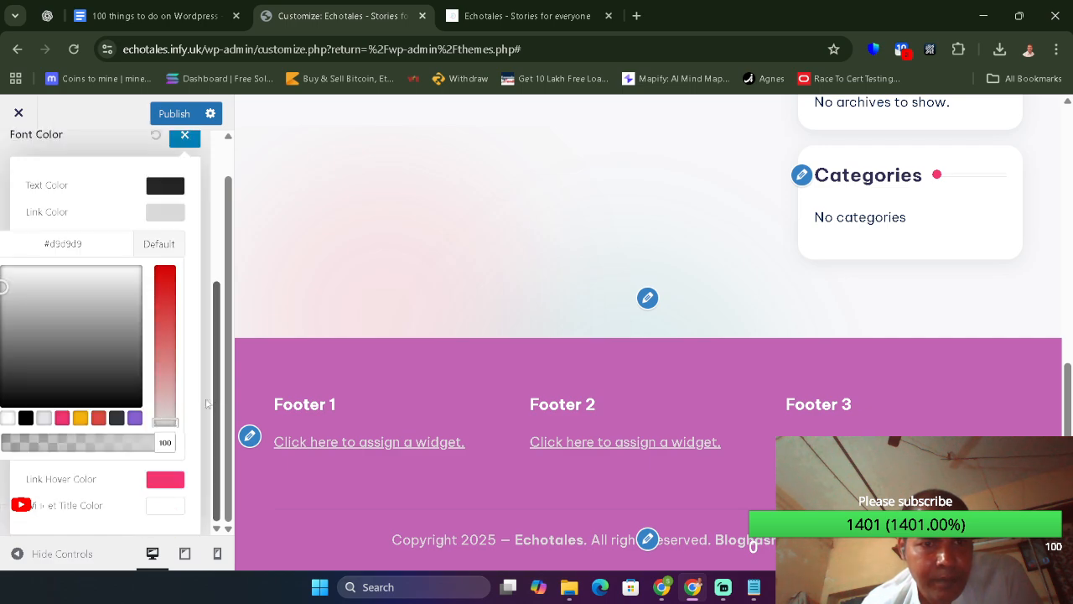
pyautogui.moveTo(120, 373)
pyautogui.mouseDown()
pyautogui.moveTo(138, 393)
pyautogui.moveTo(120, 309)
pyautogui.moveTo(92, 301)
pyautogui.moveTo(48, 357)
pyautogui.moveTo(103, 395)
pyautogui.moveTo(136, 401)
pyautogui.mouseUp()
pyautogui.click(203, 416)
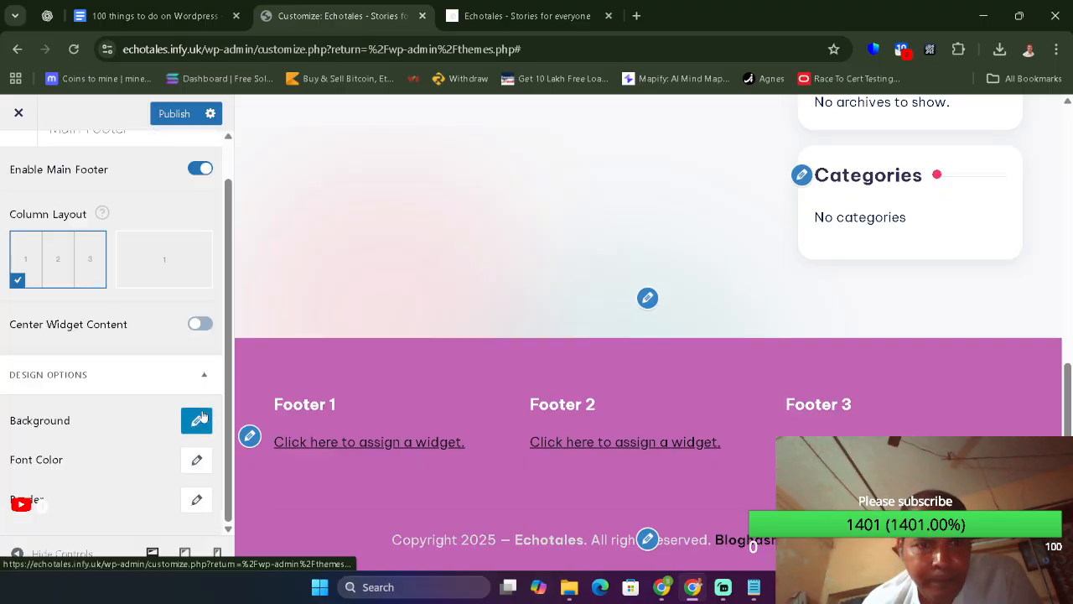
# - Review the width, style and color settings of the main footer's border without changing them
pyautogui.click(196, 500)
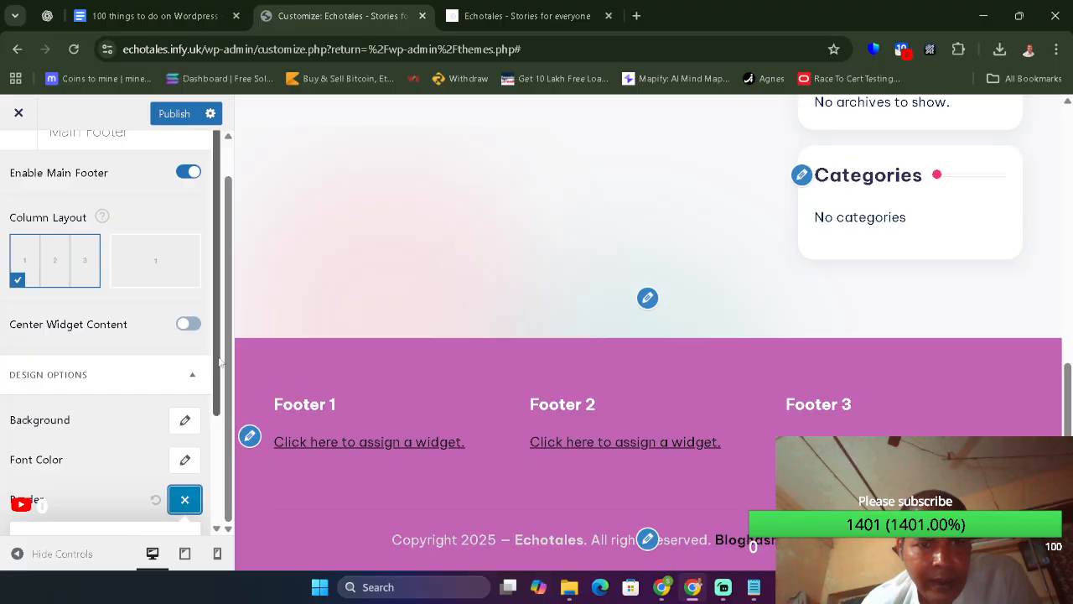
pyautogui.scroll(-1, 220, 427)
pyautogui.moveTo(220, 428); pyautogui.dragTo(220, 488)
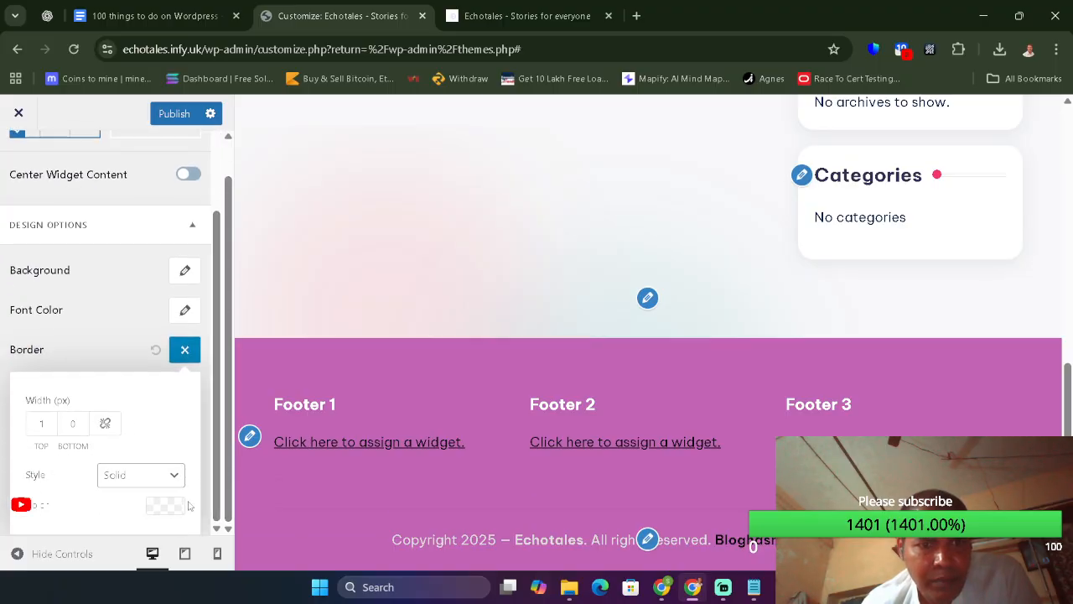
pyautogui.click(185, 351)
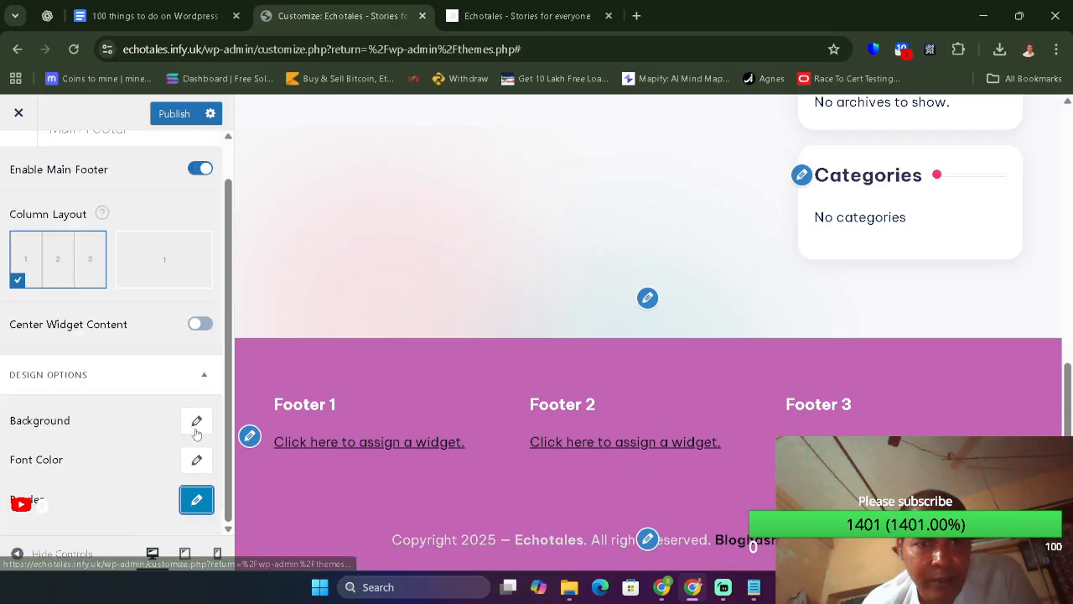
# - Reset the main footer's background to its default color and close the background options
pyautogui.click(195, 422)
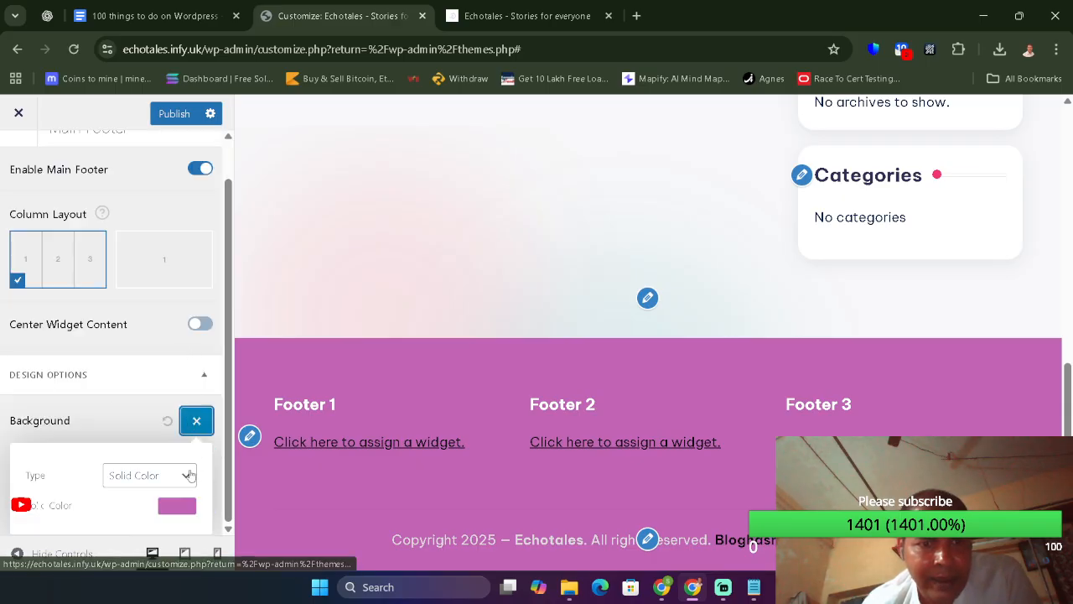
pyautogui.click(165, 421)
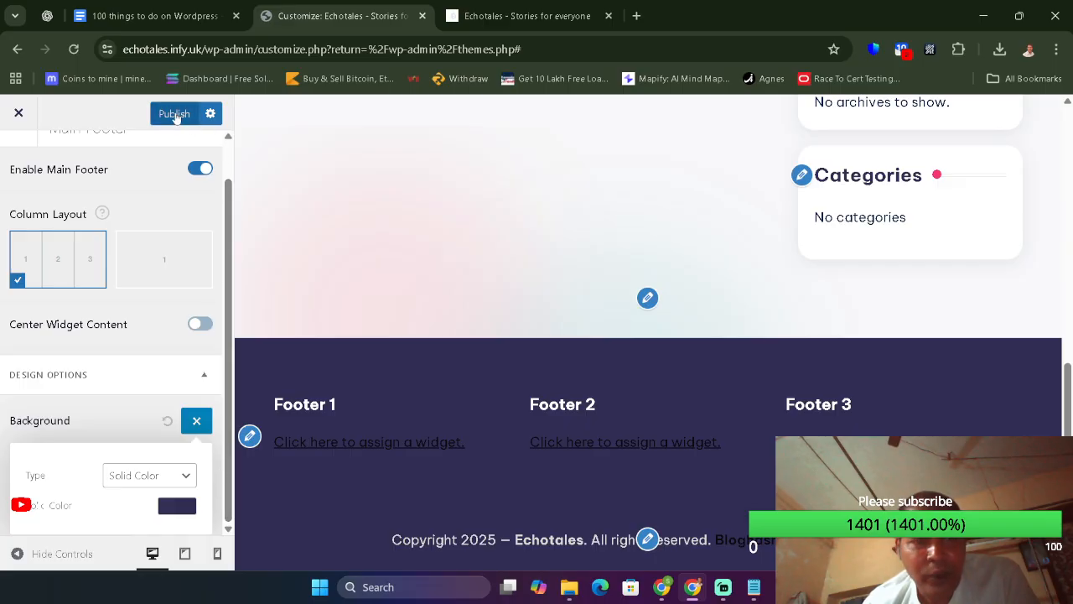
pyautogui.click(196, 420)
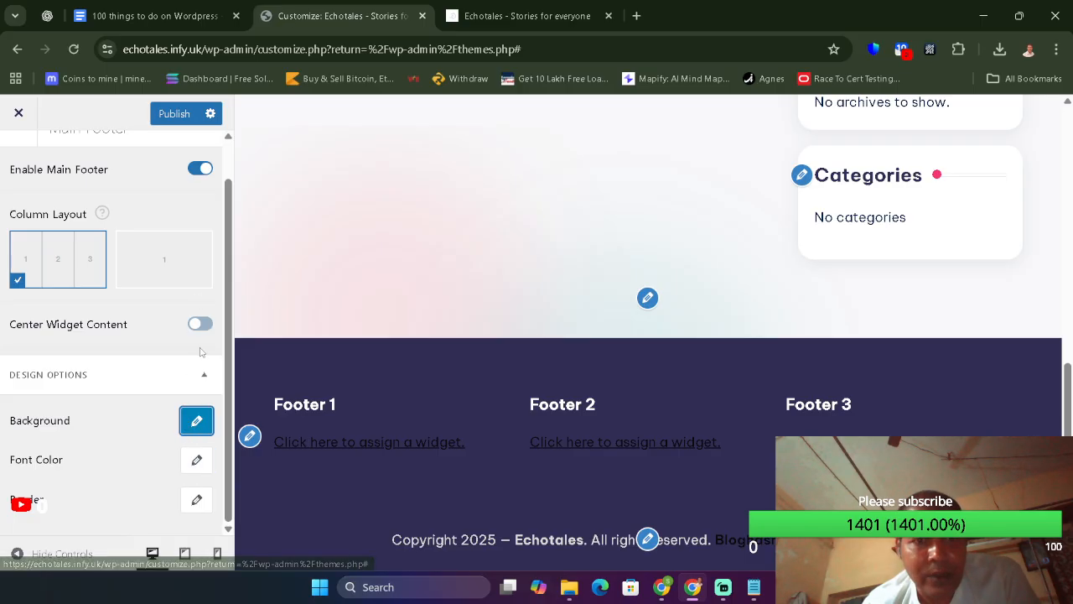
# - Reset the main footer's font colors to their defaults and check the link color in the preview
pyautogui.click(197, 460)
pyautogui.click(155, 460)
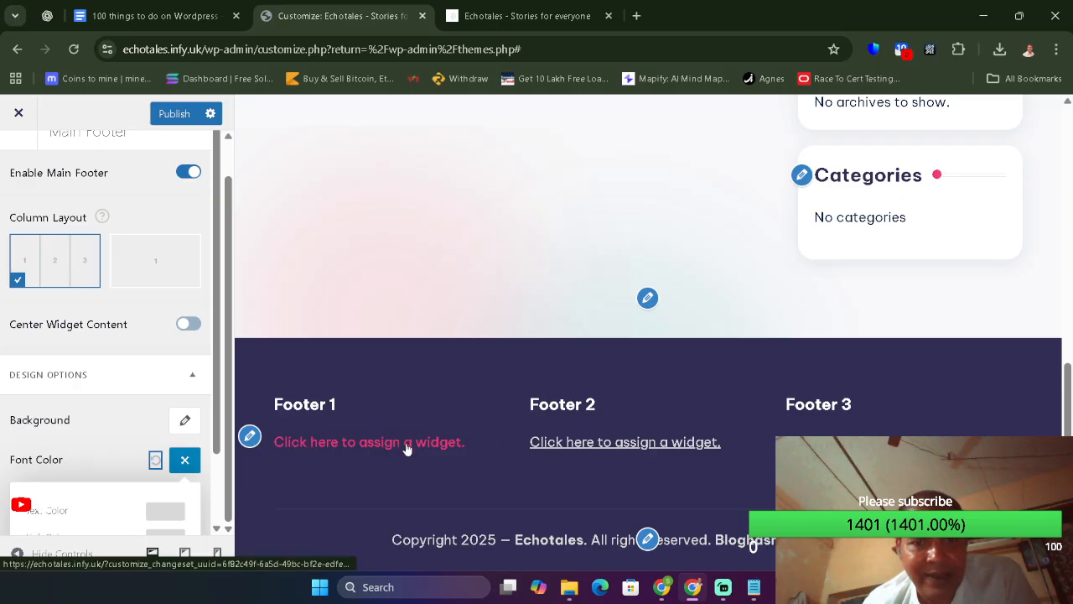
pyautogui.click(246, 446)
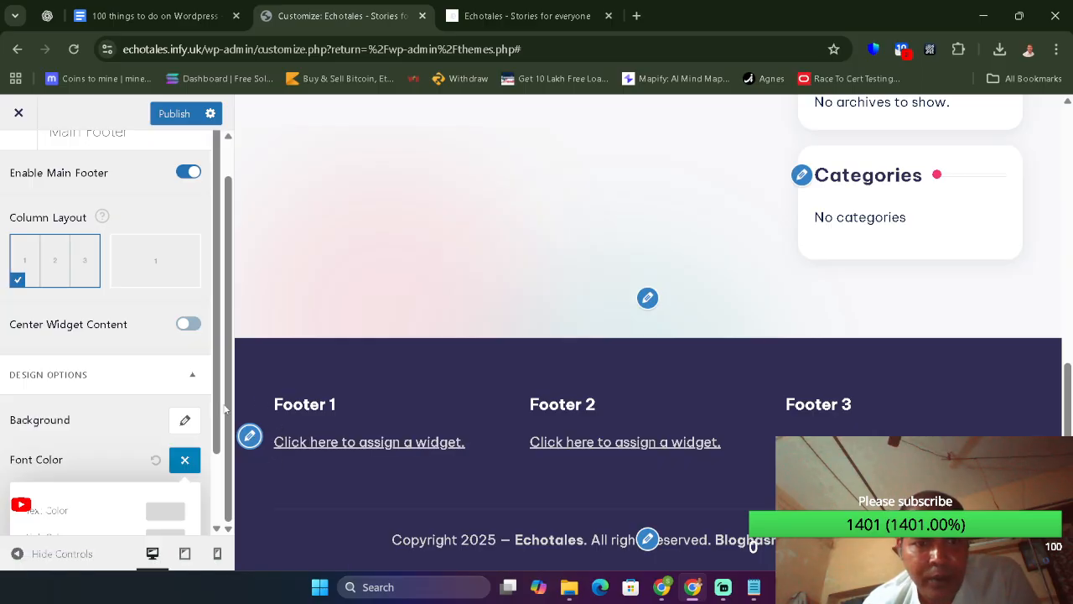
pyautogui.scroll(-1, 206, 378)
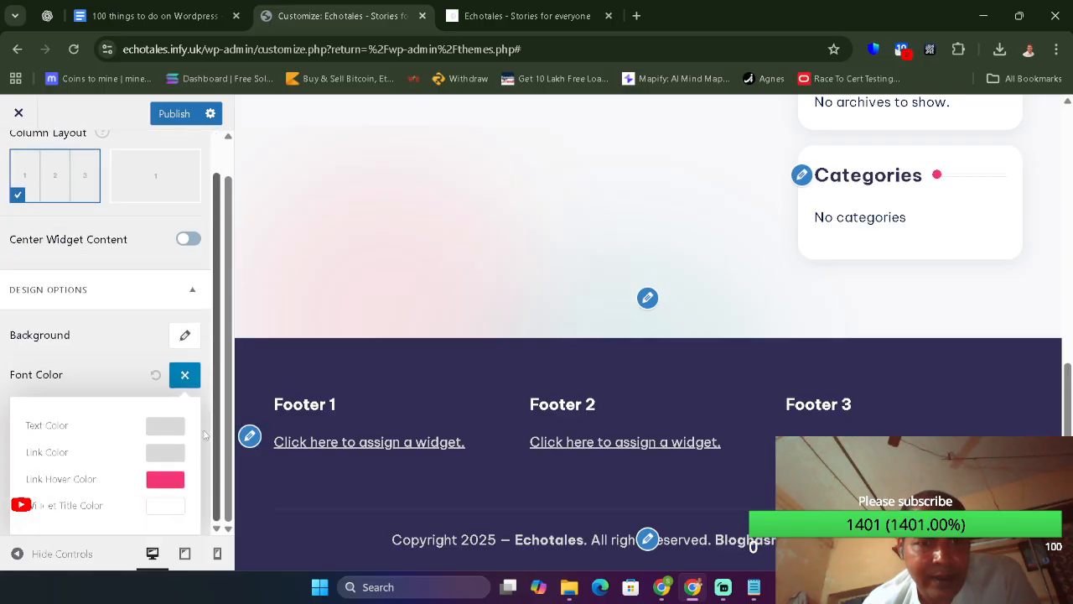
pyautogui.scroll(1, 194, 380)
# - Leave the customizer, discarding the unpublished footer changes, and reopen it for the active BlogHash theme from the themes page
pyautogui.click(17, 112)
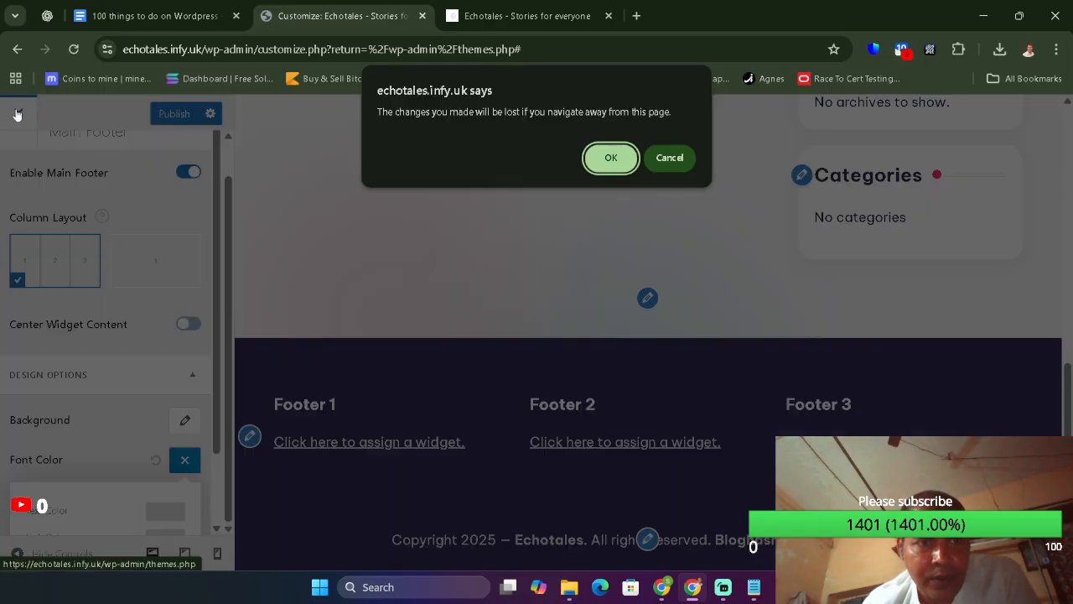
pyautogui.click(606, 158)
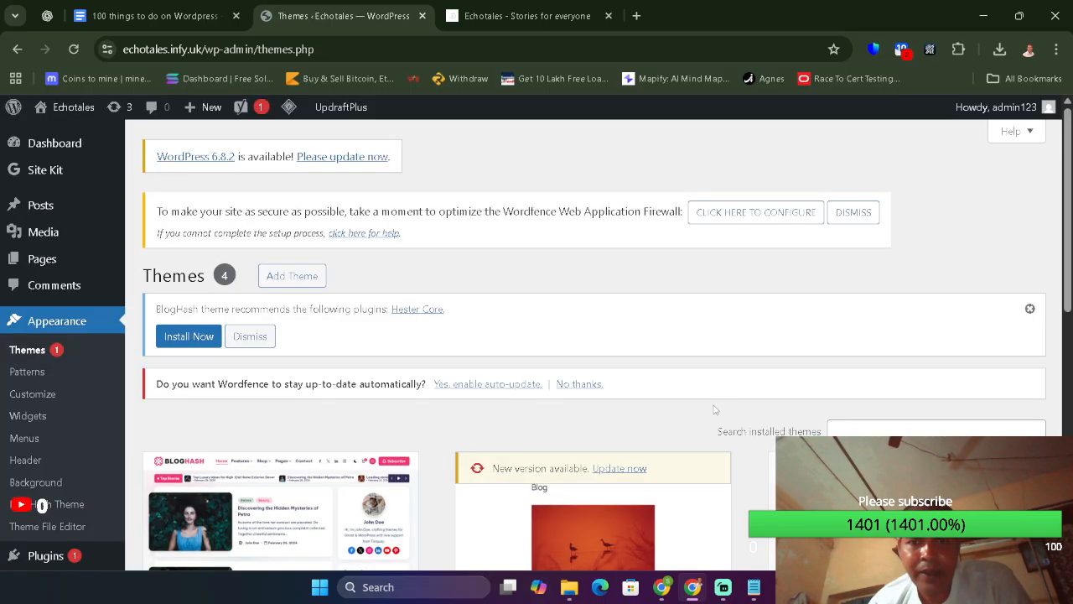
pyautogui.scroll(-2, 379, 437)
pyautogui.click(359, 434)
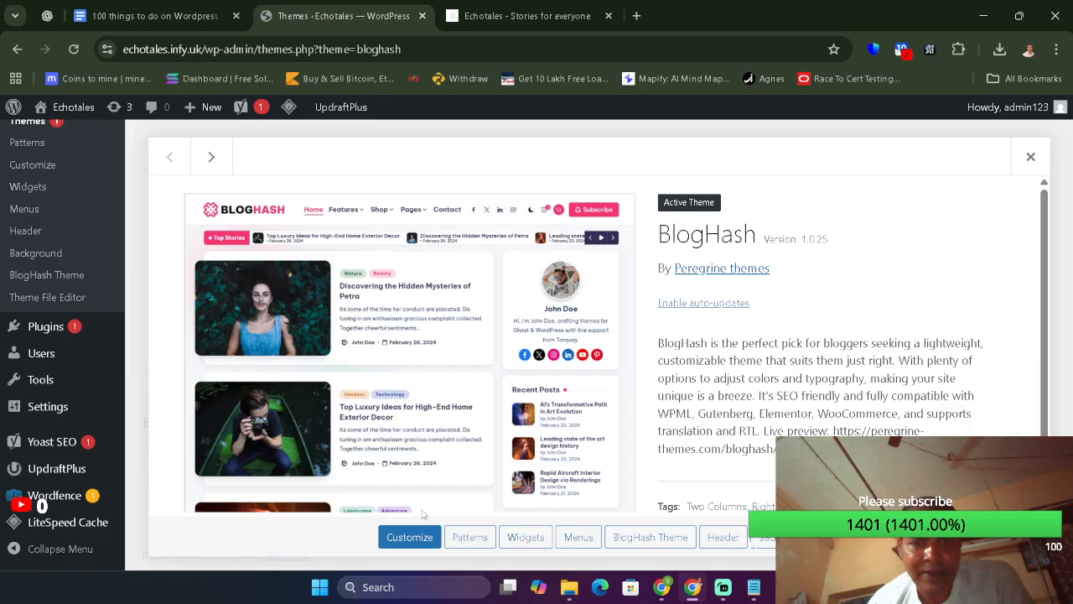
pyautogui.click(409, 536)
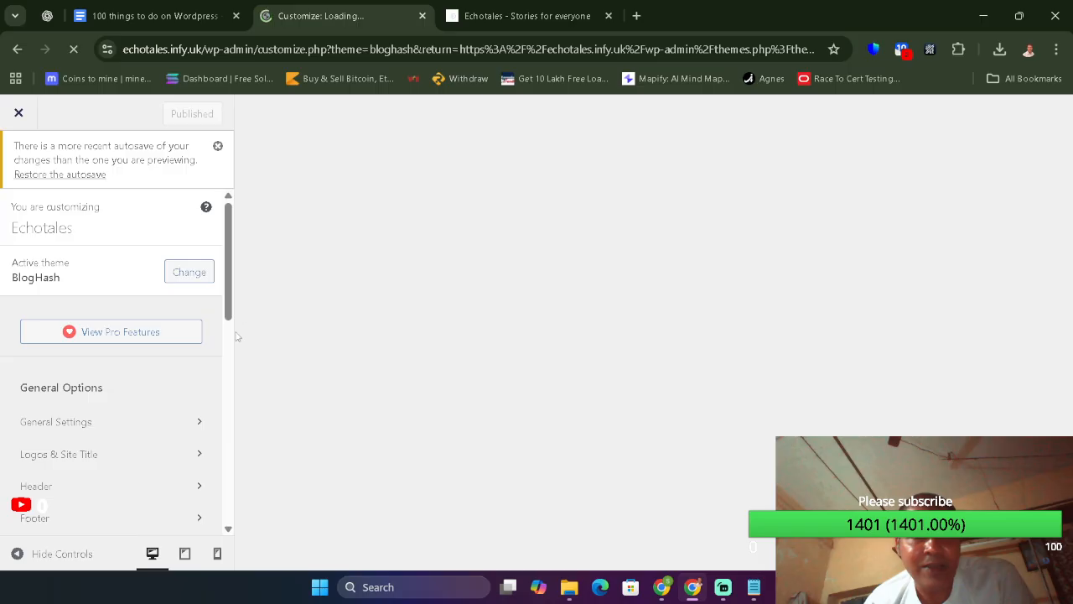
# - Look through the customizer's option sections, checking the Menus section and returning to the Core options
pyautogui.click(227, 342)
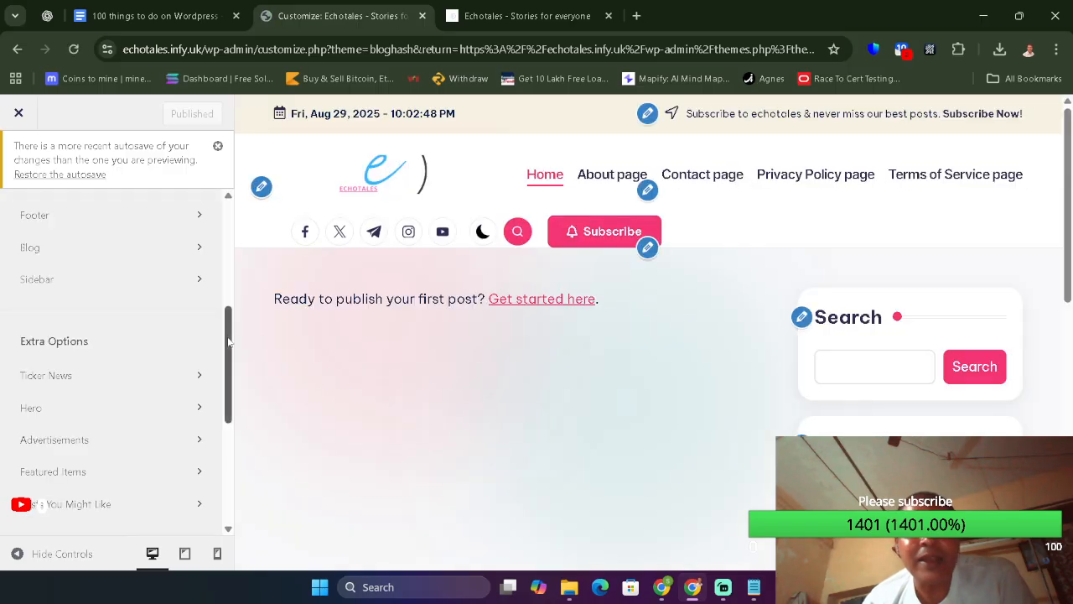
pyautogui.moveTo(227, 336); pyautogui.dragTo(229, 445)
pyautogui.click(180, 343)
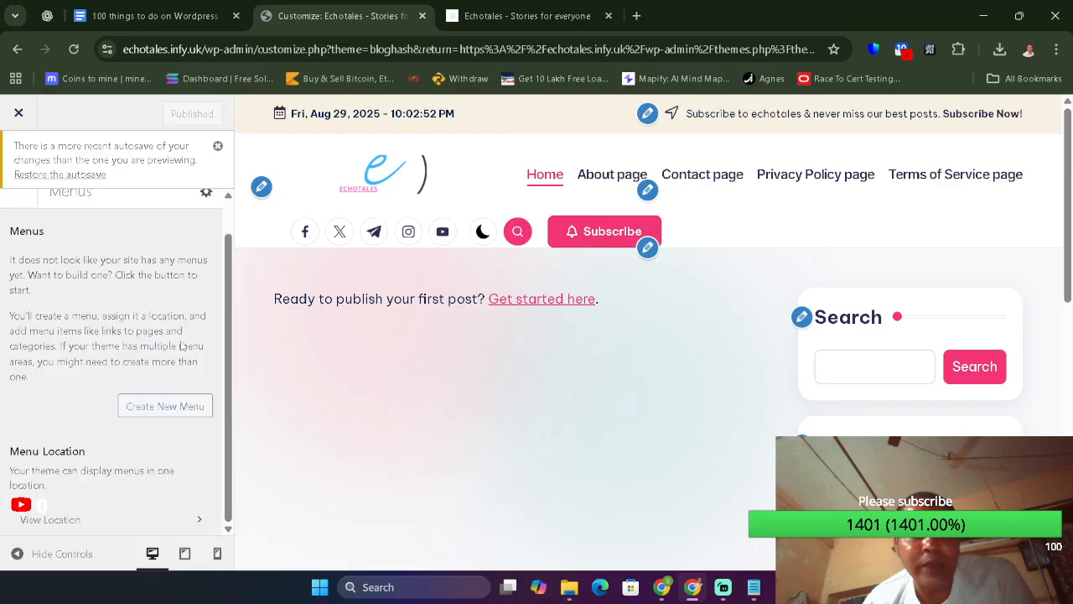
pyautogui.click(25, 233)
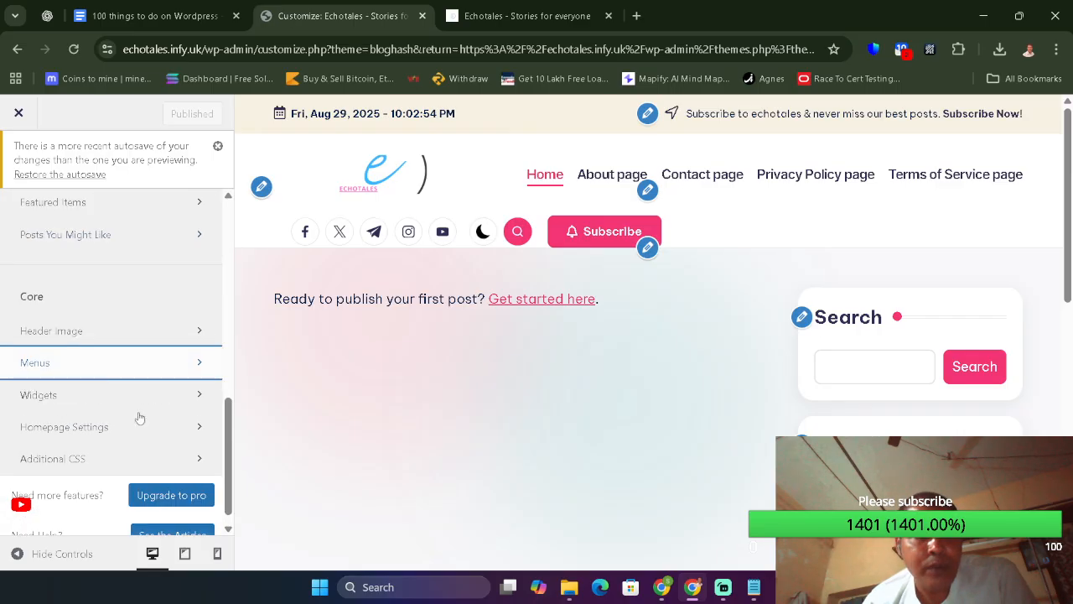
pyautogui.moveTo(233, 411); pyautogui.dragTo(231, 423)
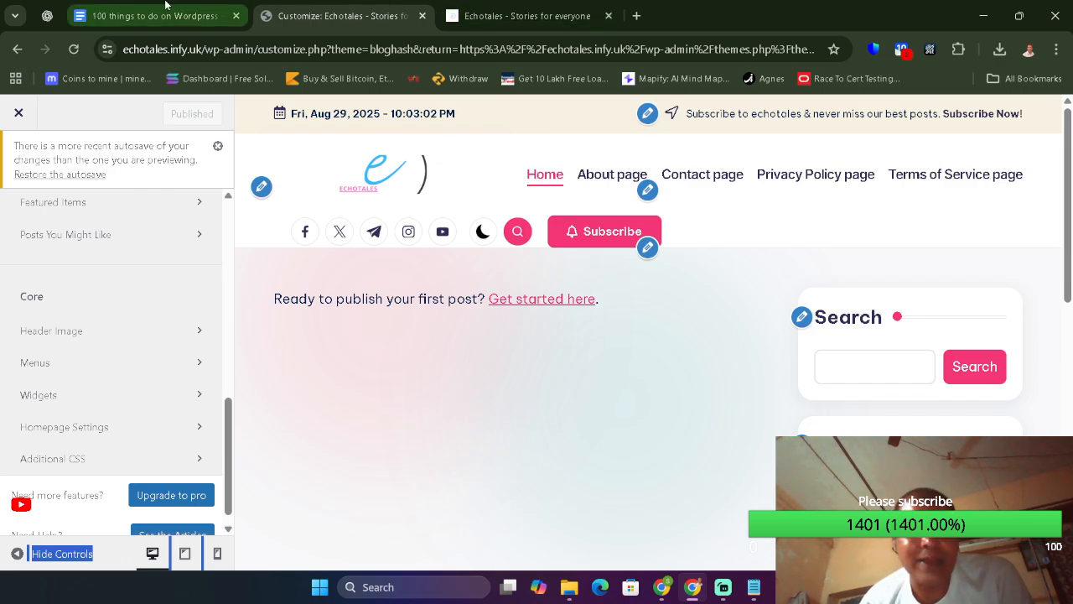
# - Switch to the 100 things to do on Wordpress document and review item 28, Setup main menu, with its purpose
pyautogui.click(217, 15)
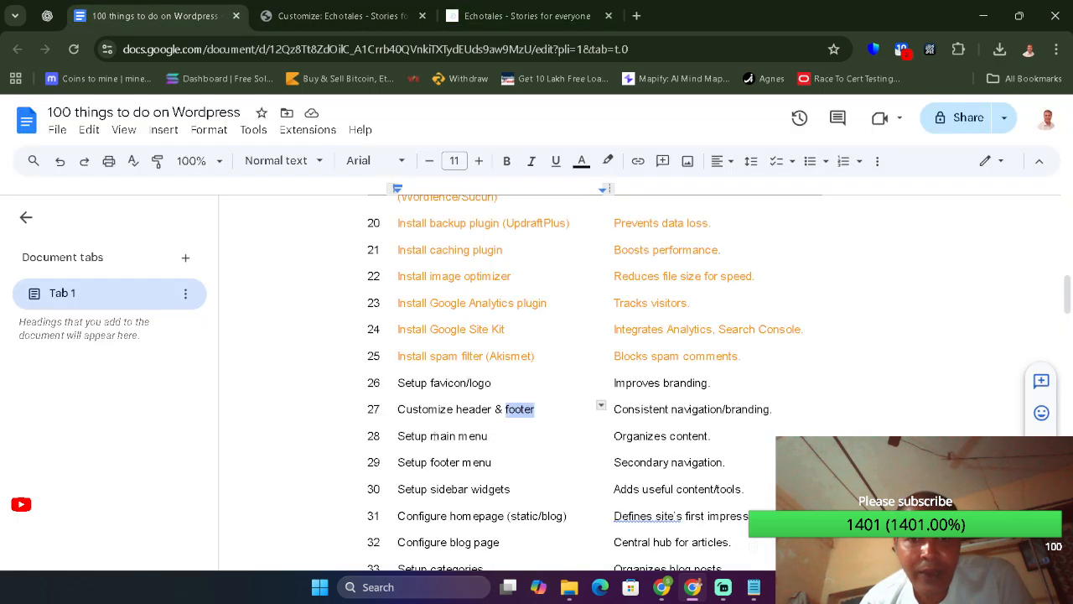
pyautogui.click(431, 435)
pyautogui.moveTo(404, 435); pyautogui.dragTo(488, 435)
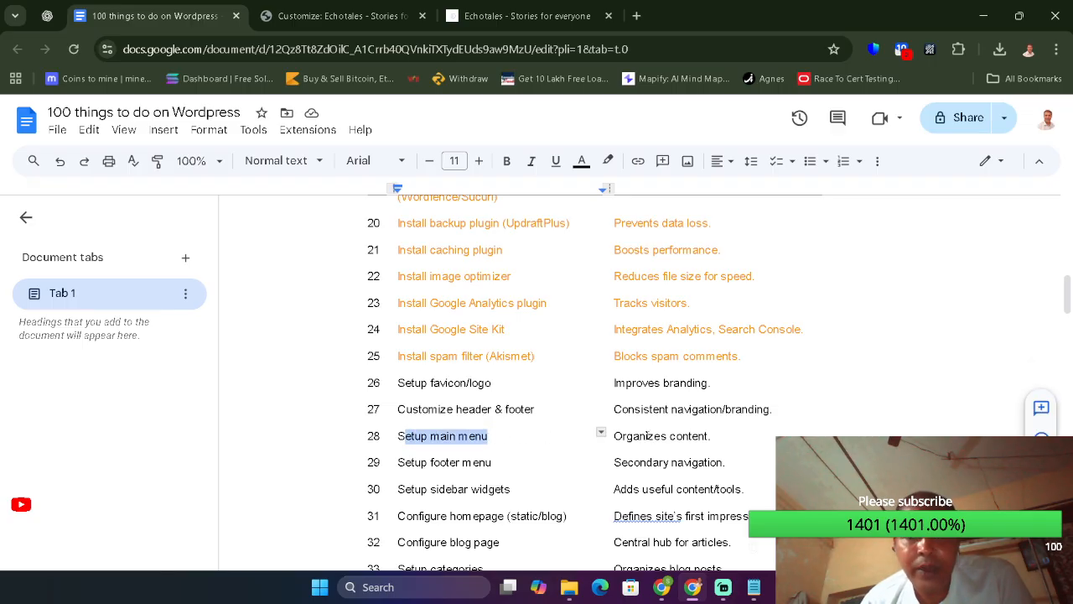
pyautogui.moveTo(647, 435); pyautogui.dragTo(677, 435)
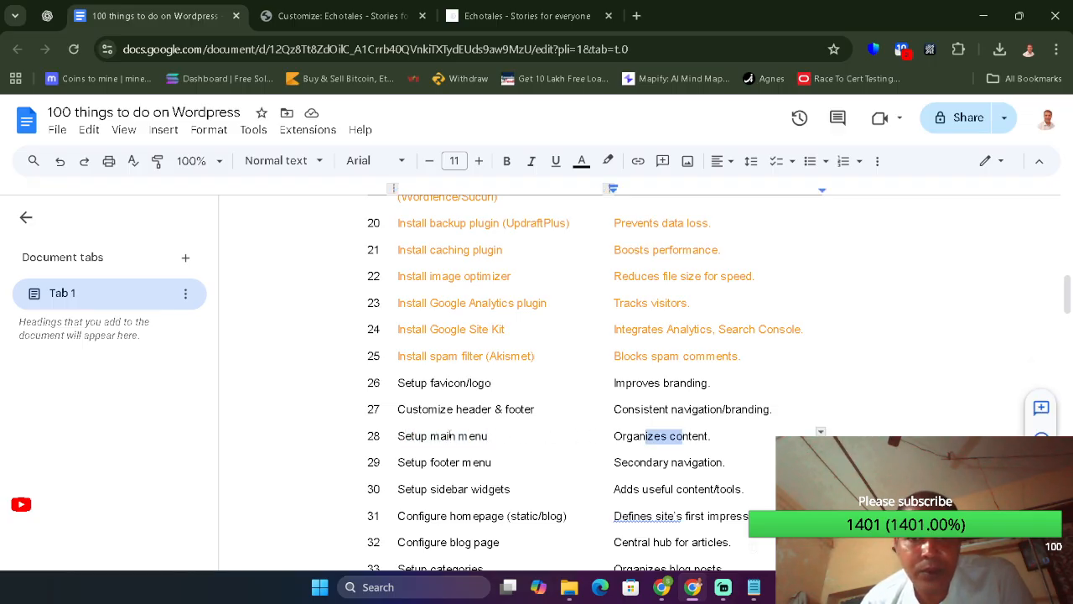
pyautogui.moveTo(448, 435); pyautogui.dragTo(470, 435)
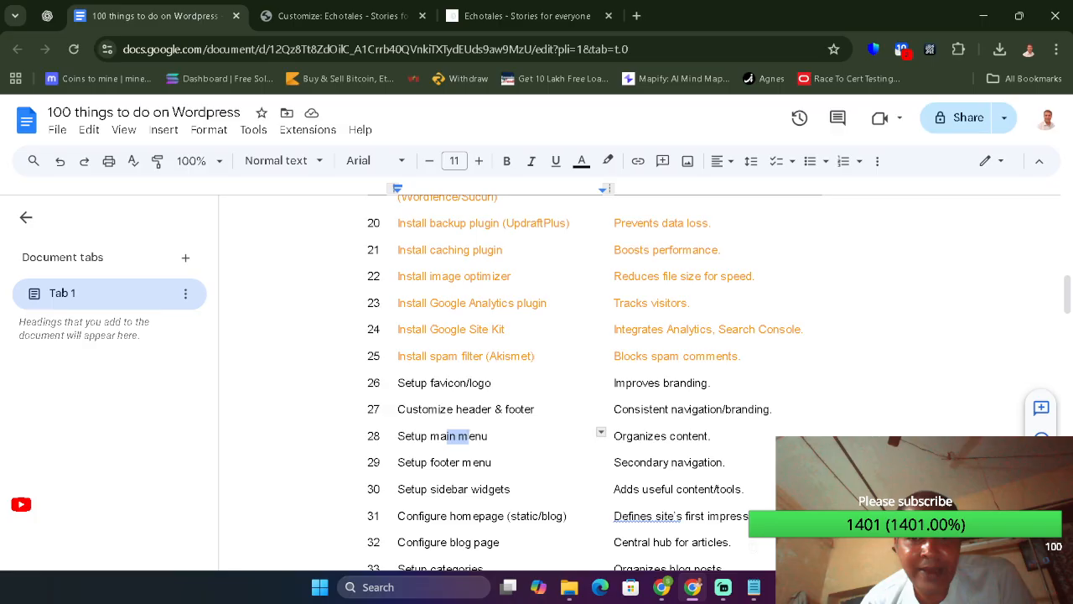
# - Return to the customizer and create a new menu named MainMenu1, assigned to the Primary Navigation location
pyautogui.click(340, 15)
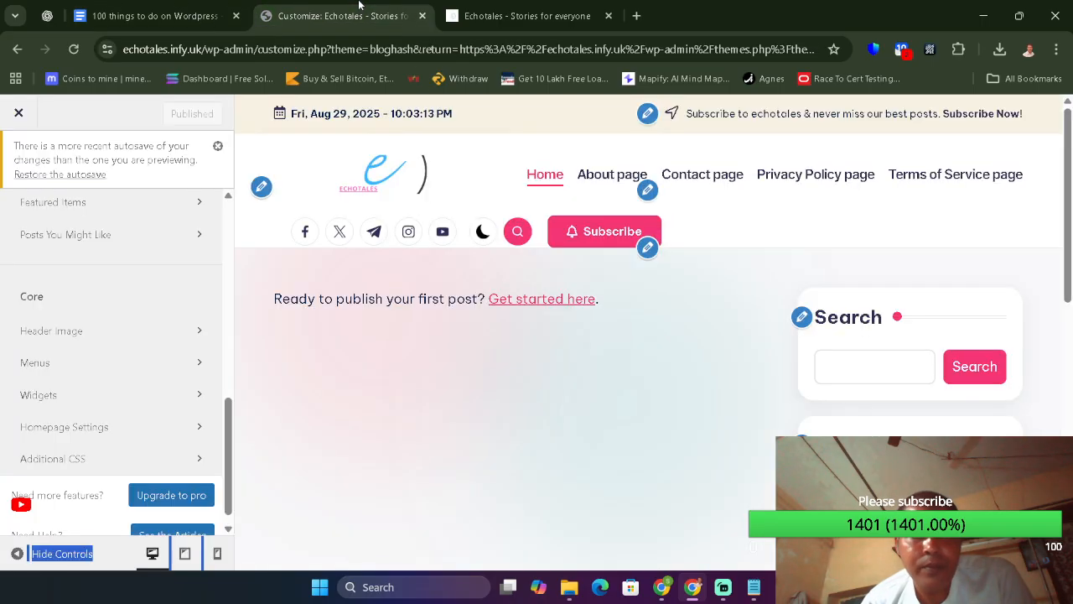
pyautogui.click(99, 365)
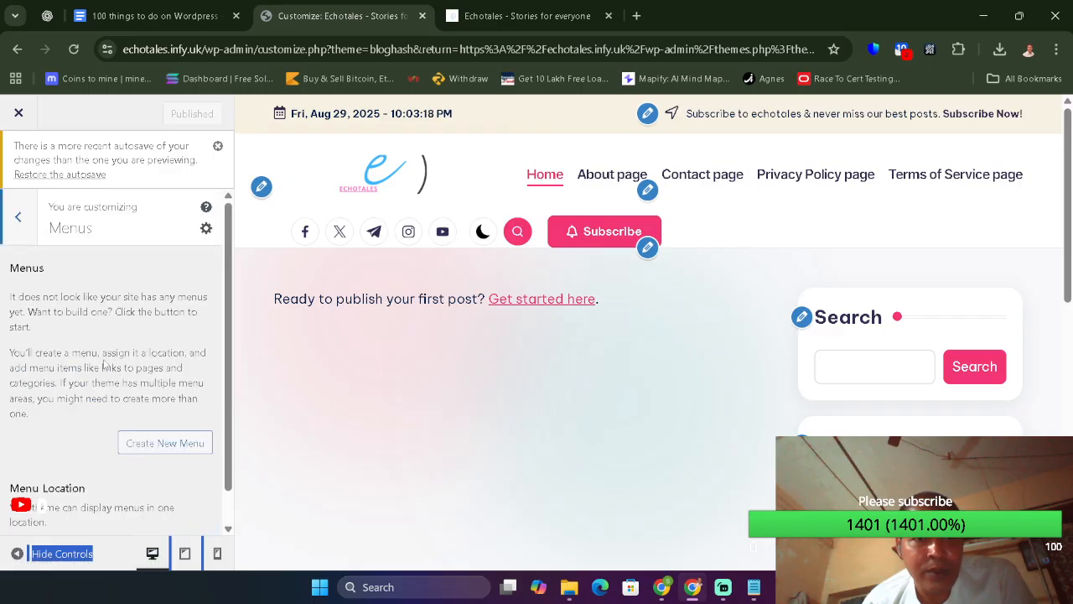
pyautogui.click(147, 447)
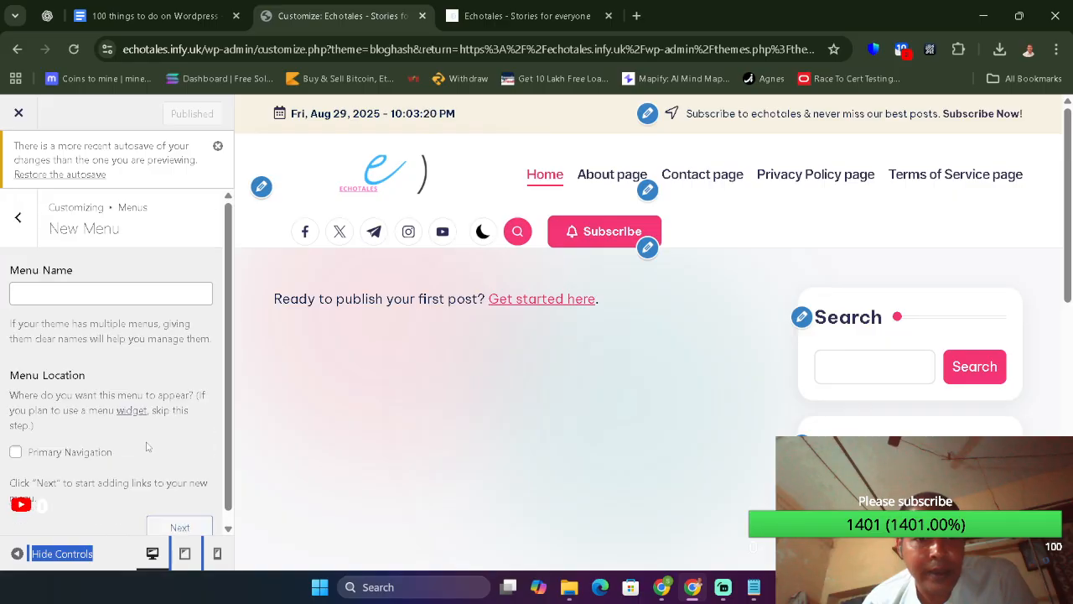
pyautogui.click(123, 295)
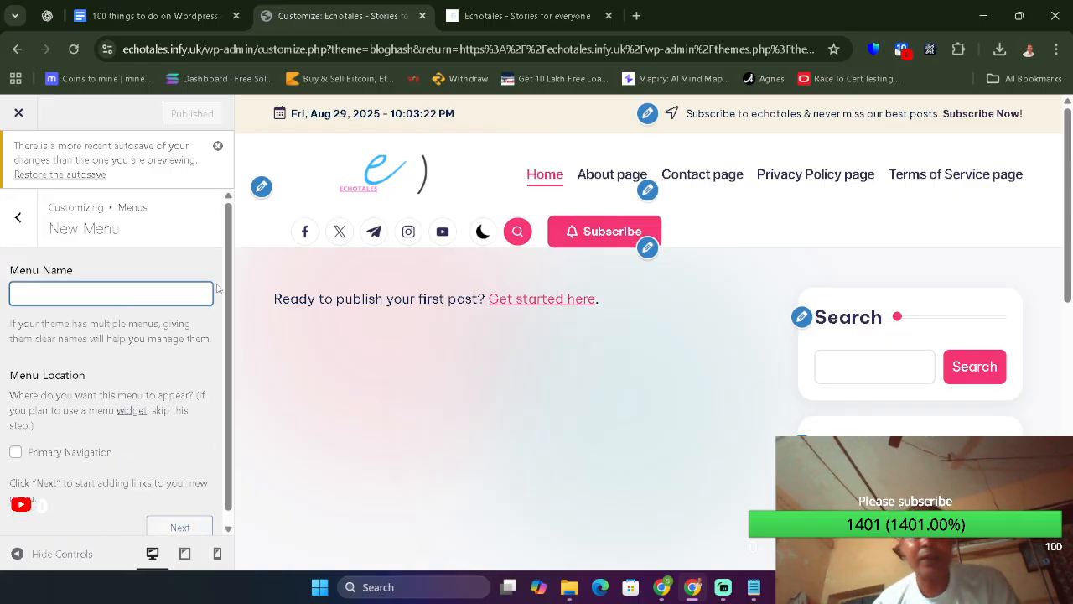
pyautogui.write('MainMenu1')
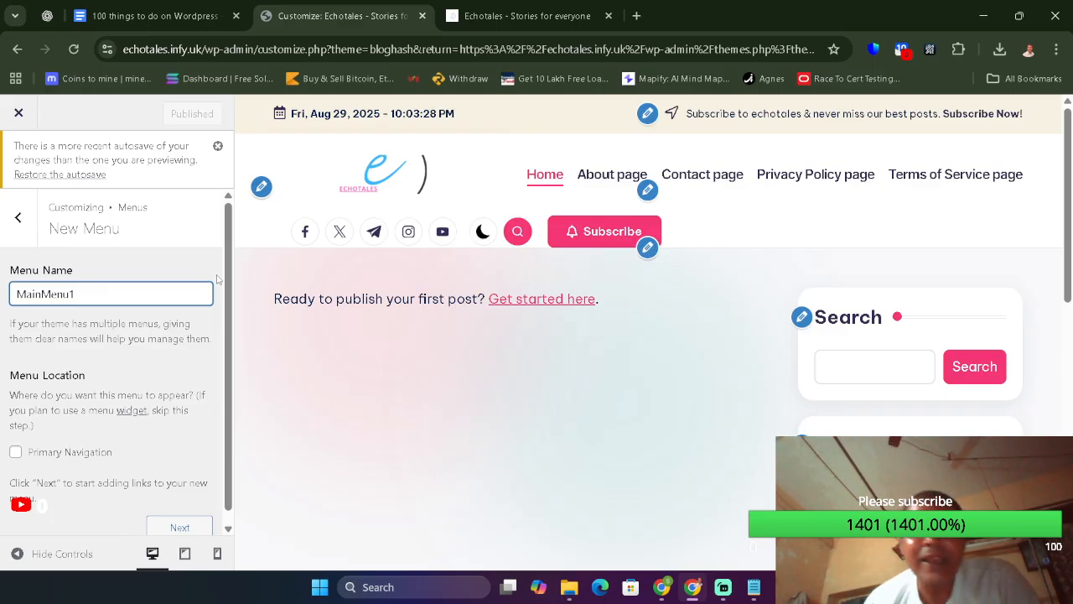
pyautogui.scroll(-1, 156, 410)
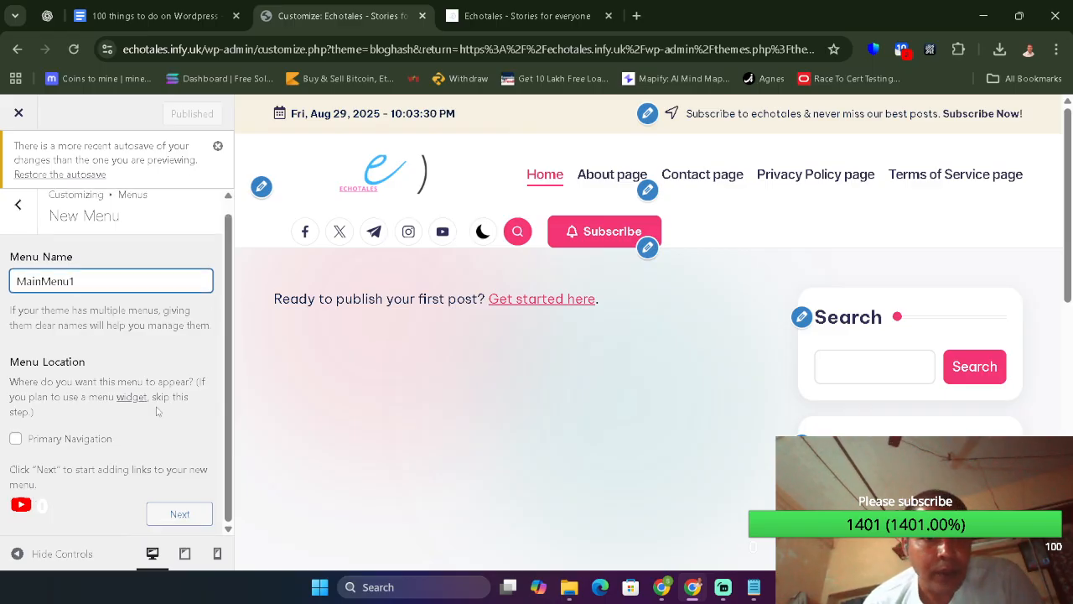
pyautogui.click(64, 441)
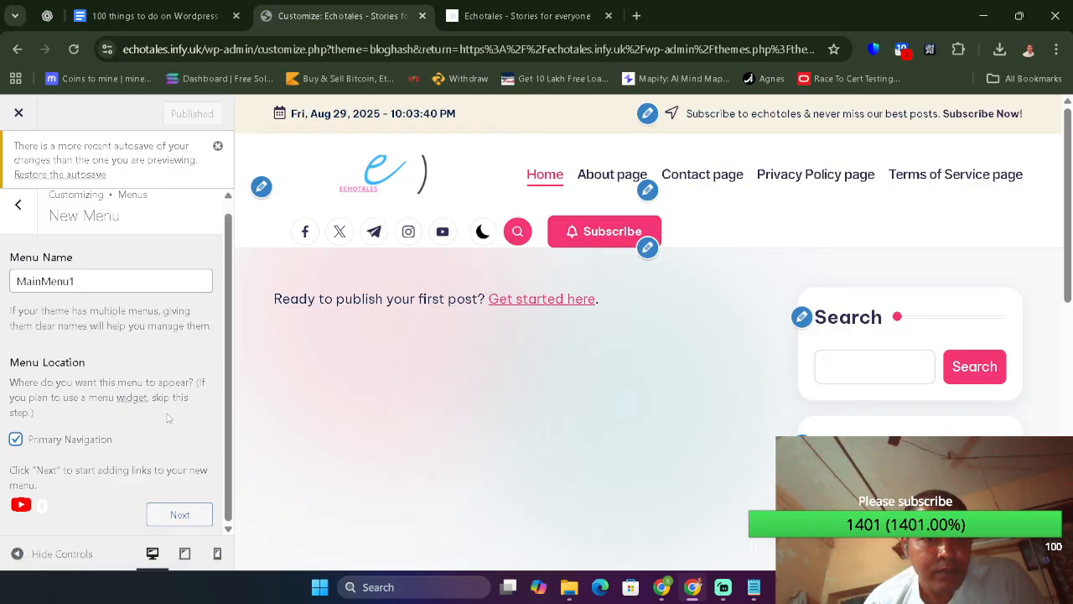
pyautogui.click(179, 514)
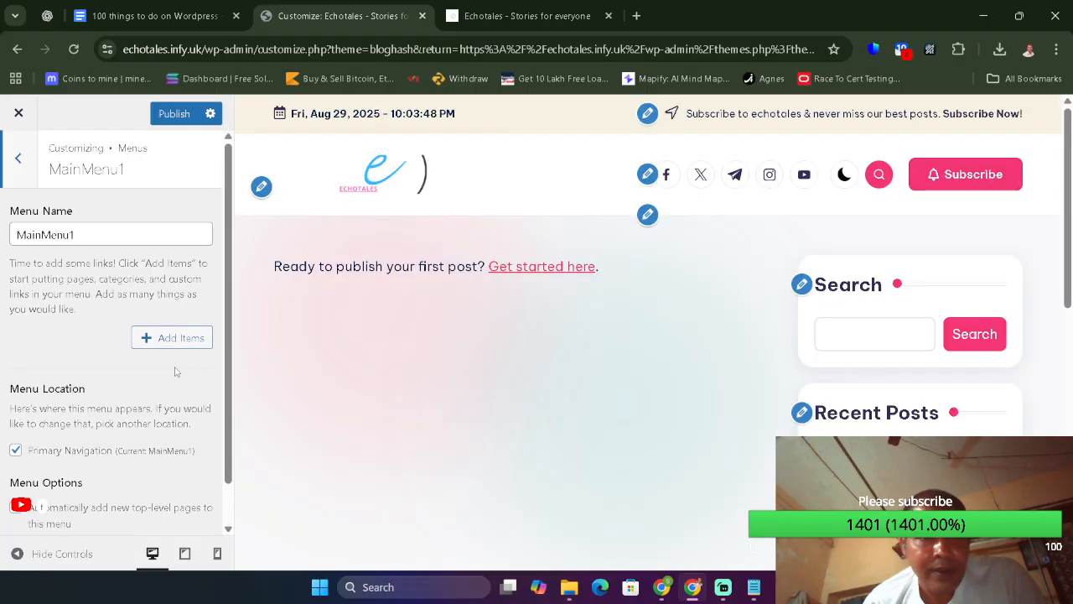
# - Add Home, About page, Contact page, Privacy Policy page and Terms of Service page to MainMenu1, in that order, and collapse the pages list
pyautogui.scroll(-1, 177, 373)
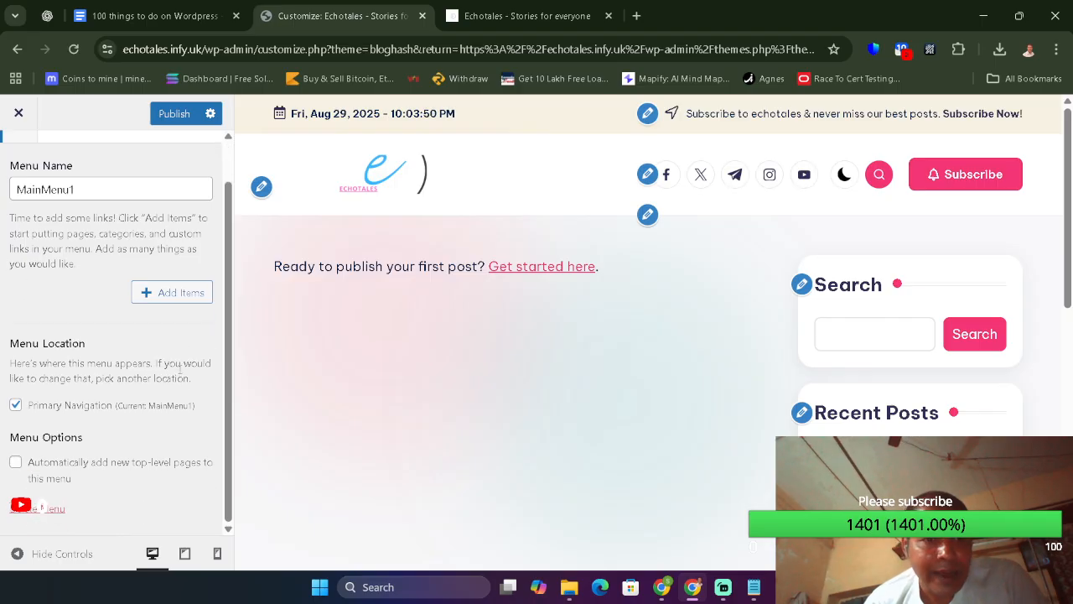
pyautogui.click(164, 292)
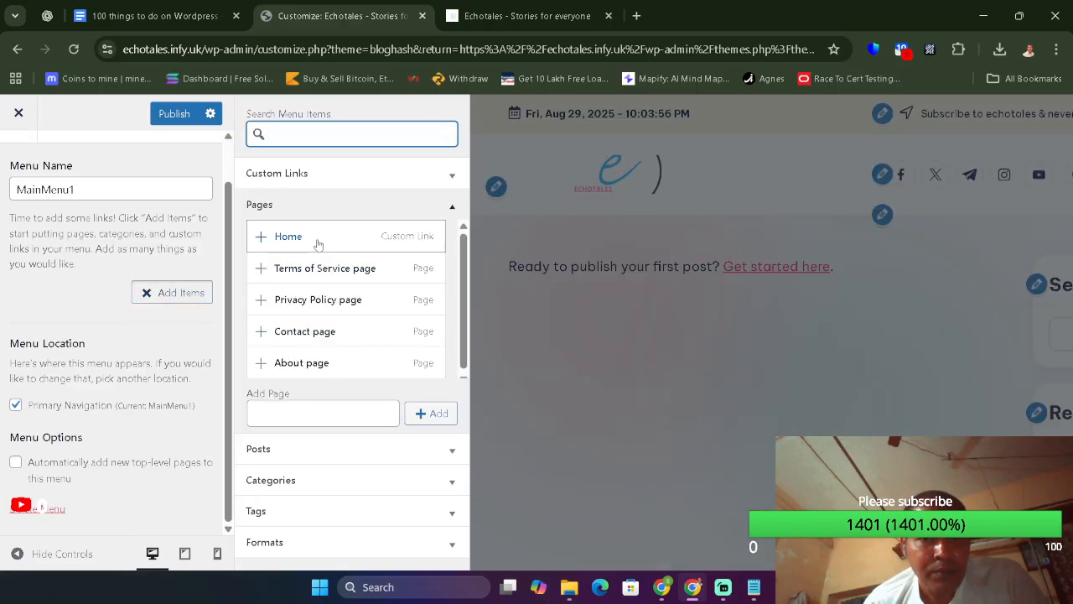
pyautogui.click(260, 237)
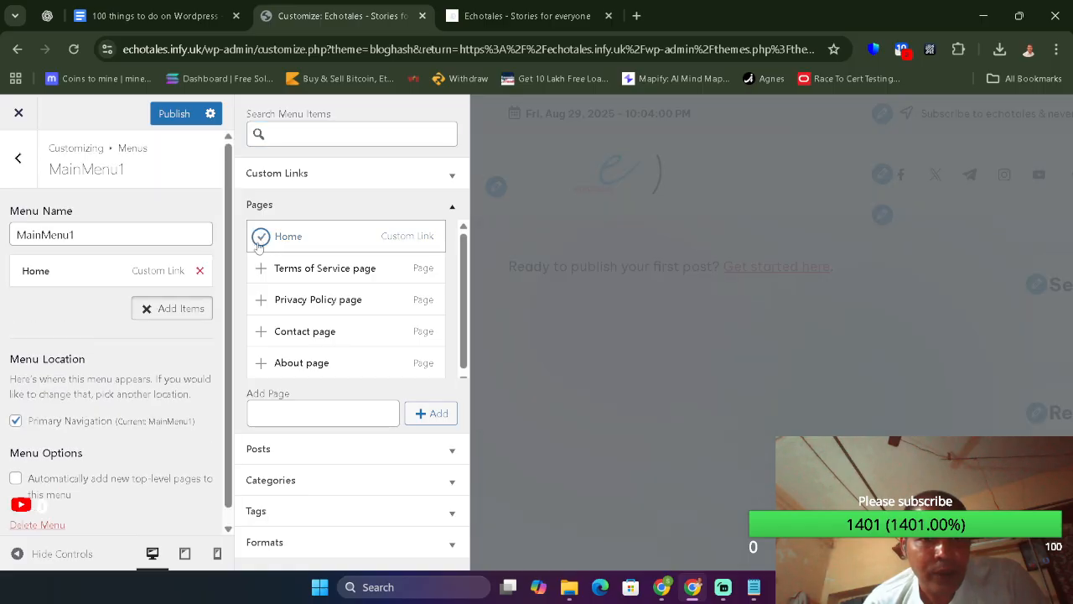
pyautogui.click(263, 362)
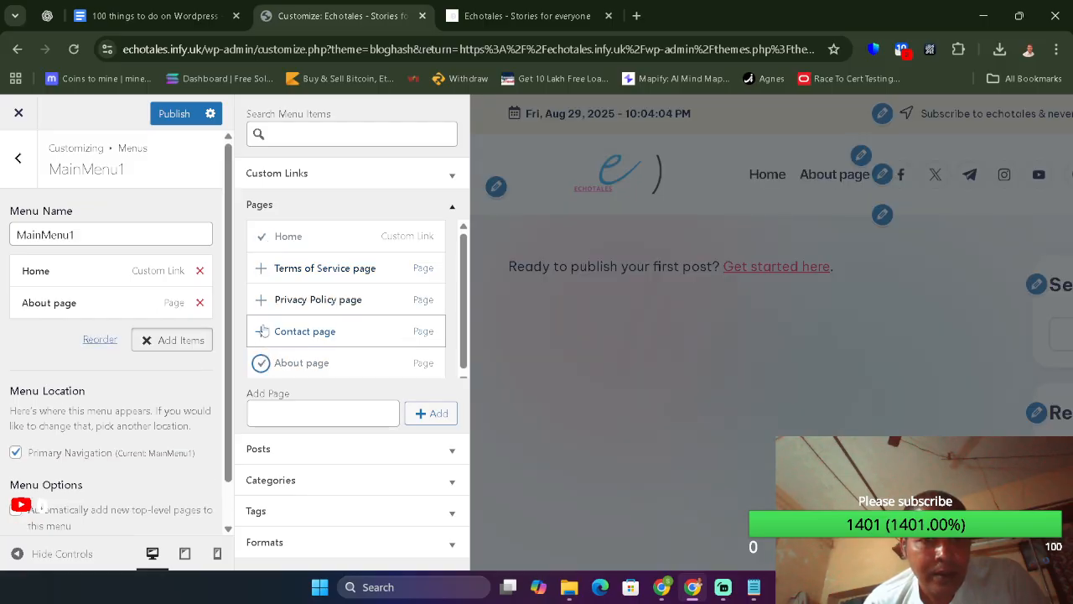
pyautogui.click(263, 331)
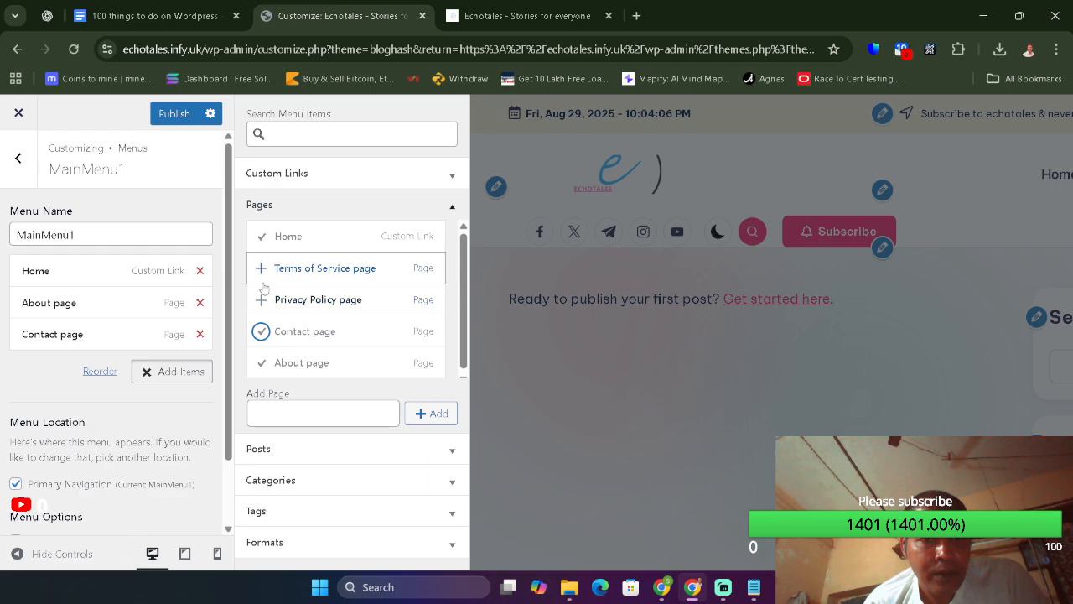
pyautogui.click(262, 298)
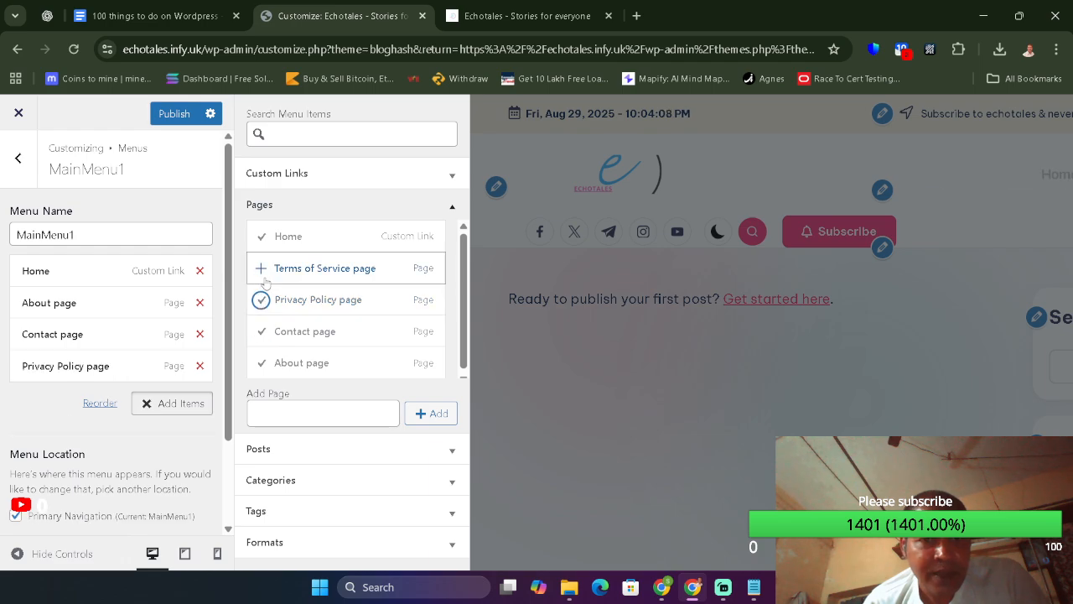
pyautogui.click(262, 268)
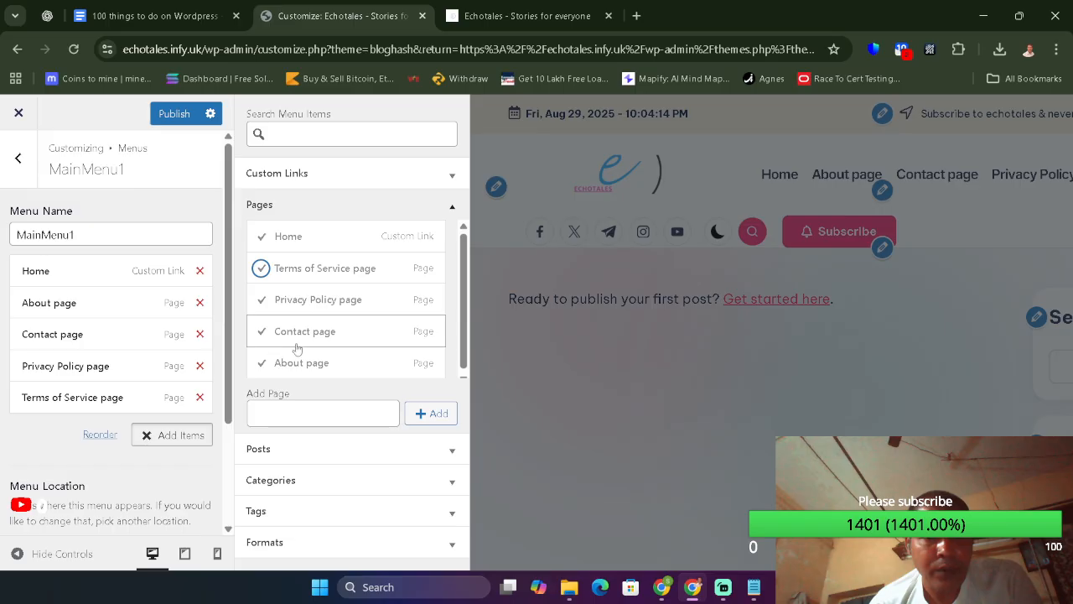
pyautogui.click(449, 217)
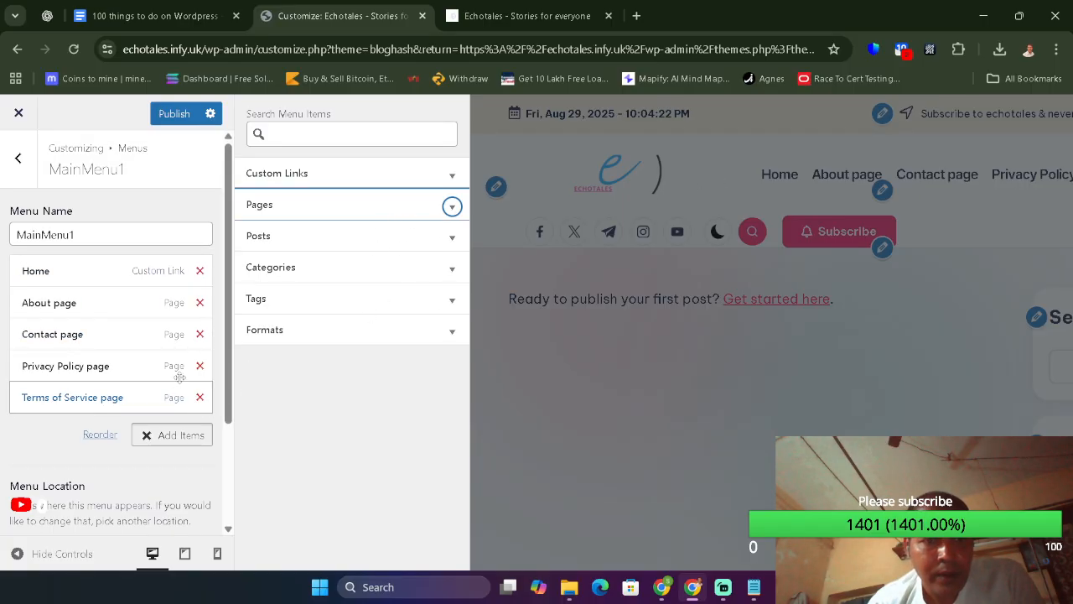
pyautogui.scroll(-1, 218, 358)
pyautogui.scroll(-1, 218, 358)
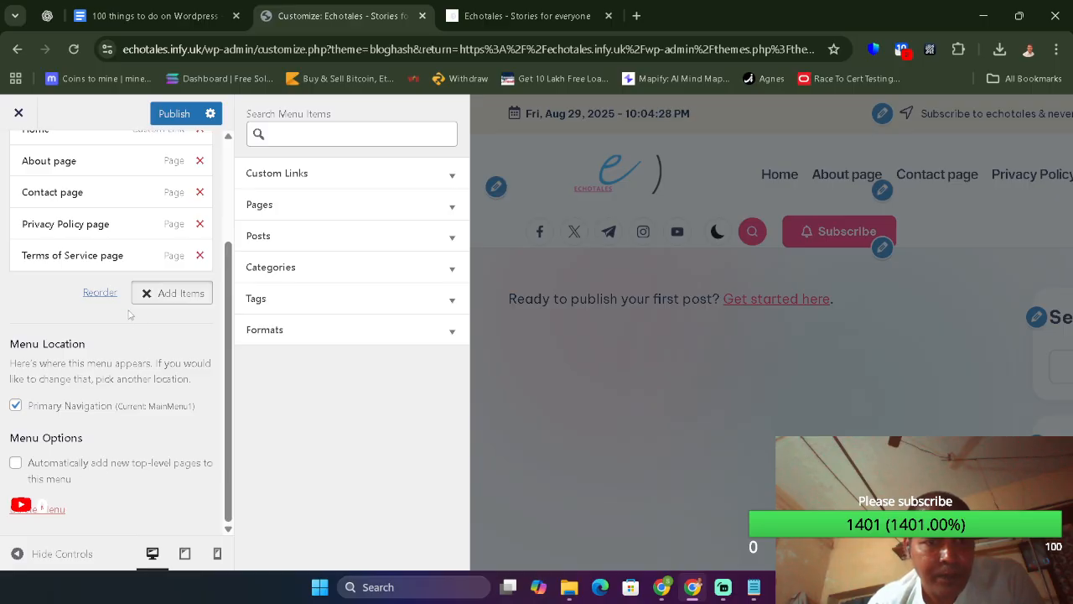
# - Publish the MainMenu1 changes and reload the live Echotales homepage to check the primary navigation
pyautogui.scroll(2, 117, 306)
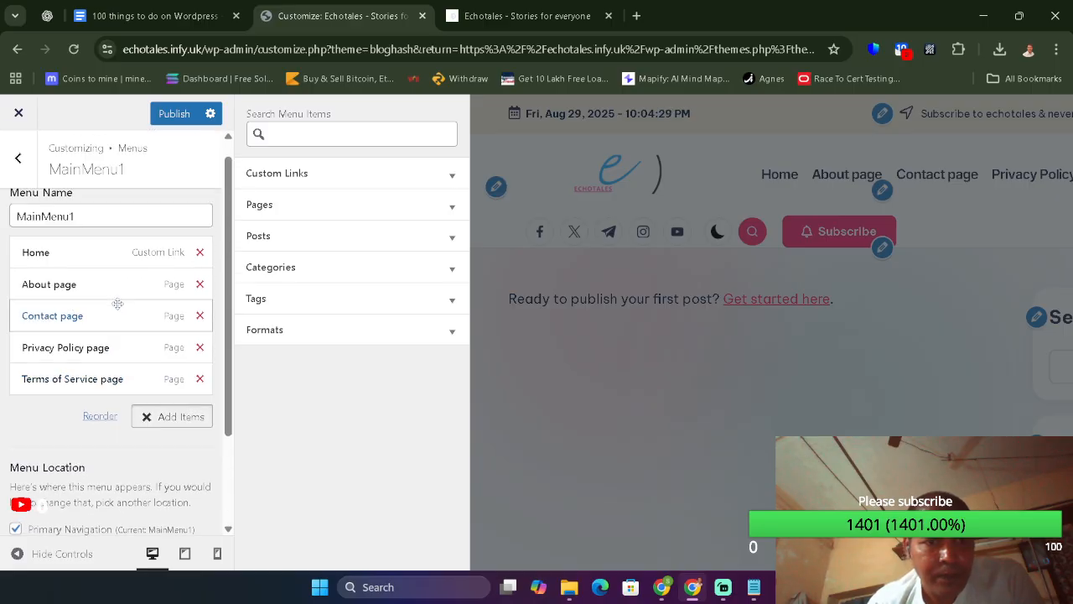
pyautogui.click(175, 123)
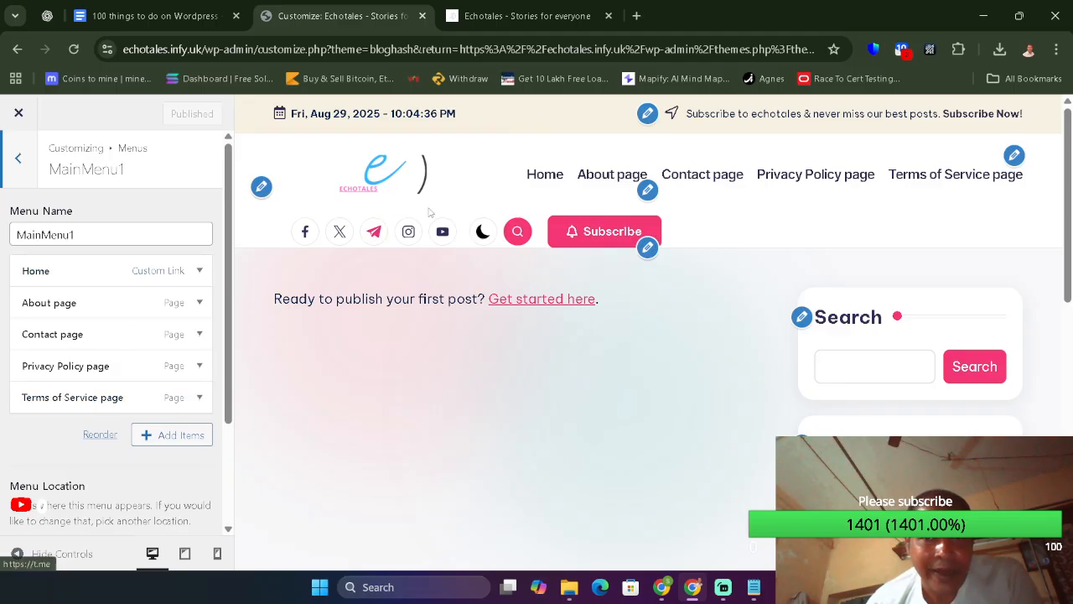
pyautogui.click(491, 5)
pyautogui.scroll(15, 986, 263)
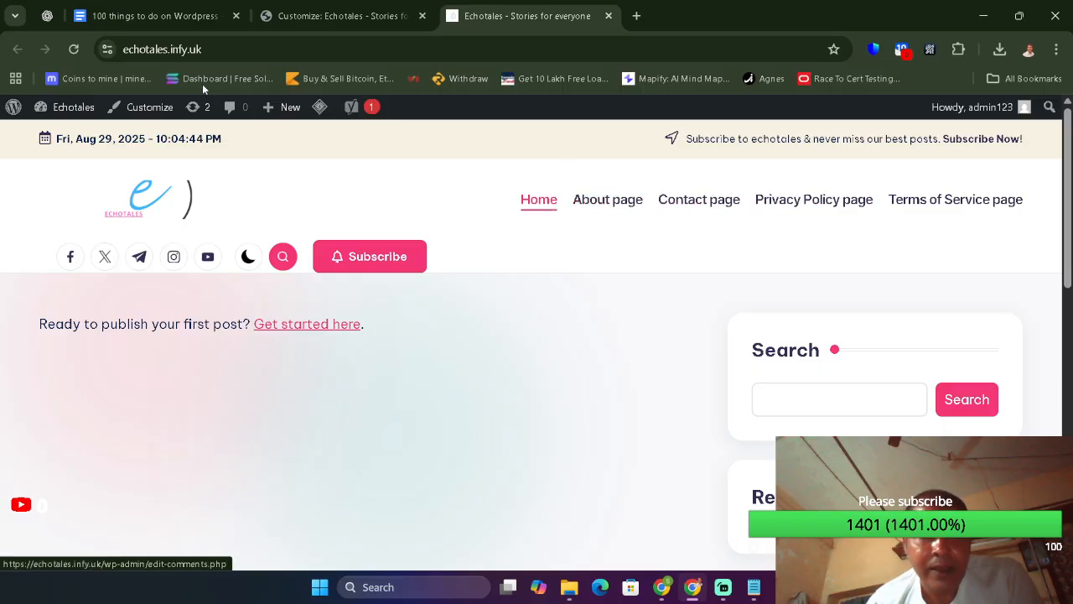
pyautogui.click(66, 40)
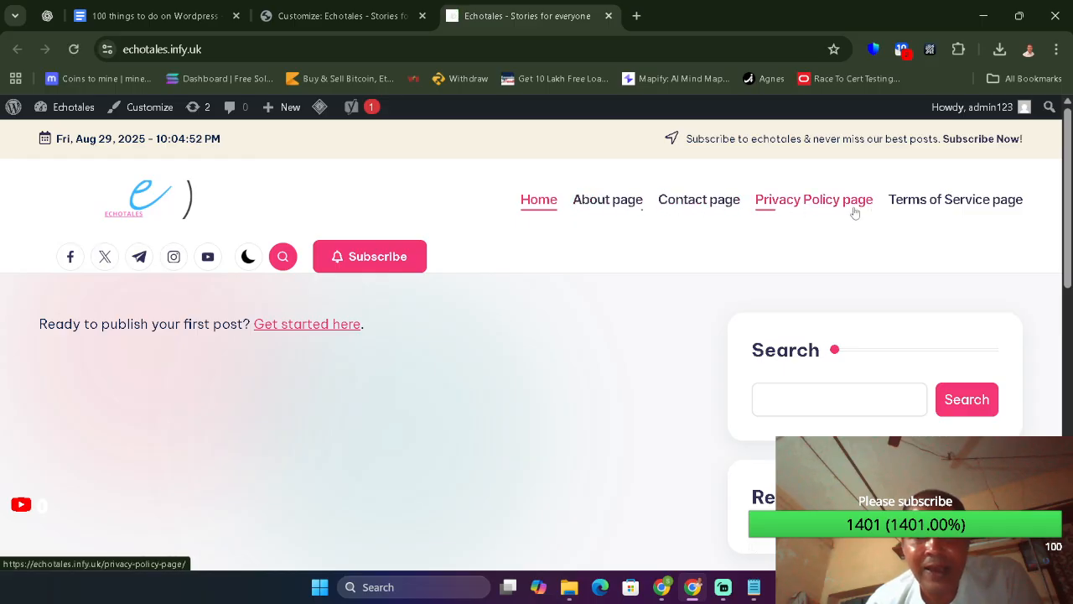
# - Switch to the 100 things to do on Wordpress document and review item 29, Setup footer menu, with its purpose
pyautogui.click(306, 5)
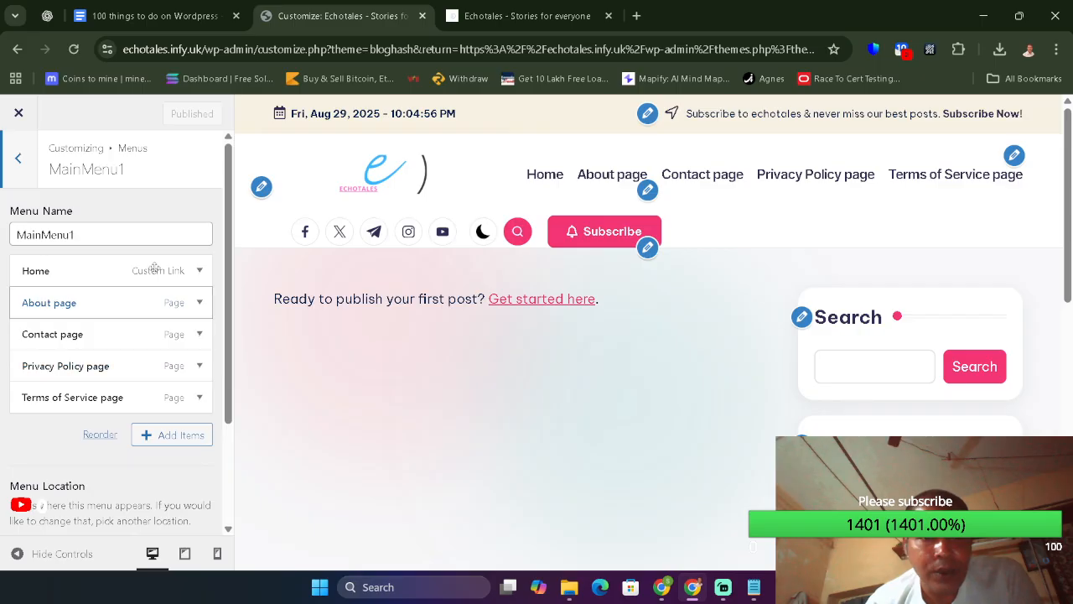
pyautogui.click(177, 7)
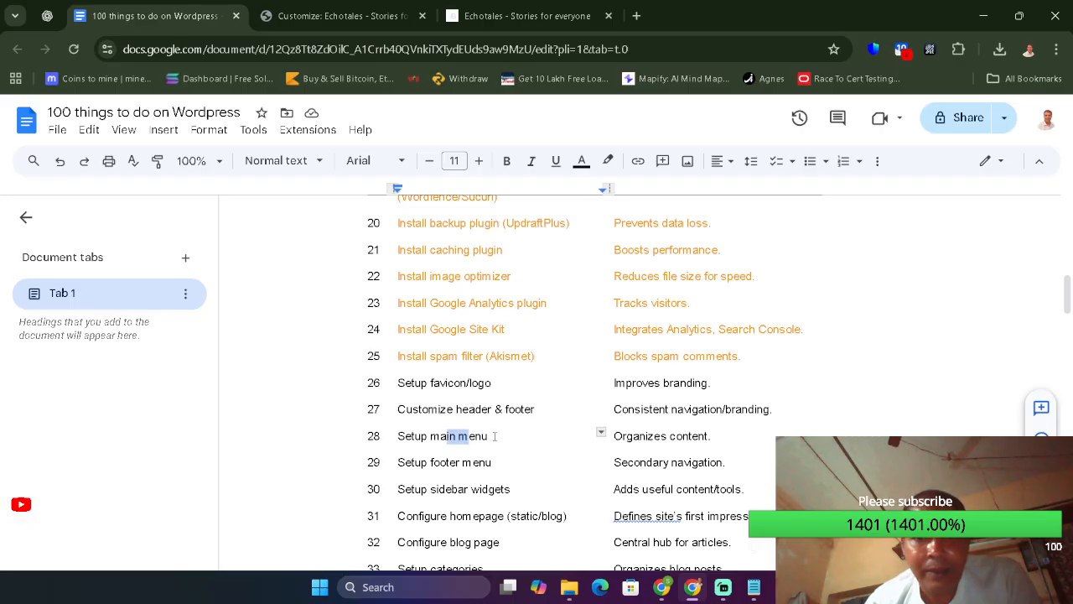
pyautogui.click(443, 465)
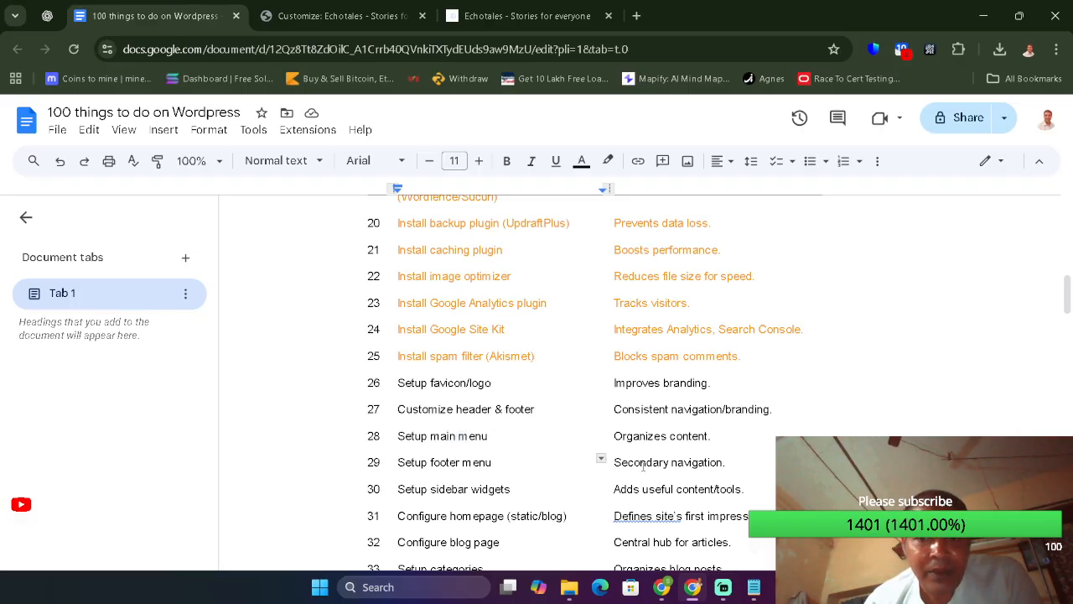
# - Return to the customizer, open the Footer 1 widget area from the previewed footer and dismiss the block widgets welcome guide
pyautogui.click(342, 7)
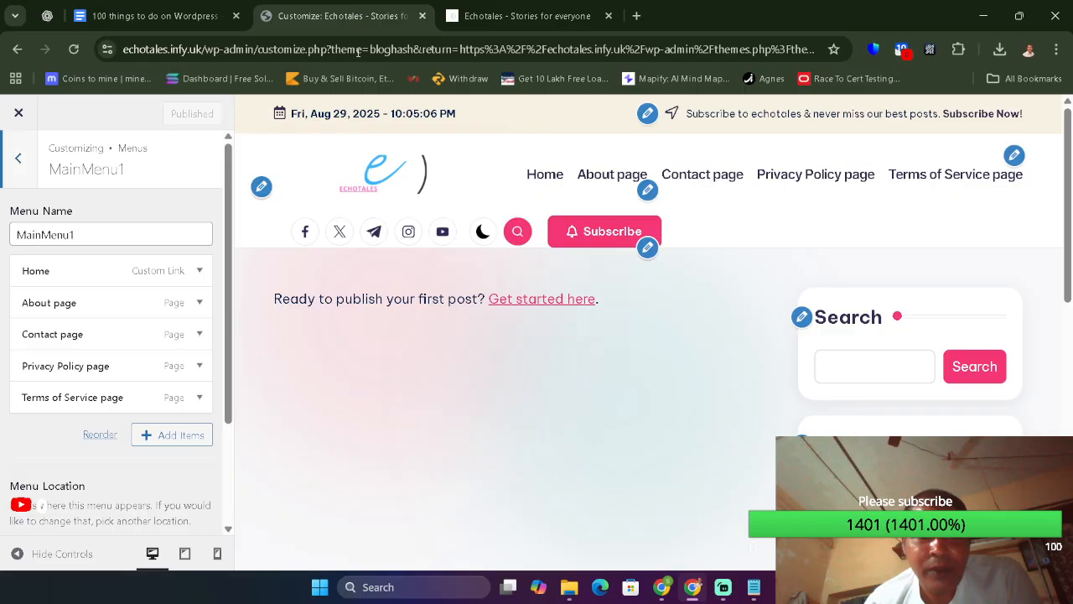
pyautogui.moveTo(1061, 261); pyautogui.dragTo(1065, 344)
pyautogui.moveTo(1069, 173); pyautogui.dragTo(1069, 429)
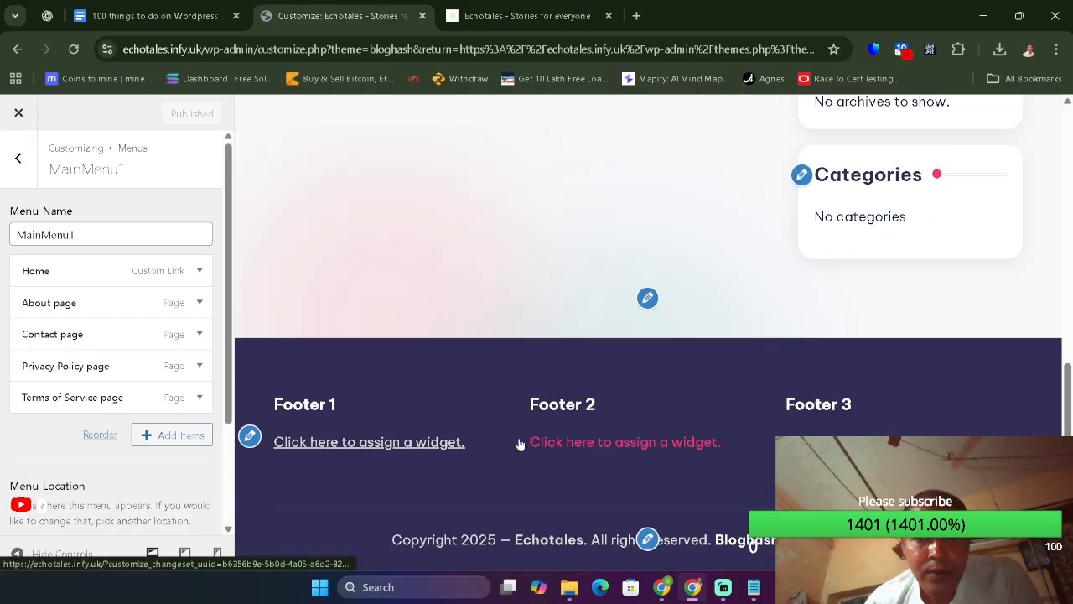
pyautogui.click(364, 444)
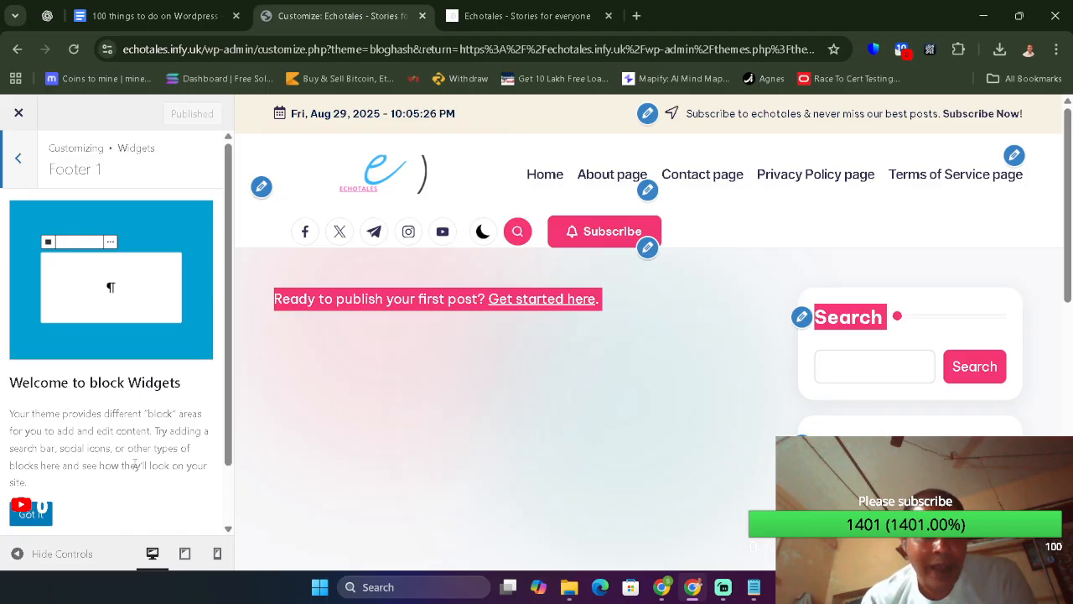
pyautogui.click(32, 512)
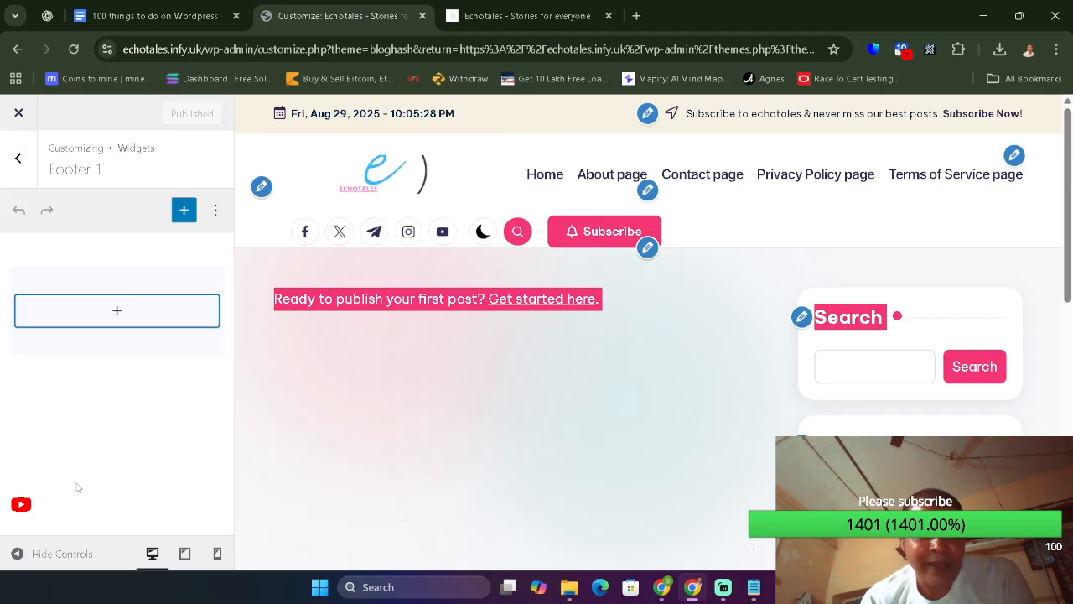
# - Add a Code block from the full block library to the Footer 1 widget area and place the cursor in it
pyautogui.click(122, 312)
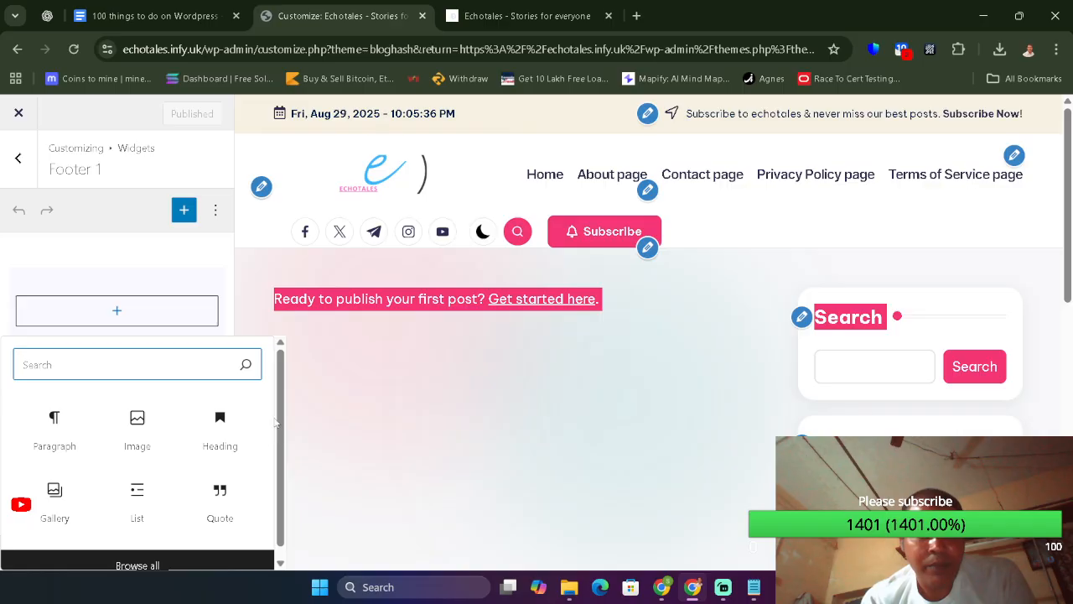
pyautogui.click(148, 555)
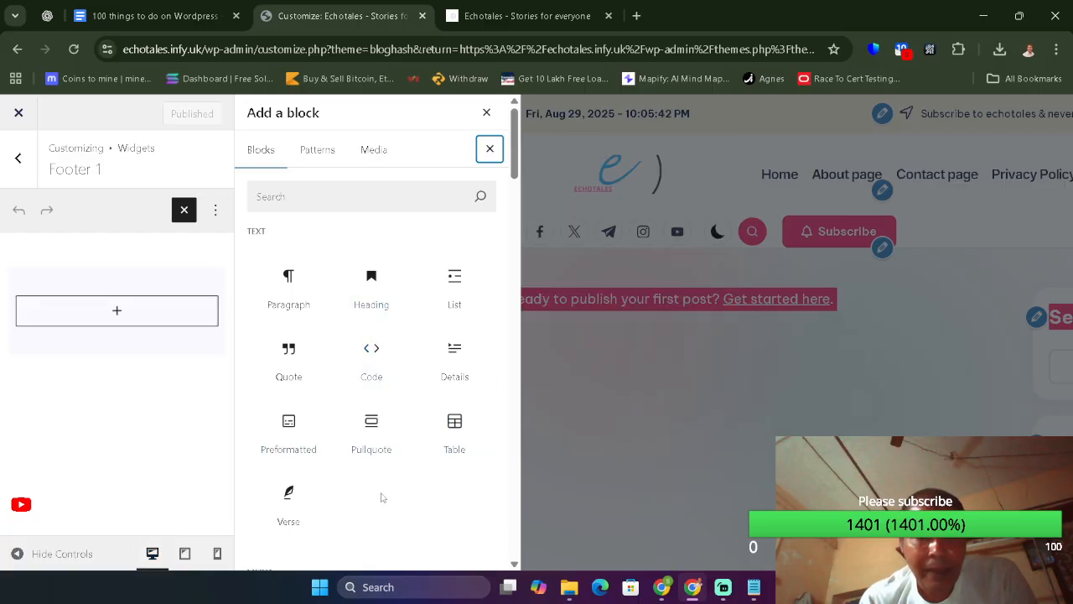
pyautogui.click(373, 354)
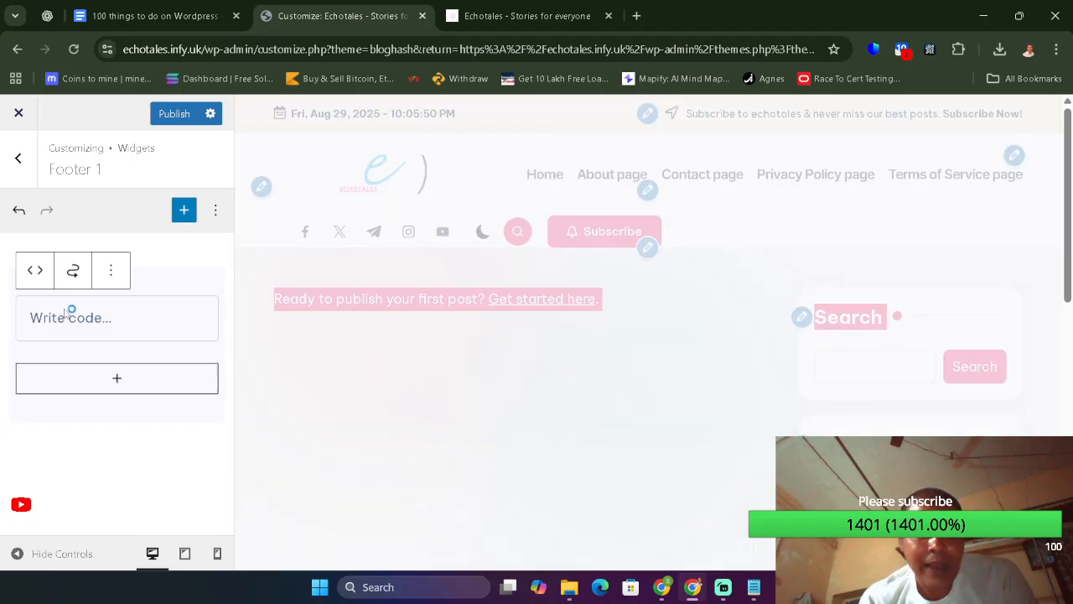
pyautogui.click(115, 325)
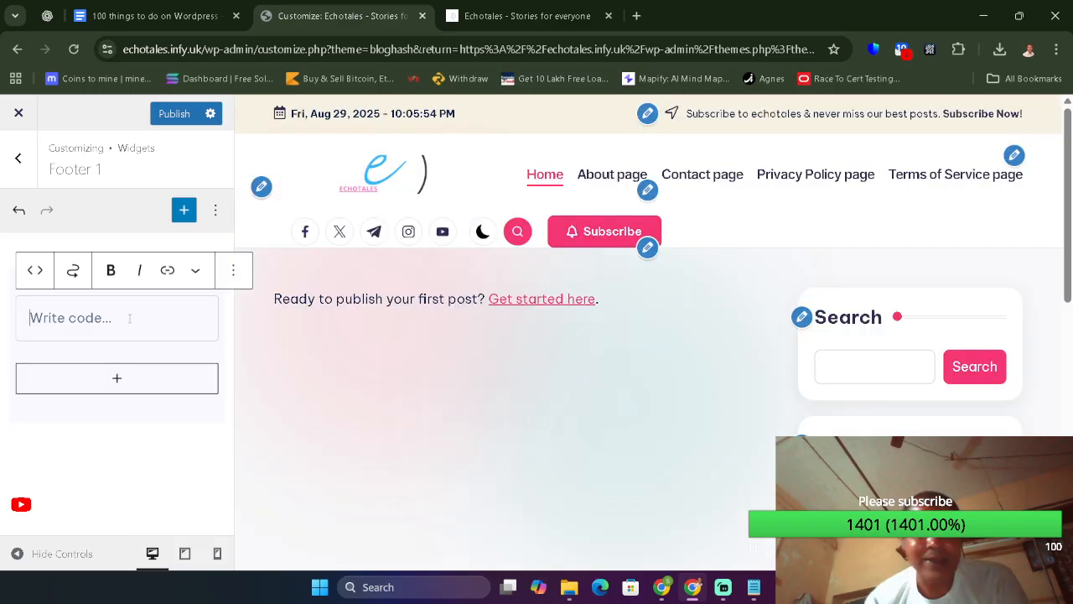
# - Enter a three-line PHP snippet, <?php, echo 1; and ?>, in Footer 1's Code block and publish it
pyautogui.write('<?')
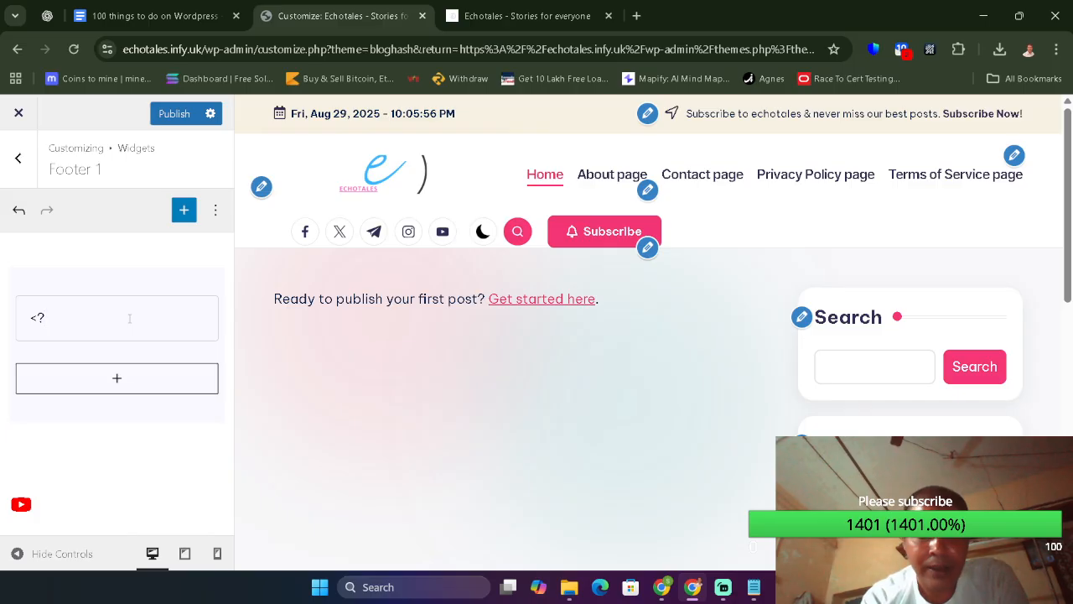
pyautogui.write('php')
pyautogui.press('Return')
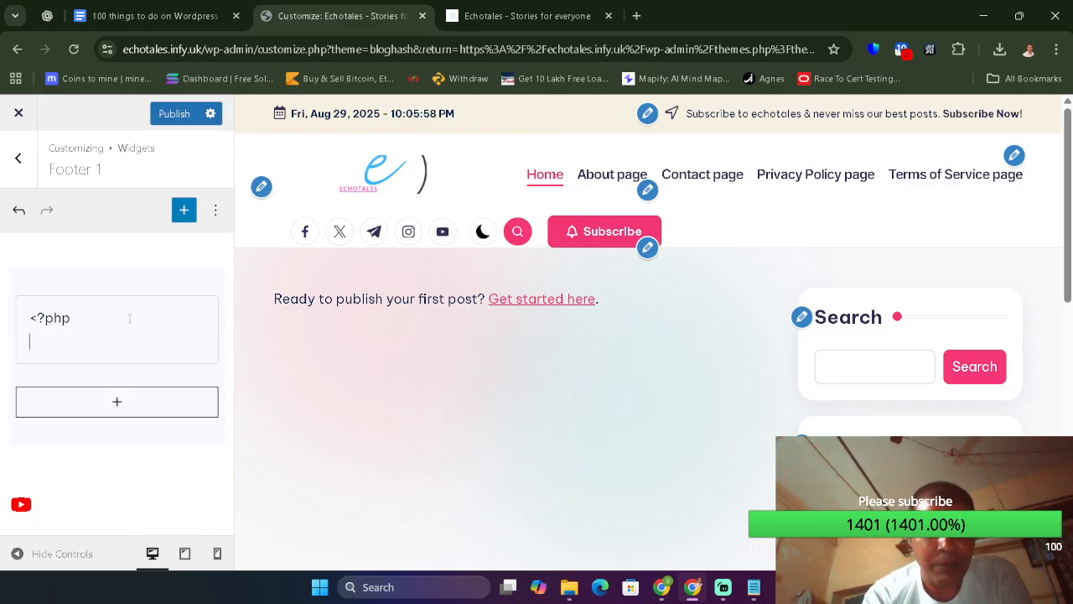
pyautogui.write('echo ')
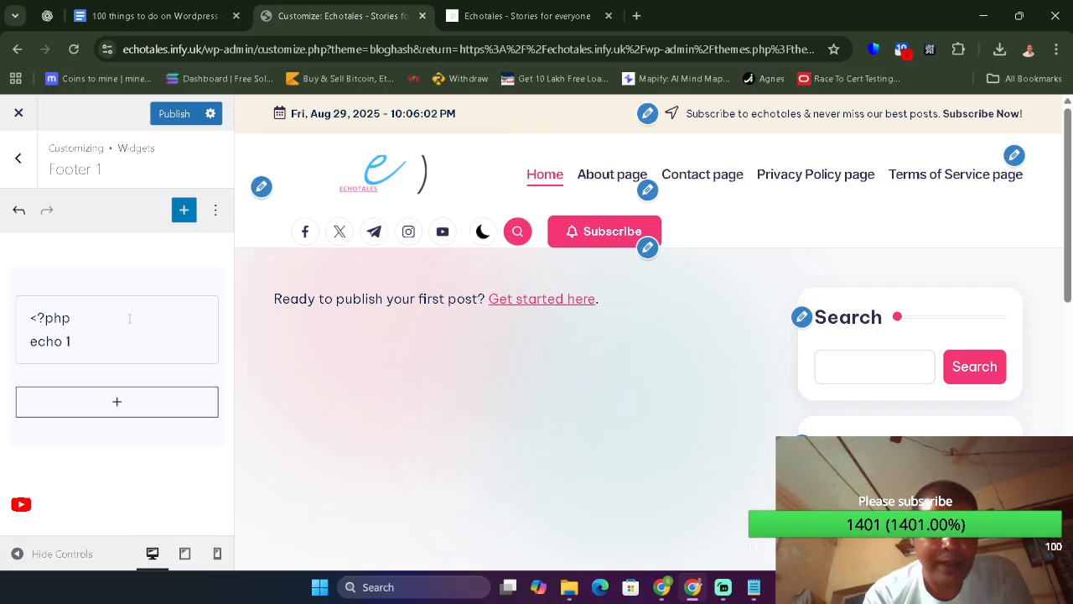
pyautogui.write('1;')
pyautogui.press('Return')
pyautogui.write('?>')
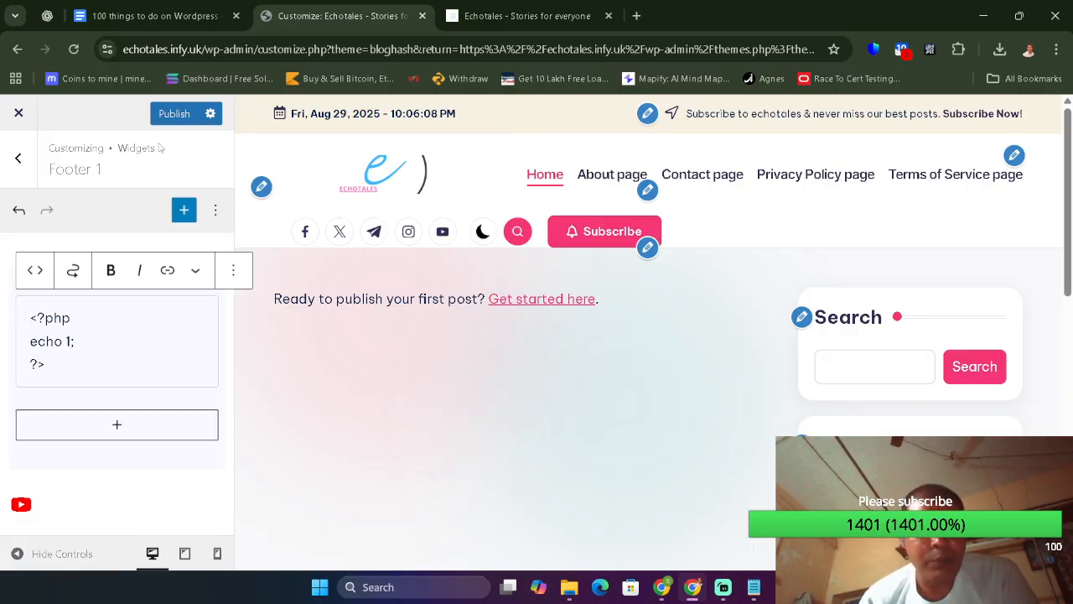
pyautogui.click(163, 113)
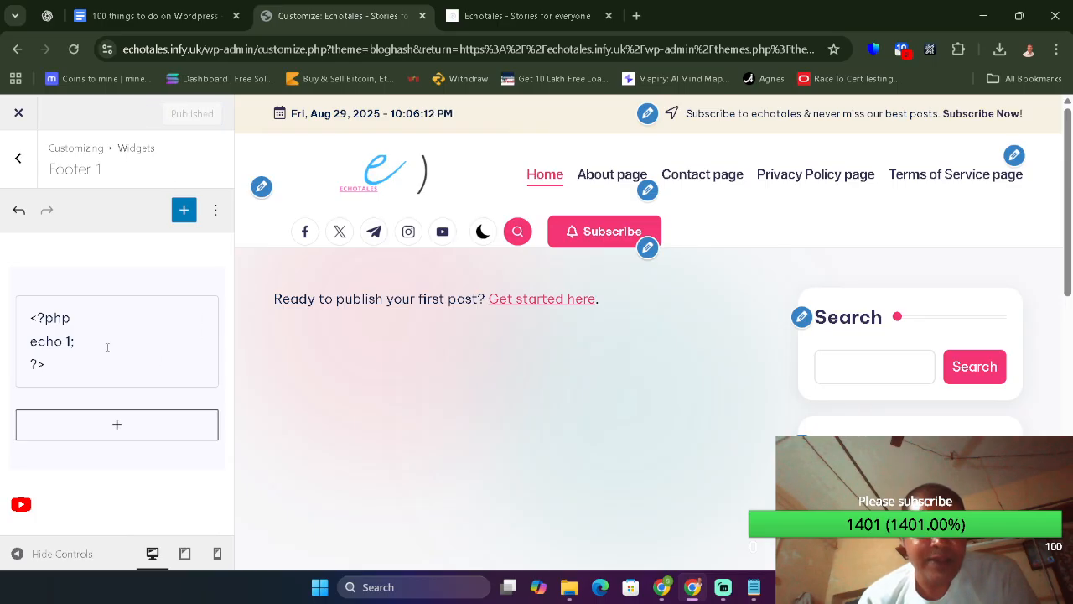
# - Reload the live Echotales homepage and check how the PHP snippet is rendered in the footer's first column
pyautogui.click(521, 15)
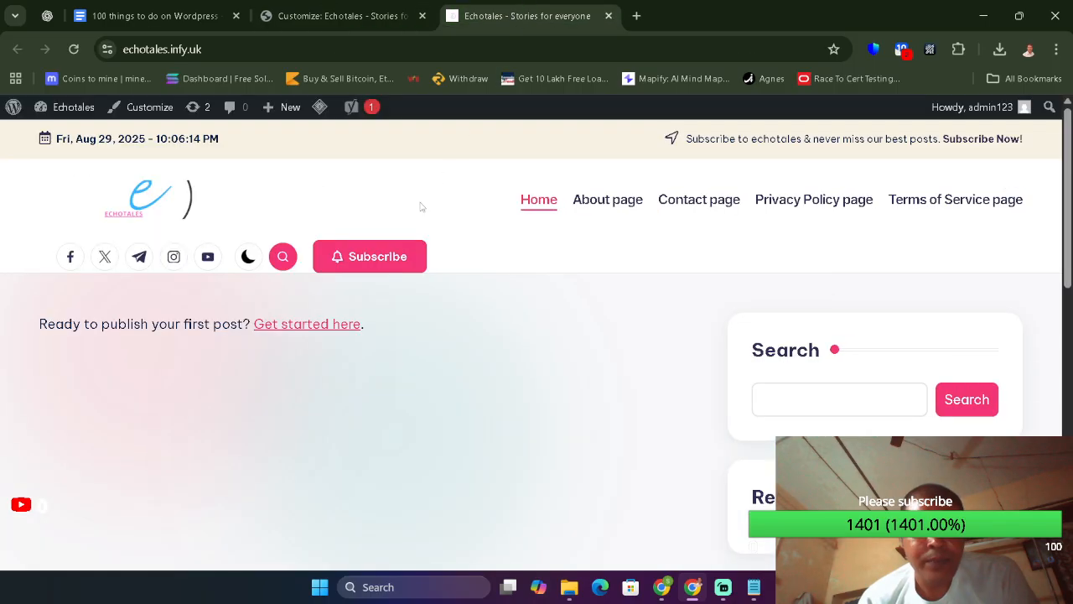
pyautogui.click(75, 48)
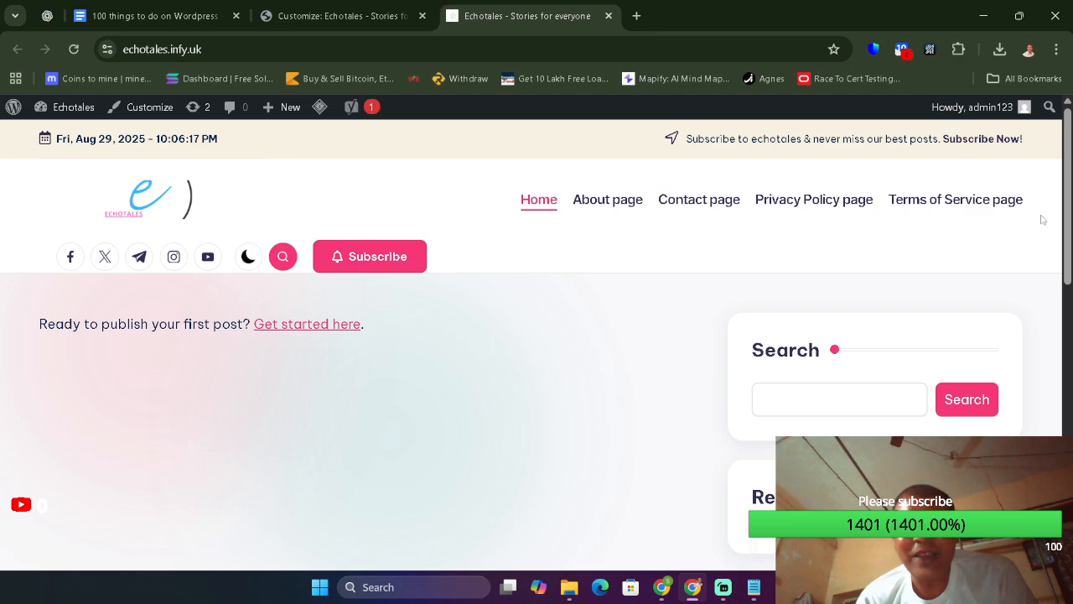
pyautogui.scroll(-8, 1042, 220)
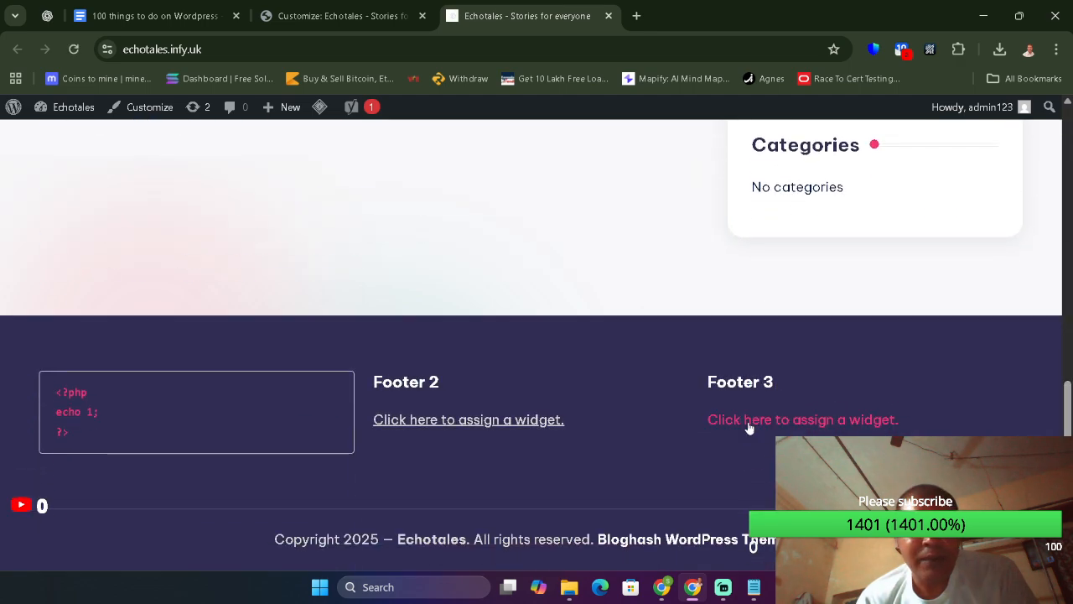
pyautogui.moveTo(71, 427); pyautogui.dragTo(53, 388)
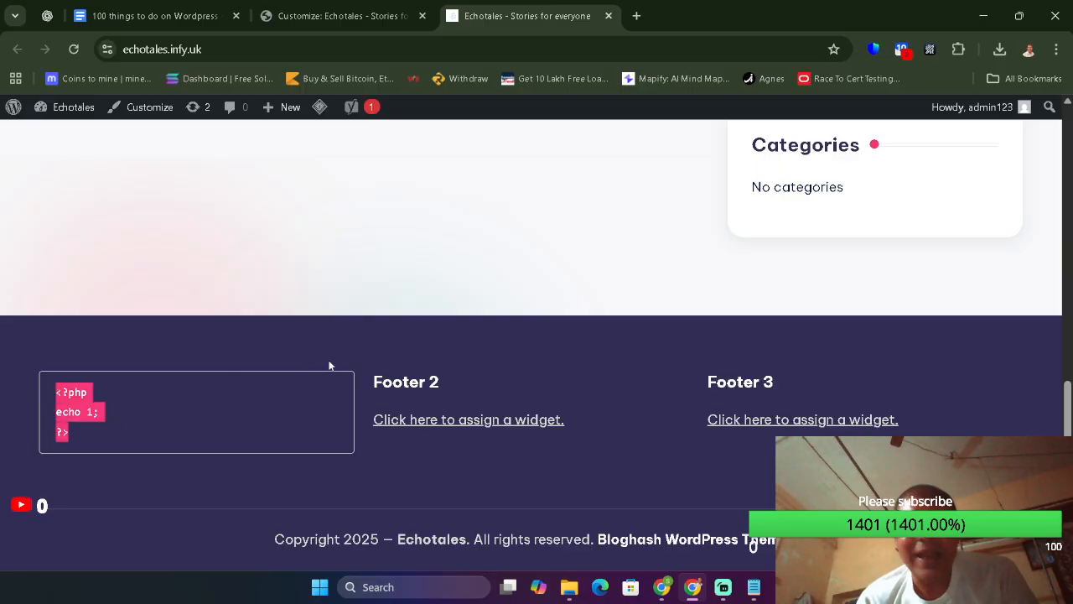
# - Return to the customizer and delete the Code block from the Footer 1 widget area
pyautogui.click(340, 15)
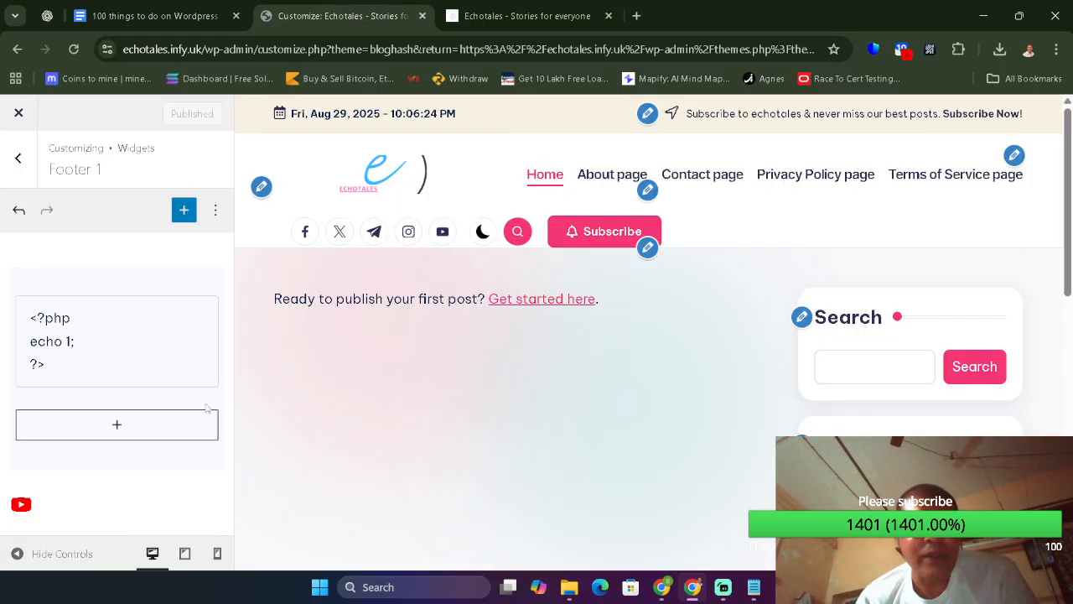
pyautogui.click(114, 336)
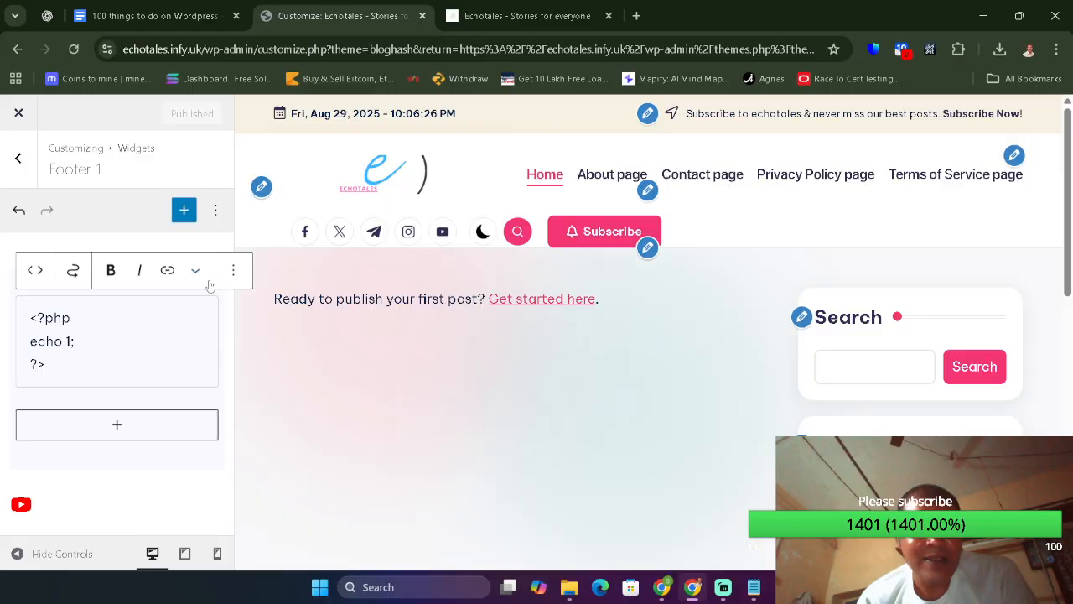
pyautogui.click(233, 269)
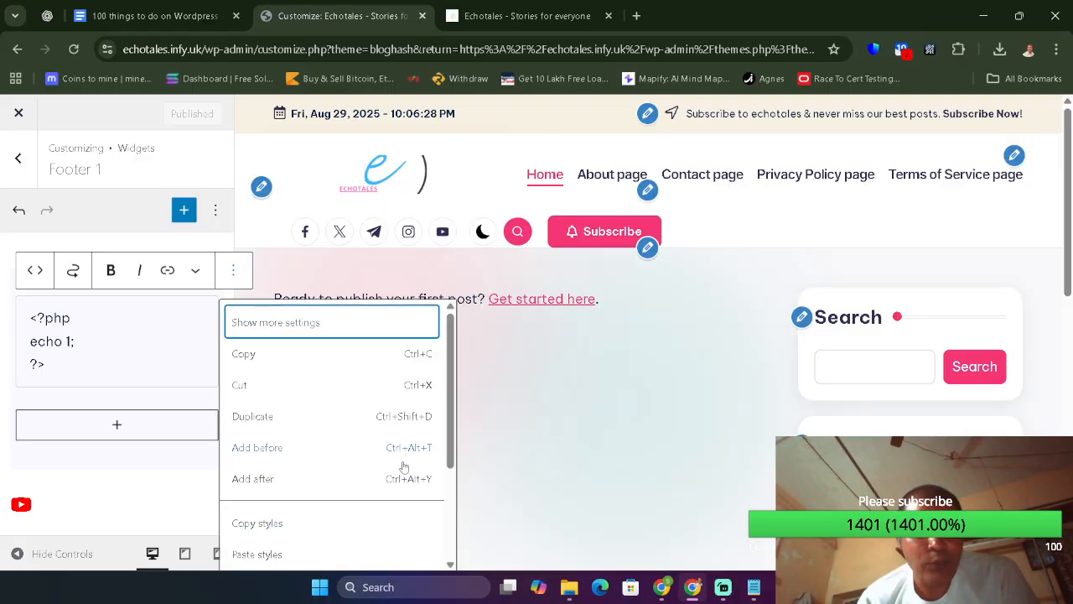
pyautogui.scroll(-2, 444, 496)
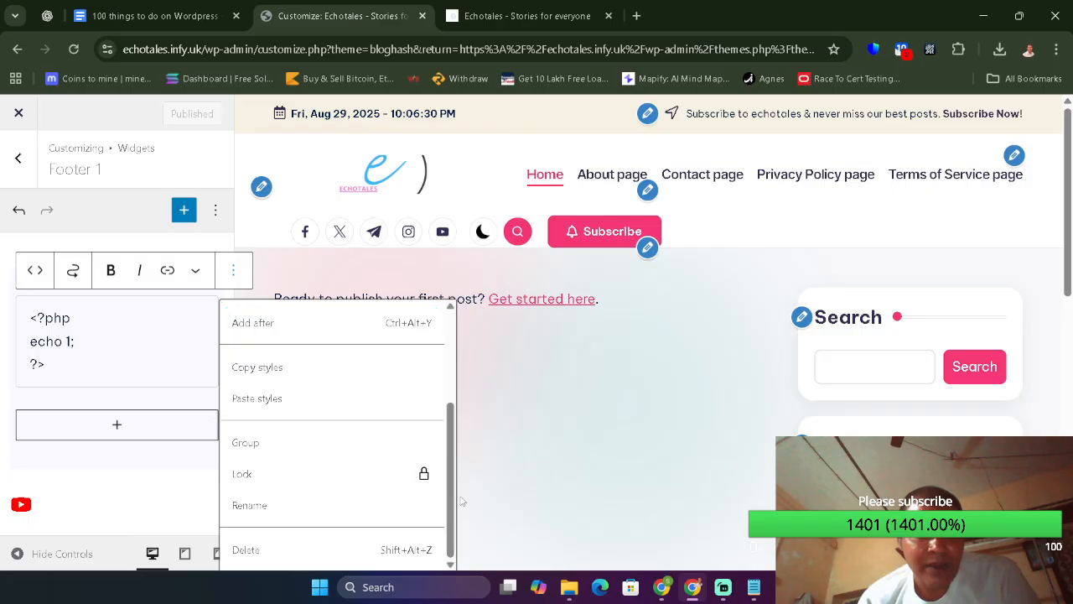
pyautogui.click(343, 552)
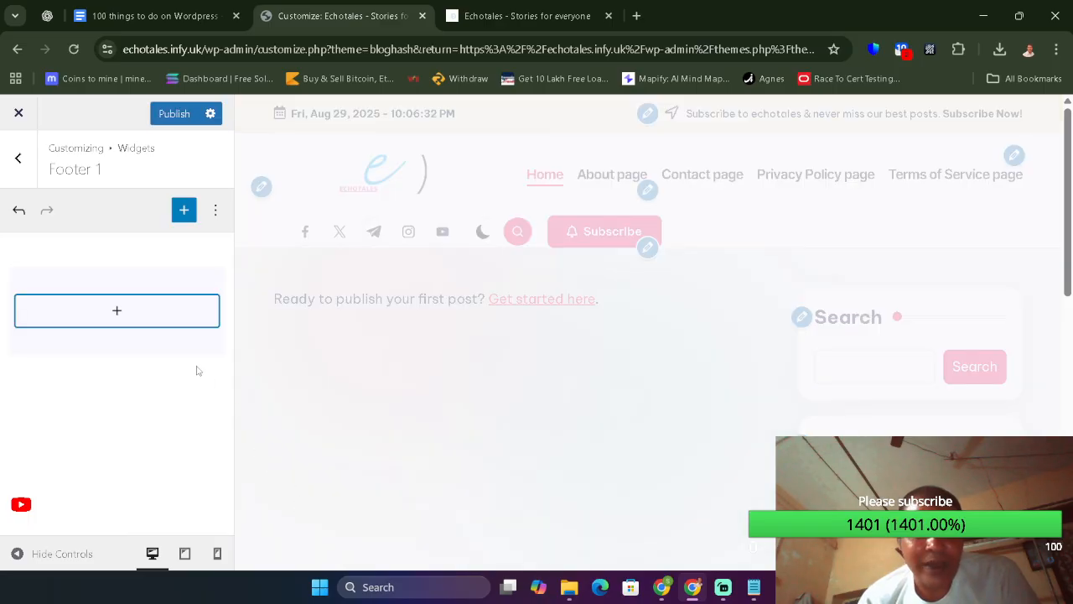
pyautogui.click(215, 210)
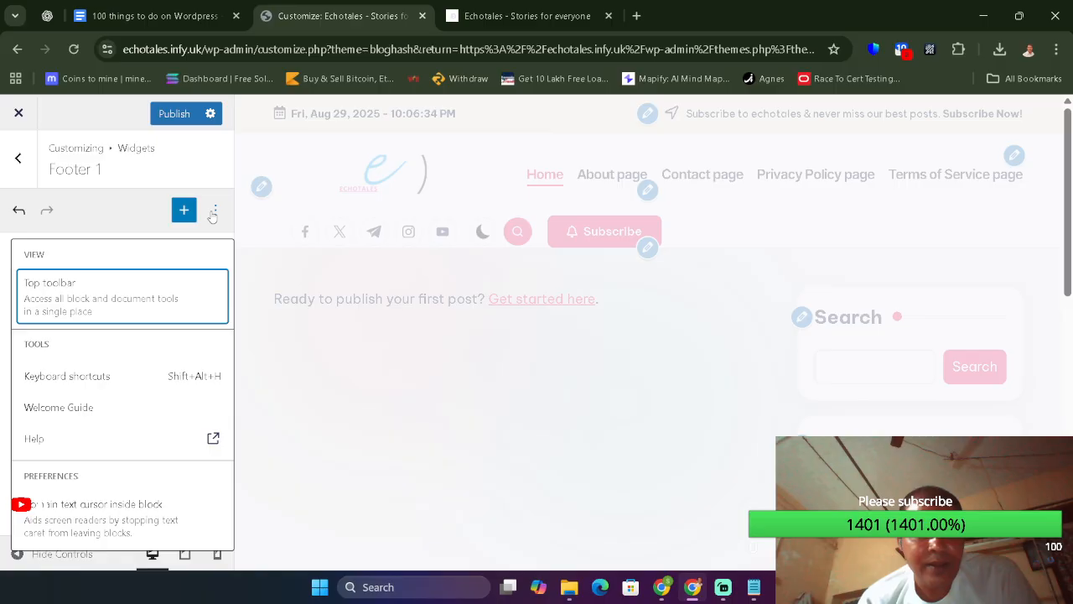
pyautogui.click(474, 339)
pyautogui.moveTo(1068, 239); pyautogui.dragTo(1069, 494)
pyautogui.click(371, 442)
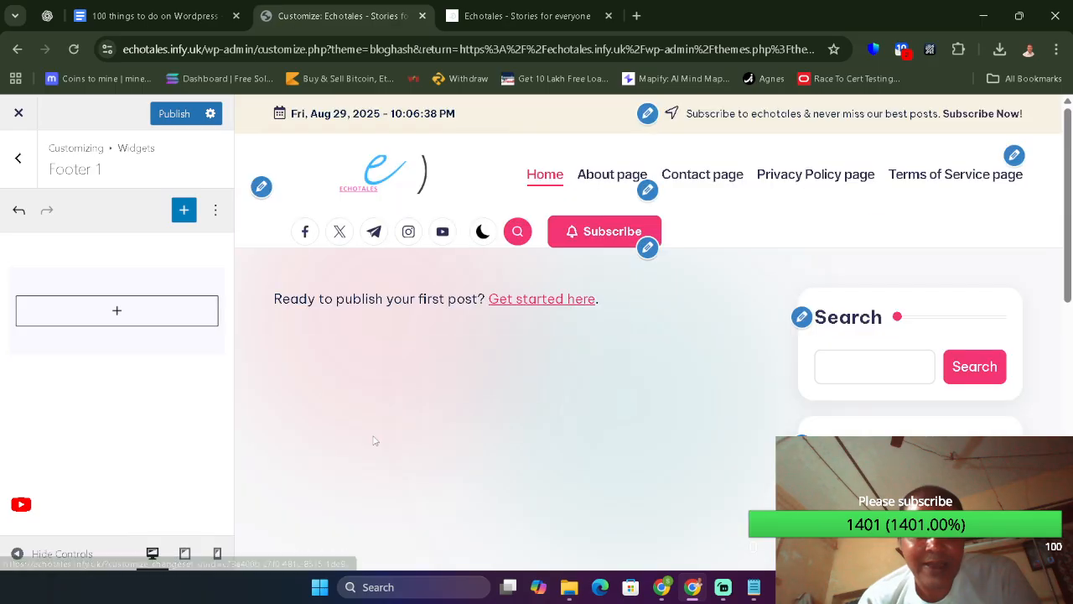
# - Browse the full block library's blocks, patterns and media for Footer 1, and add an empty Paragraph block to the widget area
pyautogui.click(117, 310)
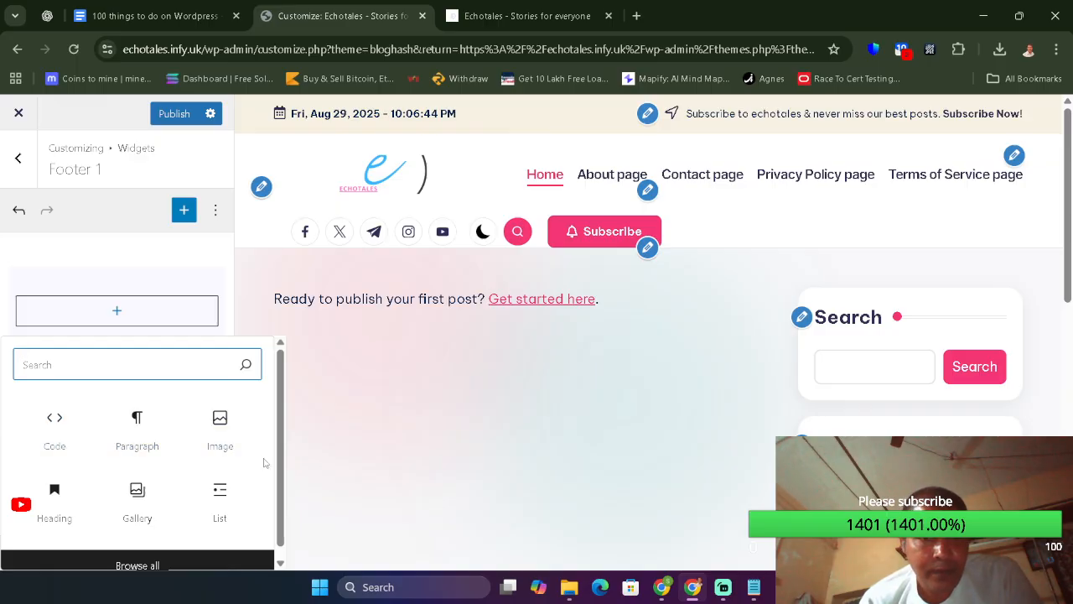
pyautogui.scroll(-1, 280, 442)
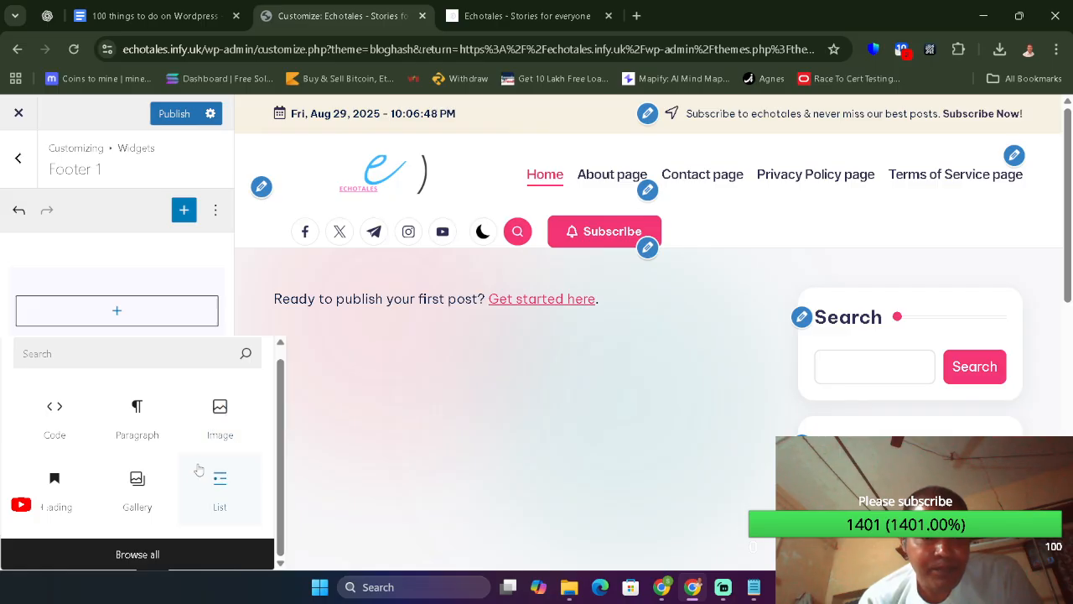
pyautogui.click(168, 556)
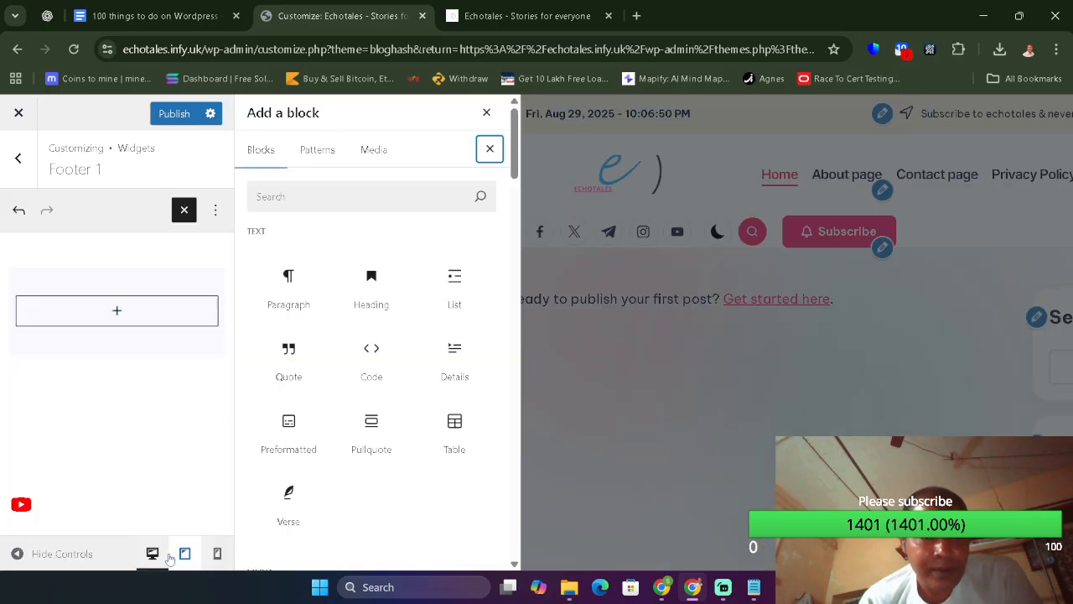
pyautogui.click(342, 156)
pyautogui.click(378, 158)
pyautogui.click(327, 155)
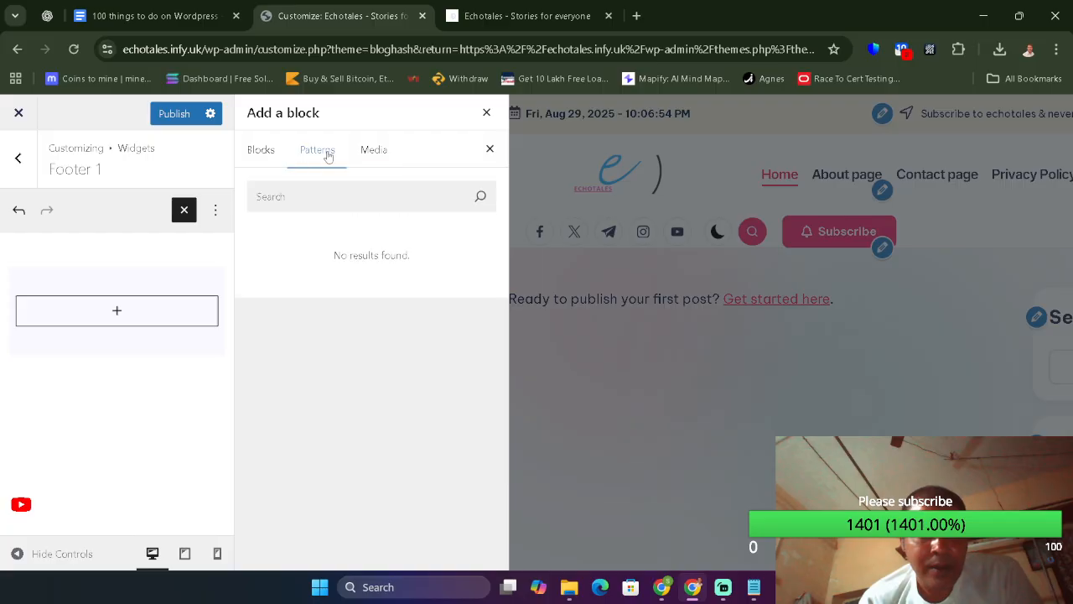
pyautogui.click(374, 162)
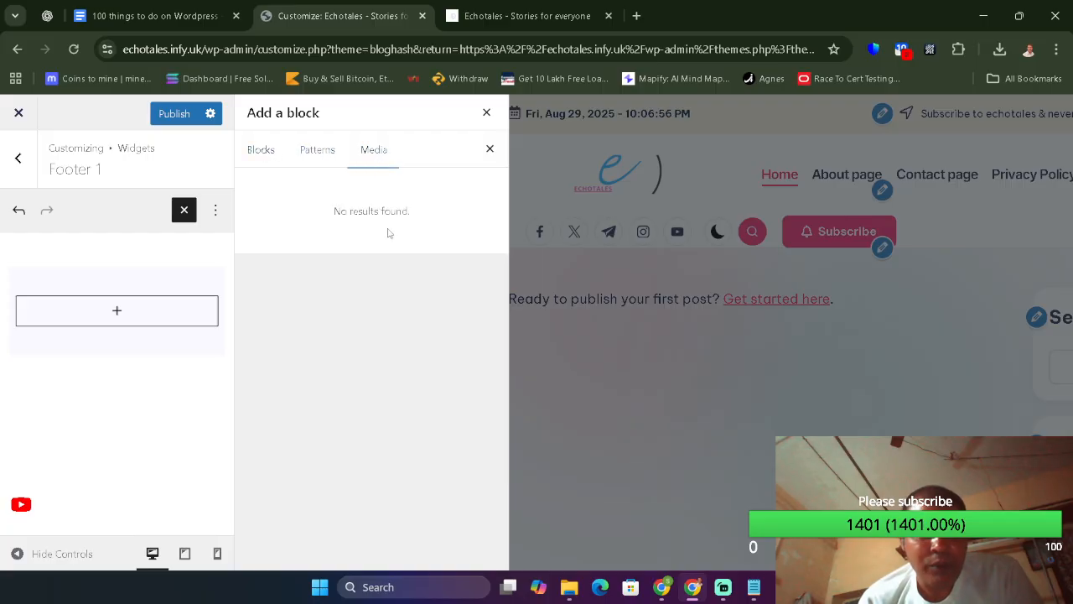
pyautogui.click(266, 152)
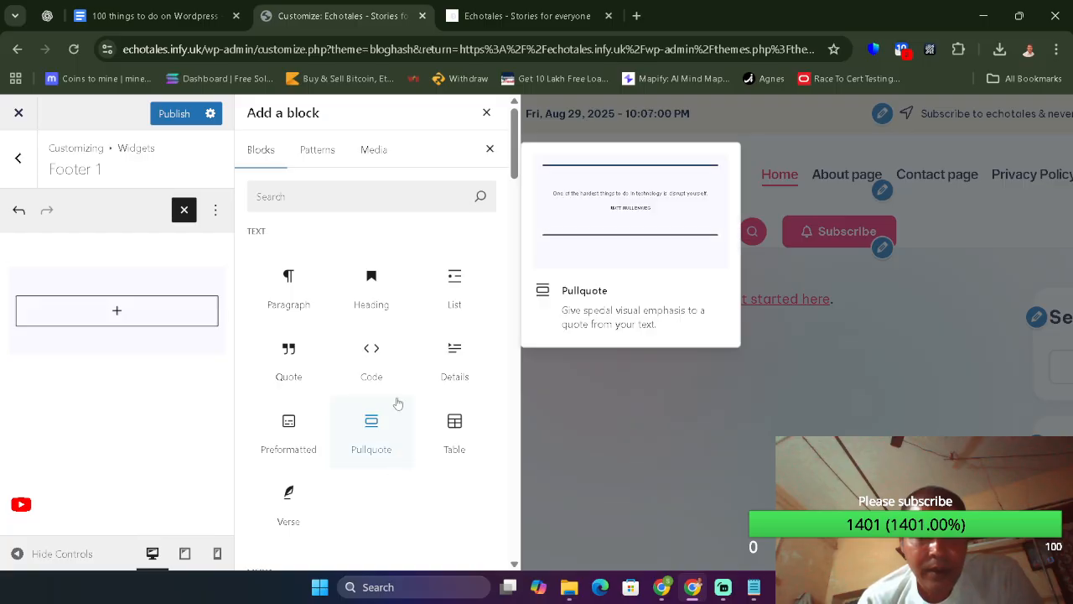
pyautogui.click(283, 290)
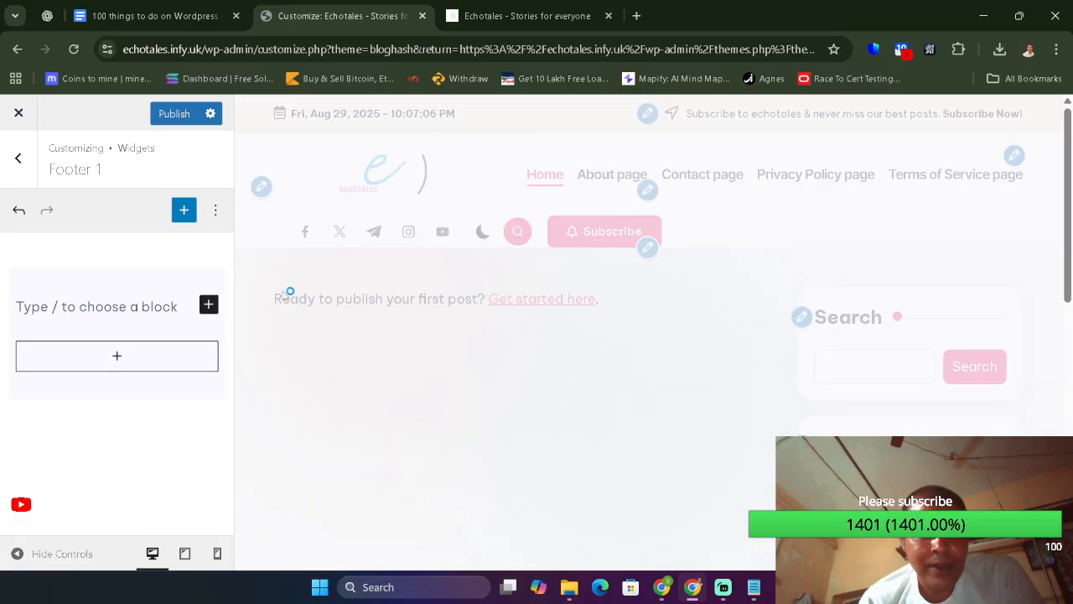
# - Publish Footer 1 with its empty Paragraph block and reload the live Echotales homepage to check the footer's first column
pyautogui.scroll(-10, 359, 428)
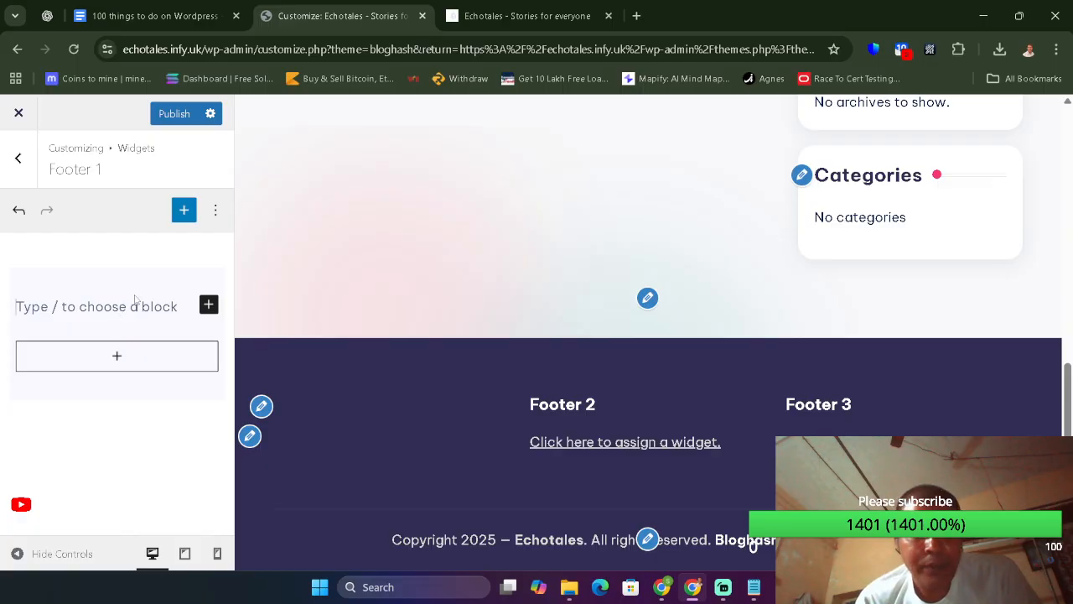
pyautogui.click(175, 114)
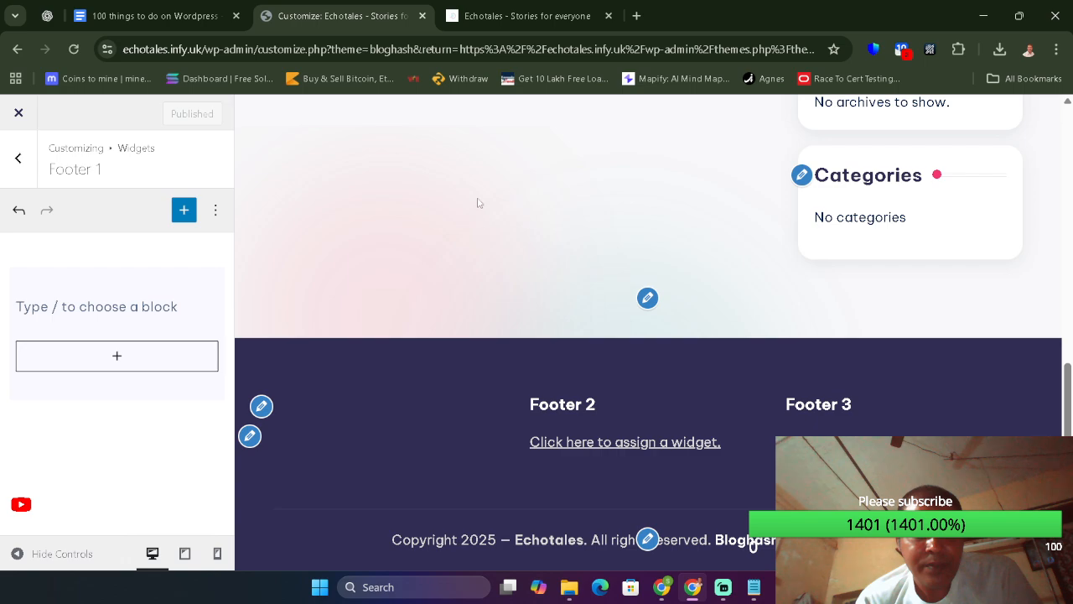
pyautogui.click(514, 6)
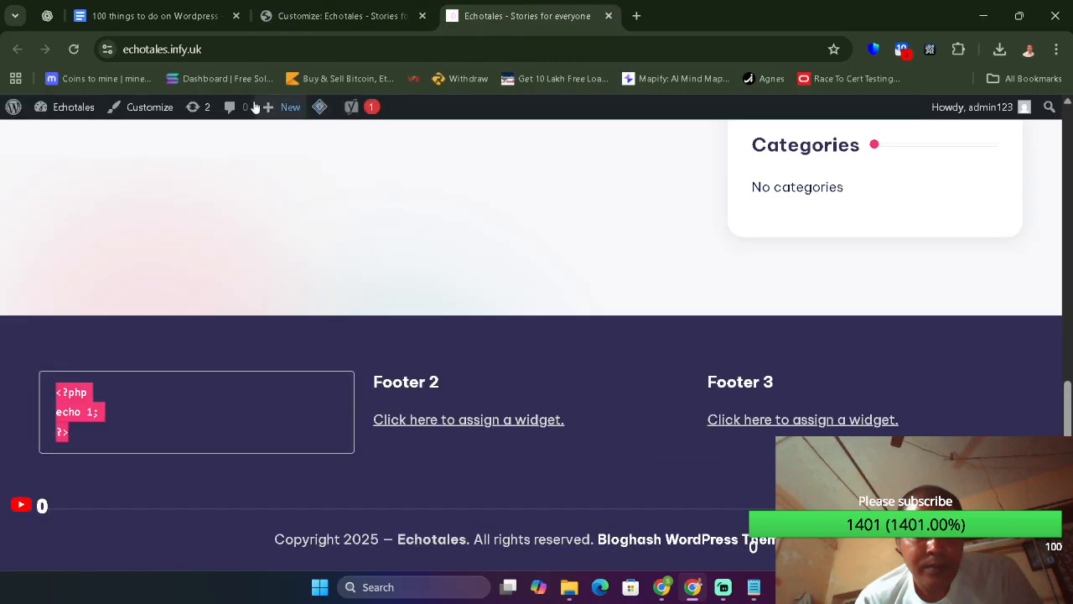
pyautogui.click(75, 49)
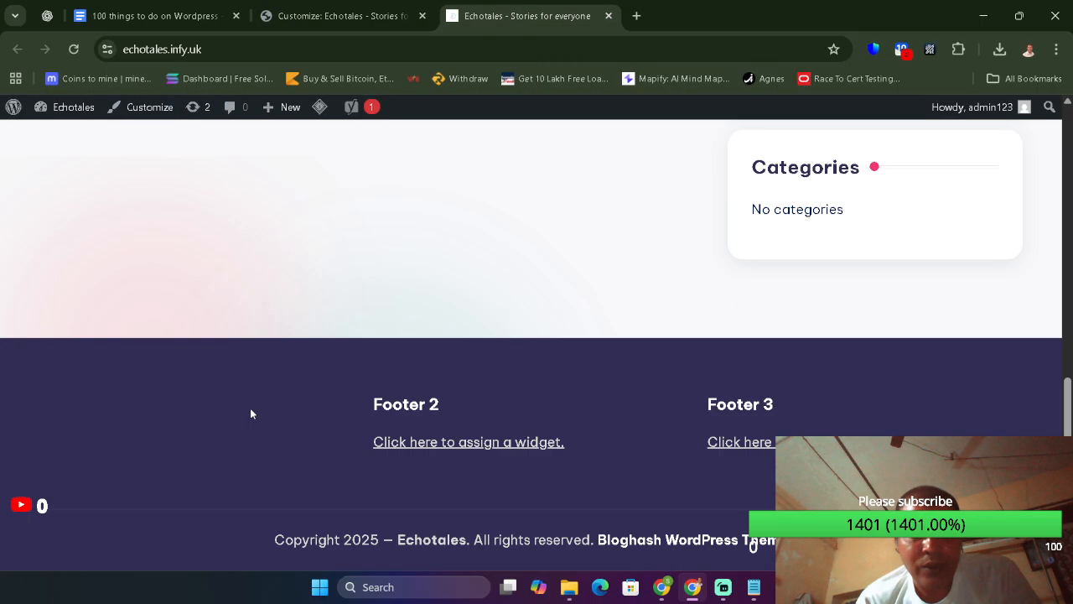
# - Open the widget editor from the assign-a-widget link under Footer 2 and go through the block widgets welcome guide to its end
pyautogui.click(451, 443)
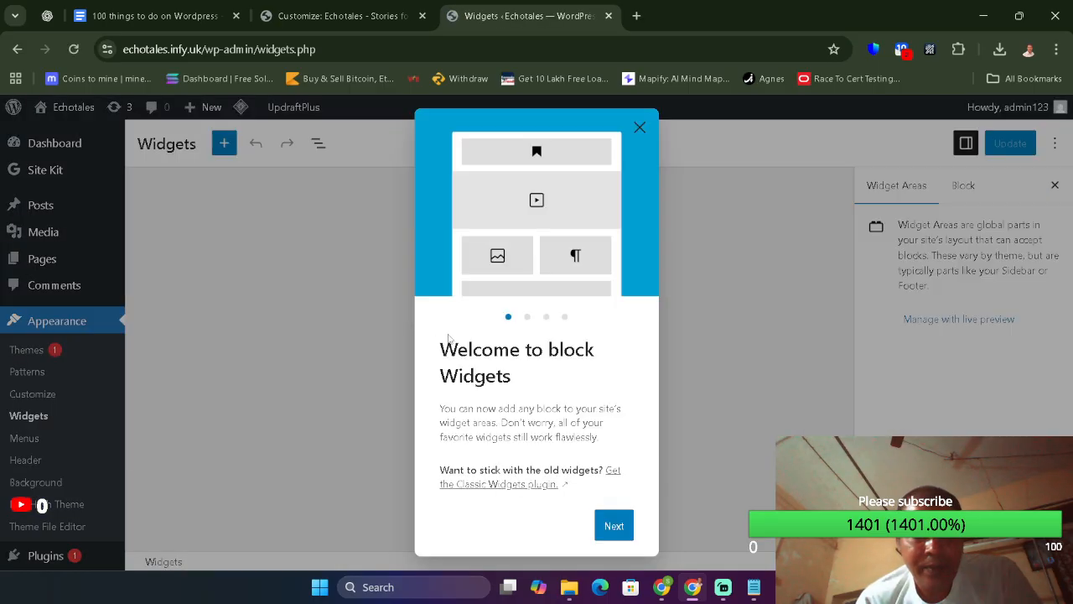
pyautogui.click(610, 526)
pyautogui.click(608, 508)
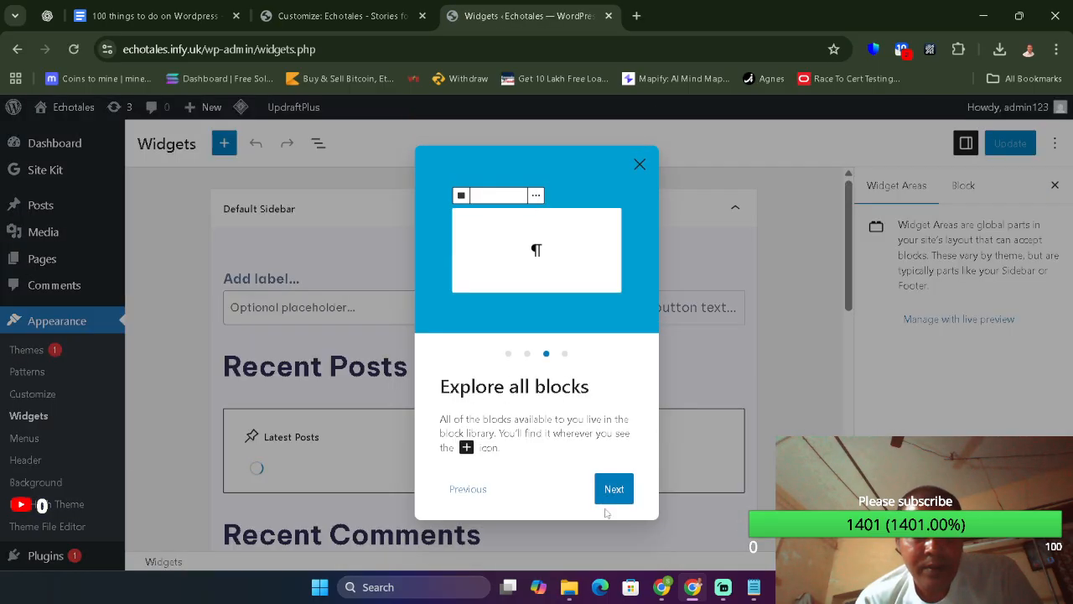
pyautogui.click(604, 493)
pyautogui.click(597, 492)
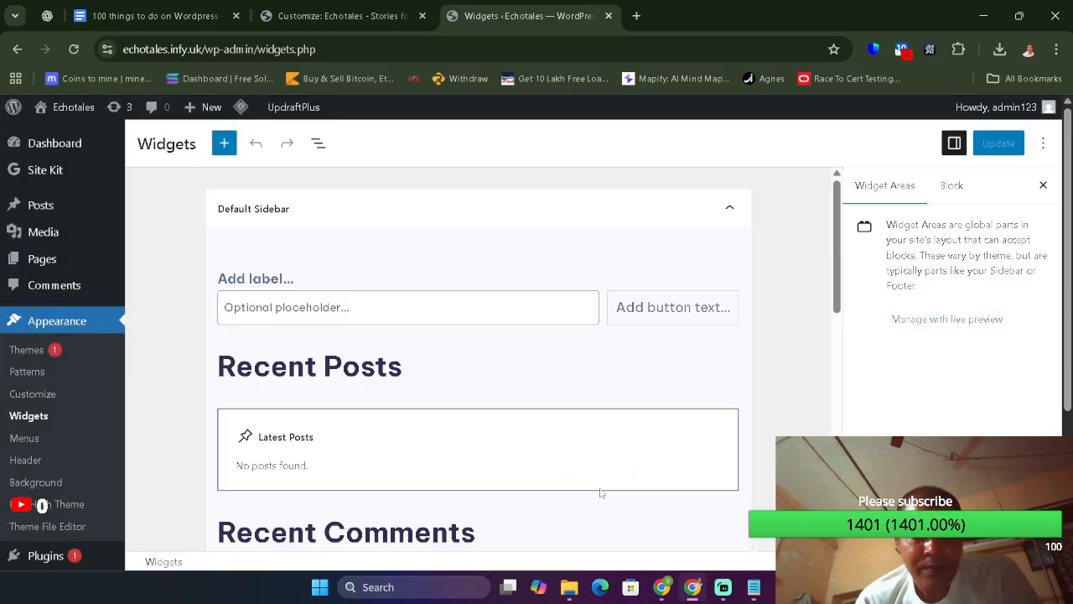
# - Look through the Default Sidebar blocks and the Footer 1, Footer 2 and Footer 3 widget areas
pyautogui.moveTo(835, 259); pyautogui.dragTo(824, 309)
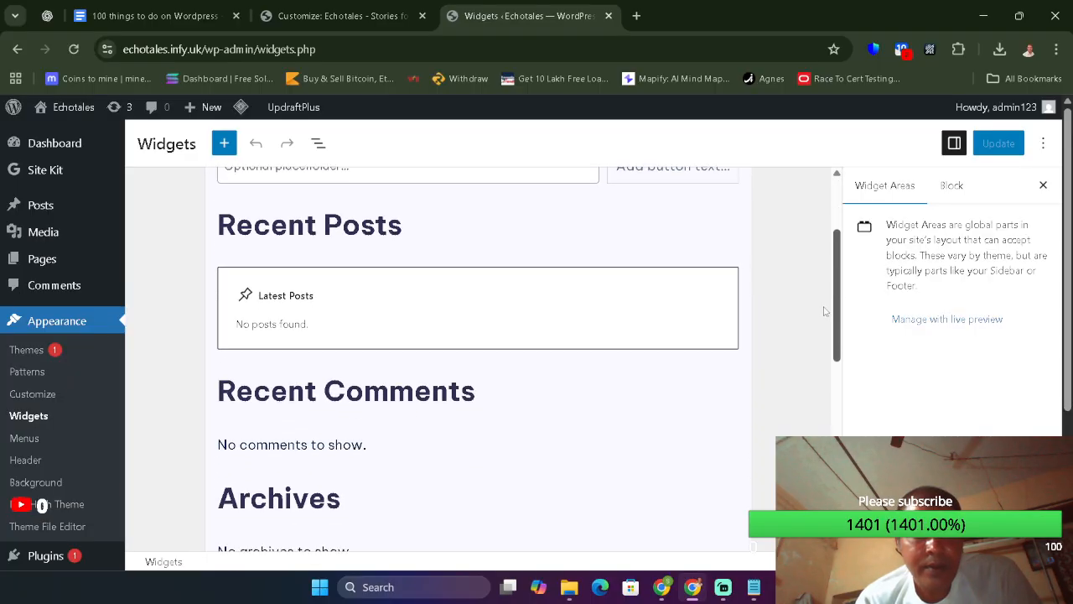
pyautogui.click(528, 306)
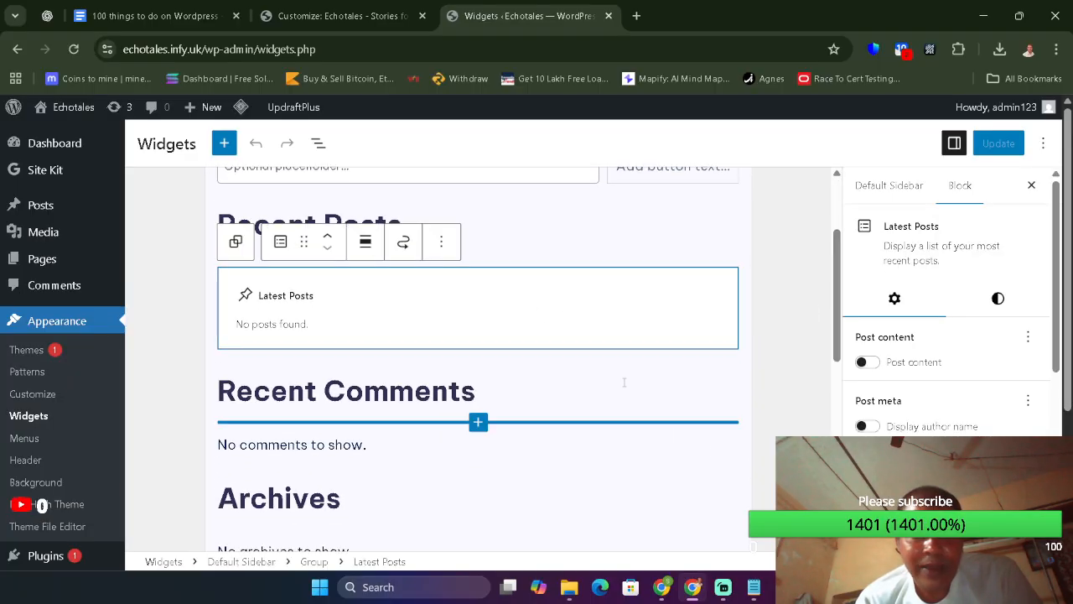
pyautogui.moveTo(837, 324); pyautogui.dragTo(836, 501)
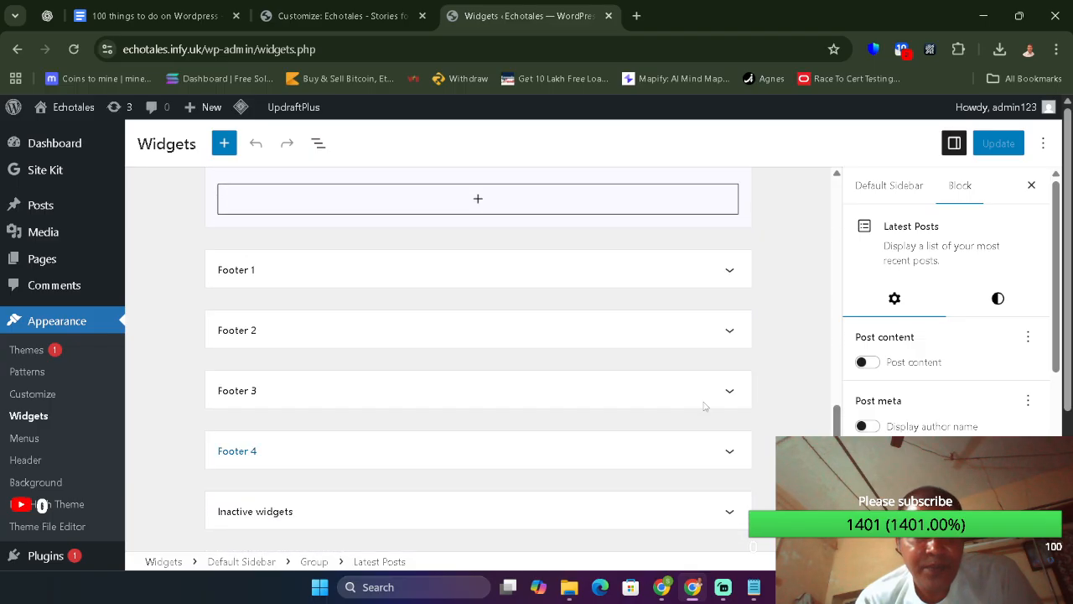
pyautogui.click(675, 275)
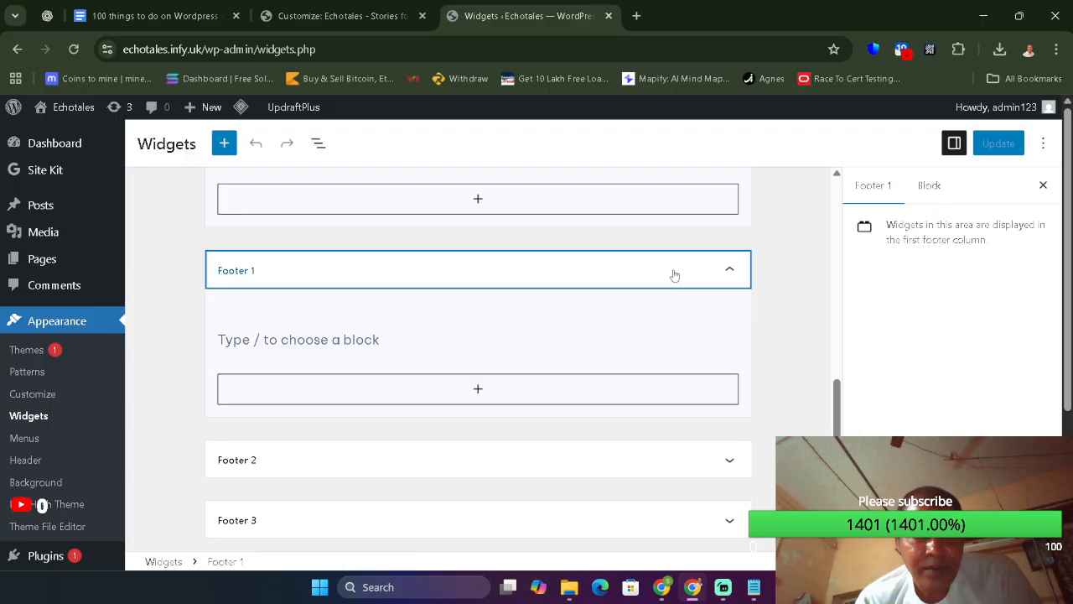
pyautogui.click(675, 275)
pyautogui.click(554, 329)
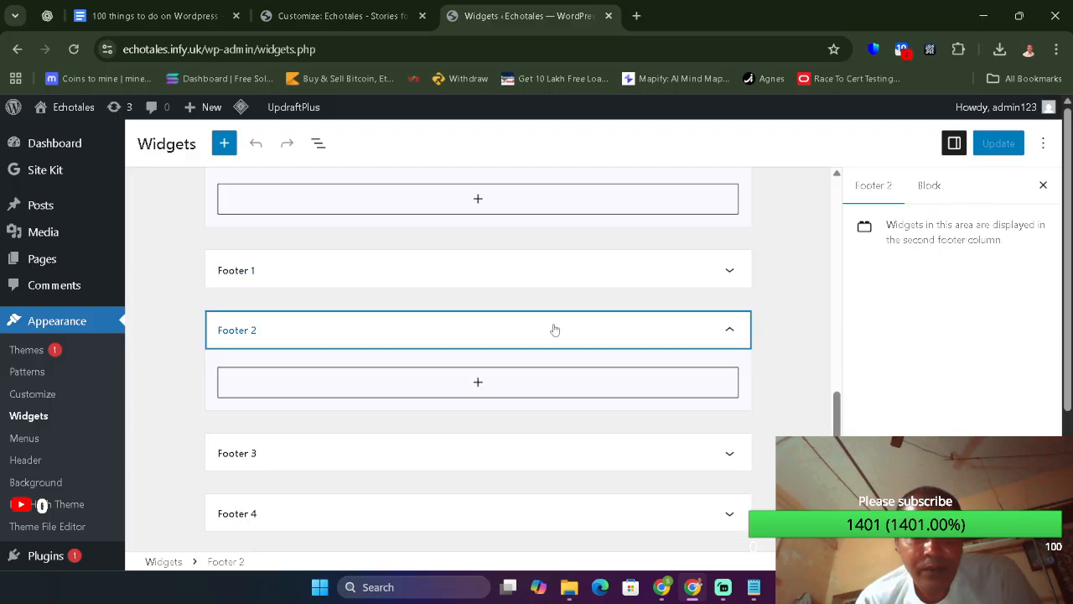
pyautogui.click(555, 329)
pyautogui.click(493, 387)
pyautogui.click(493, 387)
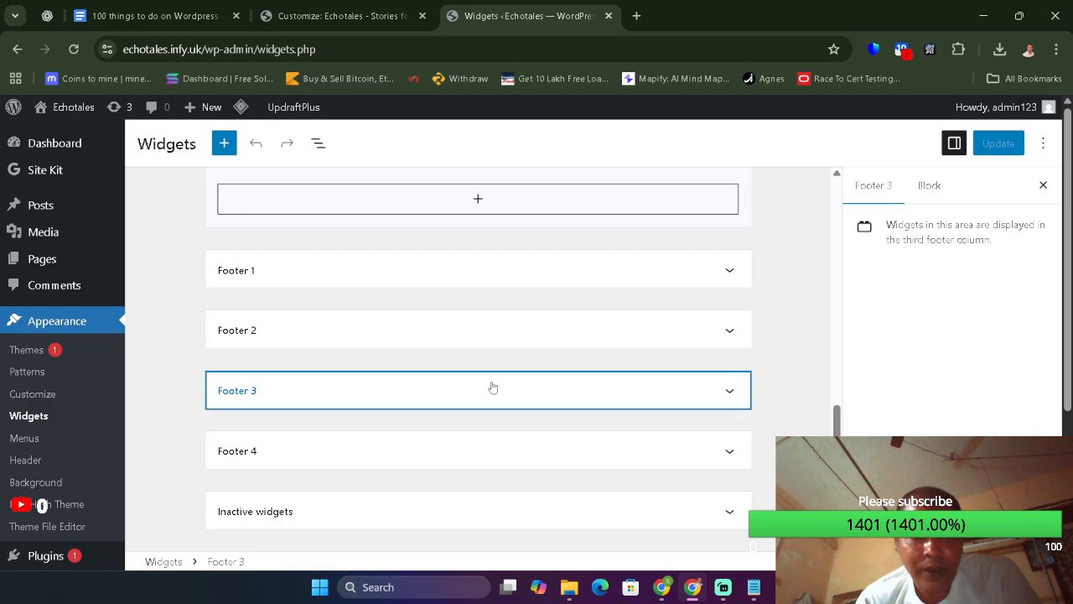
# - Review the list of widget areas and inspect the code block inside the Inactive widgets area
pyautogui.click(841, 457)
pyautogui.moveTo(837, 457); pyautogui.dragTo(827, 244)
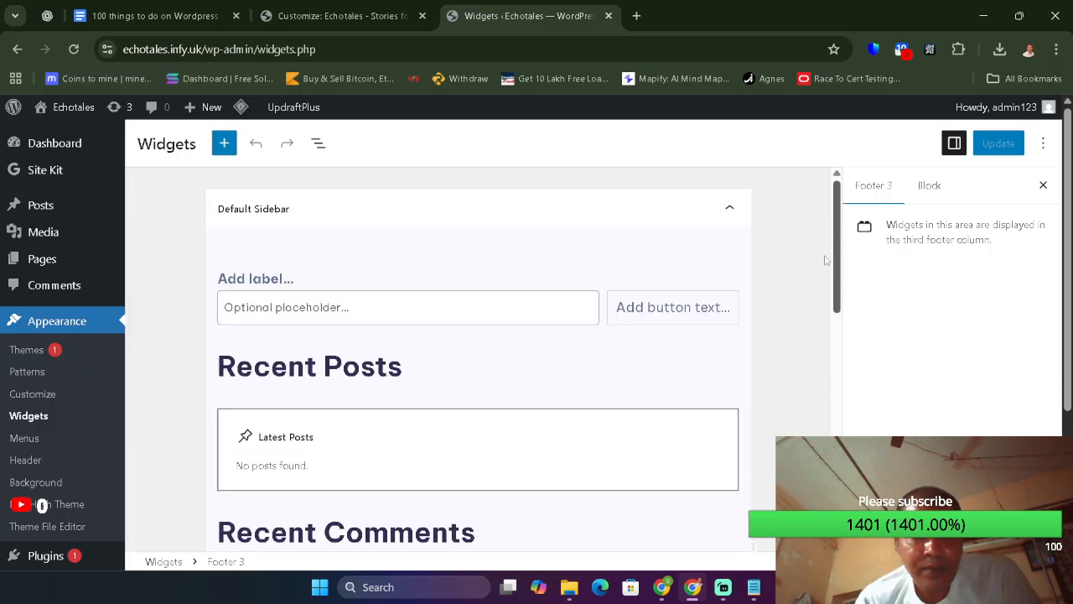
pyautogui.moveTo(825, 261); pyautogui.dragTo(825, 508)
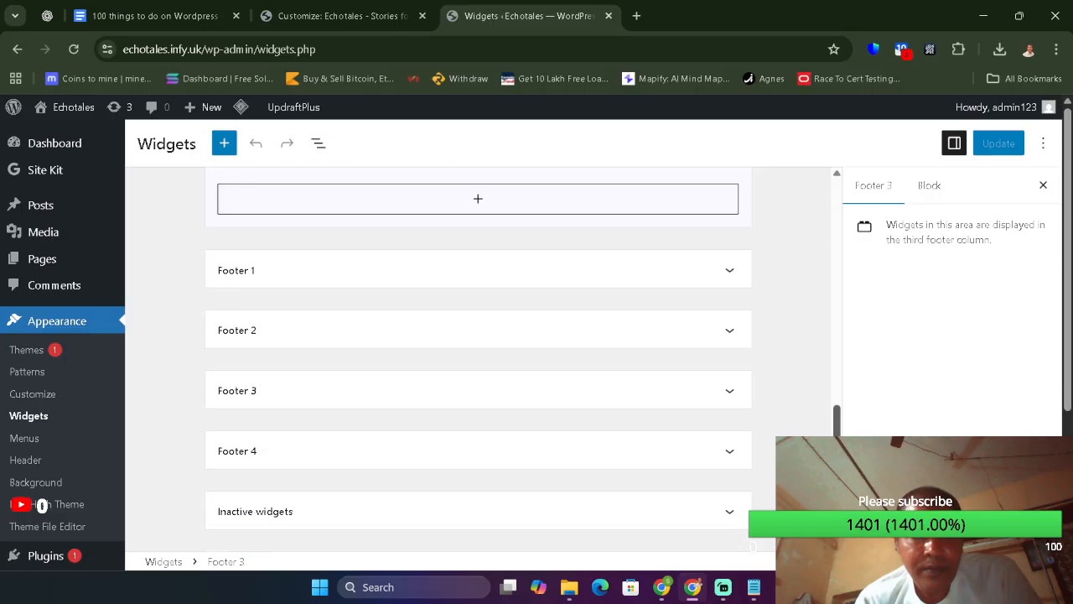
pyautogui.click(539, 515)
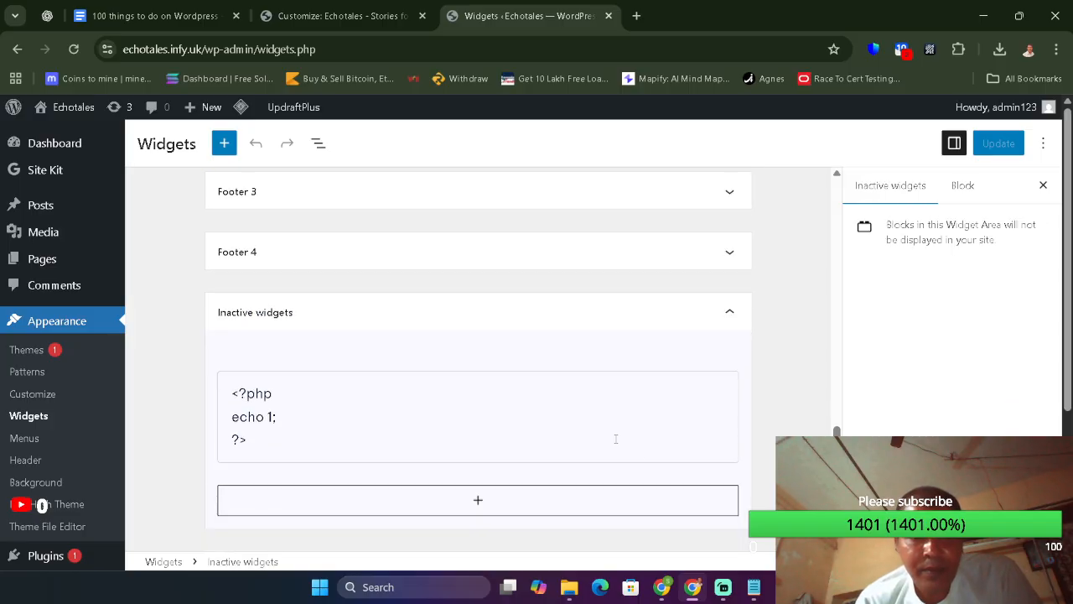
pyautogui.click(503, 419)
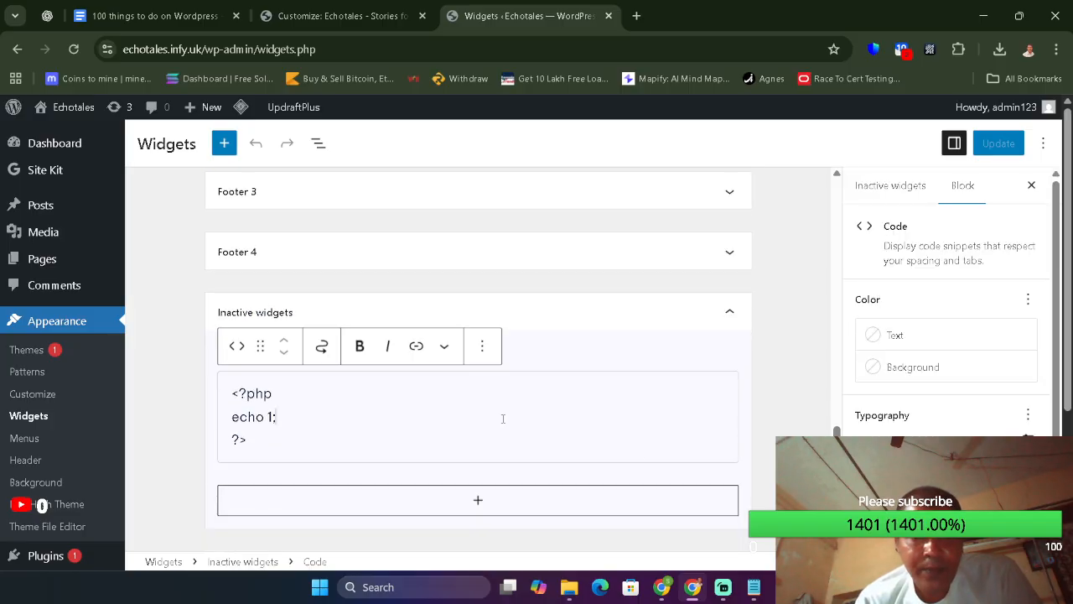
pyautogui.click(652, 326)
pyautogui.rightClick(652, 327)
pyautogui.click(517, 323)
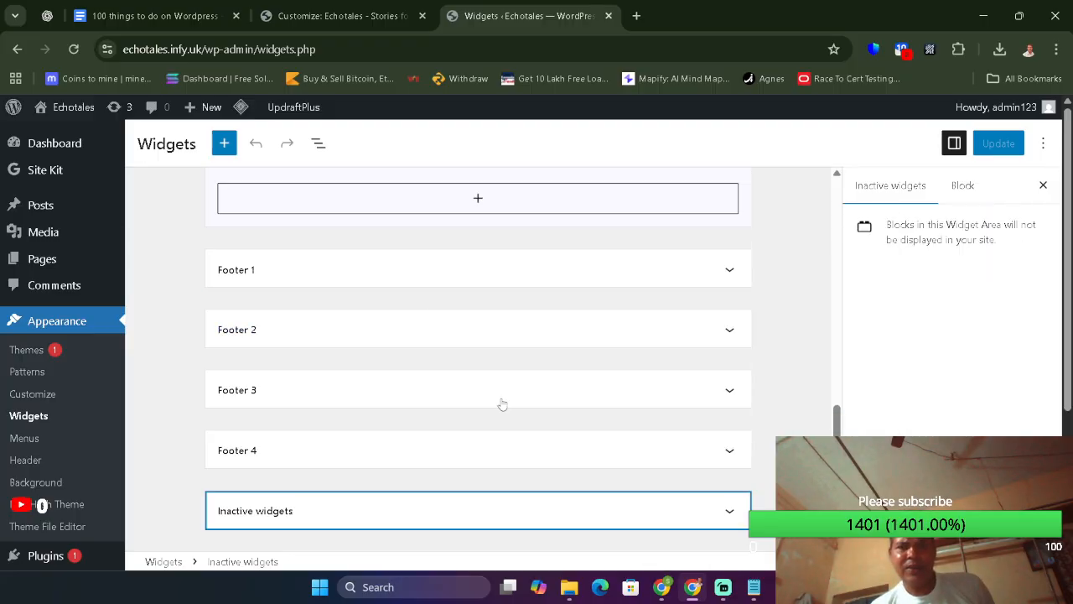
pyautogui.click(730, 512)
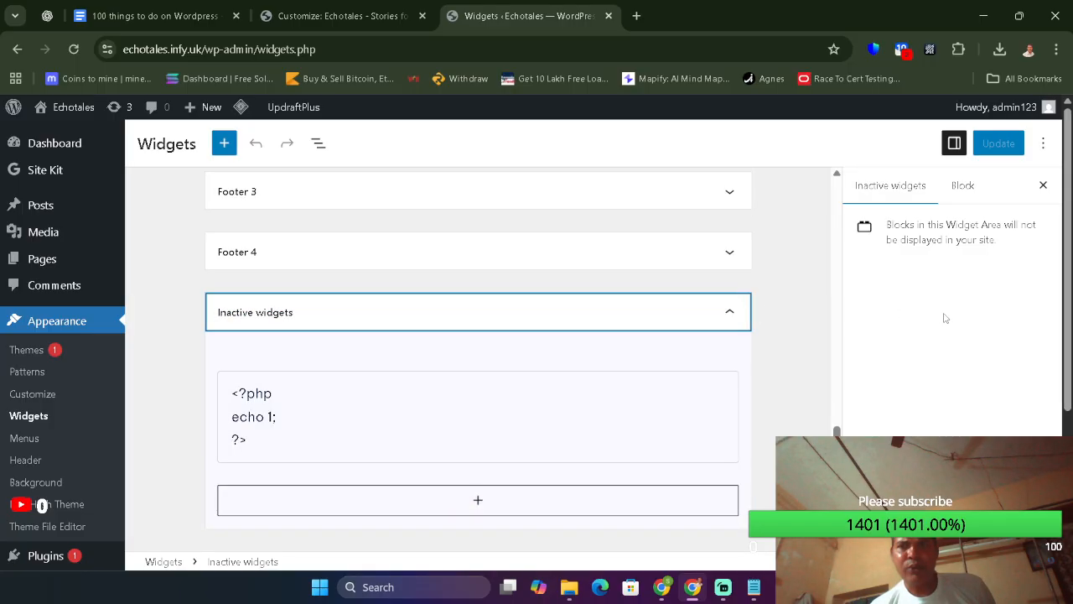
pyautogui.click(539, 319)
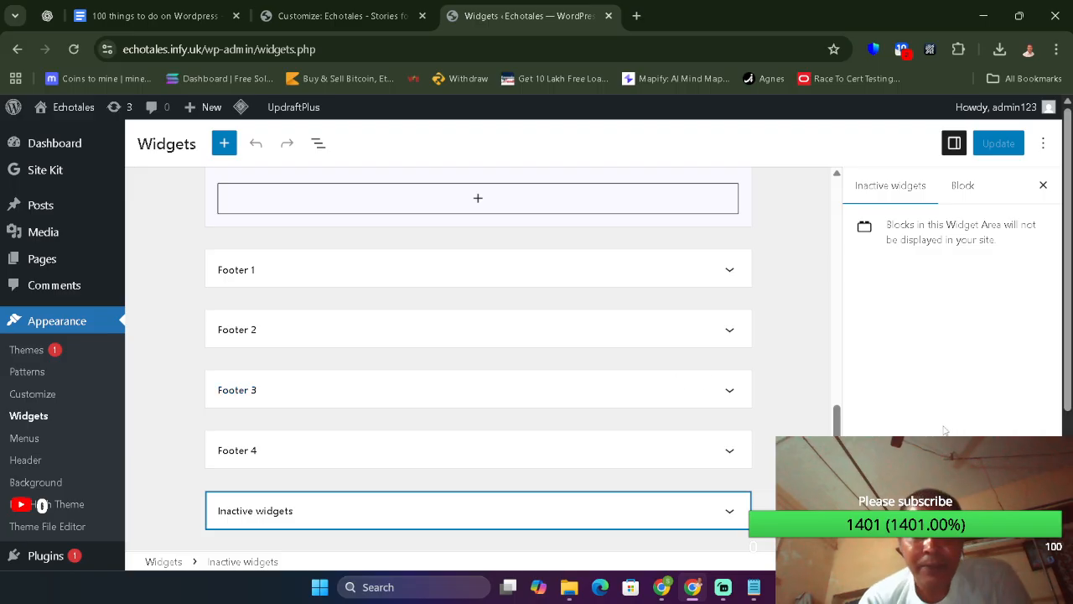
pyautogui.moveTo(836, 419); pyautogui.dragTo(839, 113)
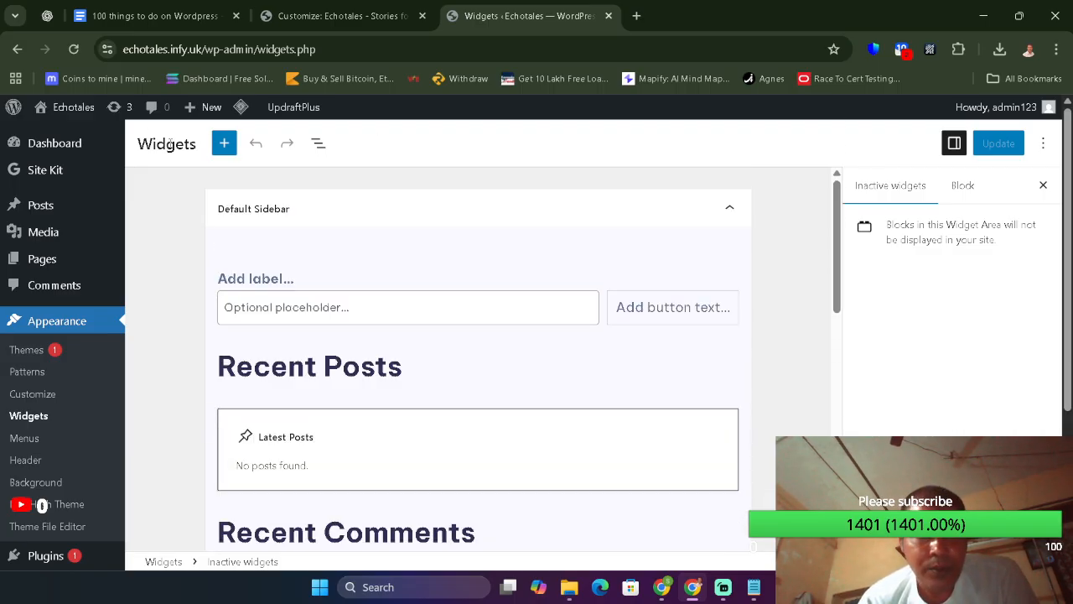
# - Check the footer on the site's home page and return to the Customizer
pyautogui.click(54, 107)
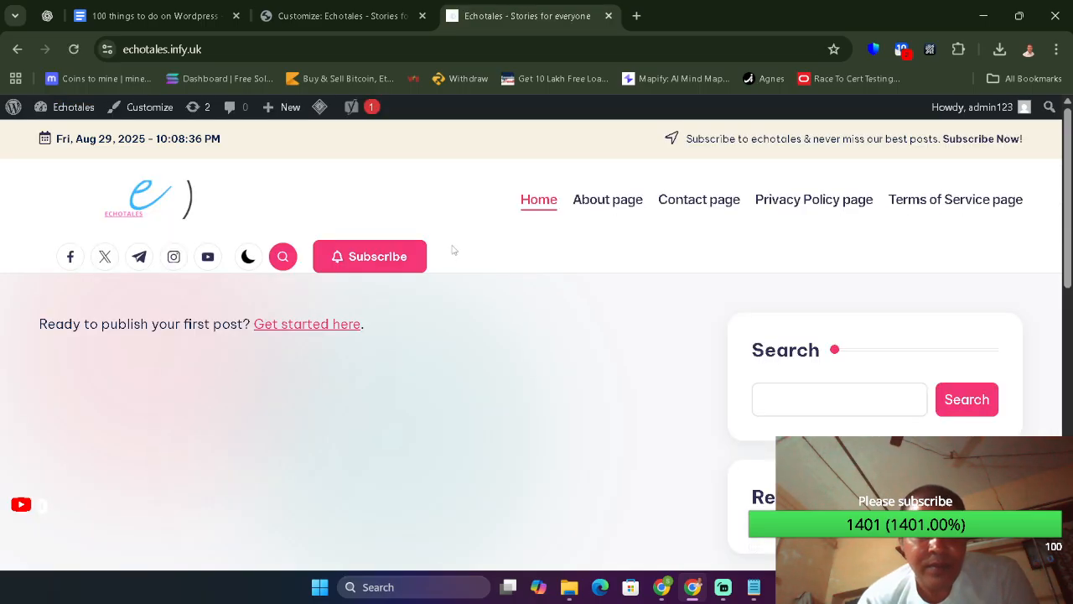
pyautogui.scroll(-8, 453, 251)
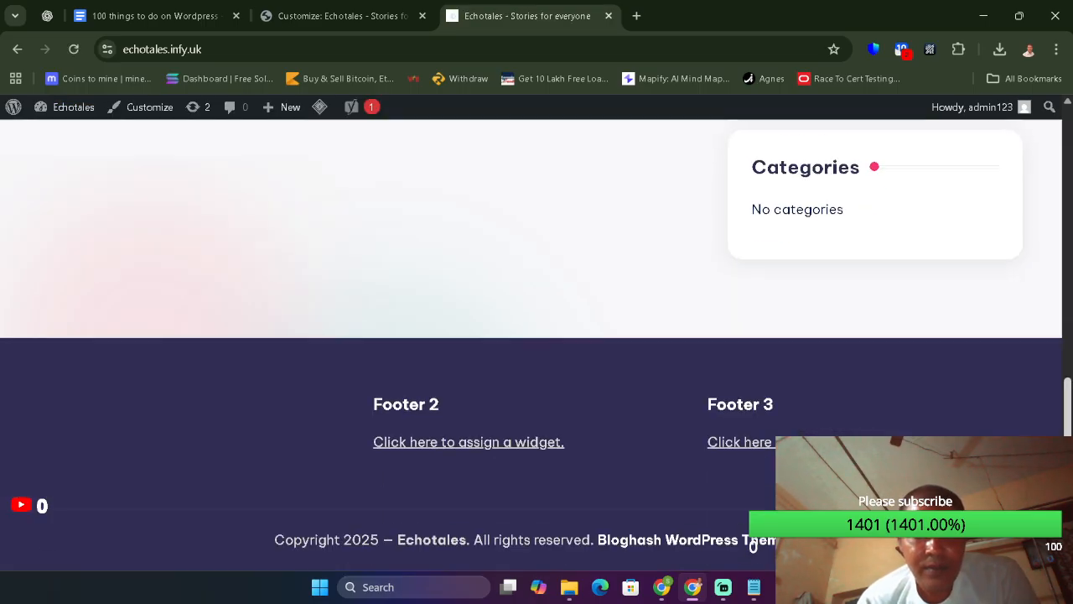
pyautogui.click(344, 15)
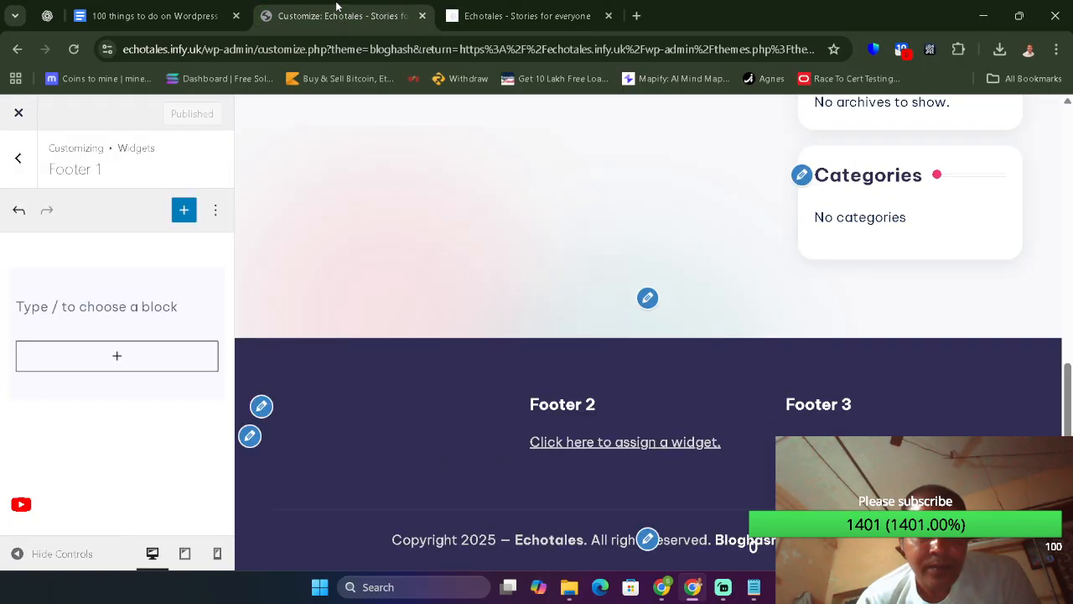
# - Look at the Main Footer settings in the Customizer and reopen the Footer 1 widget area for editing
pyautogui.click(18, 158)
pyautogui.click(140, 356)
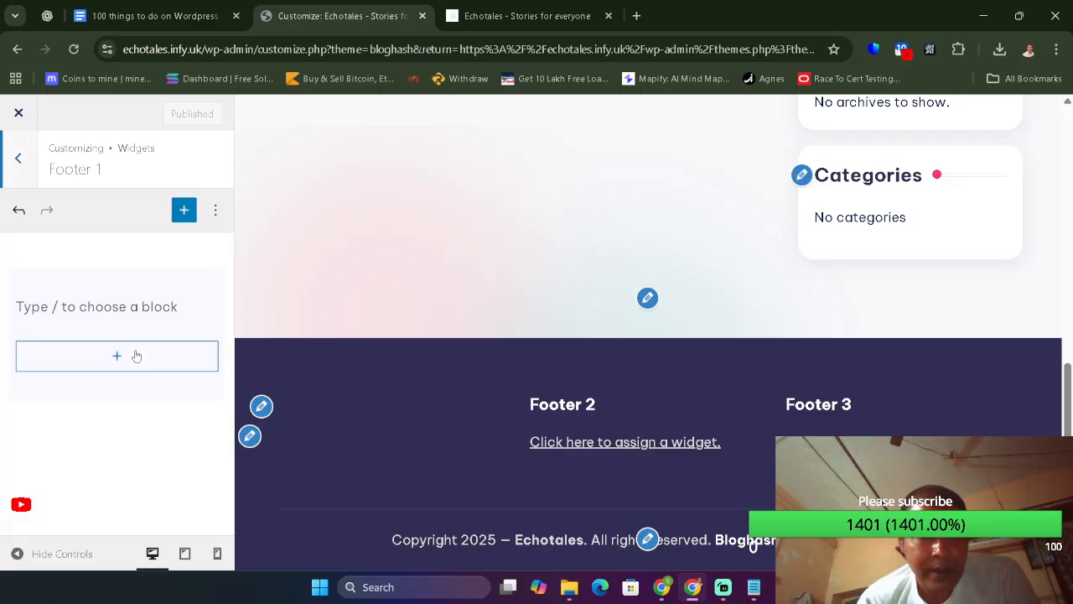
pyautogui.click(251, 437)
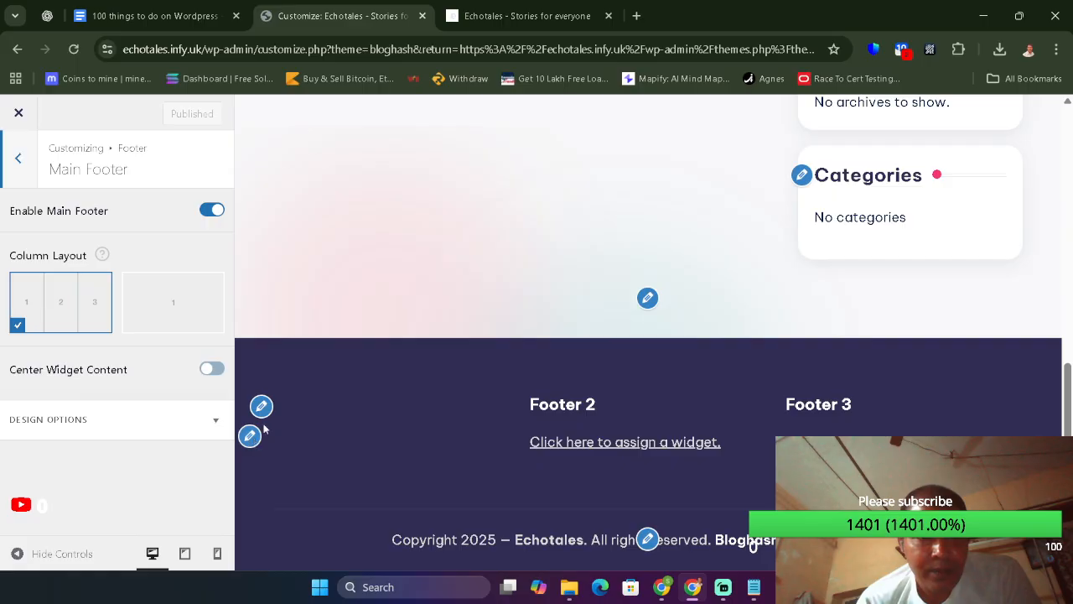
pyautogui.click(261, 406)
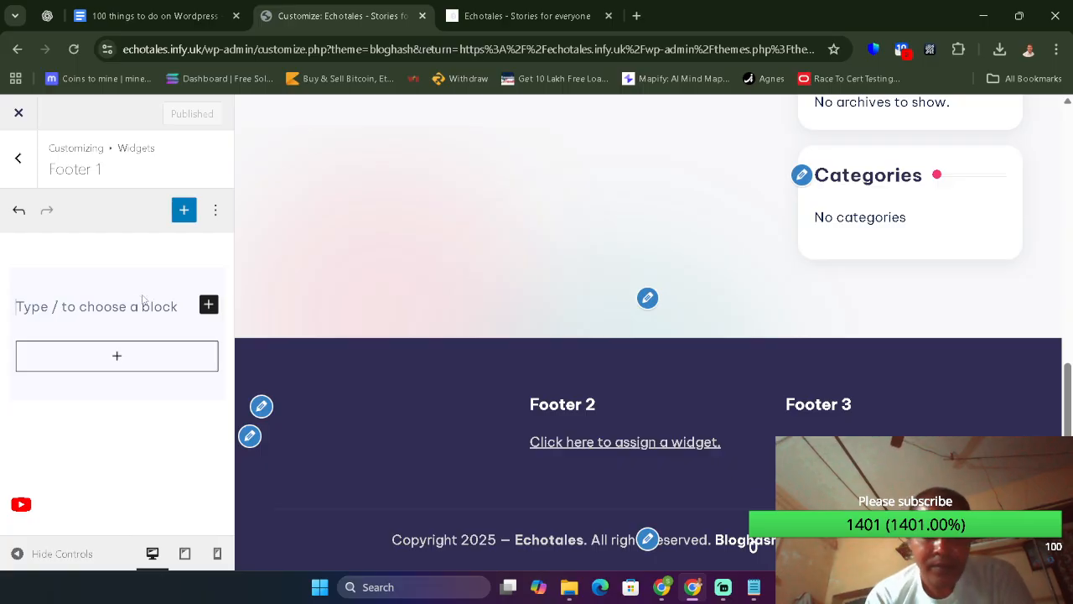
# - Add a Gallery block to the Footer 1 widget area and open the media library for its images
pyautogui.write('<')
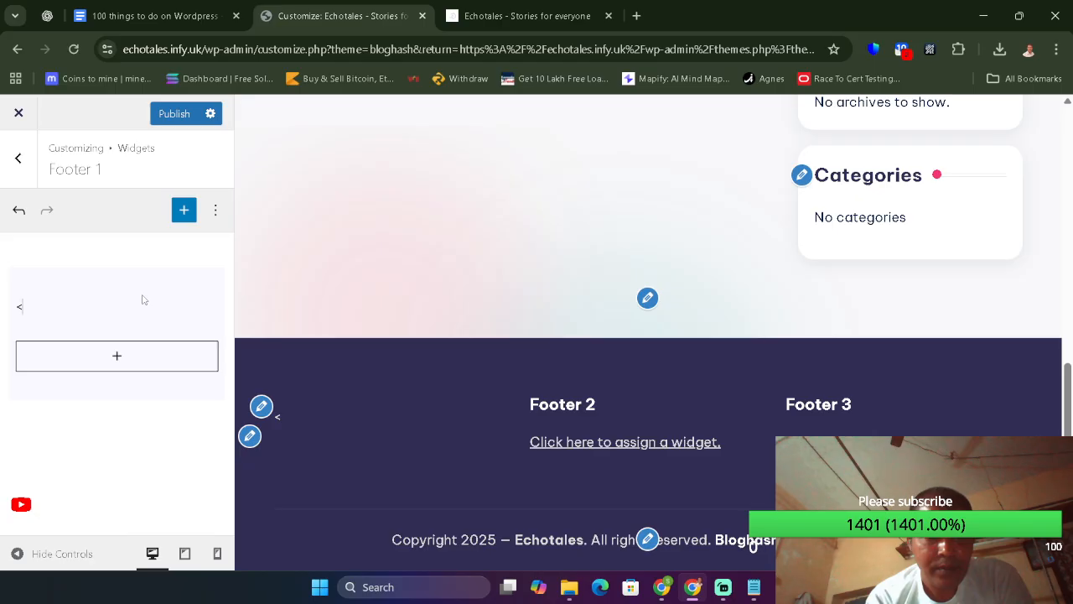
pyautogui.press('BackSpace')
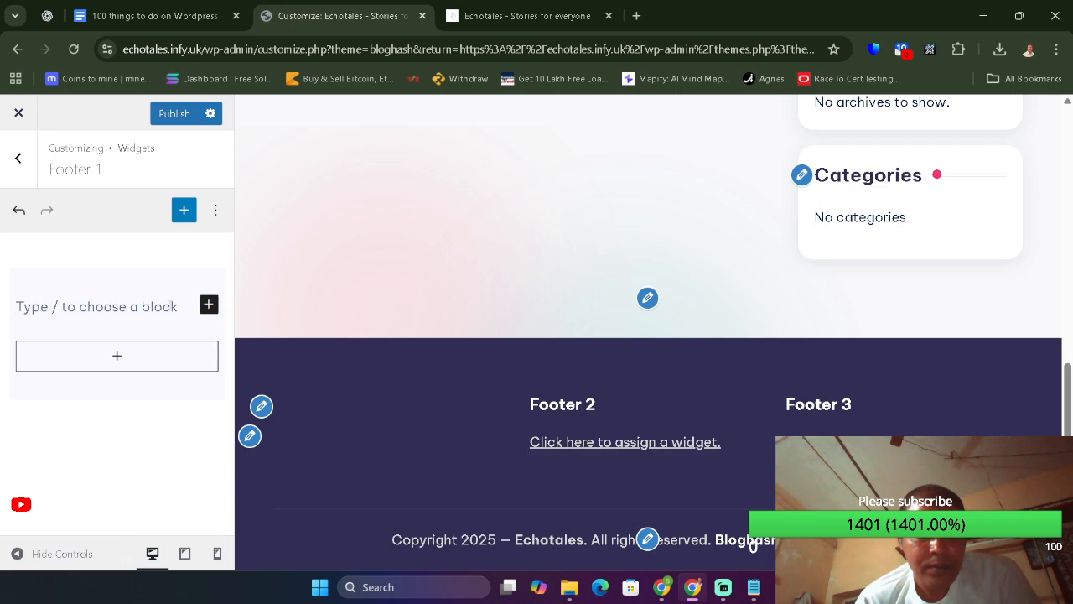
pyautogui.click(207, 305)
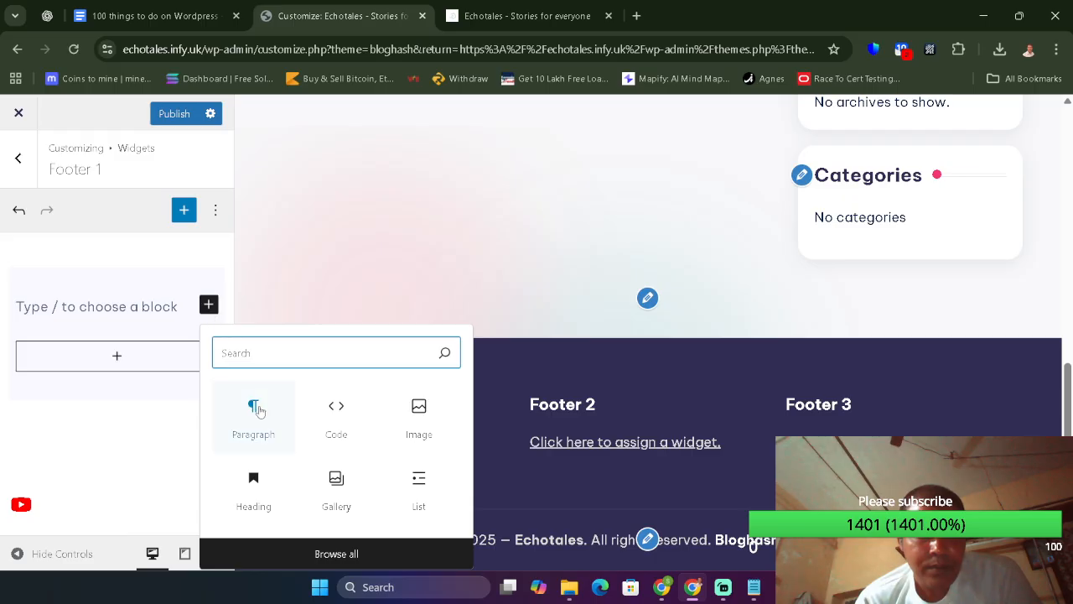
pyautogui.click(336, 498)
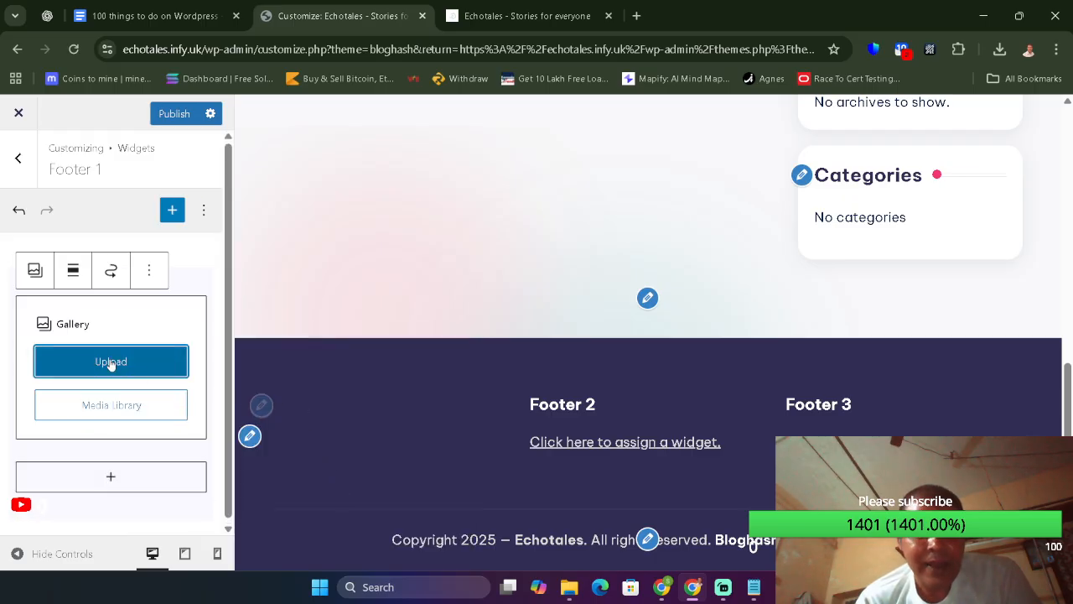
pyautogui.click(106, 362)
pyautogui.click(108, 407)
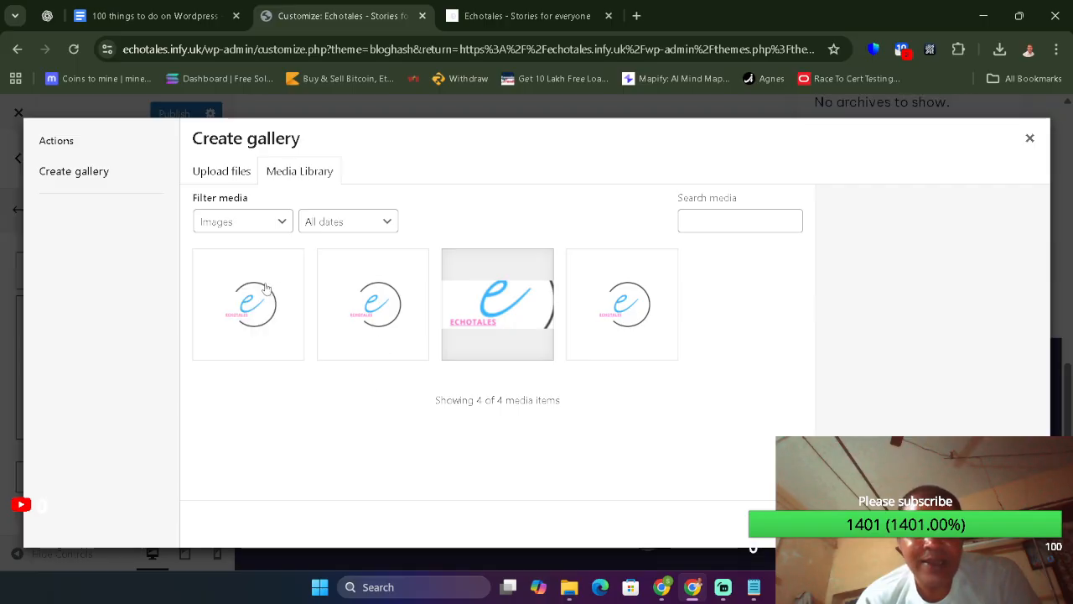
# - Create a gallery with cropped-Echotales-logo.png, insert it in Footer 1 and publish the change
pyautogui.click(467, 298)
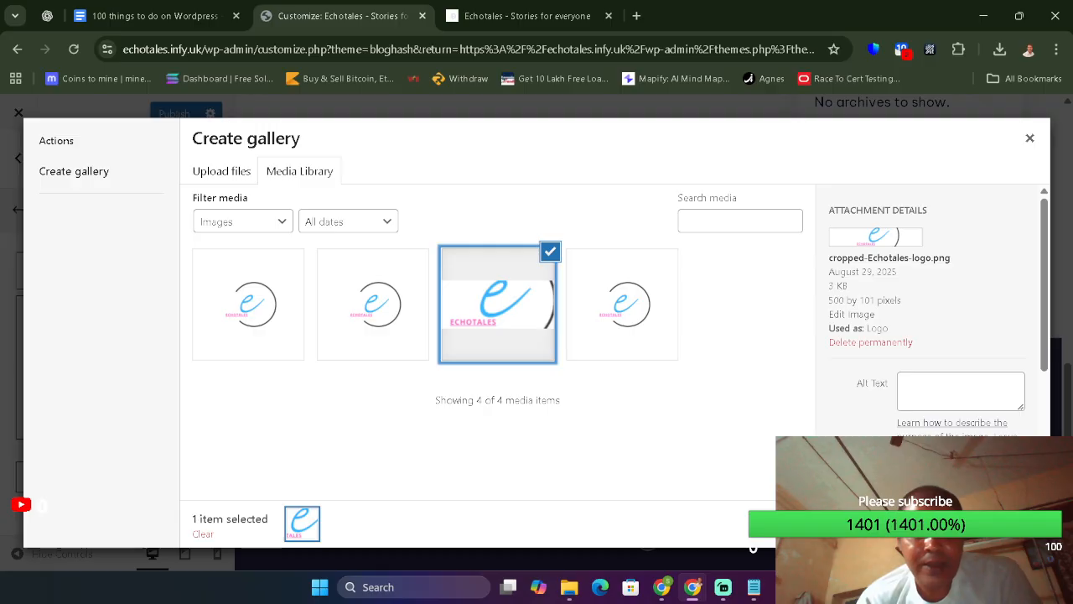
pyautogui.click(979, 524)
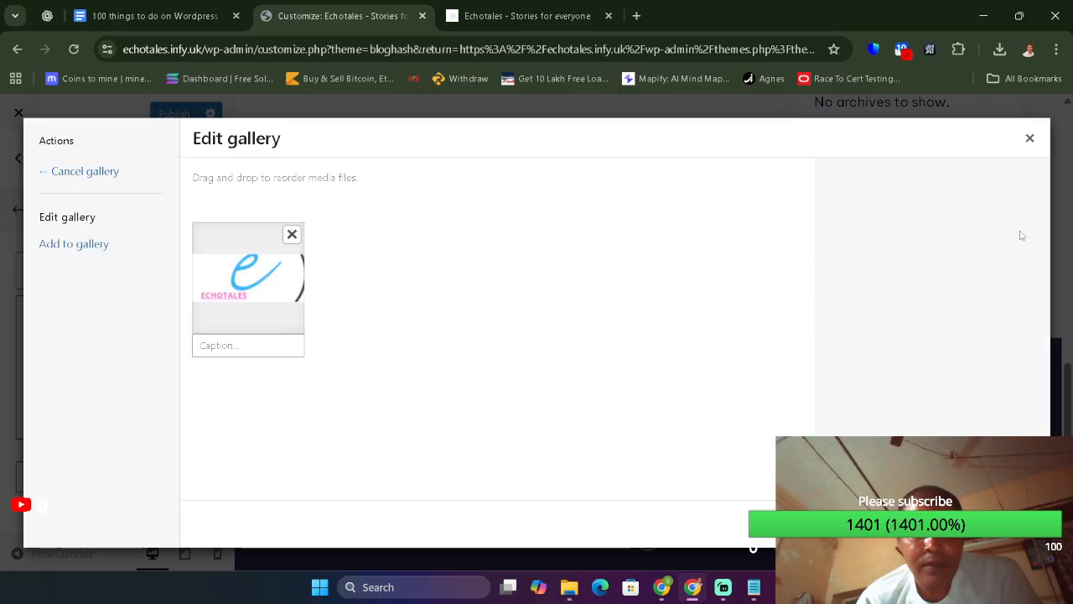
pyautogui.click(59, 172)
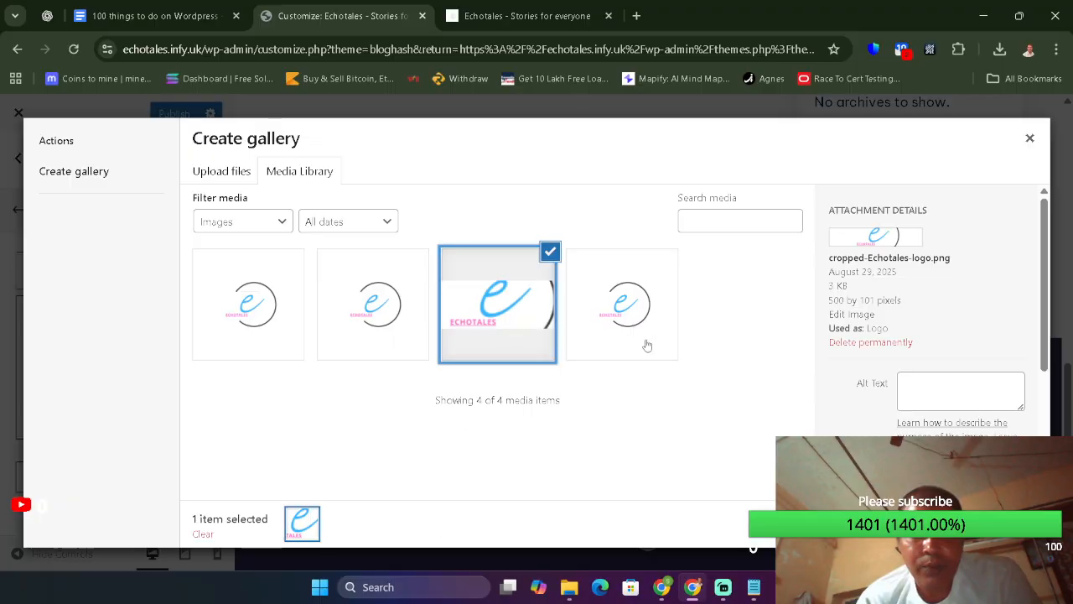
pyautogui.scroll(-3, 992, 354)
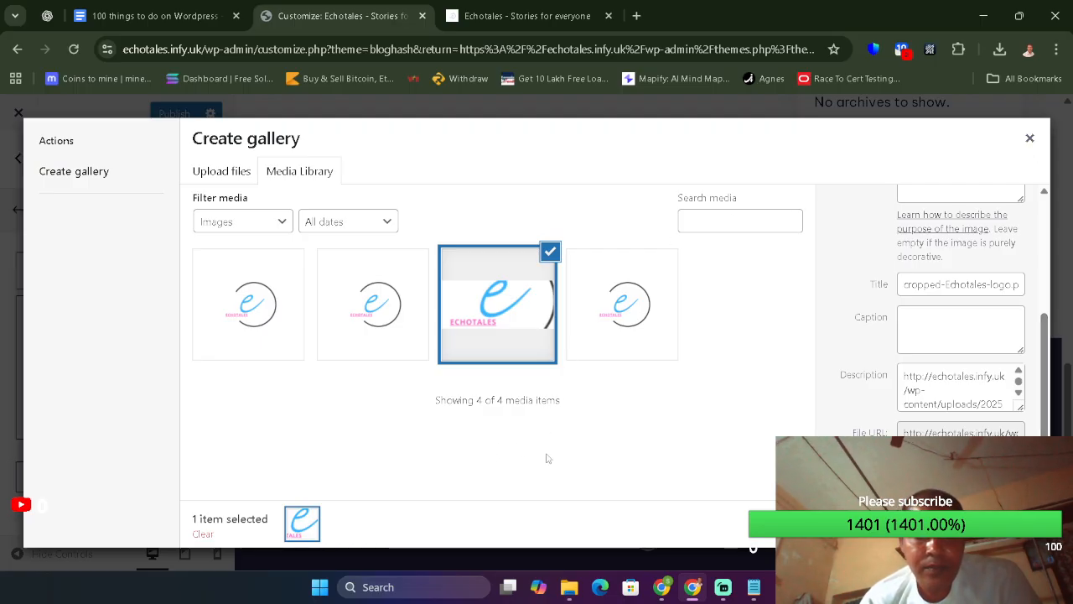
pyautogui.click(977, 524)
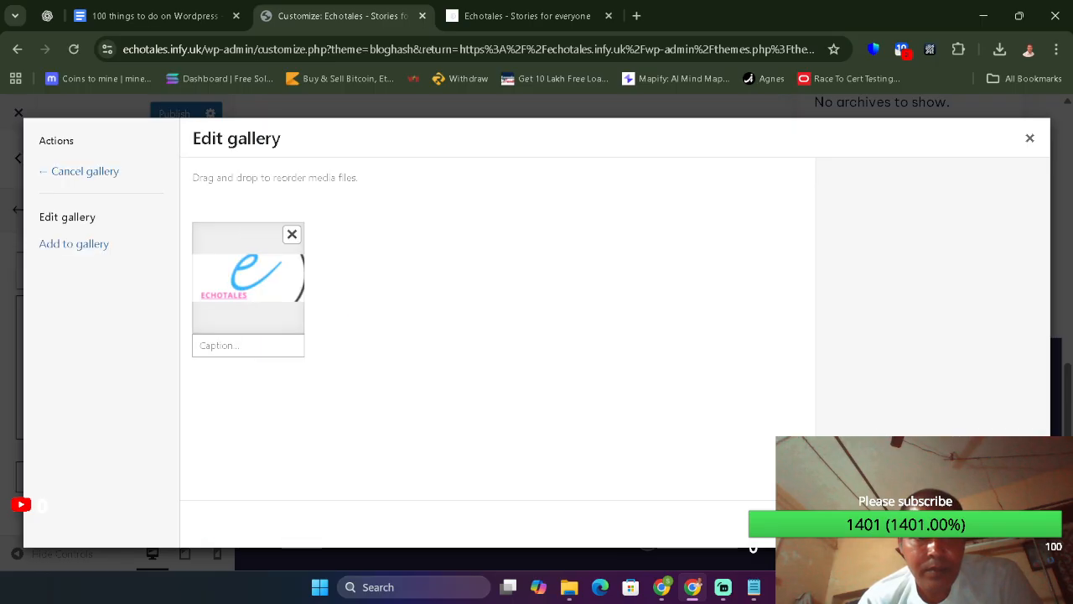
pyautogui.click(976, 524)
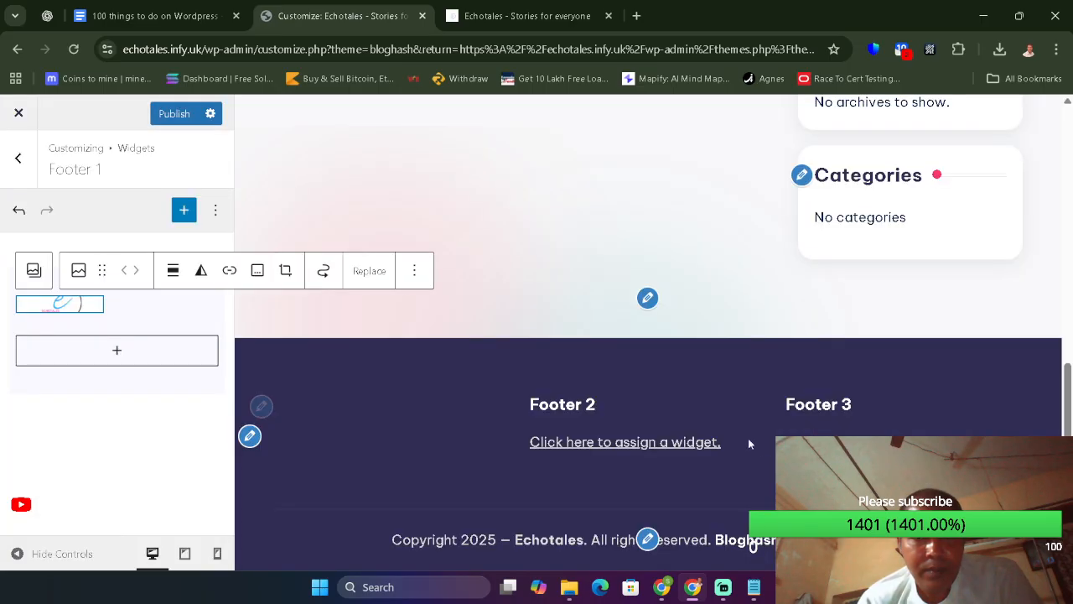
pyautogui.click(166, 119)
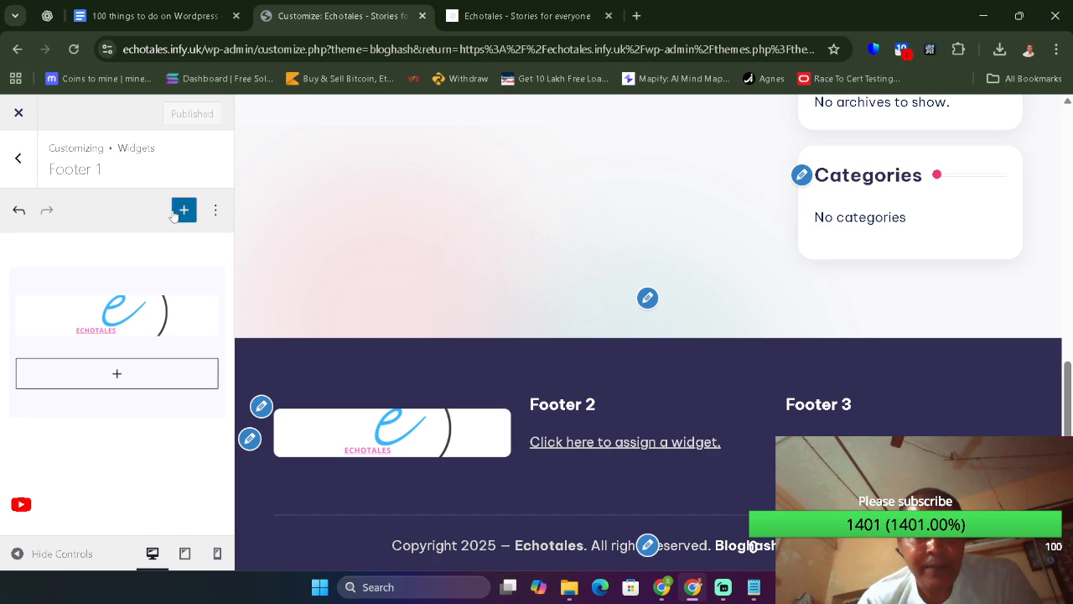
# - Reload the site's home page and check the published logo in the footer
pyautogui.click(510, 18)
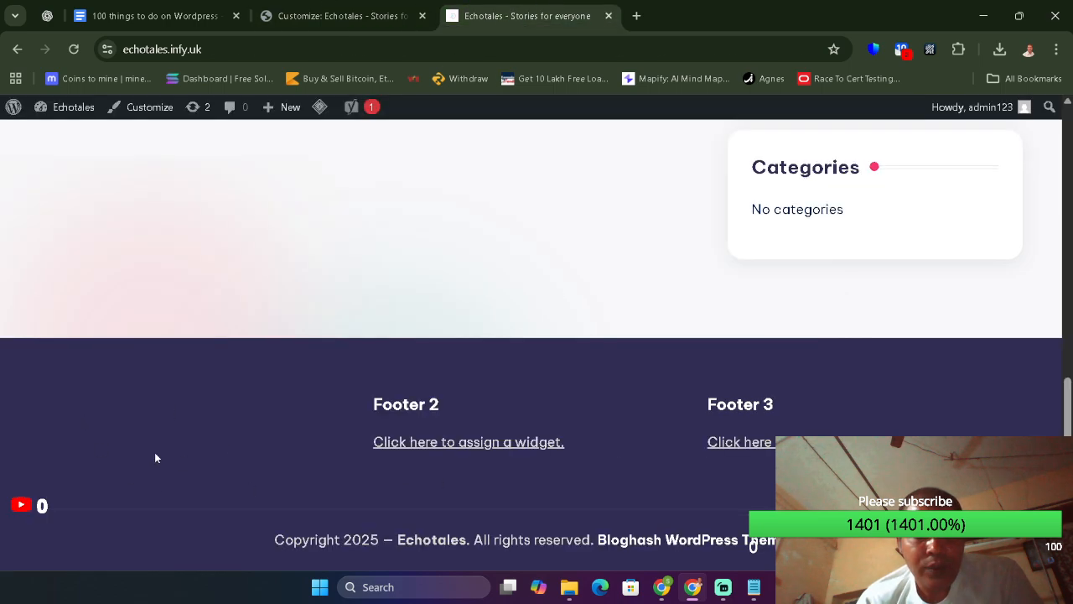
pyautogui.click(74, 48)
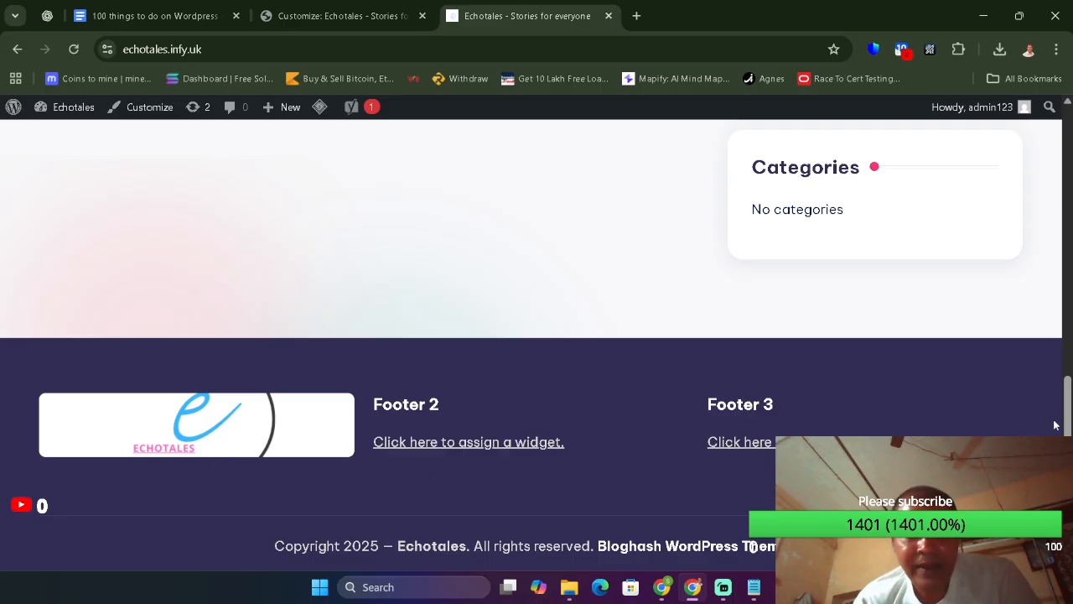
pyautogui.moveTo(1067, 486); pyautogui.dragTo(1067, 489)
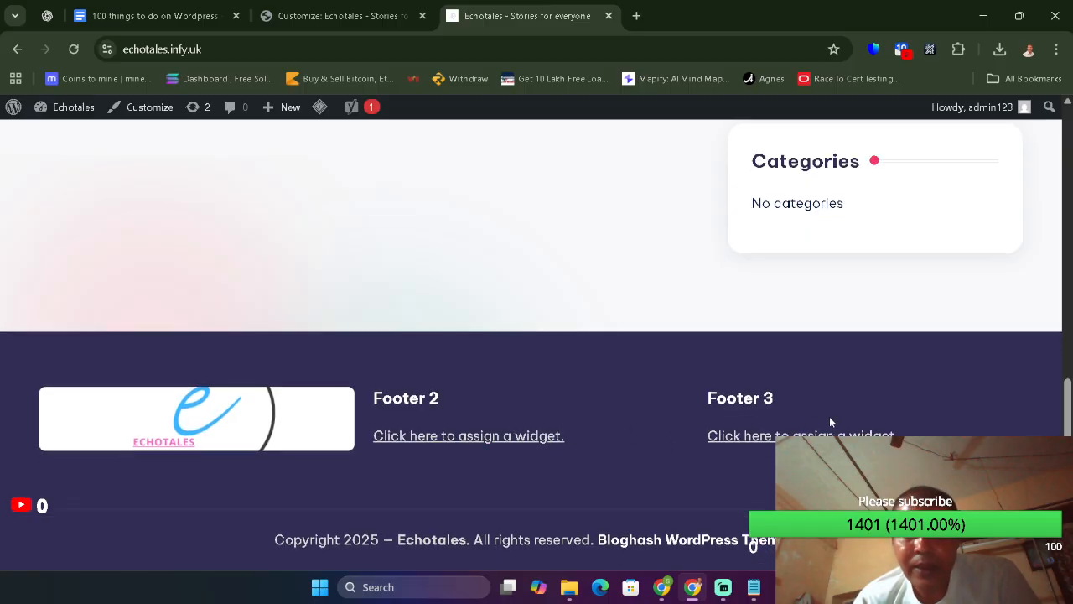
pyautogui.moveTo(1070, 432)
pyautogui.mouseDown()
pyautogui.moveTo(1069, 158)
pyautogui.moveTo(1069, 430)
pyautogui.mouseUp()
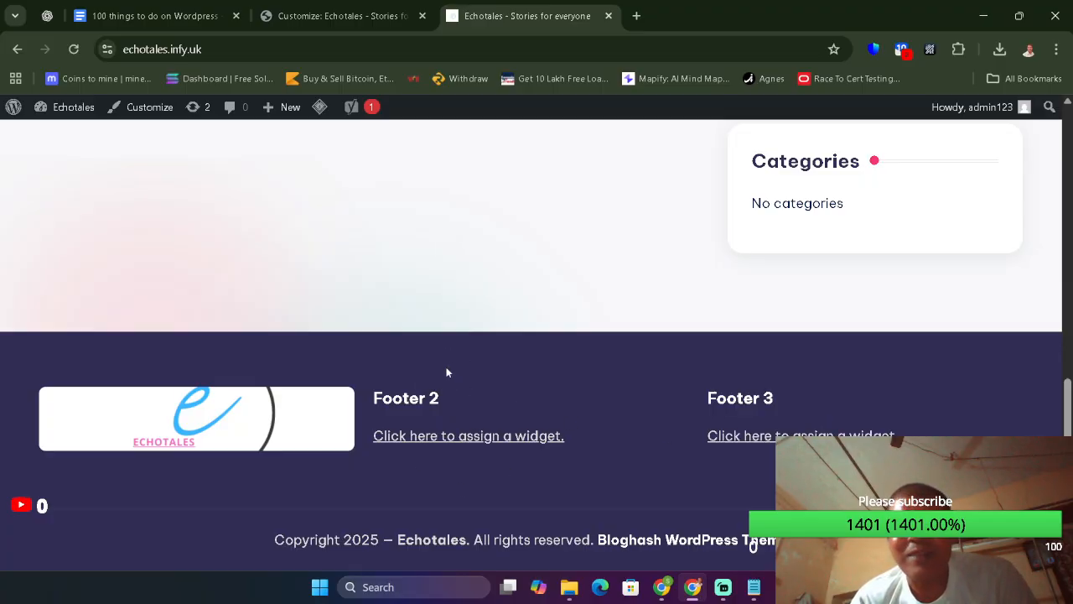
# - Review the setup tasks in the "100 things to do on Wordpress" document and highlight the sidebar widgets task
pyautogui.click(159, 15)
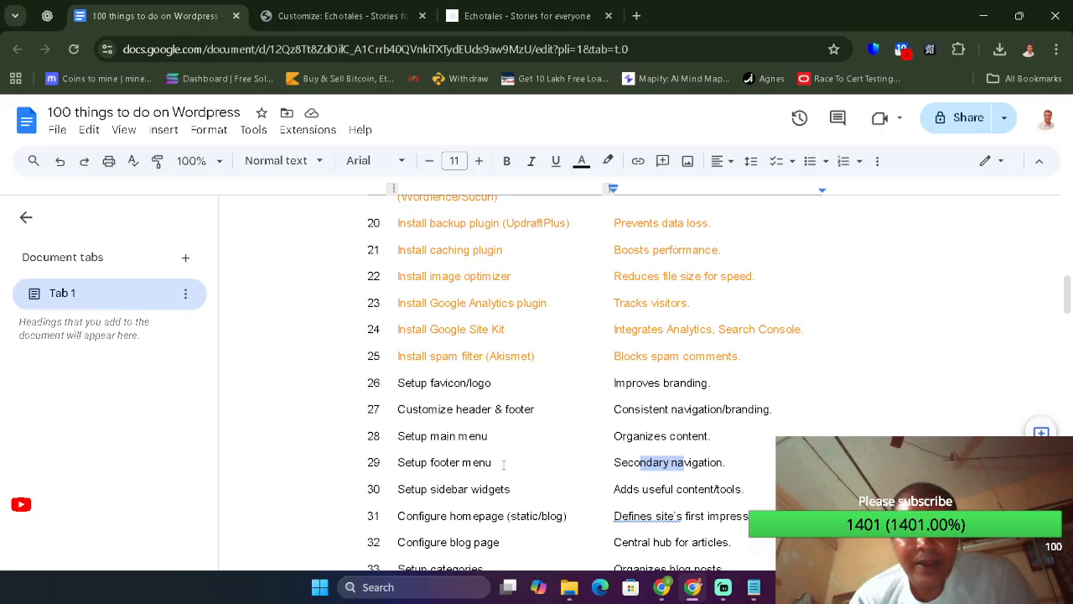
pyautogui.scroll(-2, 503, 464)
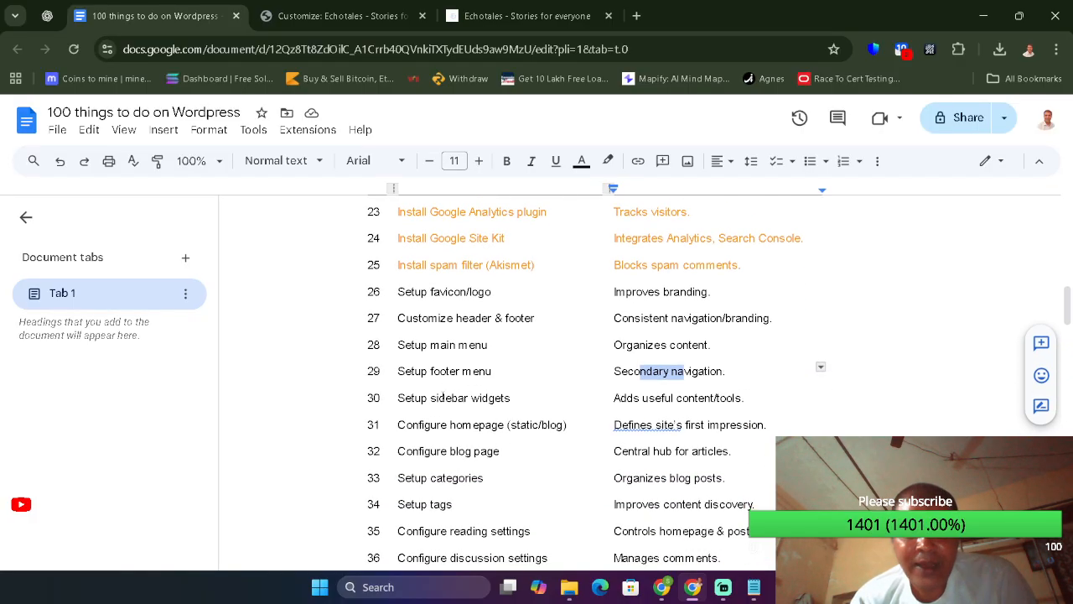
pyautogui.moveTo(439, 398); pyautogui.dragTo(498, 400)
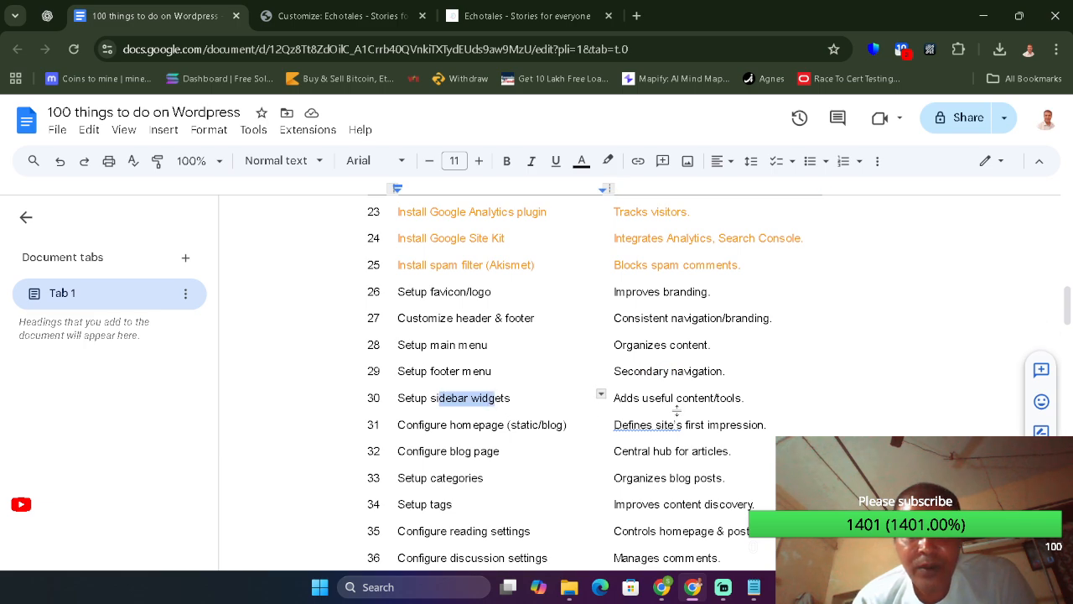
# - Examine the sidebar and footer widgets on the site's home page, and return to the task document
pyautogui.click(503, 5)
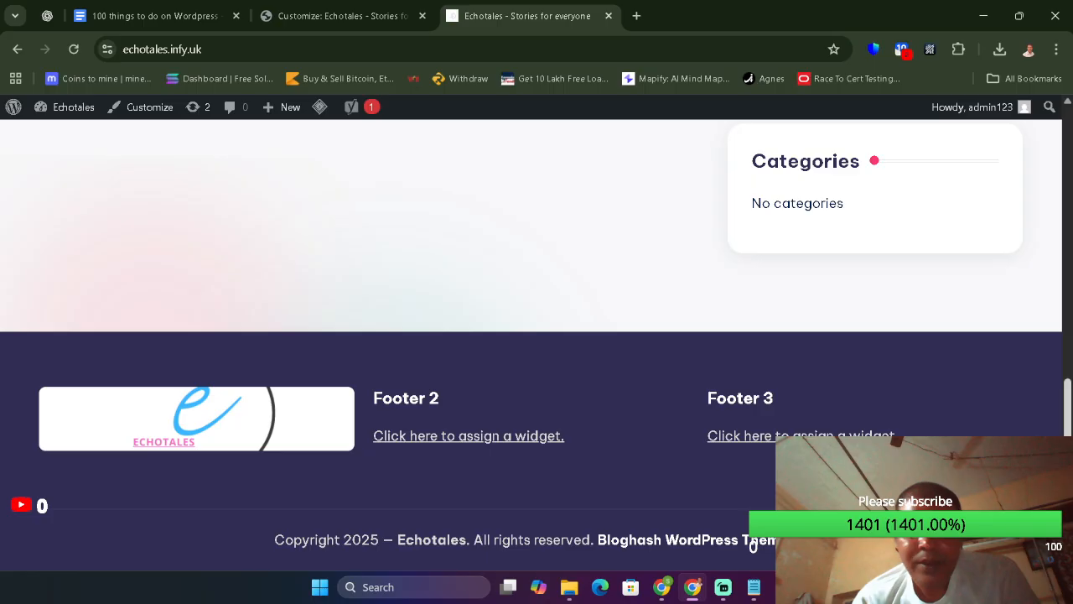
pyautogui.scroll(10, 536, 335)
pyautogui.moveTo(1069, 210); pyautogui.dragTo(1068, 236)
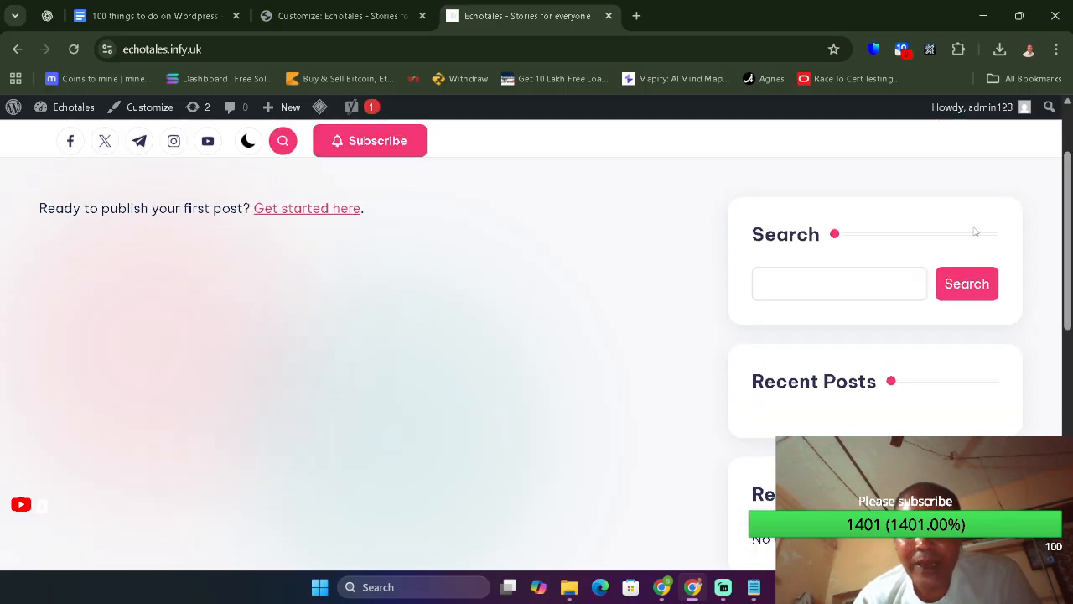
pyautogui.moveTo(1068, 285); pyautogui.dragTo(1068, 513)
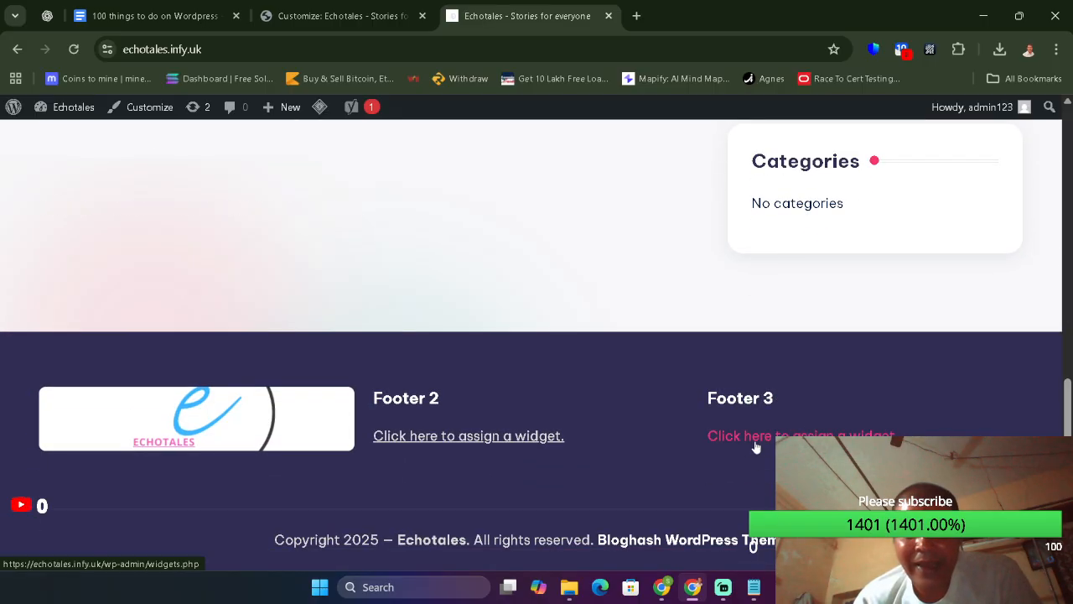
pyautogui.click(167, 12)
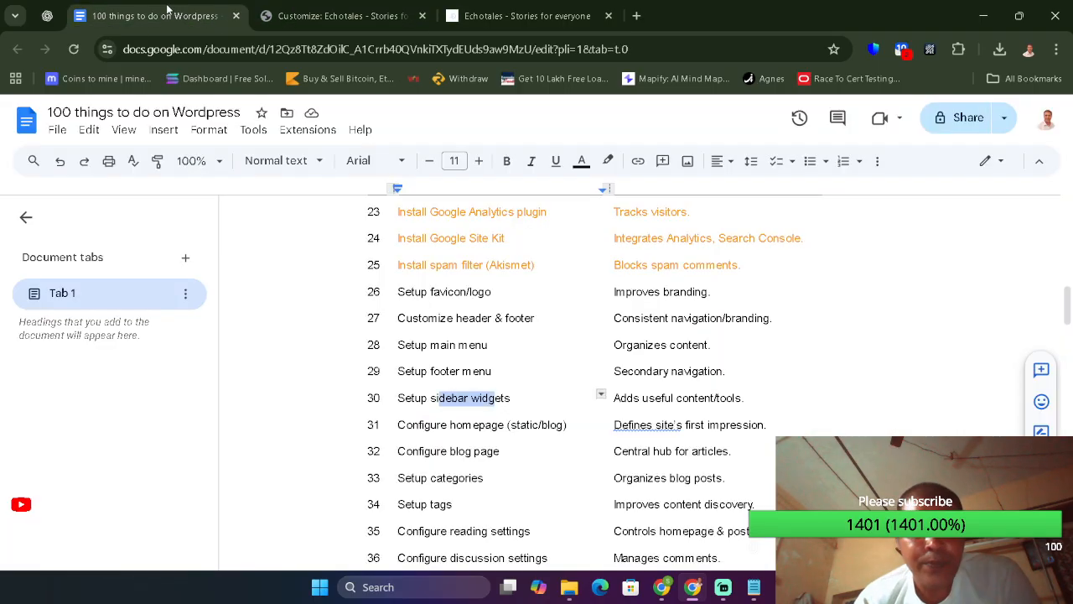
# - Return to the Customizer, leave the Footer 1 widget area and open the theme's Sidebar settings
pyautogui.click(318, 12)
pyautogui.click(17, 157)
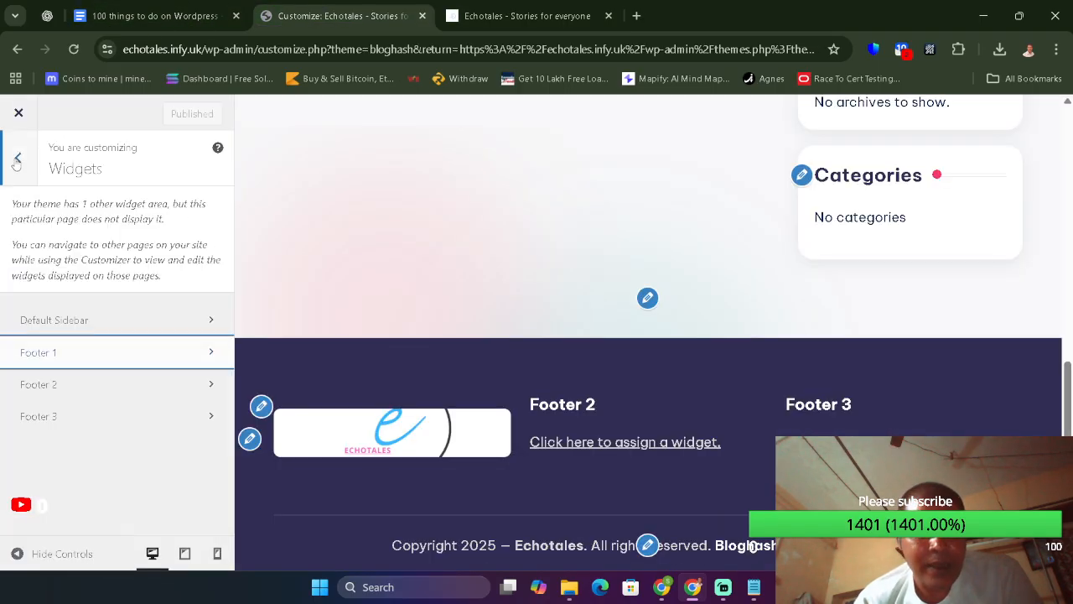
pyautogui.click(15, 161)
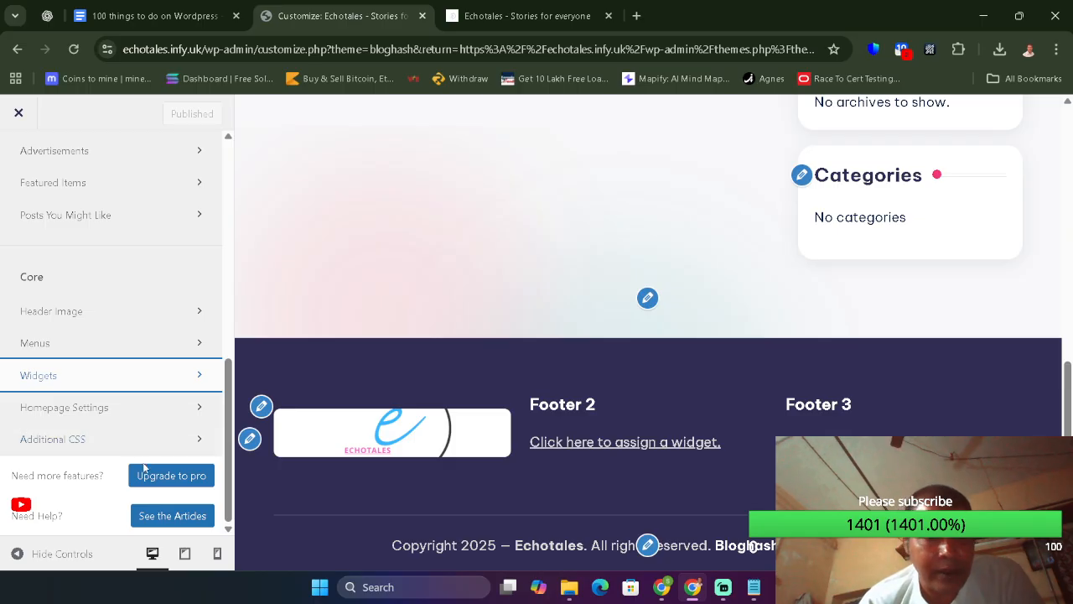
pyautogui.scroll(1, 145, 274)
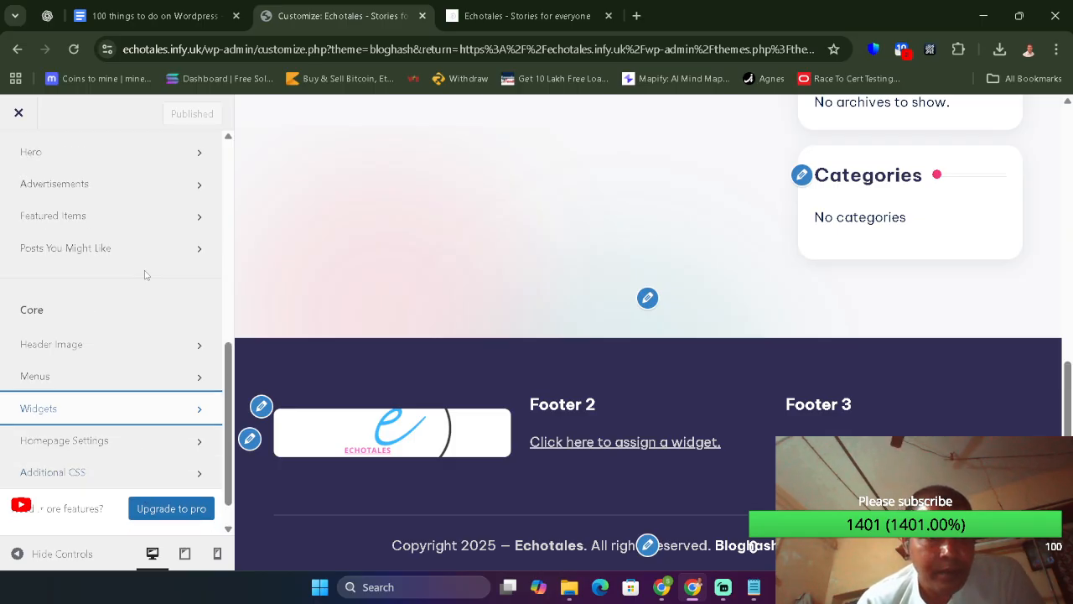
pyautogui.scroll(5, 145, 274)
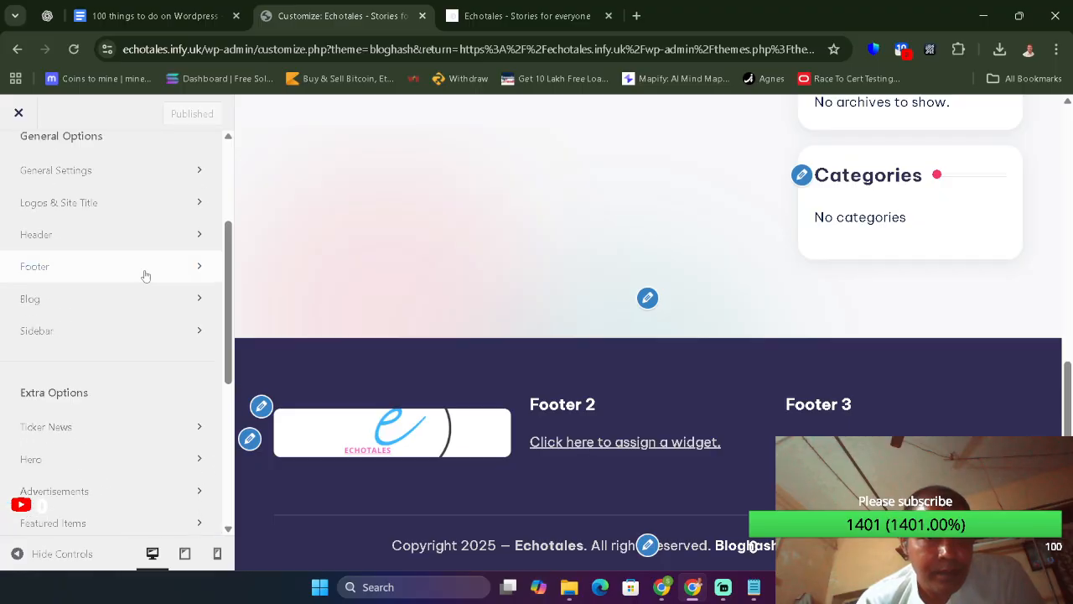
pyautogui.click(68, 335)
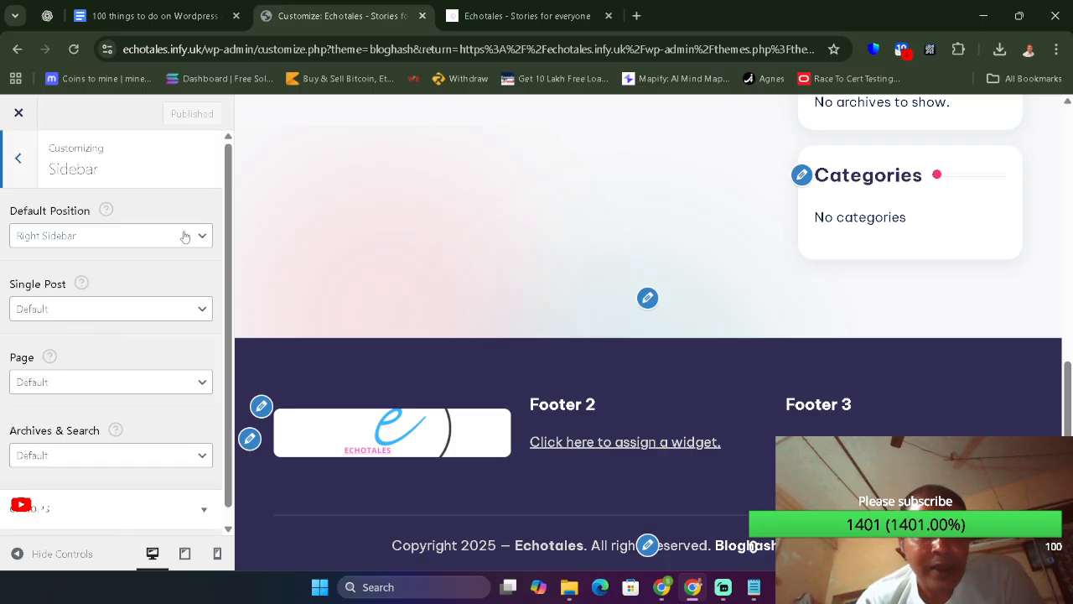
# - Compare the sidebar in the Customizer preview with the one on the live home page
pyautogui.moveTo(1069, 400); pyautogui.dragTo(1071, 189)
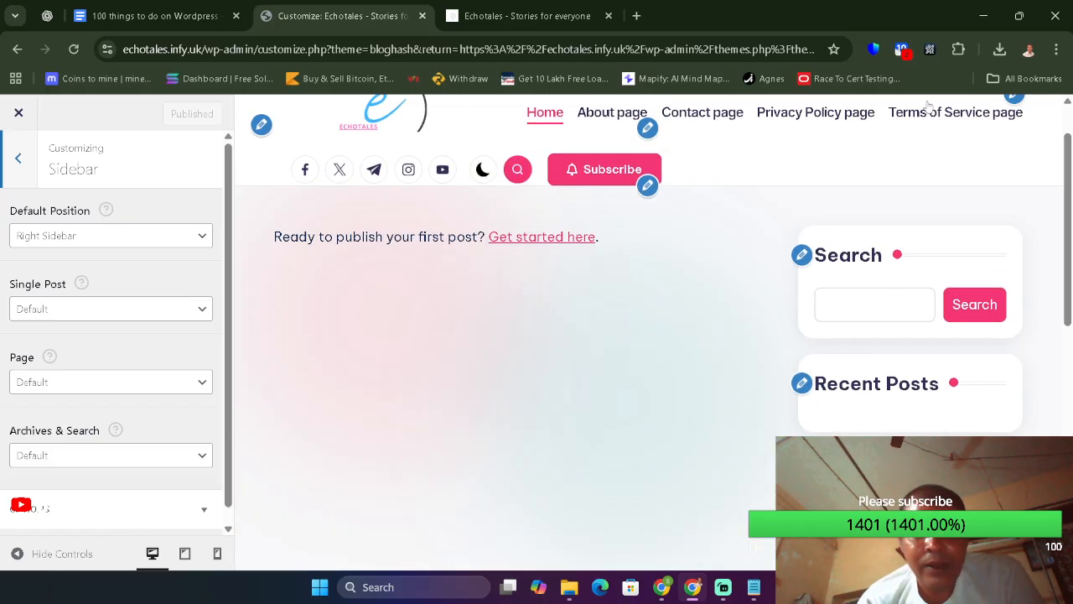
pyautogui.click(520, 16)
pyautogui.moveTo(1067, 493); pyautogui.dragTo(1068, 229)
pyautogui.click(344, 15)
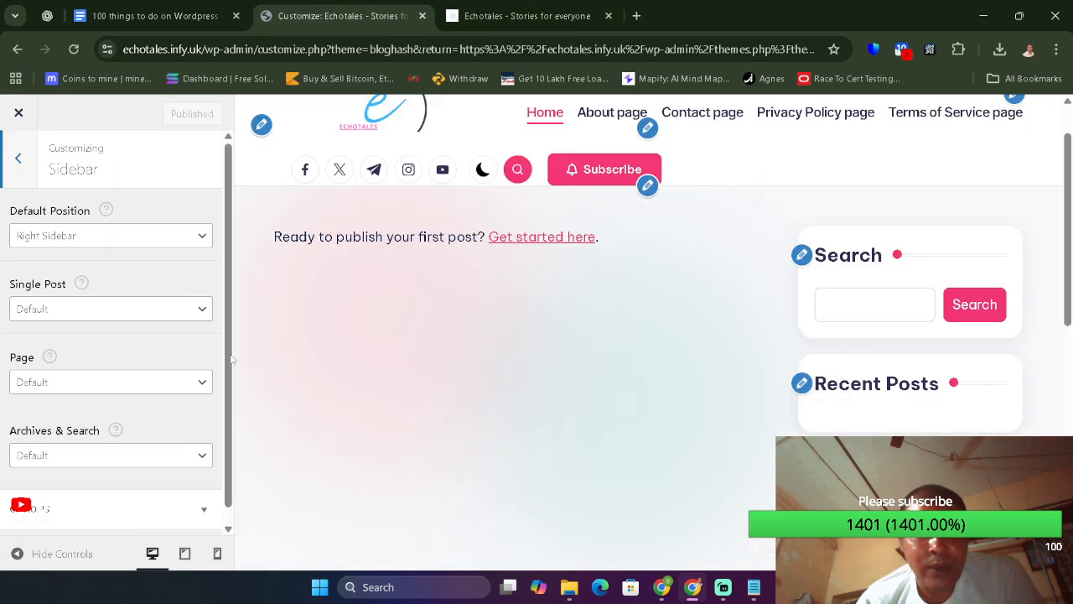
# - Set the sidebar's default position to Left Sidebar and publish the change
pyautogui.click(117, 237)
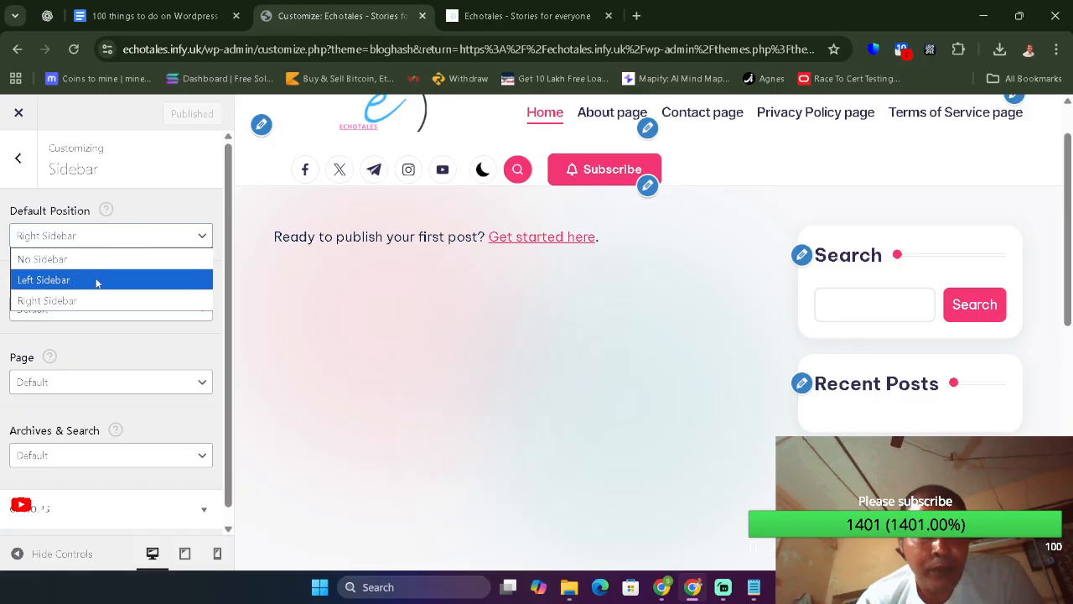
pyautogui.click(97, 281)
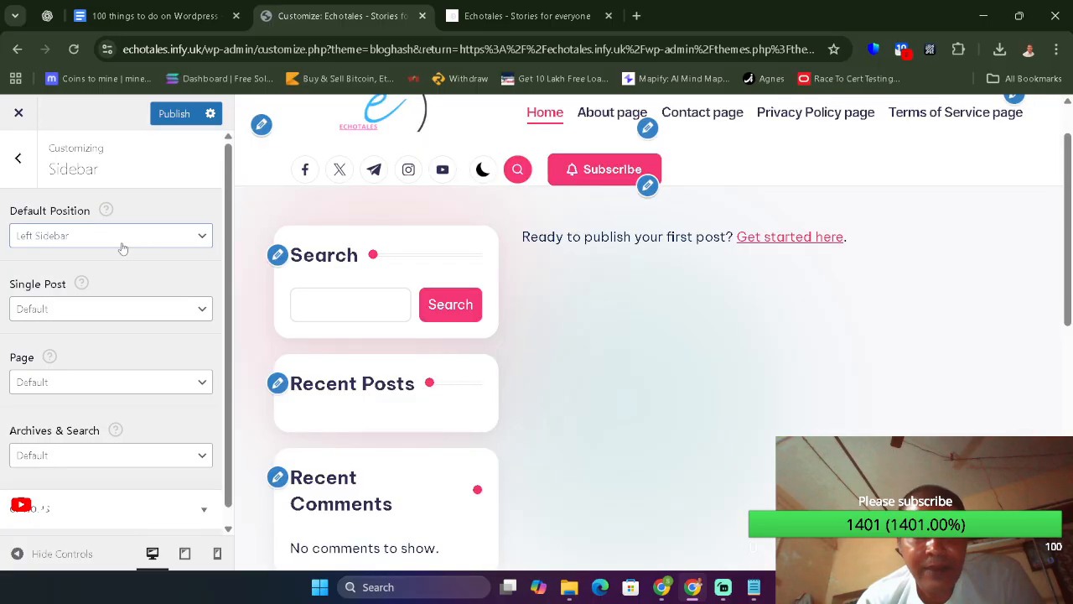
pyautogui.click(176, 117)
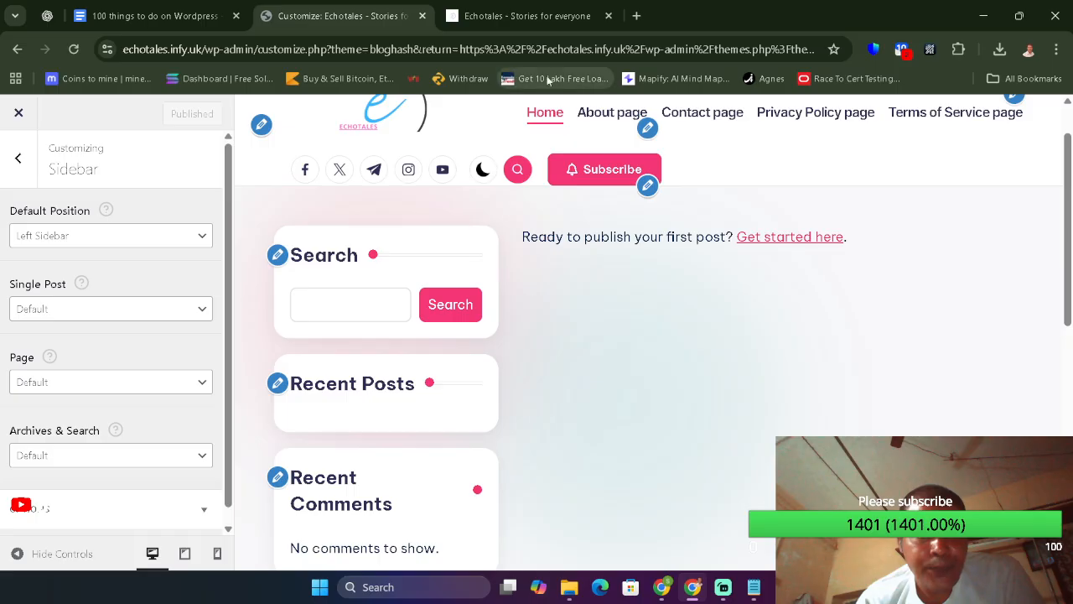
# - Reload the home page to check the sidebar's new position, and return to the Customizer
pyautogui.click(528, 15)
pyautogui.click(73, 49)
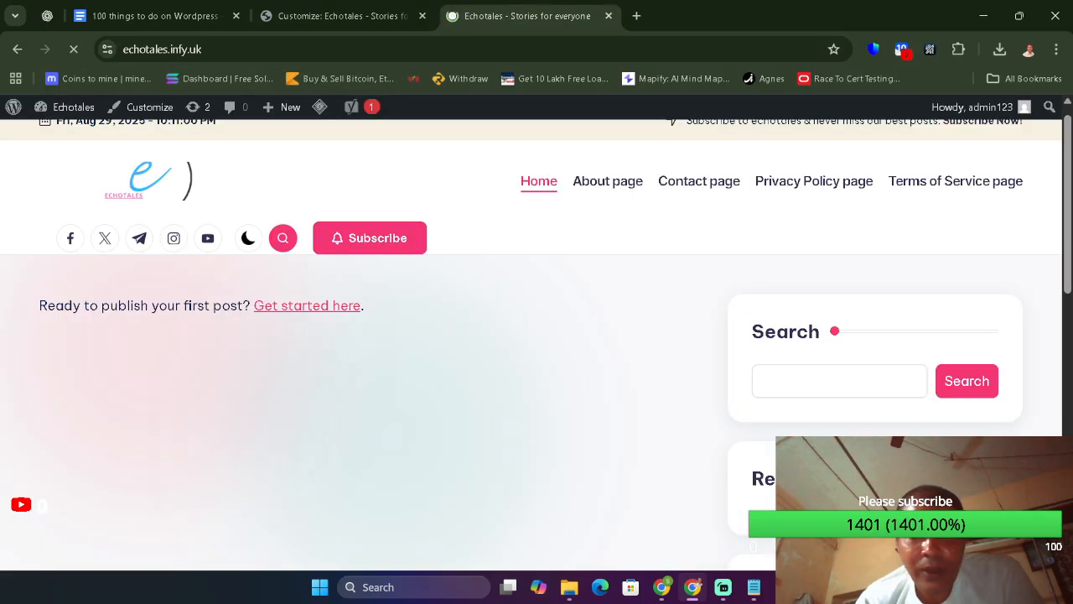
pyautogui.scroll(1, 1067, 155)
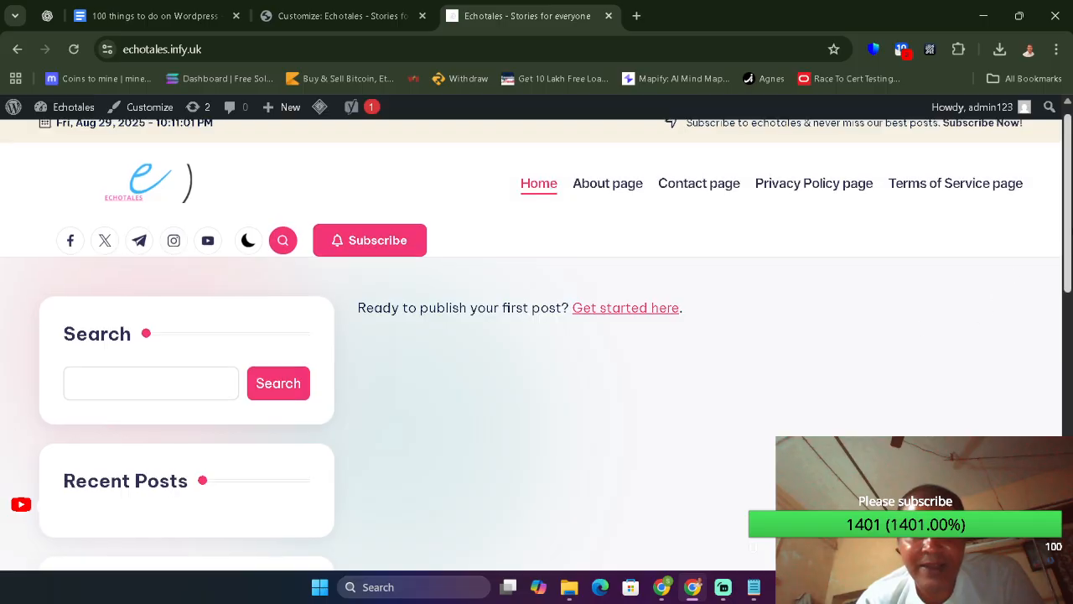
pyautogui.moveTo(1069, 170)
pyautogui.mouseDown()
pyautogui.moveTo(1069, 434)
pyautogui.moveTo(1069, 162)
pyautogui.mouseUp()
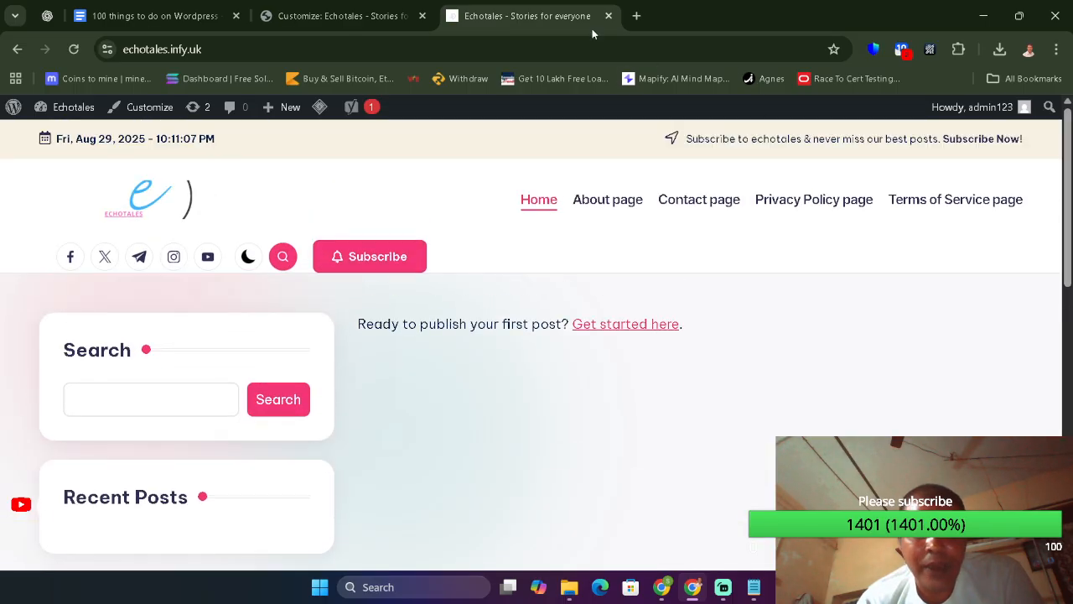
pyautogui.click(327, 15)
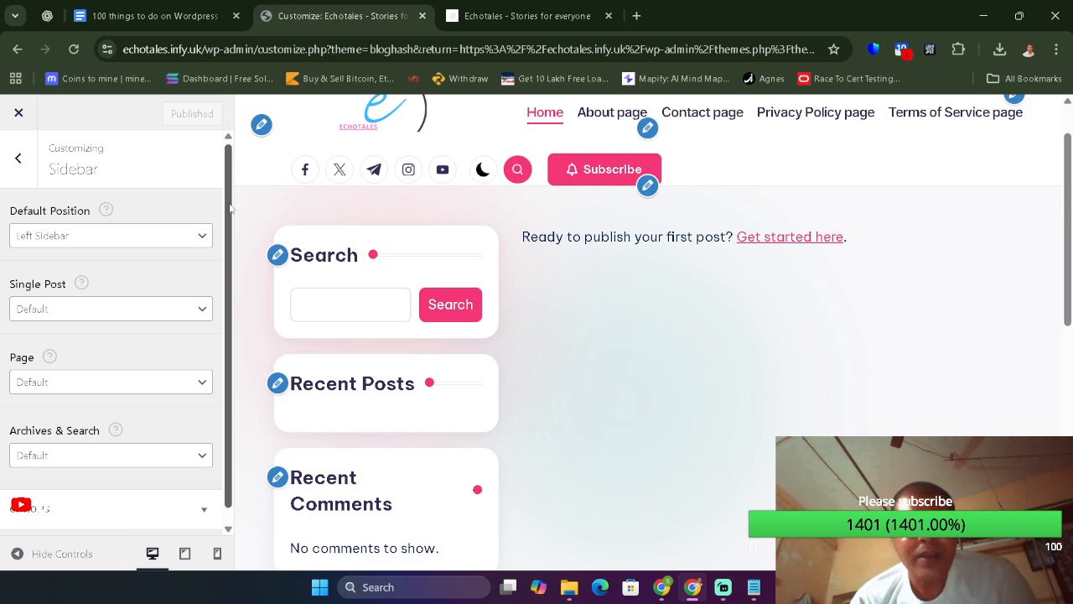
# - View the available sidebar positions for single posts without choosing another one
pyautogui.scroll(-1, 224, 231)
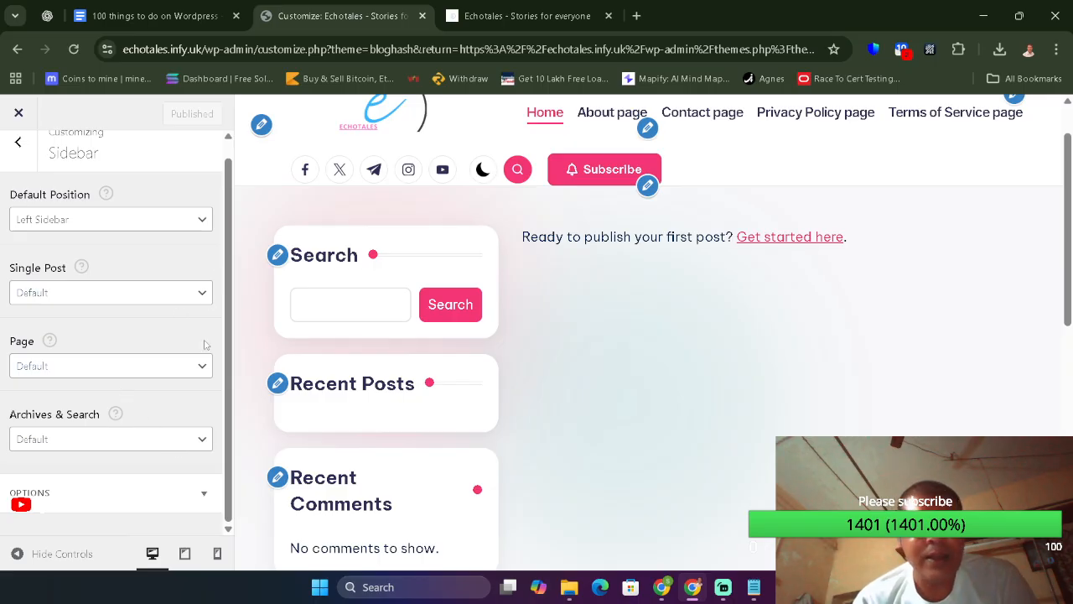
pyautogui.click(162, 294)
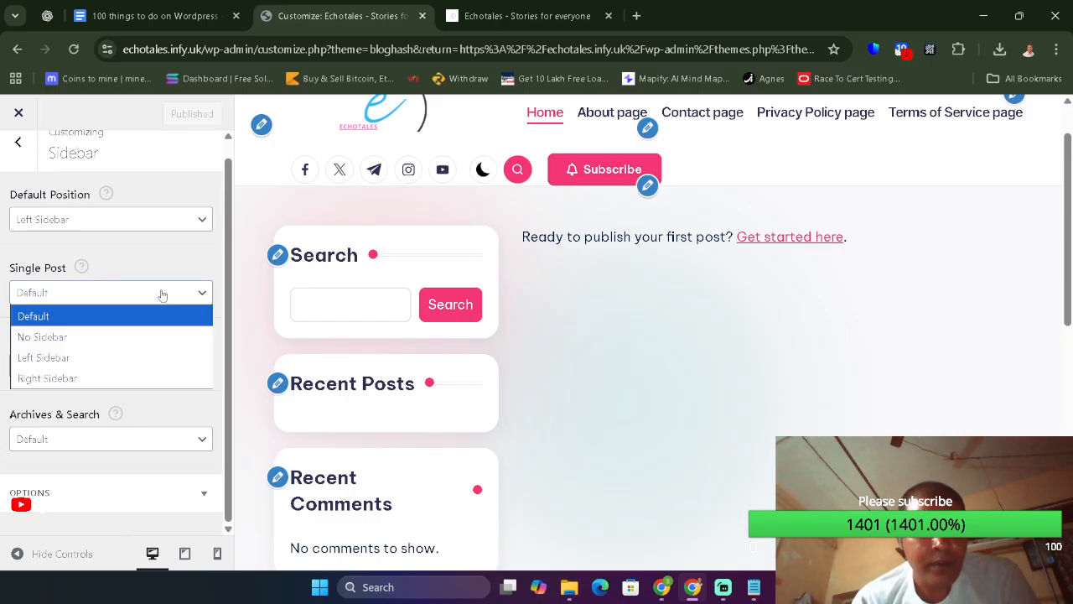
pyautogui.click(163, 293)
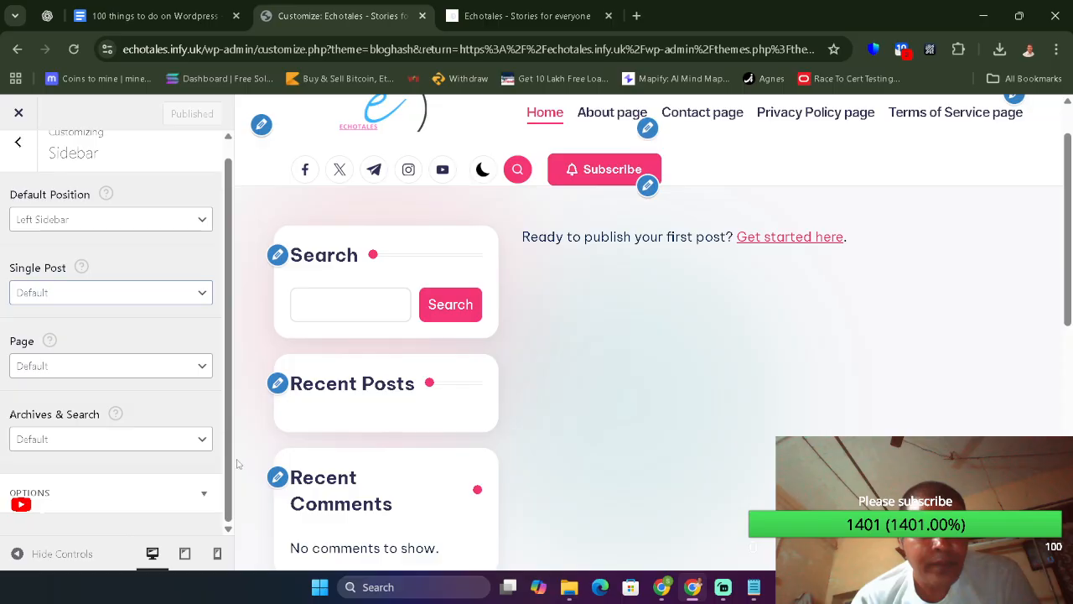
# - Expand the additional sidebar options, set the sidebar width to 35% and publish the change
pyautogui.click(195, 490)
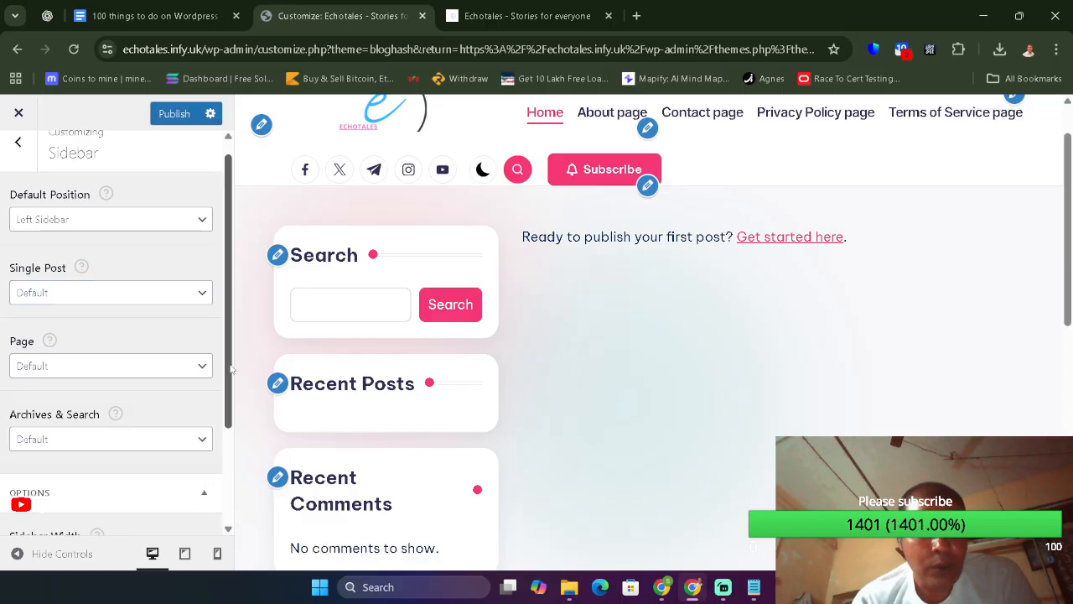
pyautogui.moveTo(229, 366); pyautogui.dragTo(230, 505)
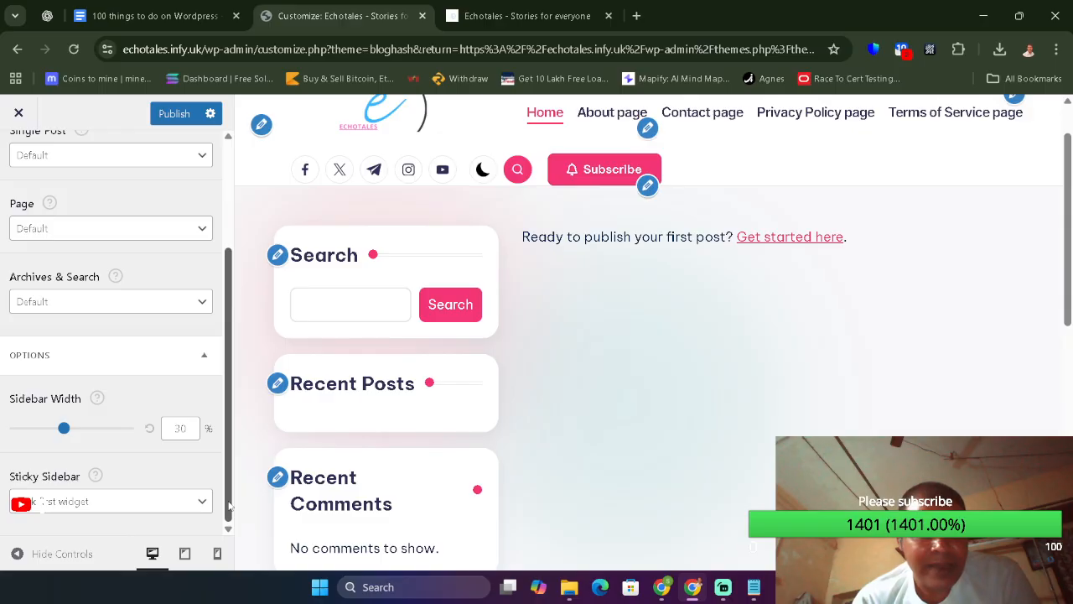
pyautogui.moveTo(64, 428)
pyautogui.mouseDown()
pyautogui.moveTo(117, 427)
pyautogui.moveTo(41, 427)
pyautogui.moveTo(83, 427)
pyautogui.mouseUp()
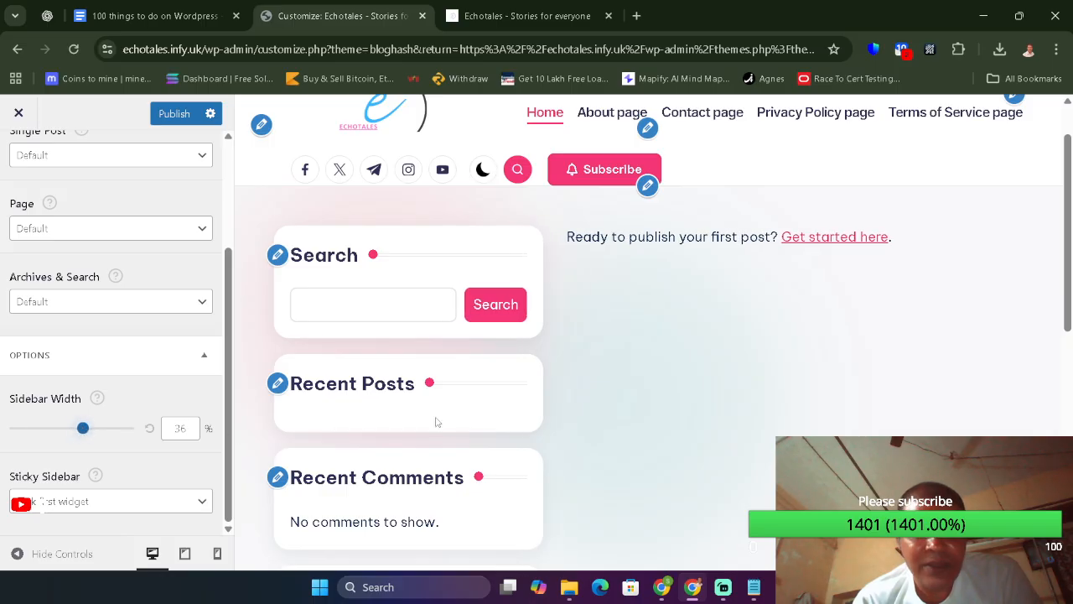
pyautogui.click(186, 427)
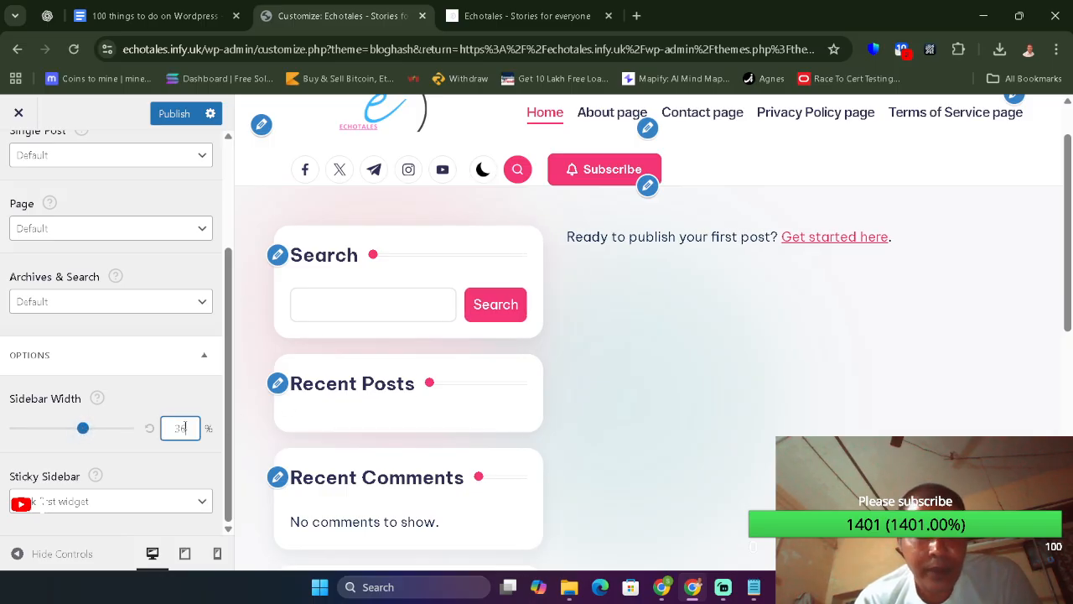
pyautogui.press('Down')
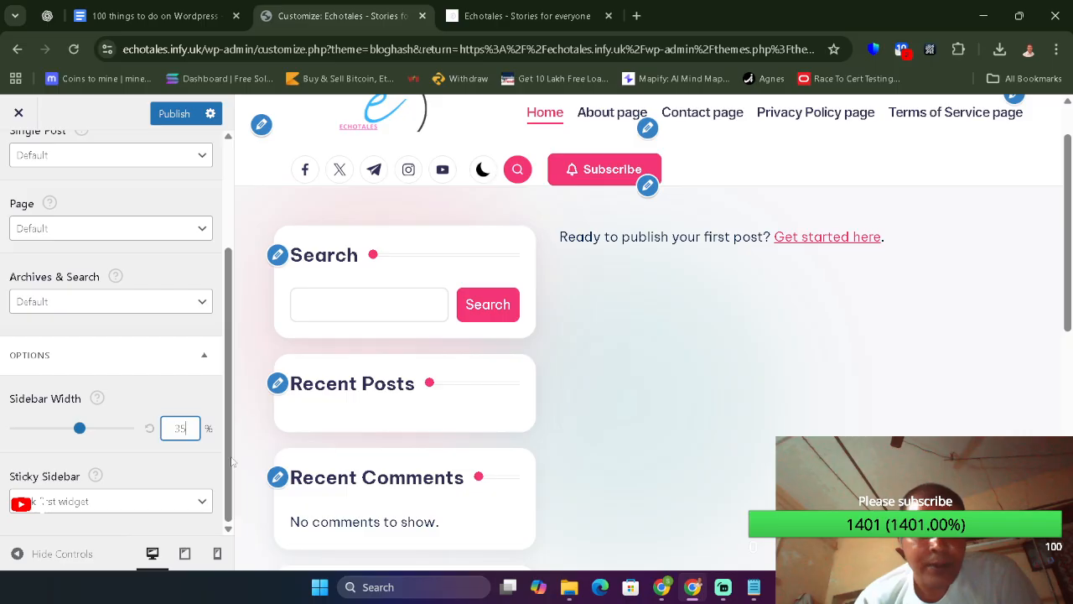
pyautogui.click(175, 113)
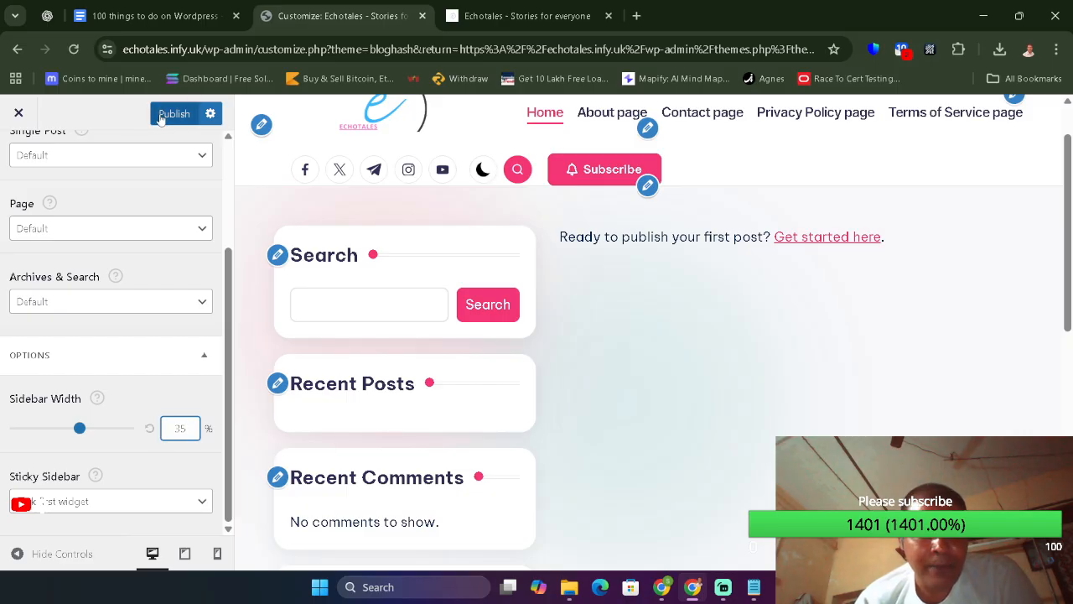
# - Reload the live home page to check the 35% sidebar width
pyautogui.click(514, 7)
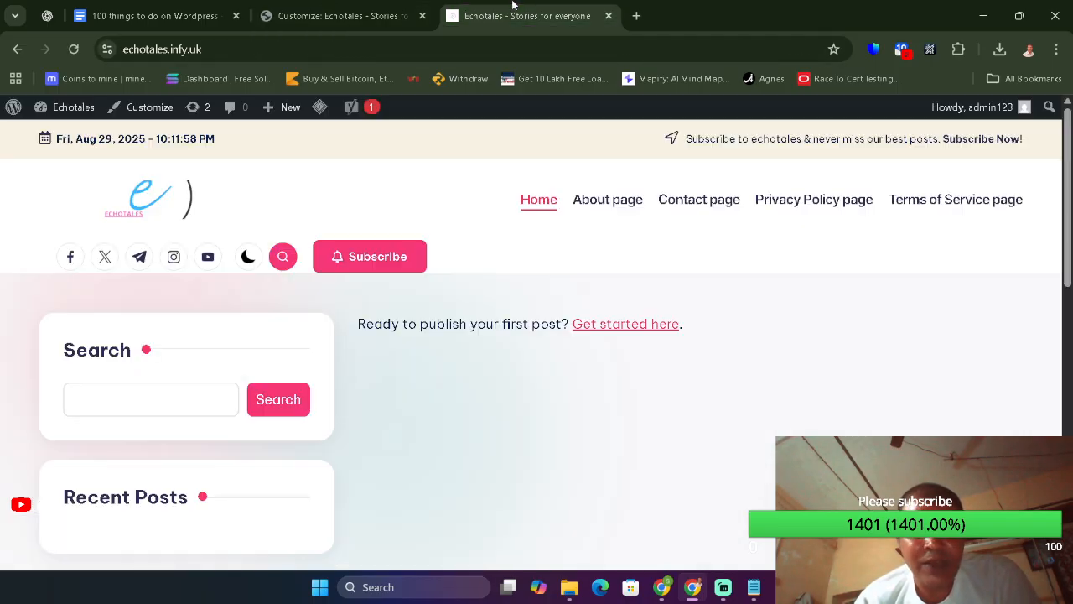
pyautogui.click(73, 48)
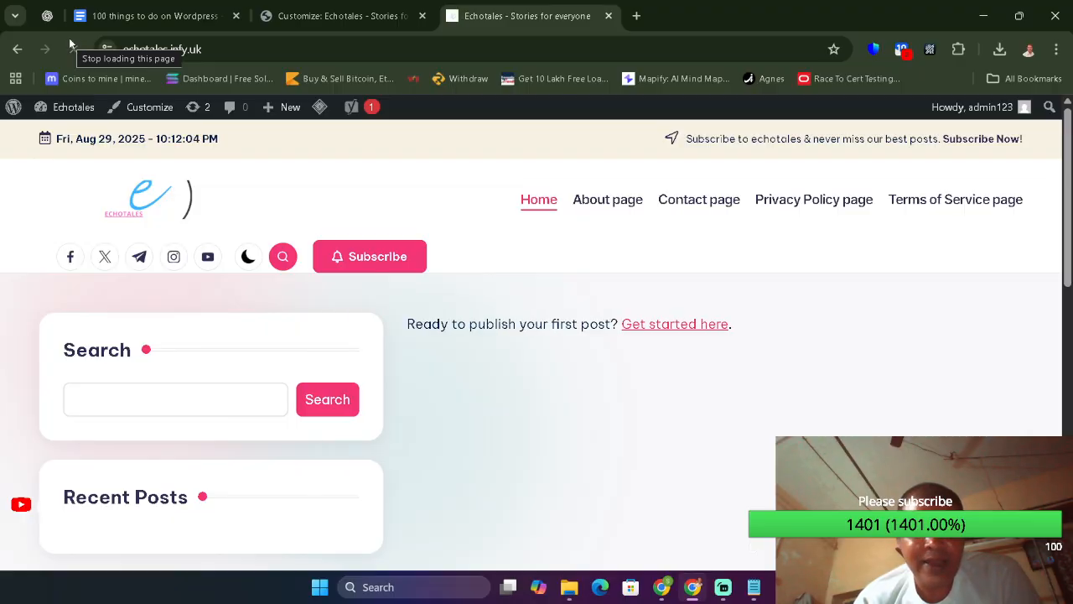
pyautogui.moveTo(1068, 199); pyautogui.dragTo(1050, 181)
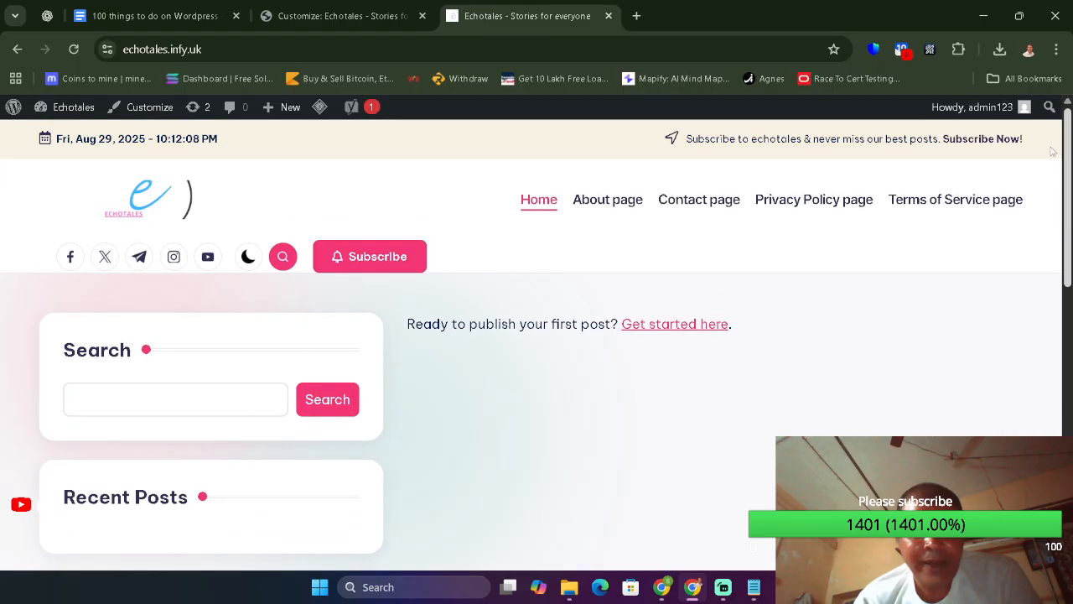
# - Return to the Customizer, set the sidebar width to 28% and publish the change
pyautogui.click(335, 15)
pyautogui.click(174, 427)
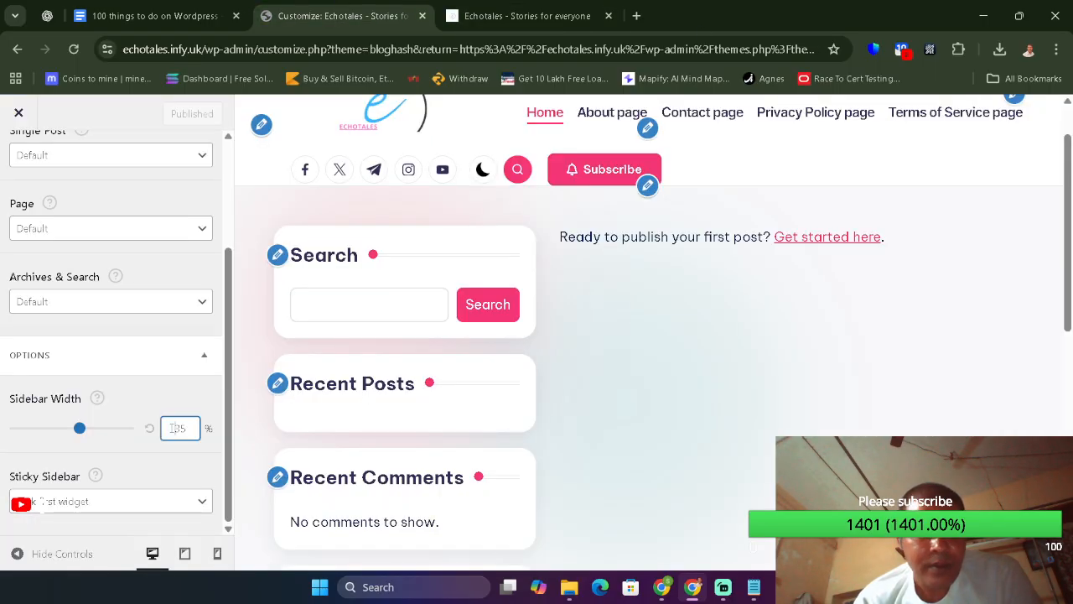
pyautogui.doubleClick(175, 428)
pyautogui.write('28')
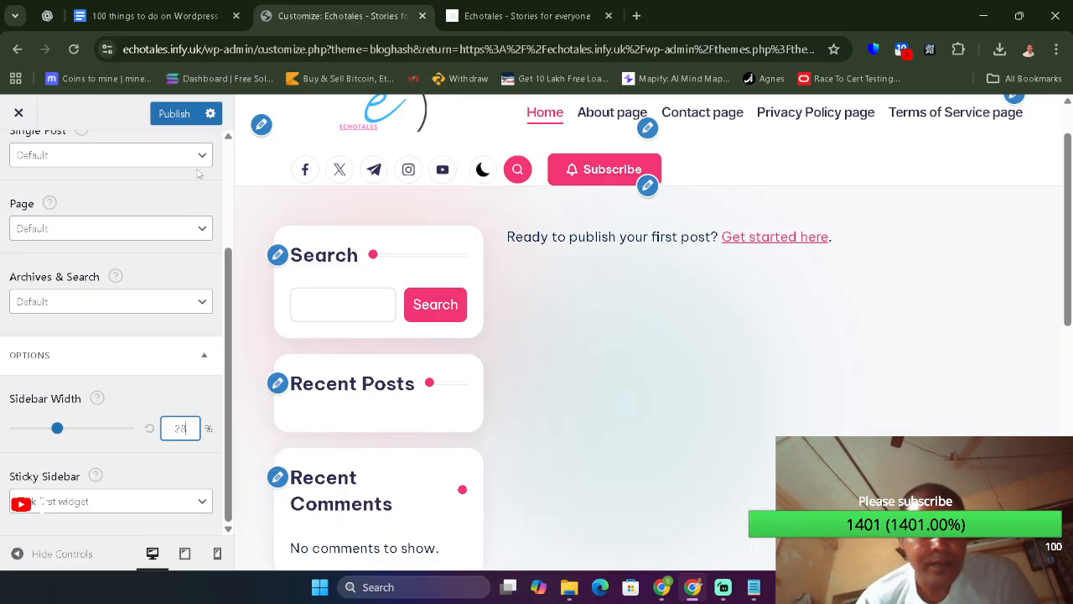
pyautogui.click(174, 114)
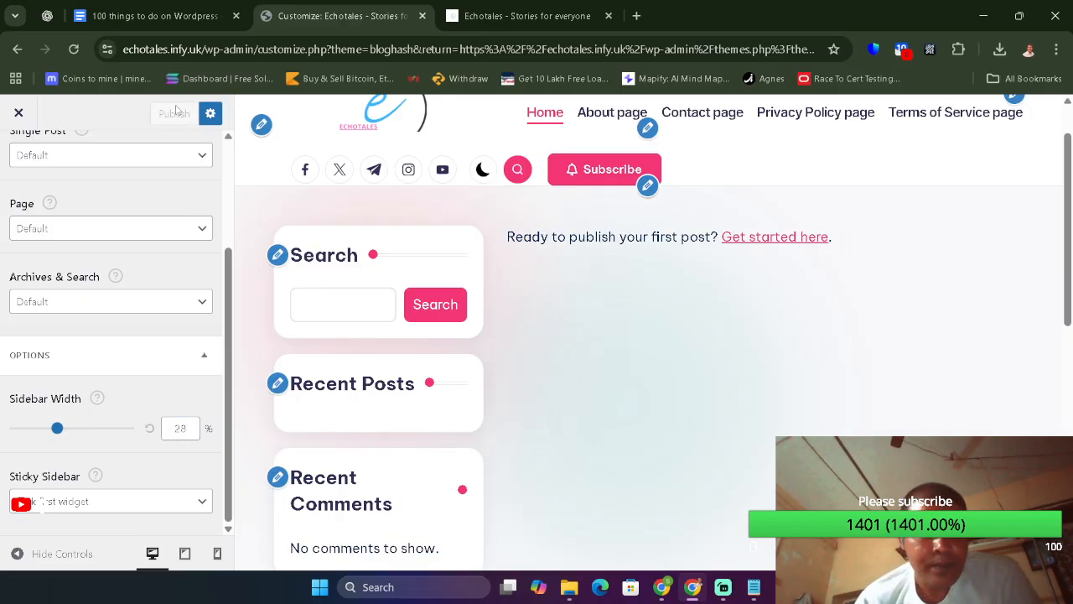
# - Reload the live home page again to check the sidebar at 28% width
pyautogui.click(524, 10)
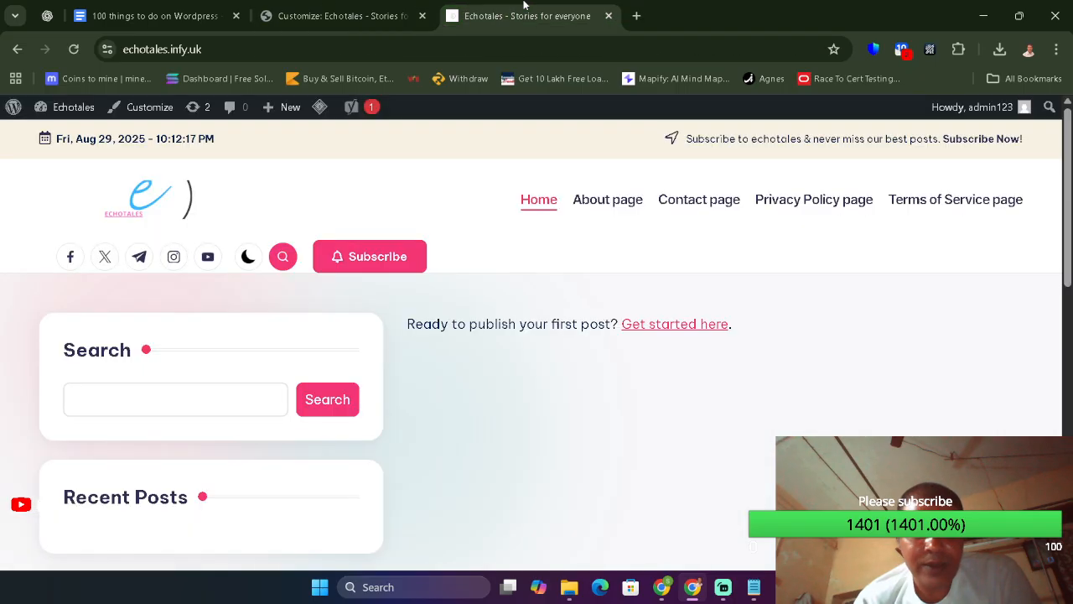
pyautogui.click(73, 49)
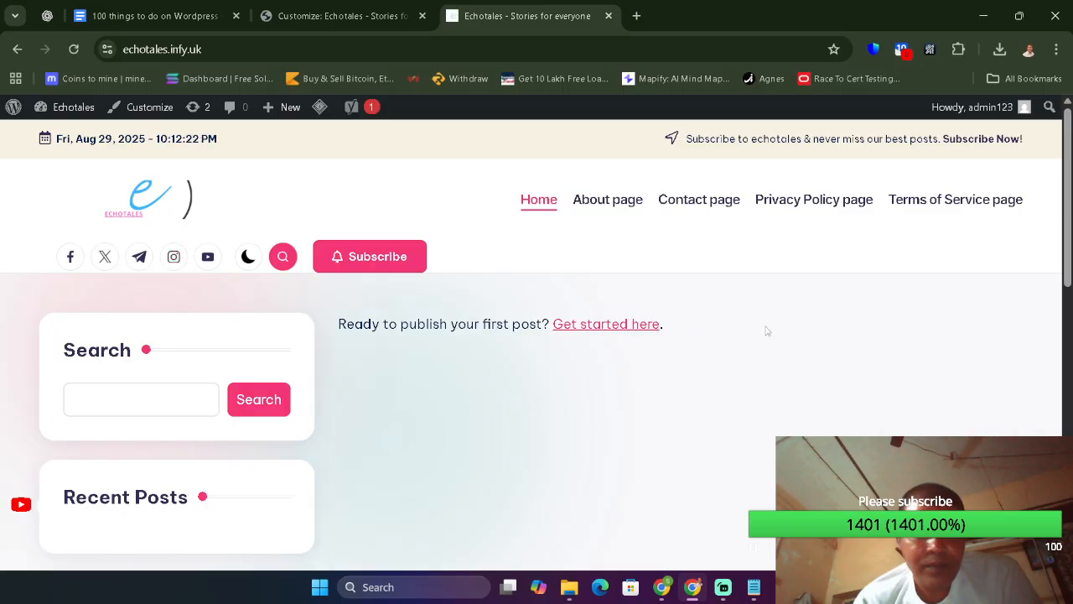
pyautogui.moveTo(1067, 197); pyautogui.dragTo(1067, 172)
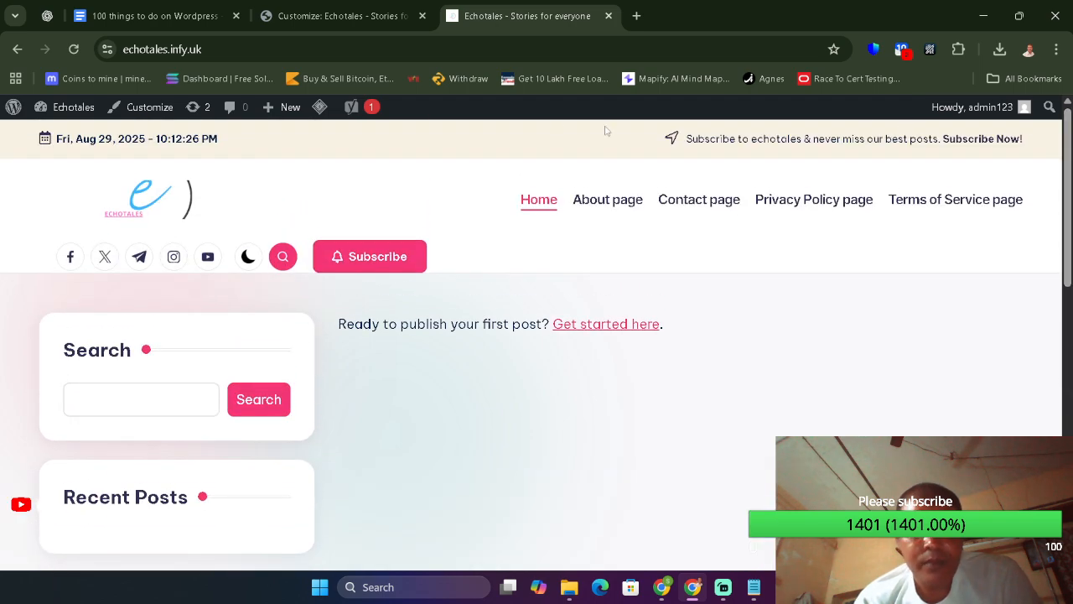
# - Go back to the Customizer and leave the sidebar settings for its main list of sections
pyautogui.click(355, 6)
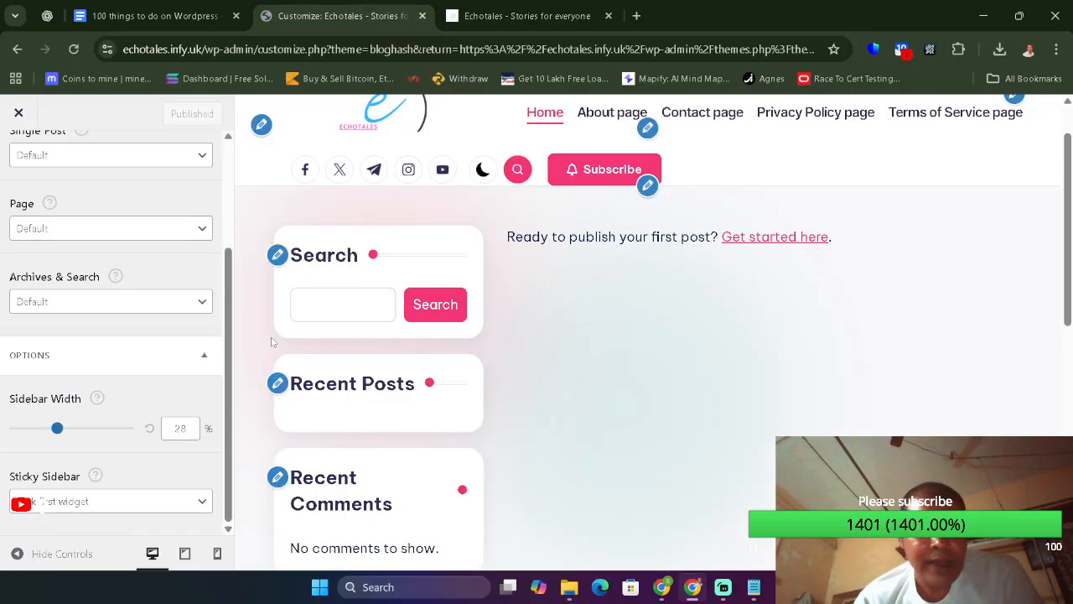
pyautogui.scroll(3, 231, 164)
pyautogui.click(22, 164)
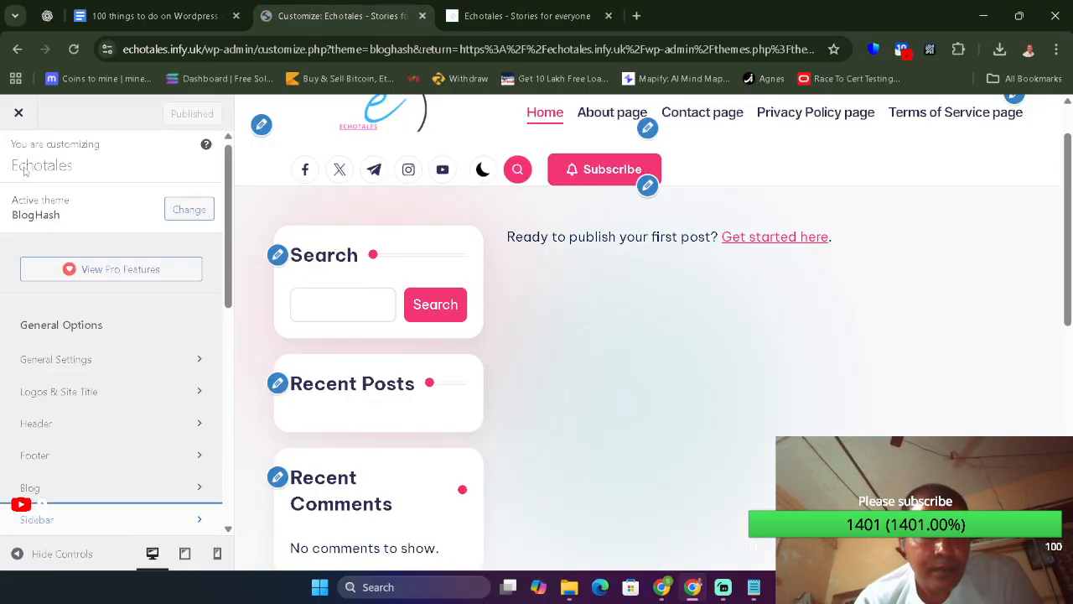
# - Switch to the Google Docs checklist and highlight item 31, Configure homepage (static/blog)
pyautogui.click(151, 15)
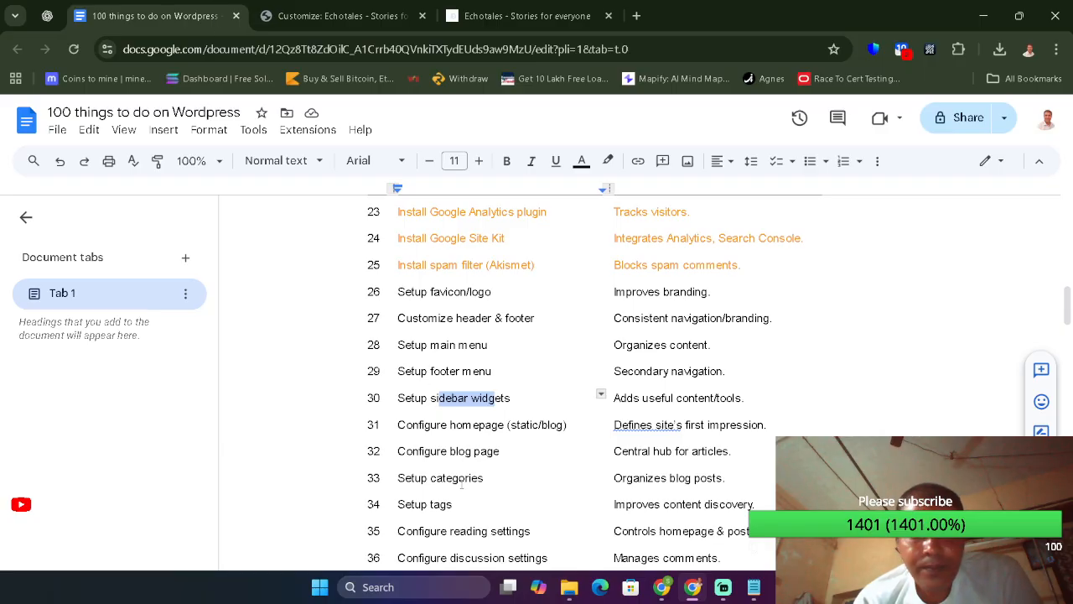
pyautogui.click(457, 424)
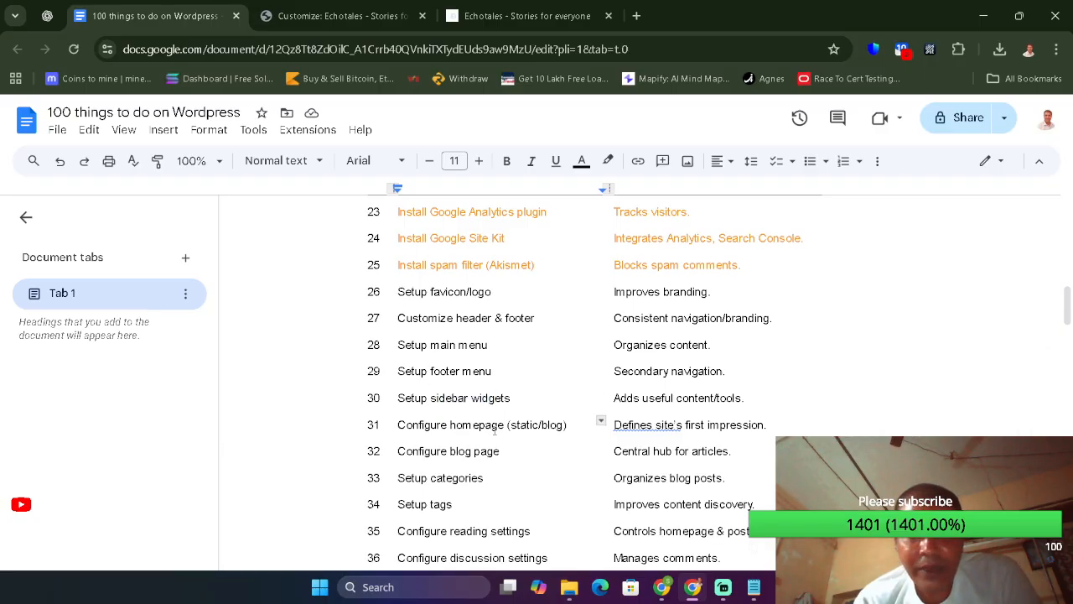
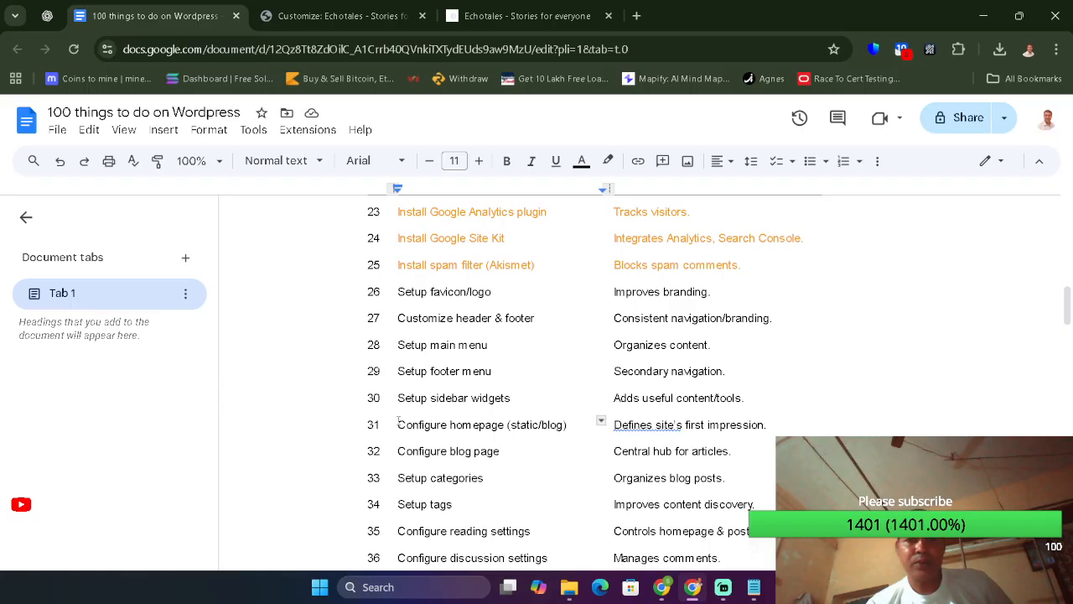
pyautogui.moveTo(399, 421); pyautogui.dragTo(739, 428)
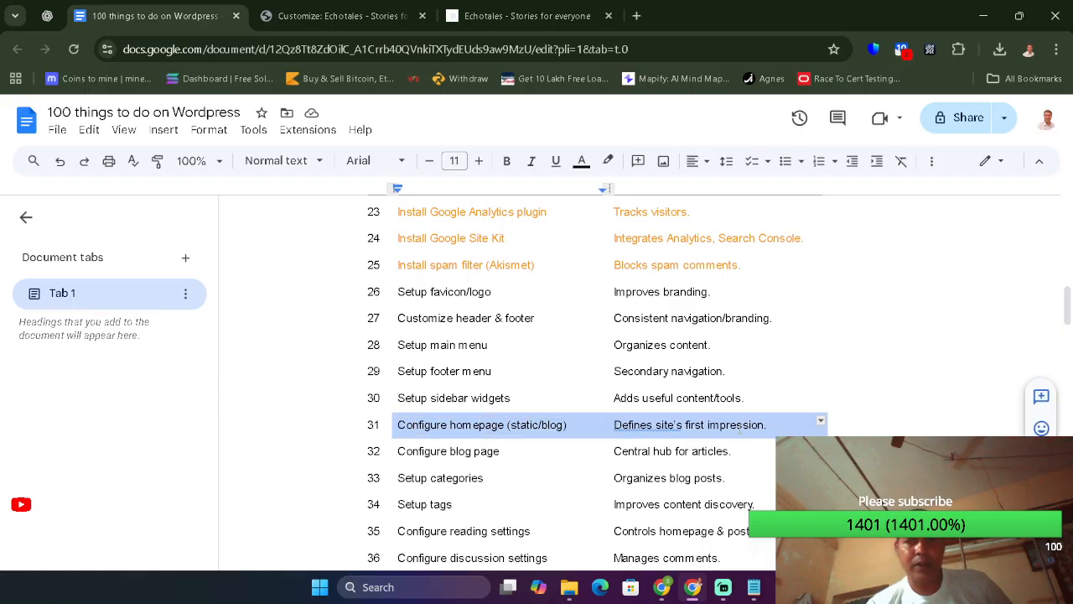
# - Look through the live home page from its header down to the end and back
pyautogui.click(546, 5)
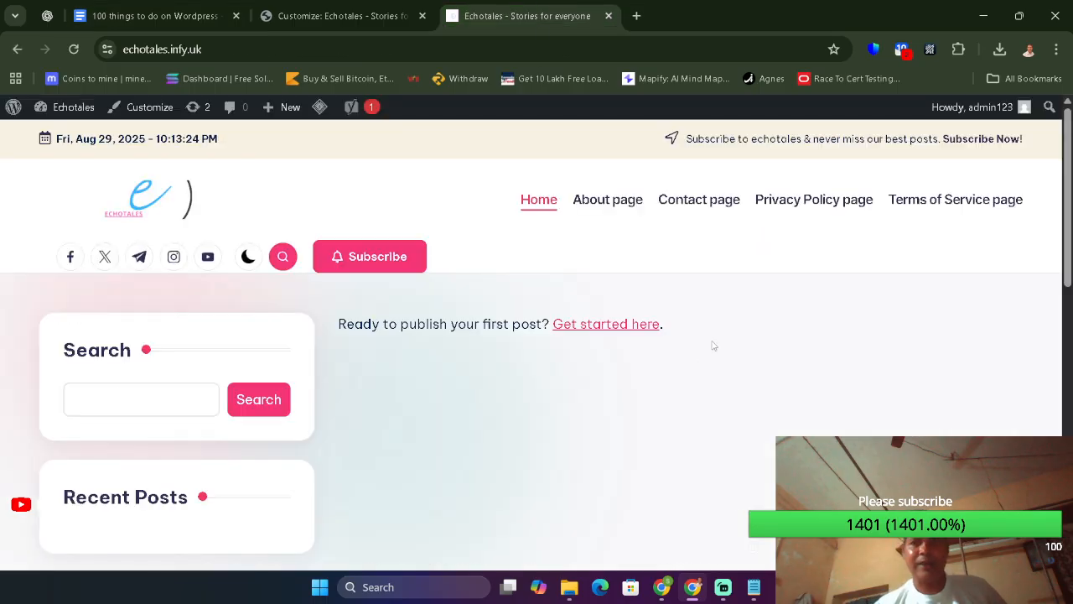
pyautogui.scroll(-10, 712, 343)
pyautogui.scroll(-2, 536, 335)
pyautogui.scroll(10, 536, 335)
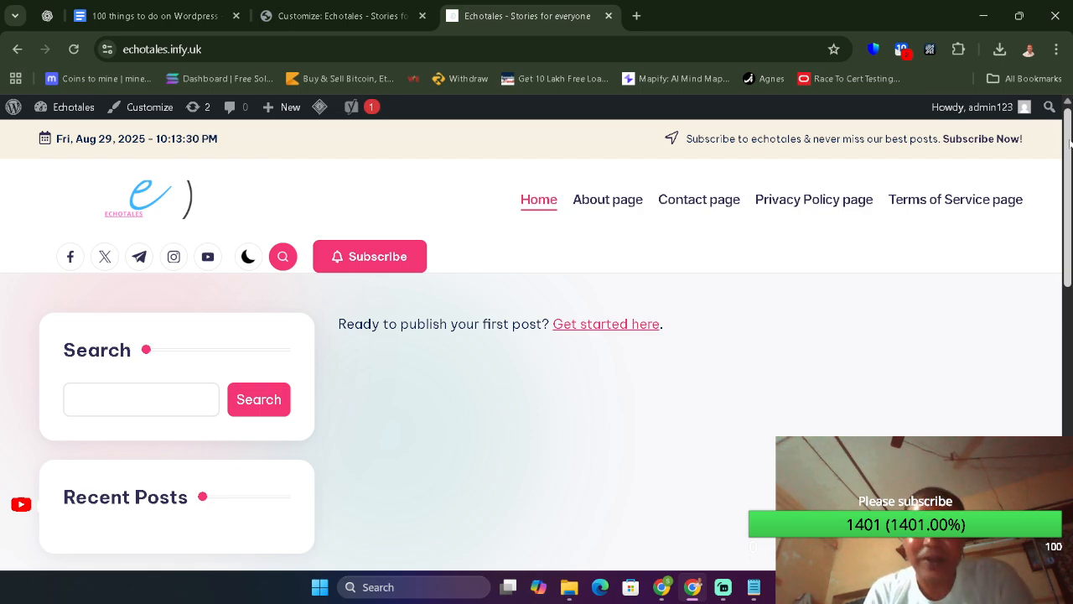
# - In the Customizer's Homepage Settings, make the homepage display a static page and list the pages available for it
pyautogui.click(292, 8)
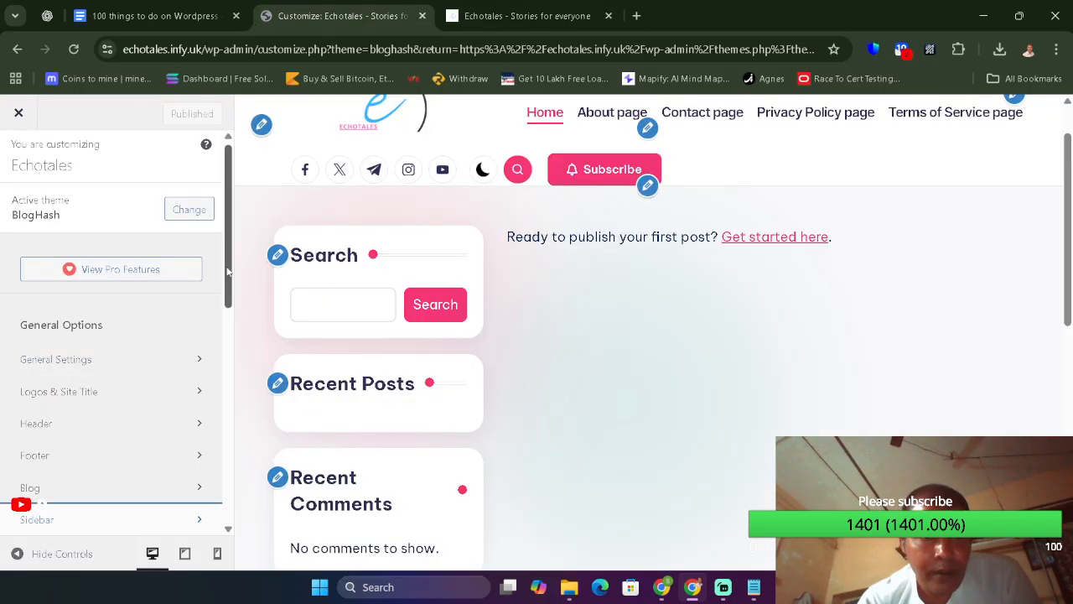
pyautogui.moveTo(226, 277); pyautogui.dragTo(223, 490)
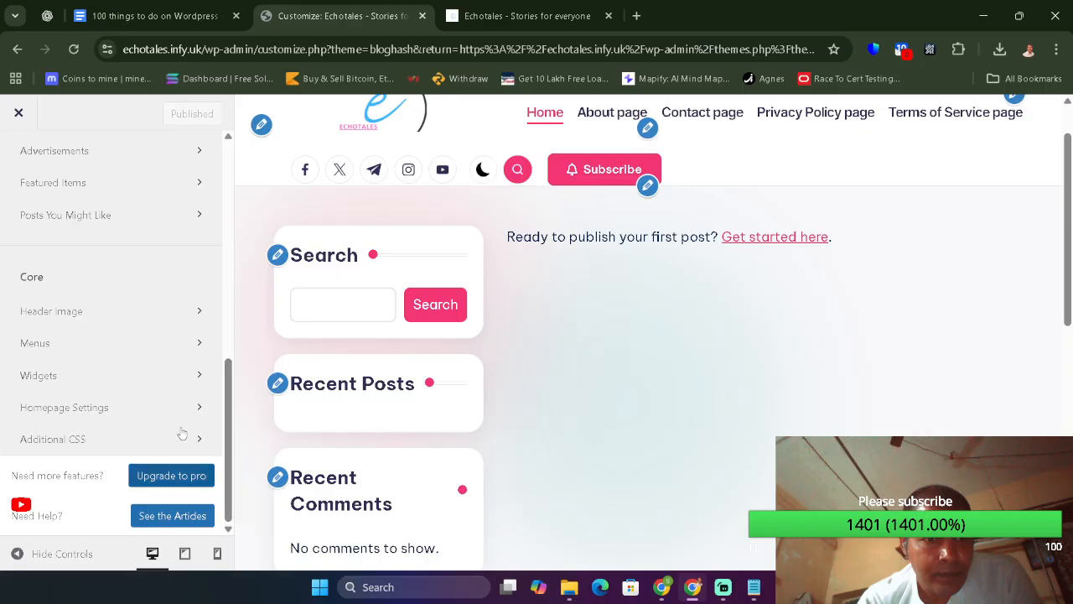
pyautogui.click(110, 408)
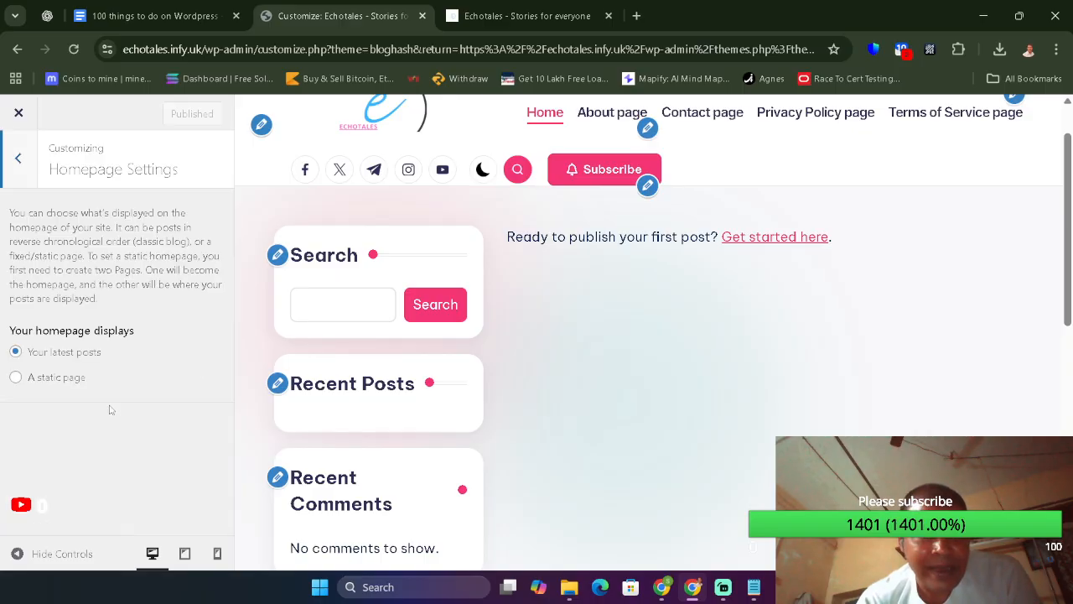
pyautogui.click(59, 379)
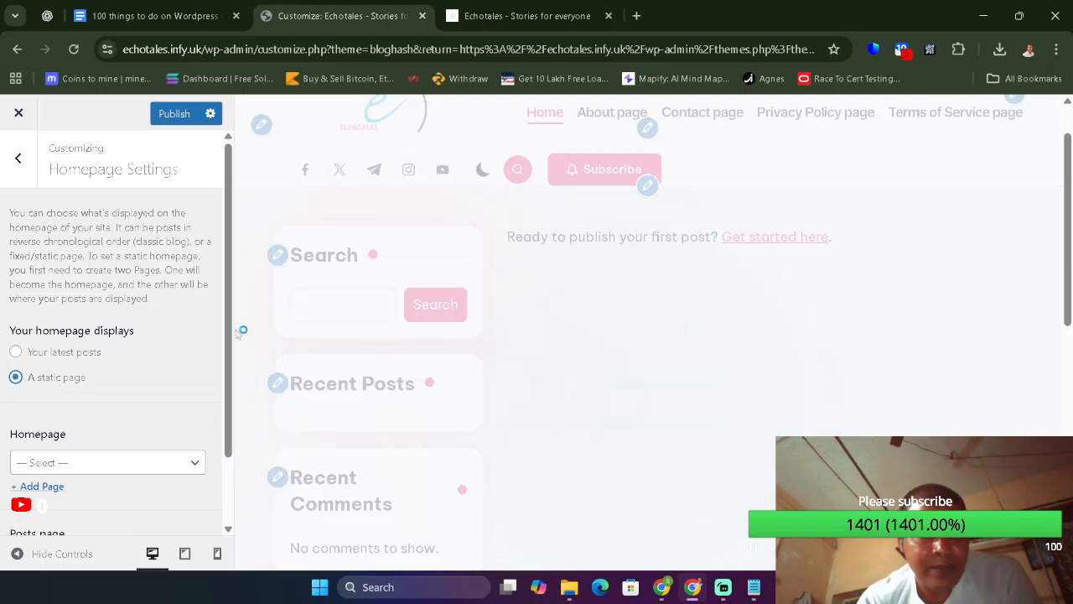
pyautogui.scroll(-1, 225, 438)
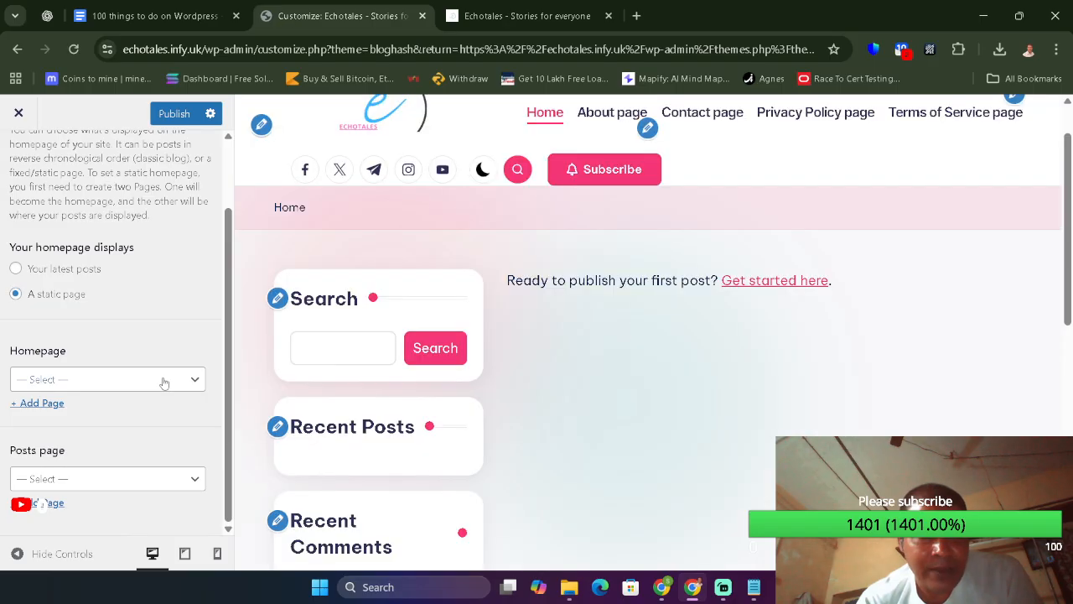
pyautogui.click(164, 382)
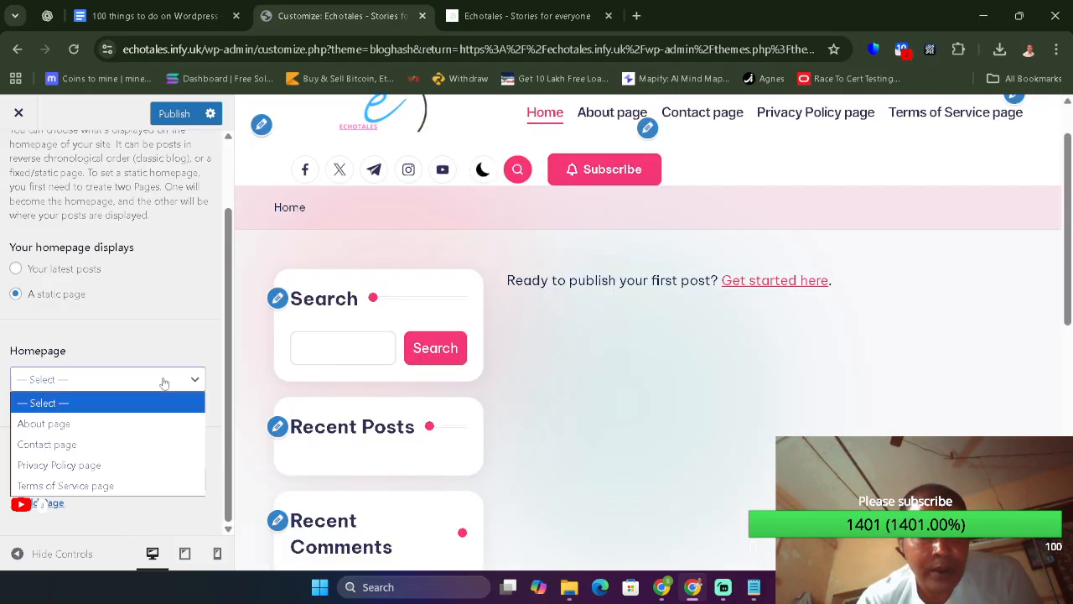
# - Open the WordPress admin in a new tab, close the live site's tab and start adding a new page
pyautogui.click(541, 10)
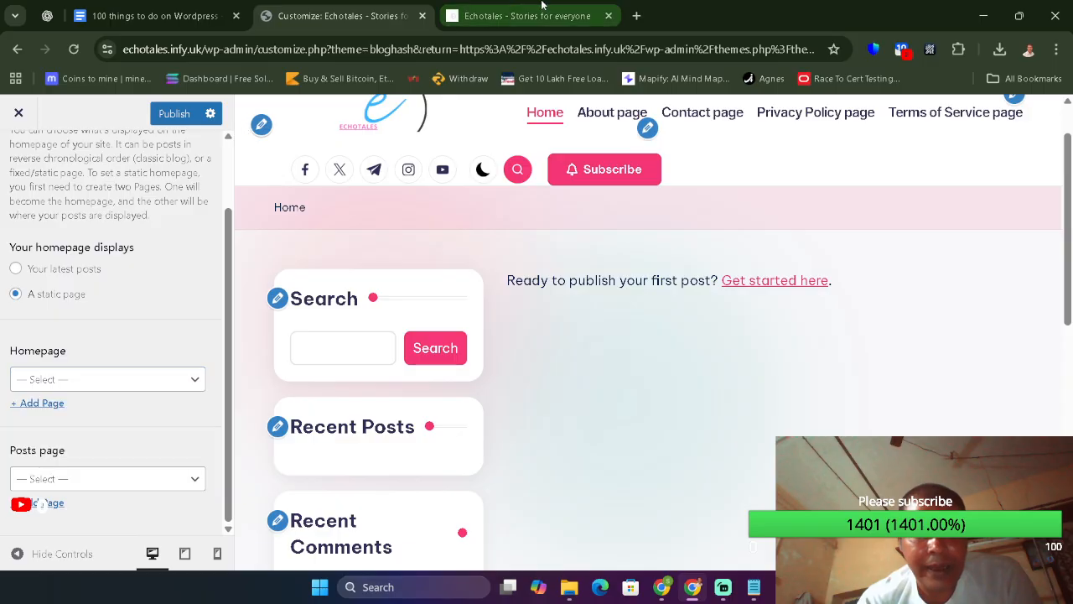
pyautogui.middleClick(19, 115)
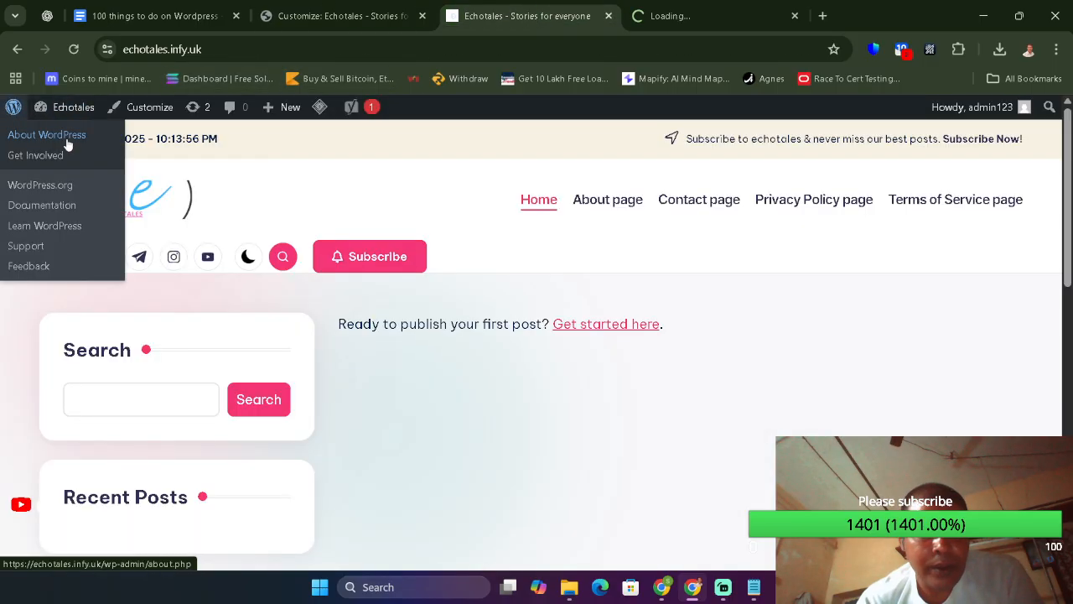
pyautogui.click(608, 16)
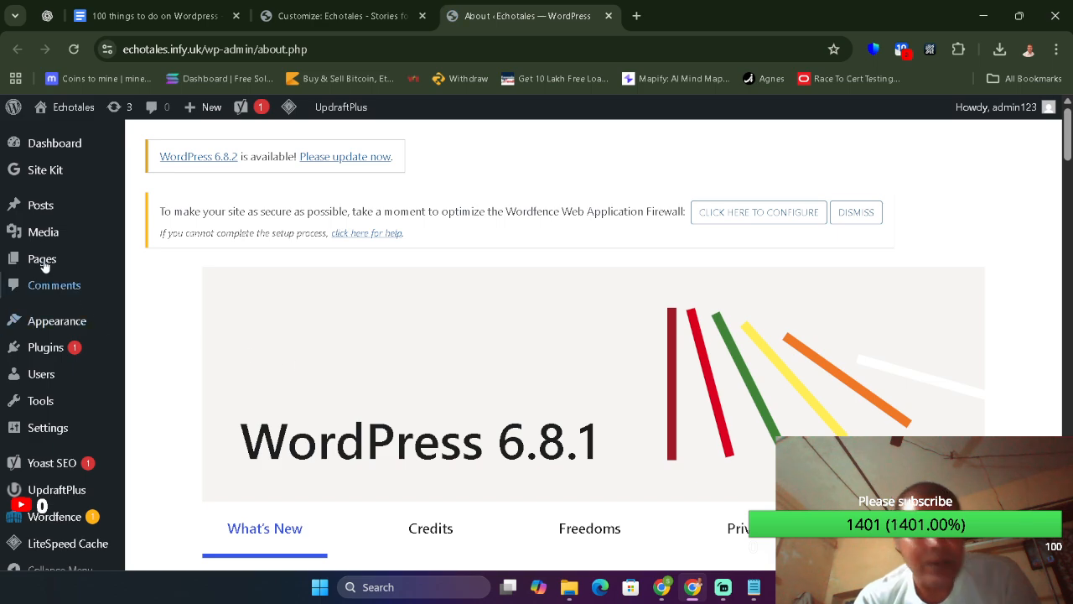
pyautogui.moveTo(69, 260)
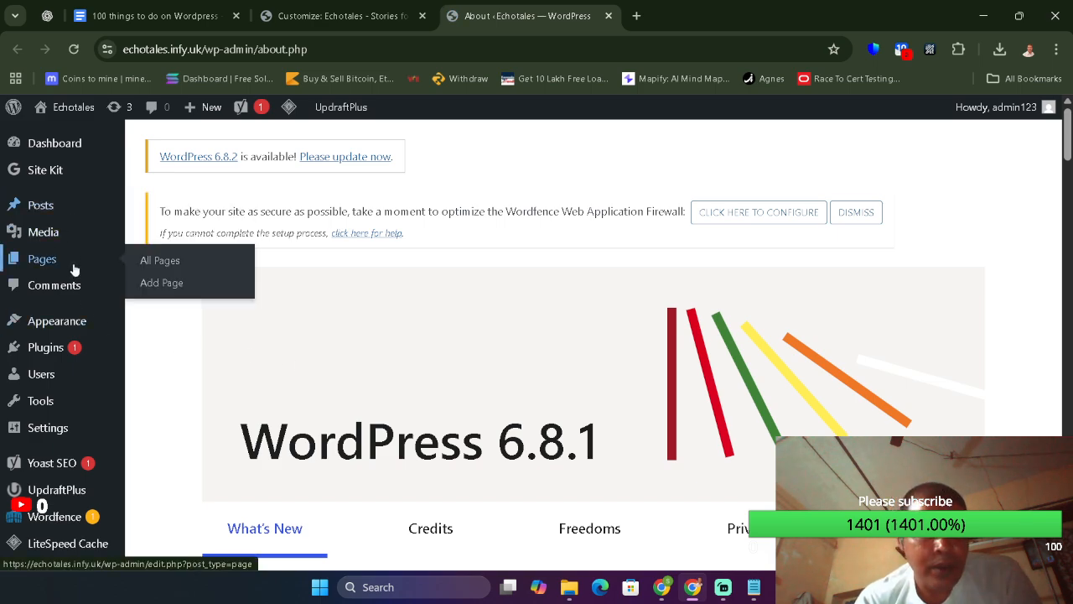
pyautogui.click(186, 285)
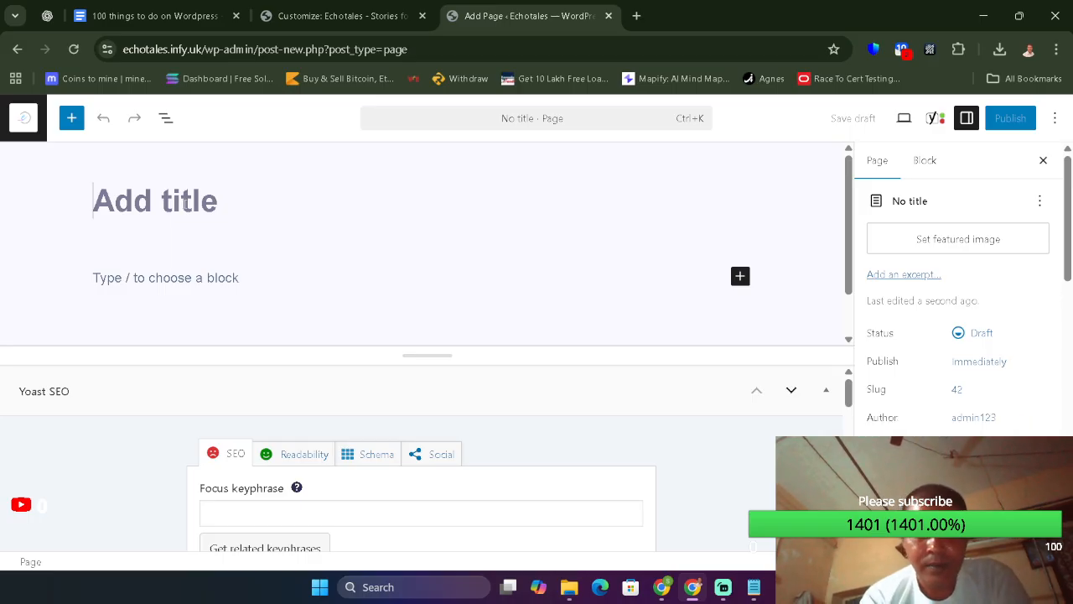
pyautogui.write('H')
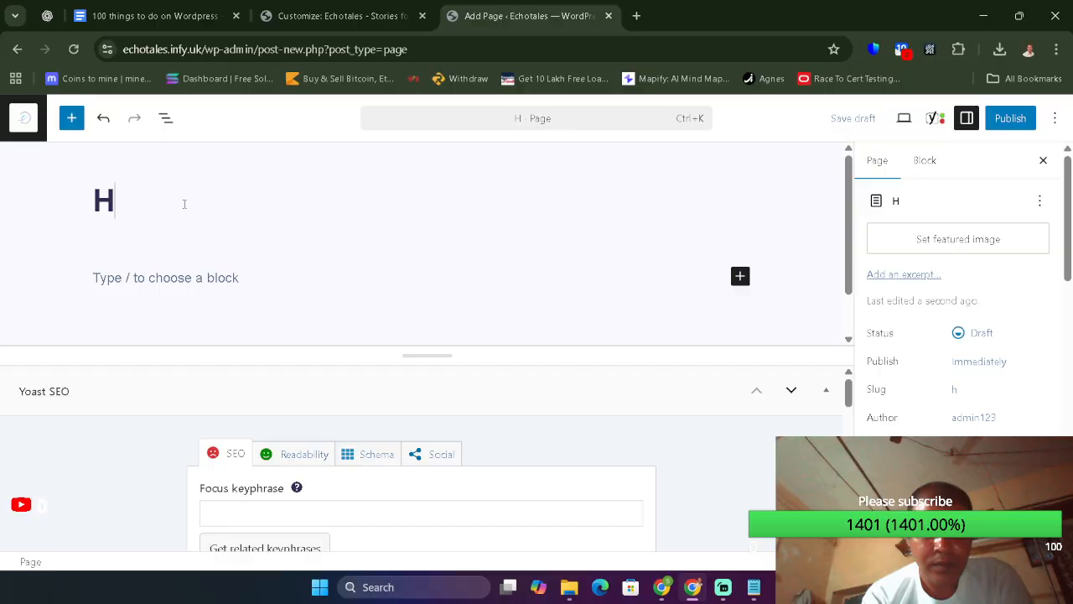
pyautogui.press('BackSpace')
pyautogui.write('First')
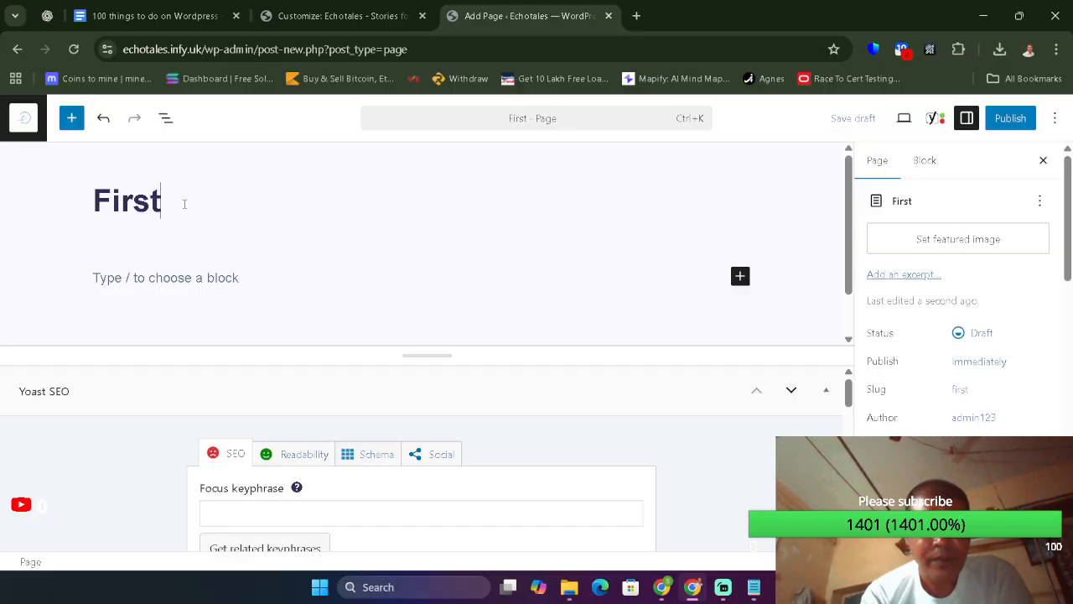
pyautogui.press('BackSpace')
pyautogui.press('BackSpace')
pyautogui.press('BackSpace')
pyautogui.press('BackSpace')
pyautogui.press('BackSpace')
# - Title the new page "Echotales Landing" and place the cursor in its first empty paragraph block
pyautogui.write('L')
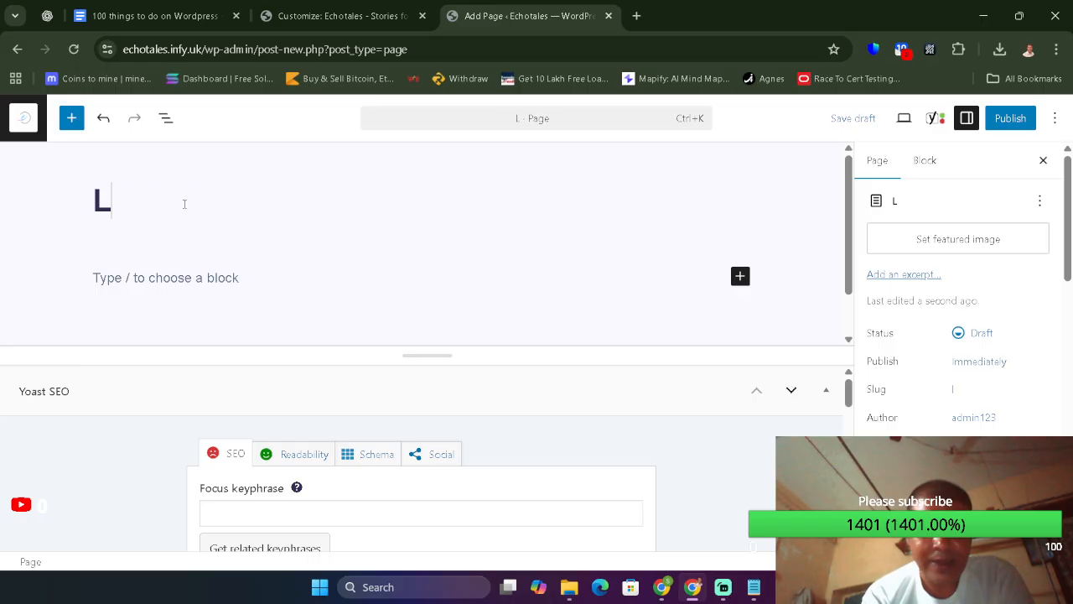
pyautogui.write('anding')
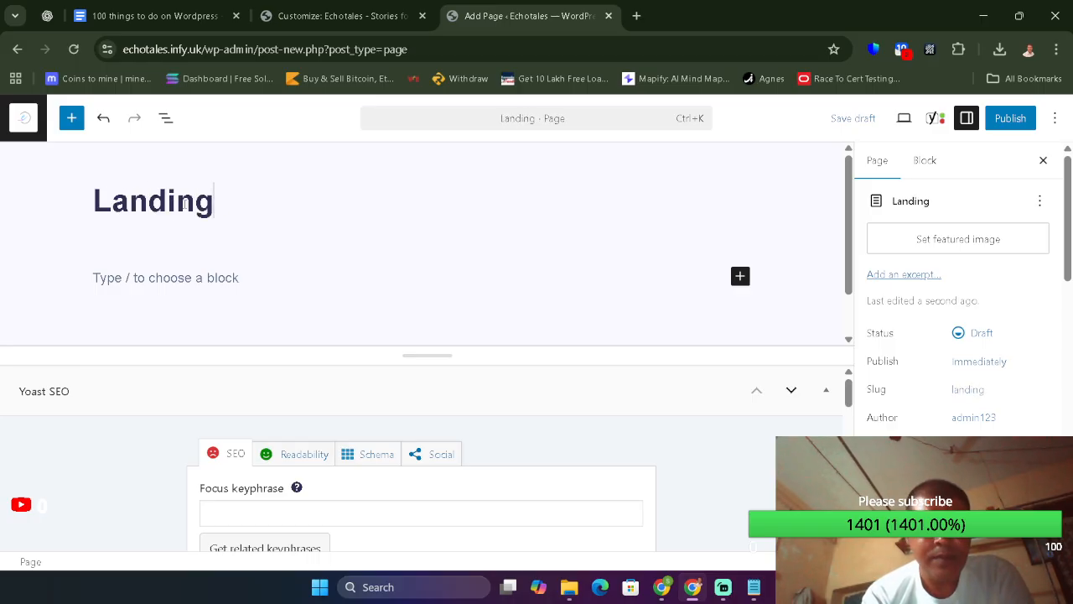
pyautogui.press('Home')
pyautogui.write('Ech')
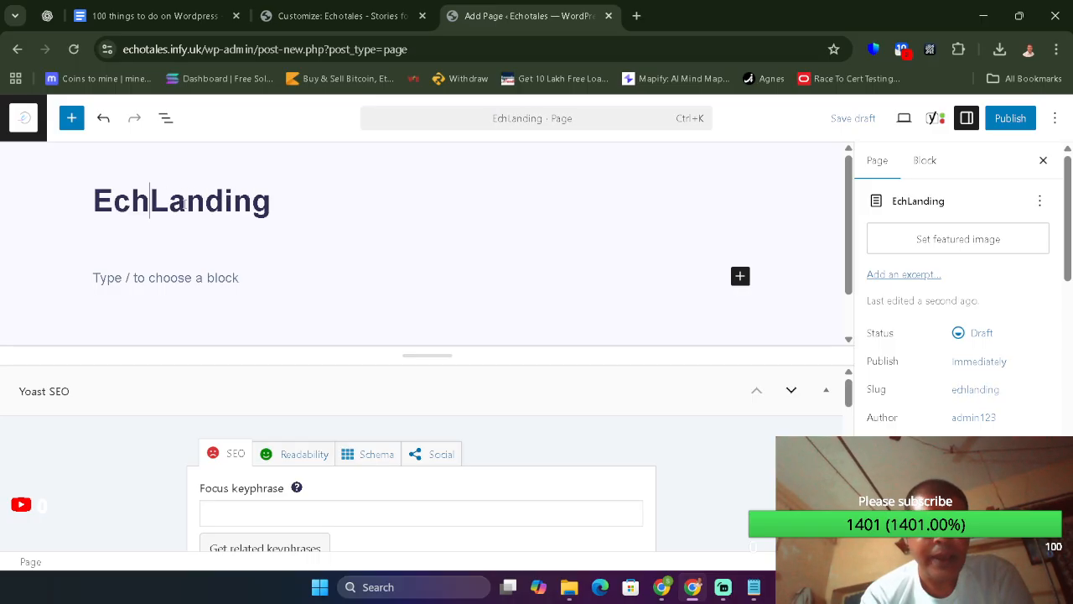
pyautogui.write('otales')
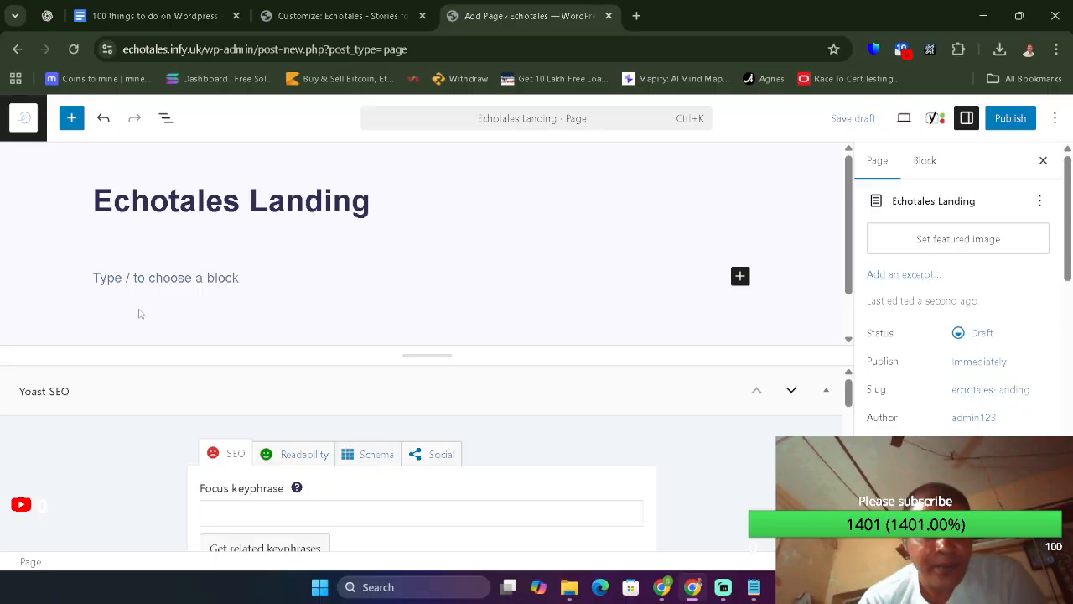
pyautogui.click(163, 277)
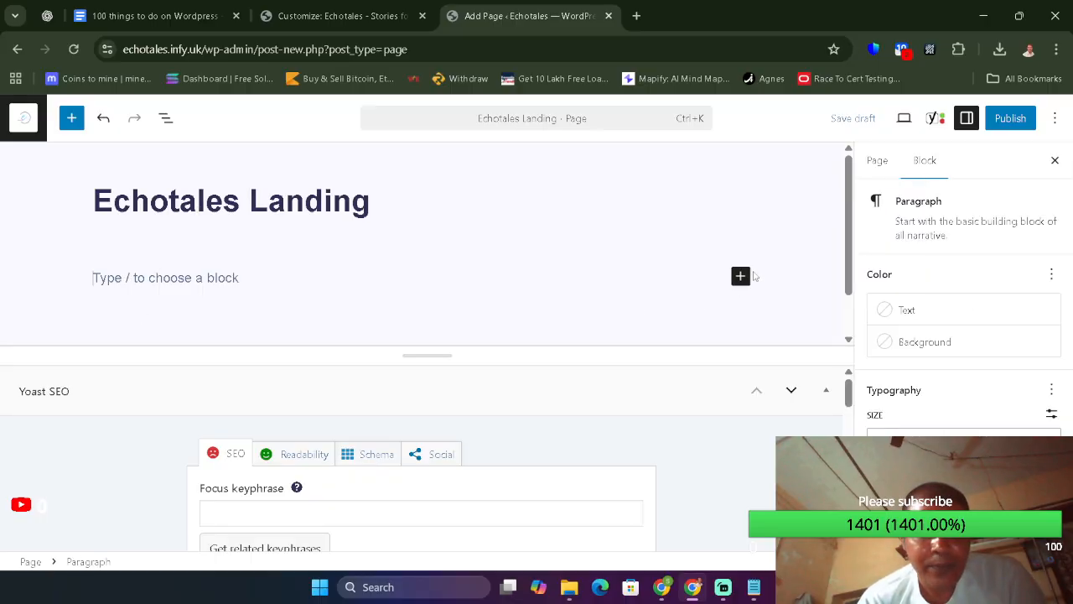
# - Insert an image block below the title using cropped-Echotales-logo.png from the media library
pyautogui.click(741, 276)
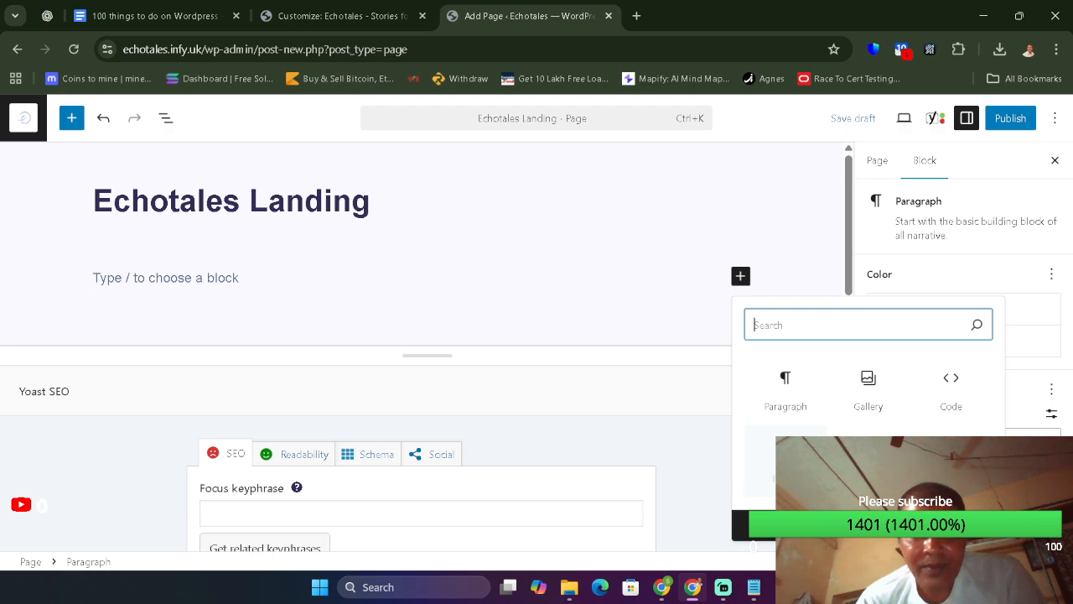
pyautogui.click(785, 460)
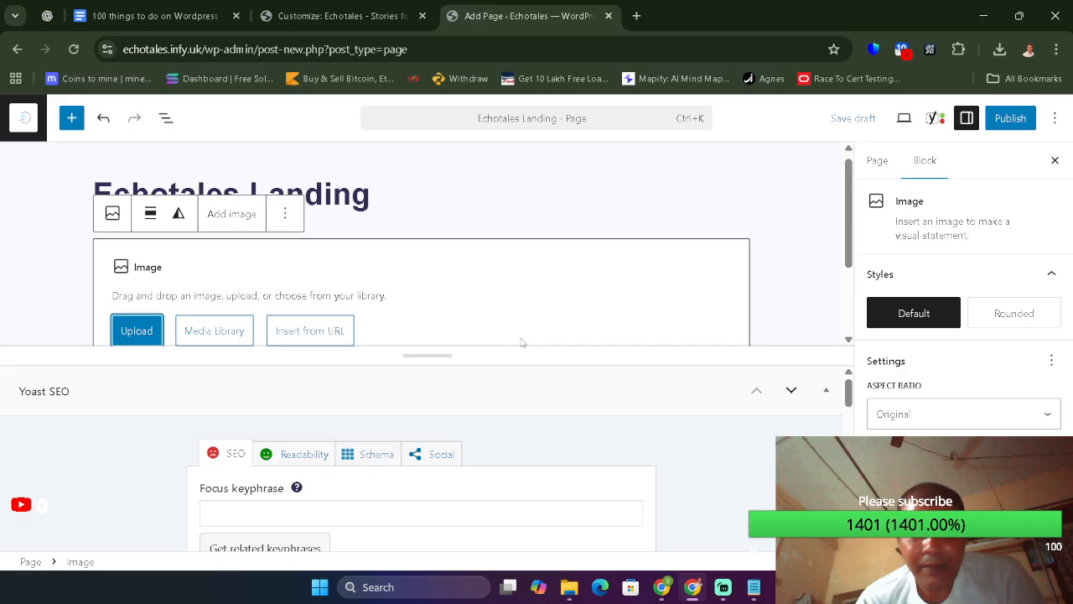
pyautogui.click(212, 329)
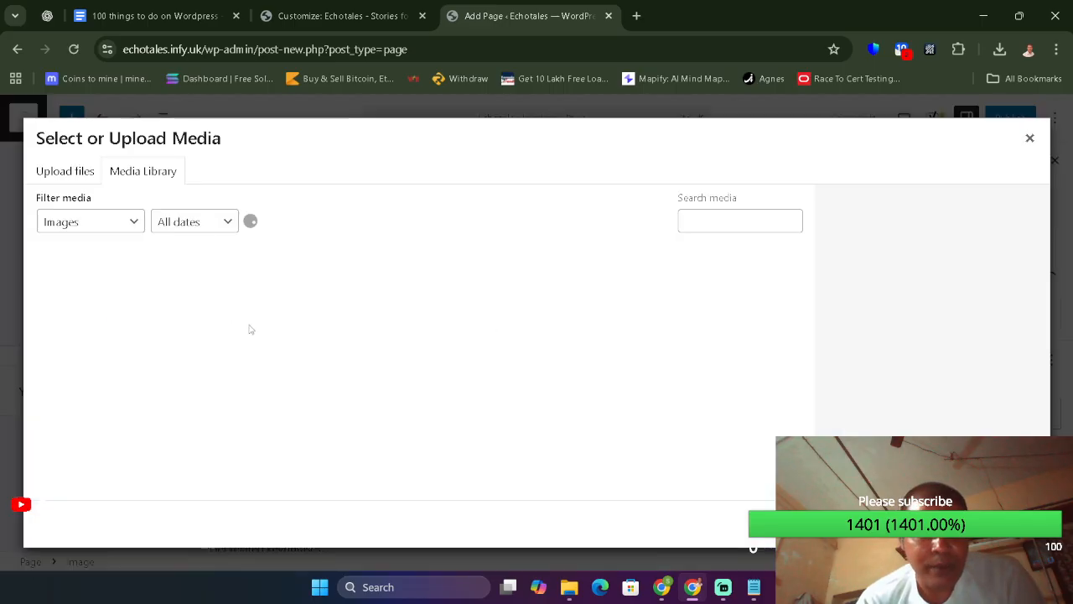
pyautogui.click(283, 313)
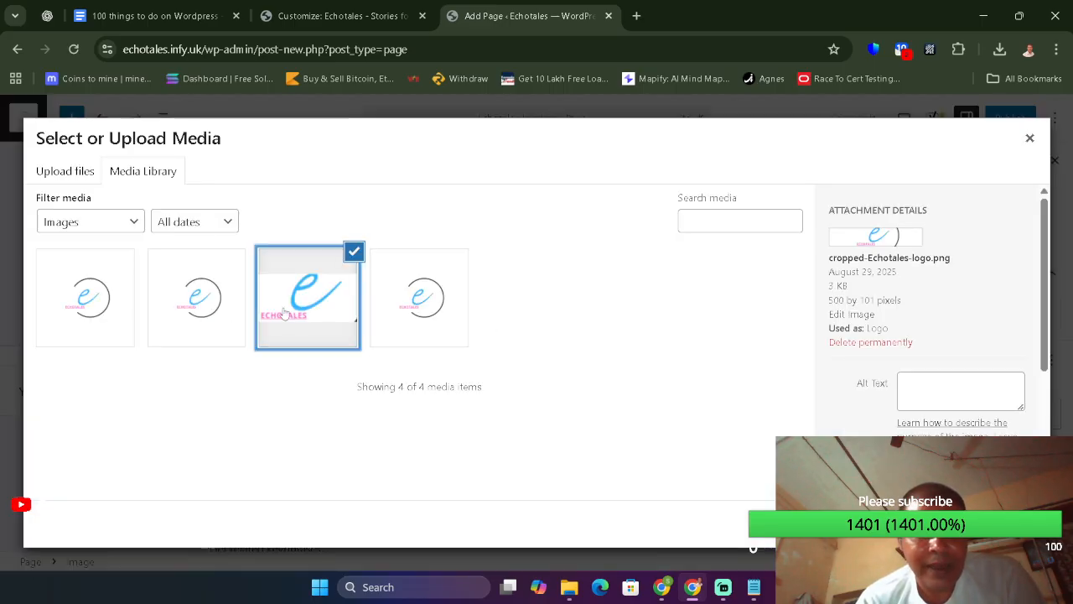
pyautogui.click(1013, 524)
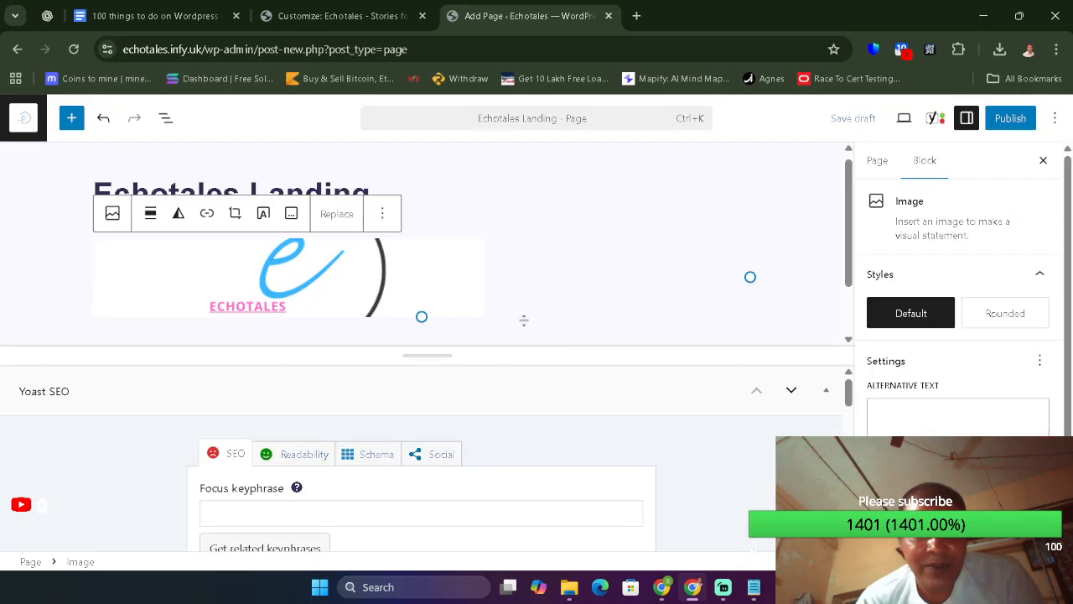
pyautogui.click(639, 241)
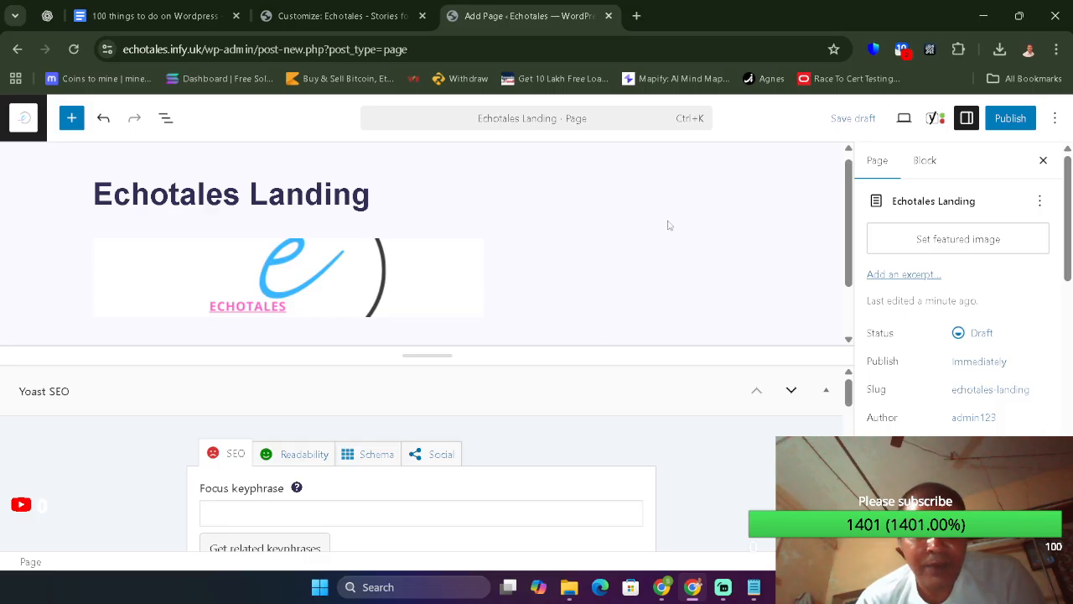
# - Set the page's Yoast SEO focus keyphrase to "echotales"
pyautogui.scroll(-1, 840, 289)
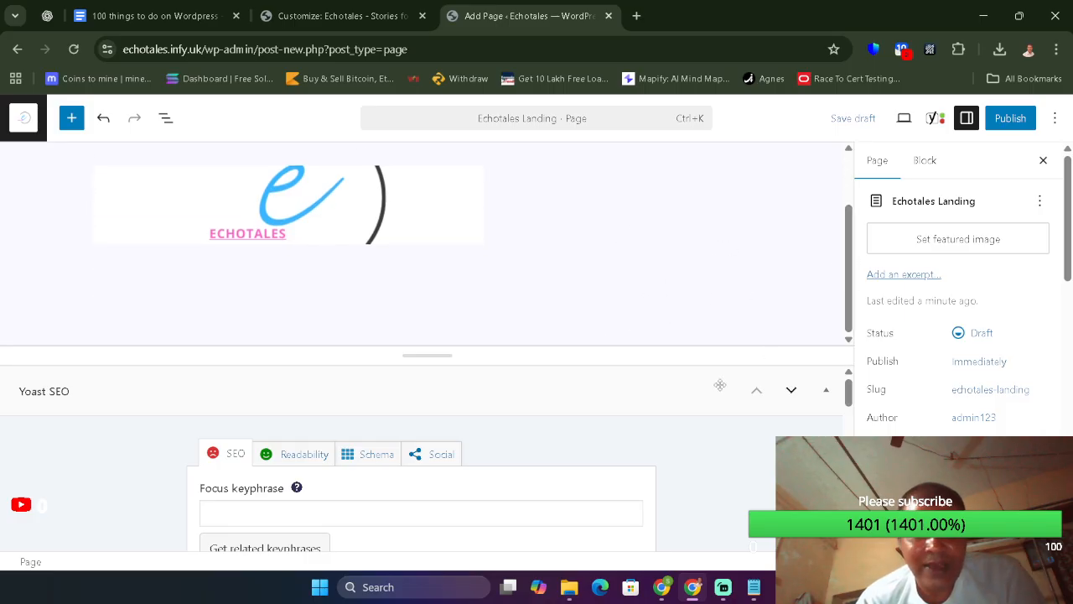
pyautogui.scroll(-2, 654, 403)
pyautogui.scroll(1, 503, 394)
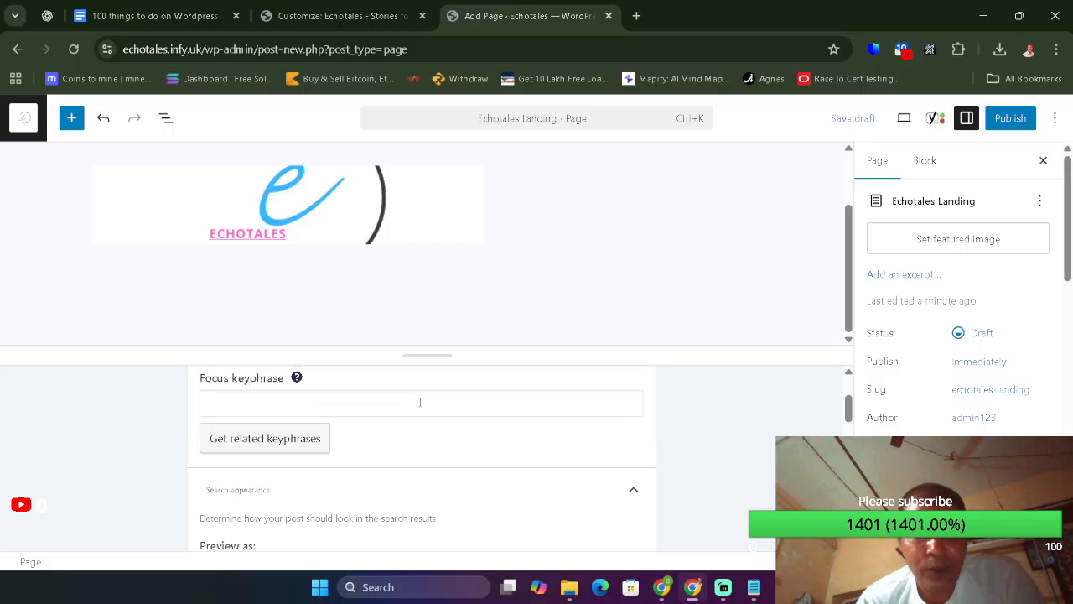
pyautogui.click(334, 415)
pyautogui.write('echotales')
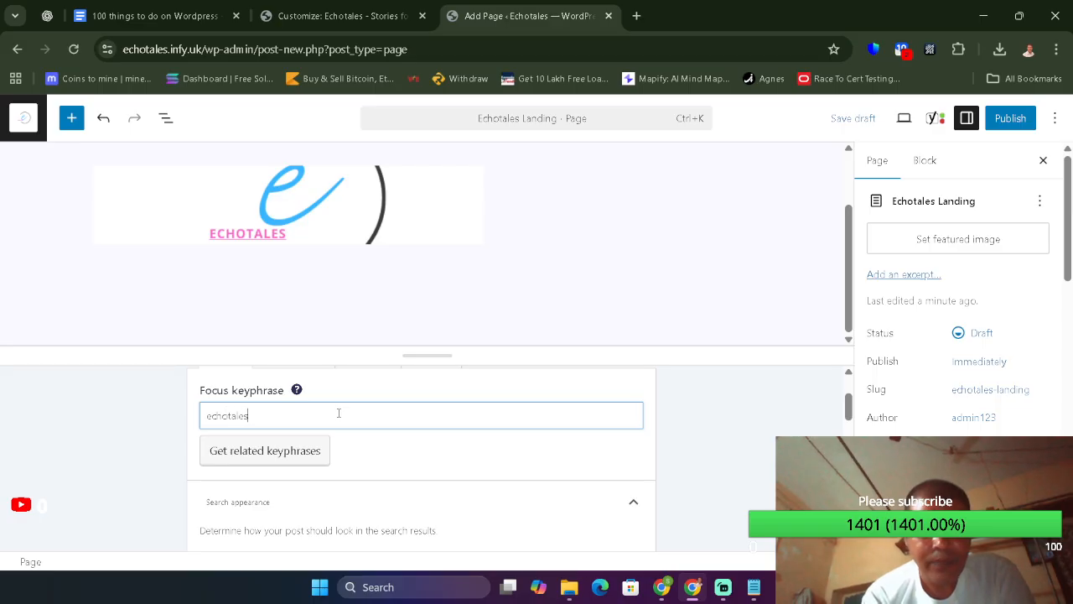
pyautogui.write(',')
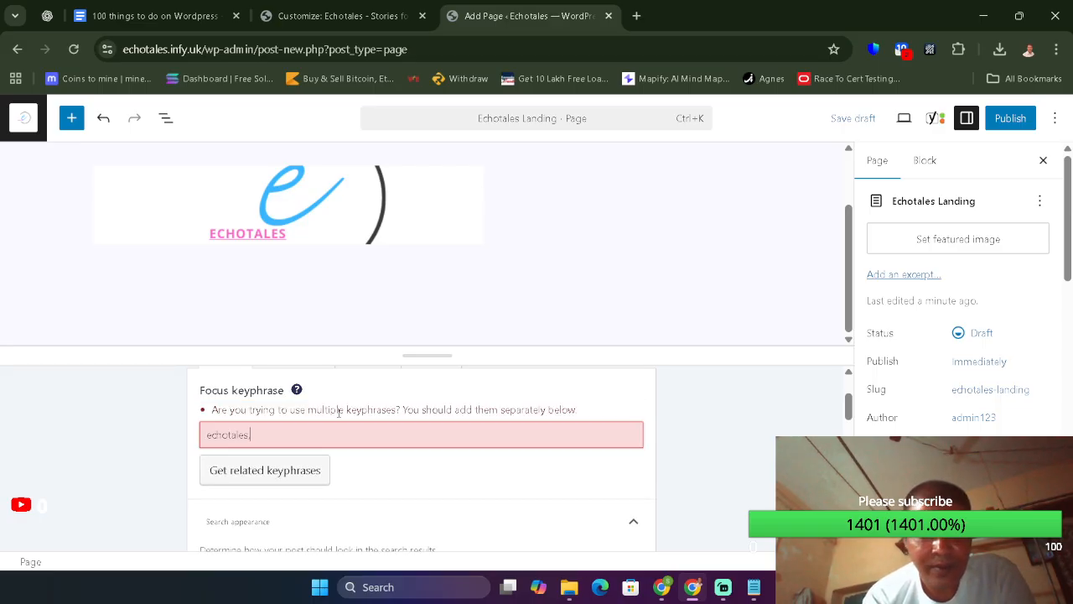
pyautogui.press('BackSpace')
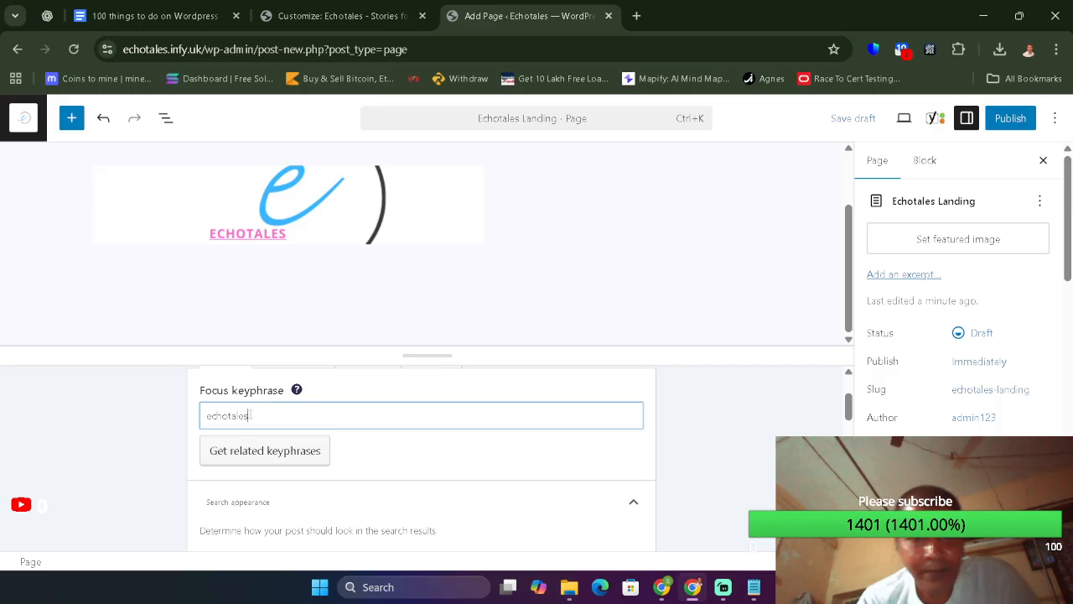
# - Request related keyphrases, log in to Semrush with the Google account, accepting all cookies, and approve Yoast SEO's access
pyautogui.click(249, 451)
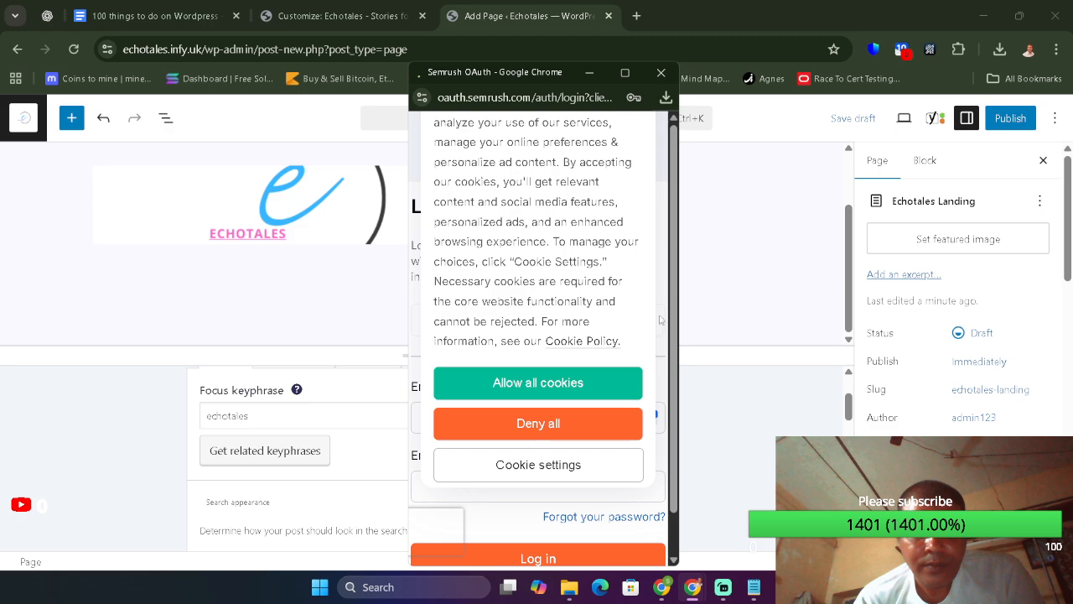
pyautogui.click(557, 378)
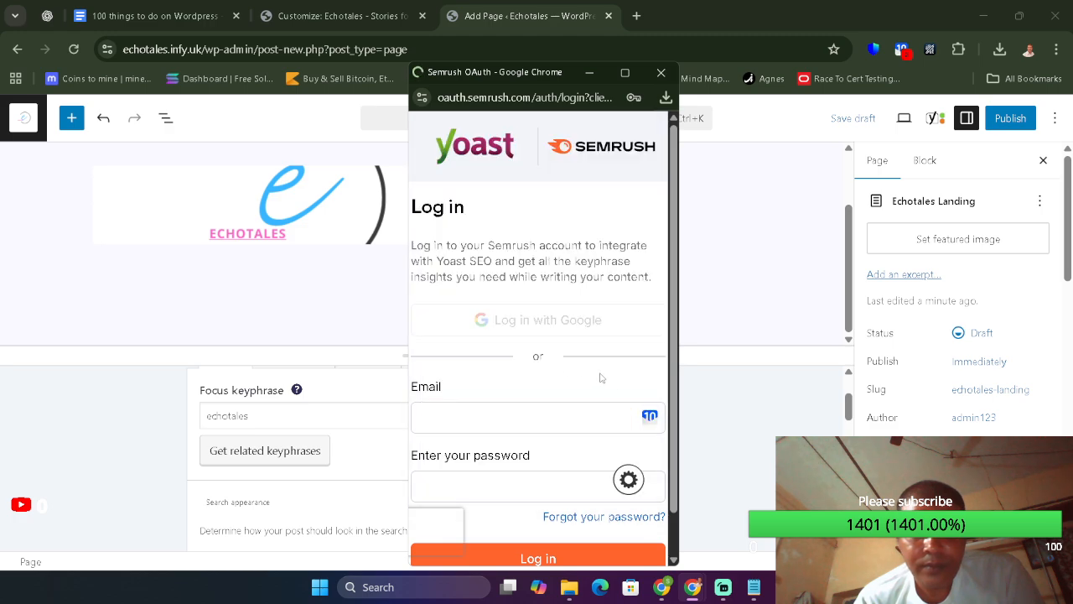
pyautogui.scroll(-1, 667, 369)
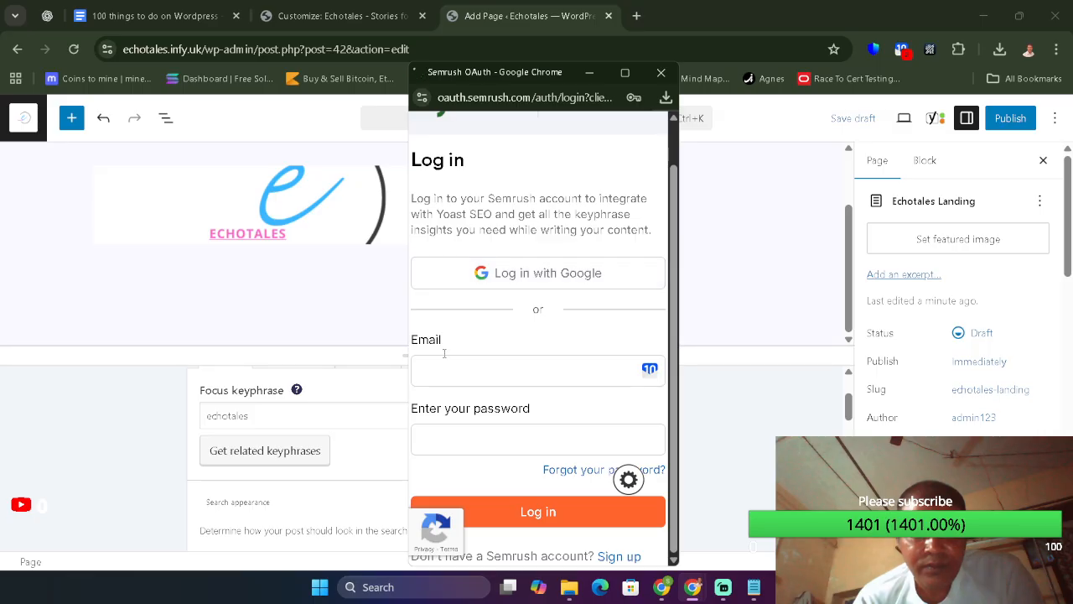
pyautogui.click(537, 276)
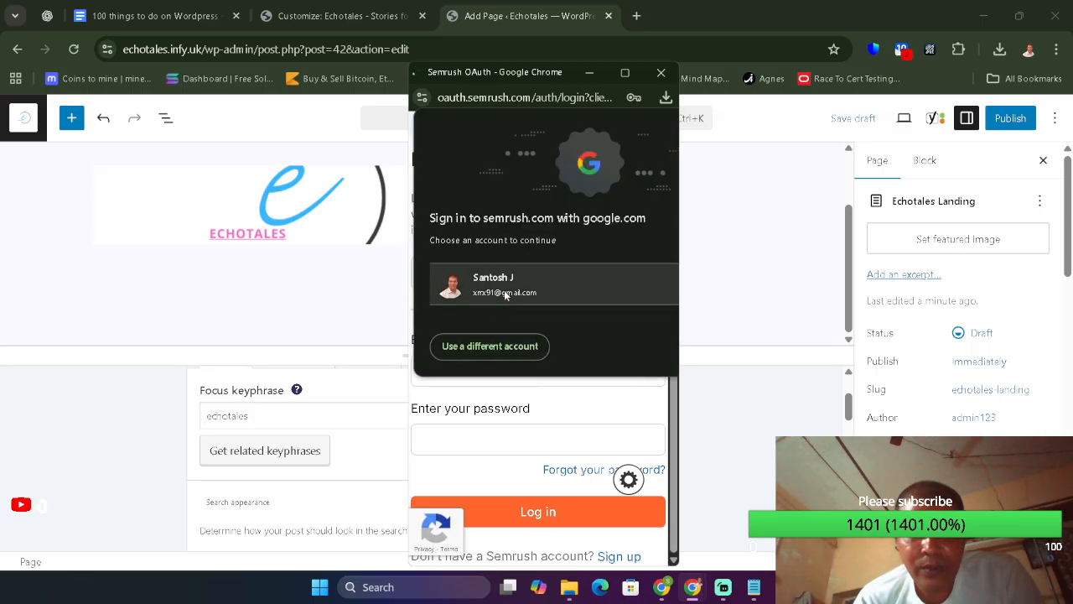
pyautogui.click(536, 344)
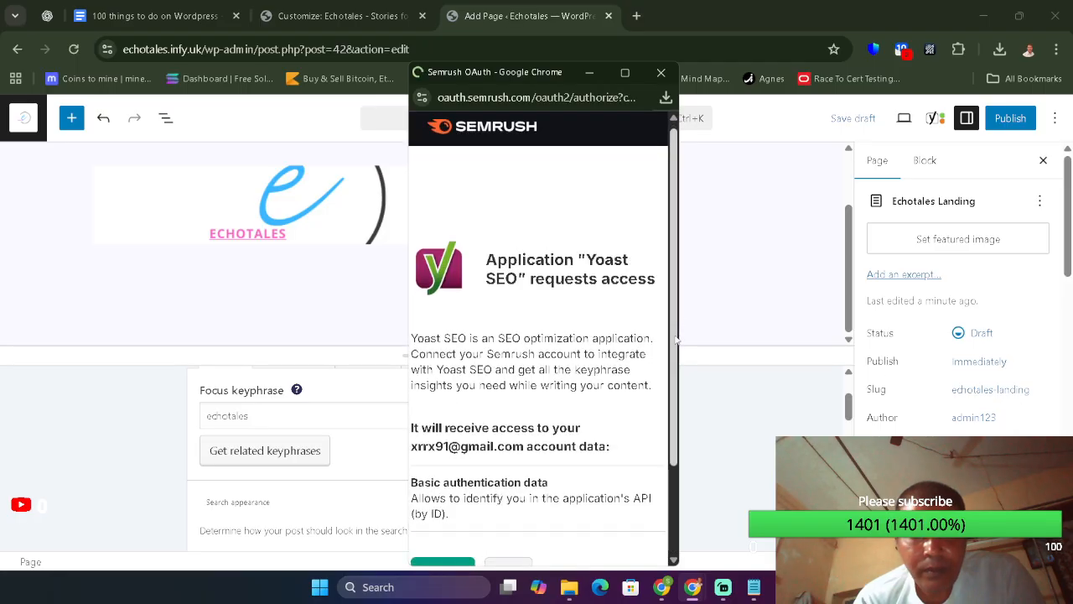
pyautogui.scroll(-3, 536, 336)
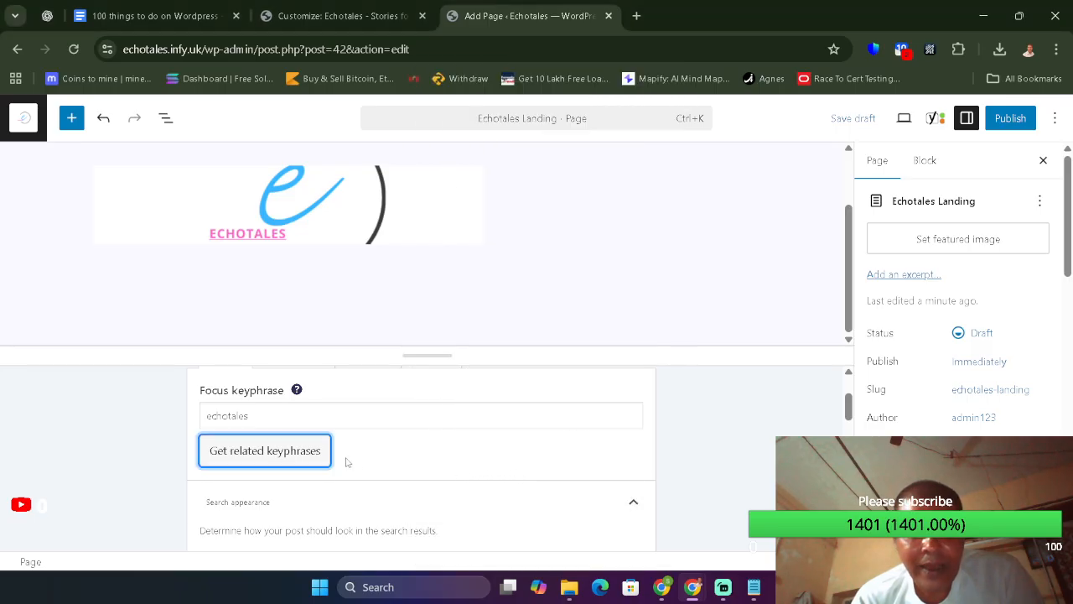
# - Look up the keyphrases related to "echotales", switch the results to India, check the search intent and close the list
pyautogui.click(279, 451)
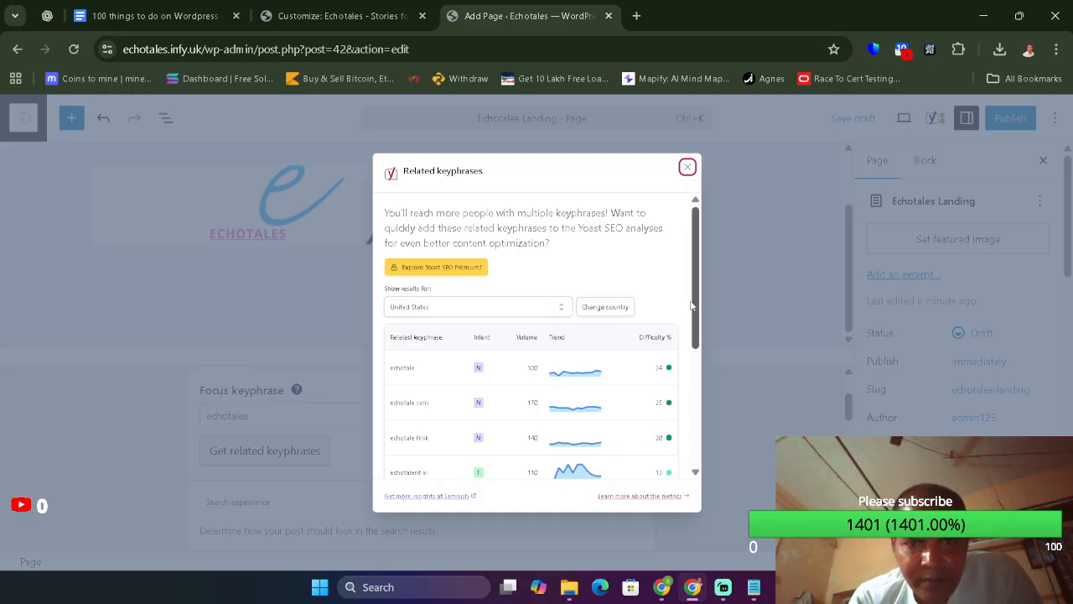
pyautogui.moveTo(692, 298)
pyautogui.mouseDown()
pyautogui.moveTo(684, 440)
pyautogui.moveTo(693, 319)
pyautogui.mouseUp()
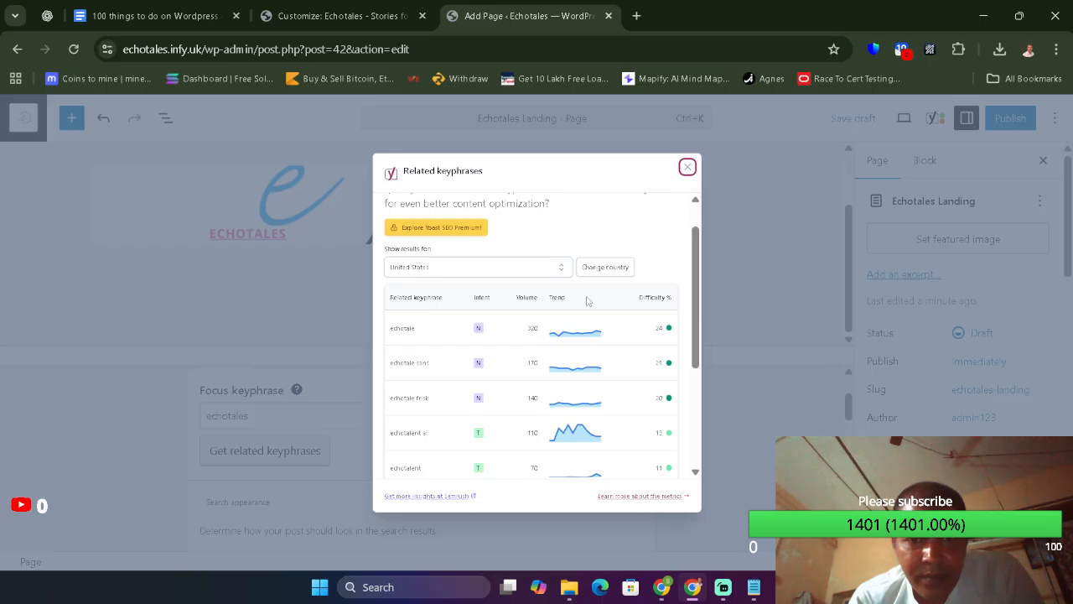
pyautogui.click(538, 265)
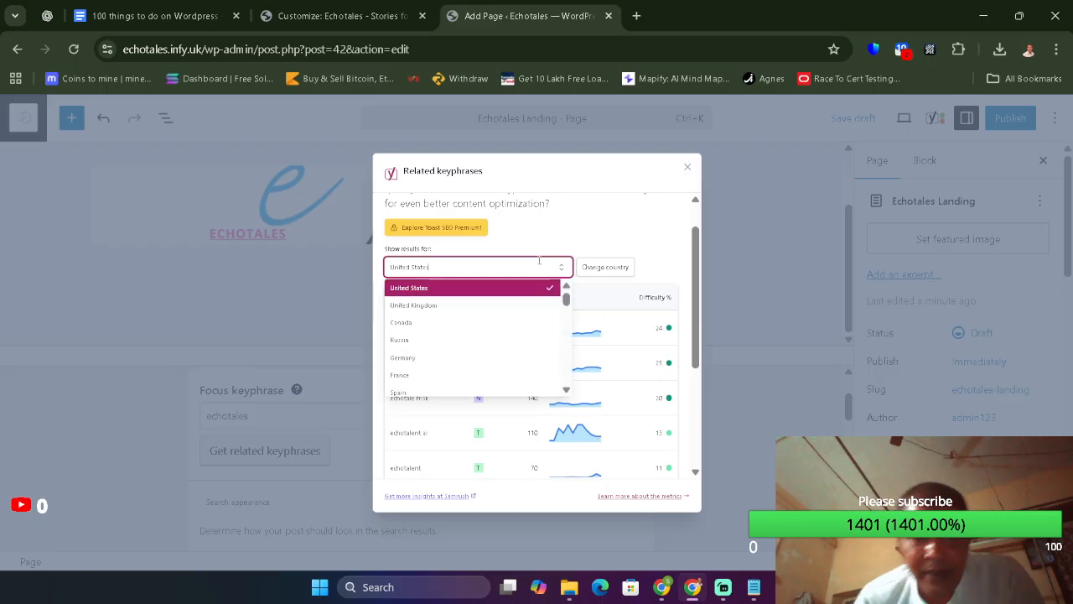
pyautogui.write('ind')
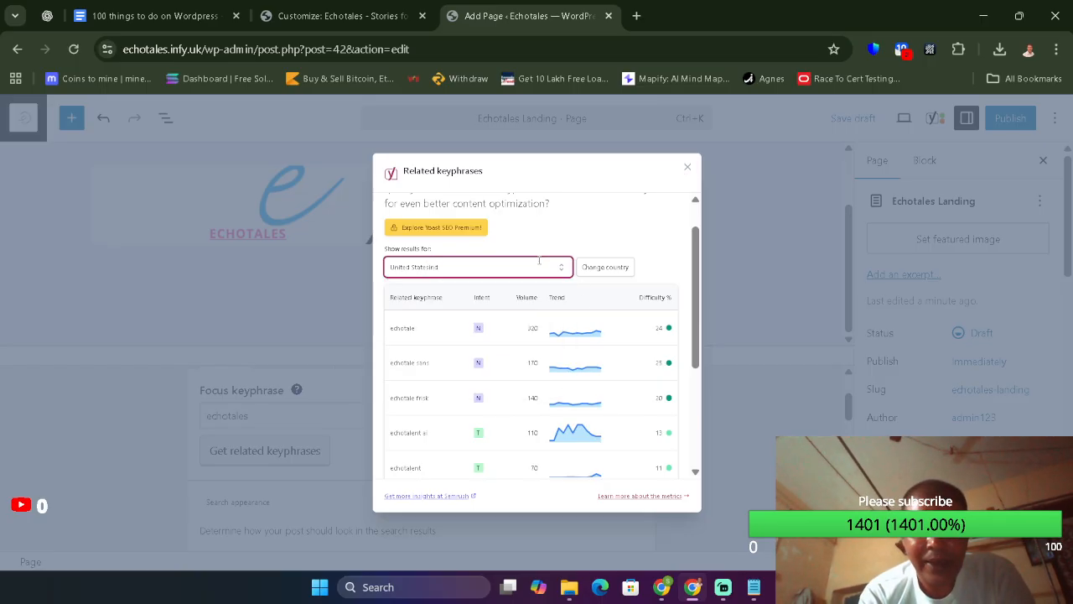
pyautogui.press('BackSpace')
pyautogui.press('BackSpace')
pyautogui.press('BackSpace')
pyautogui.press('BackSpace')
pyautogui.press('BackSpace')
pyautogui.press('BackSpace')
pyautogui.press('BackSpace')
pyautogui.press('BackSpace')
pyautogui.press('BackSpace')
pyautogui.press('BackSpace')
pyautogui.press('BackSpace')
pyautogui.press('BackSpace')
pyautogui.press('BackSpace')
pyautogui.press('BackSpace')
pyautogui.press('BackSpace')
pyautogui.press('BackSpace')
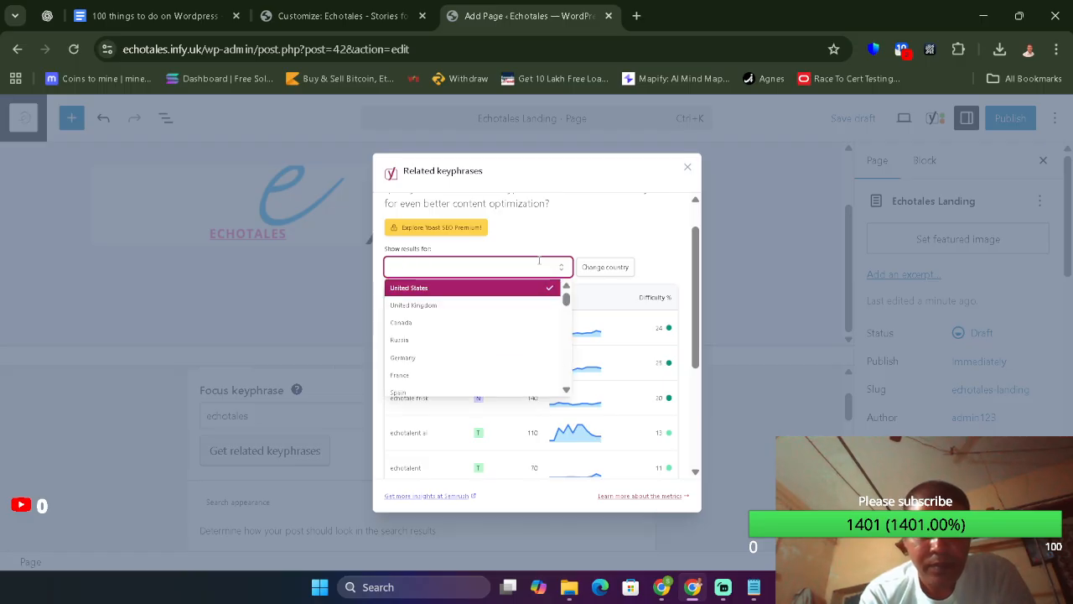
pyautogui.write('India')
pyautogui.press('Return')
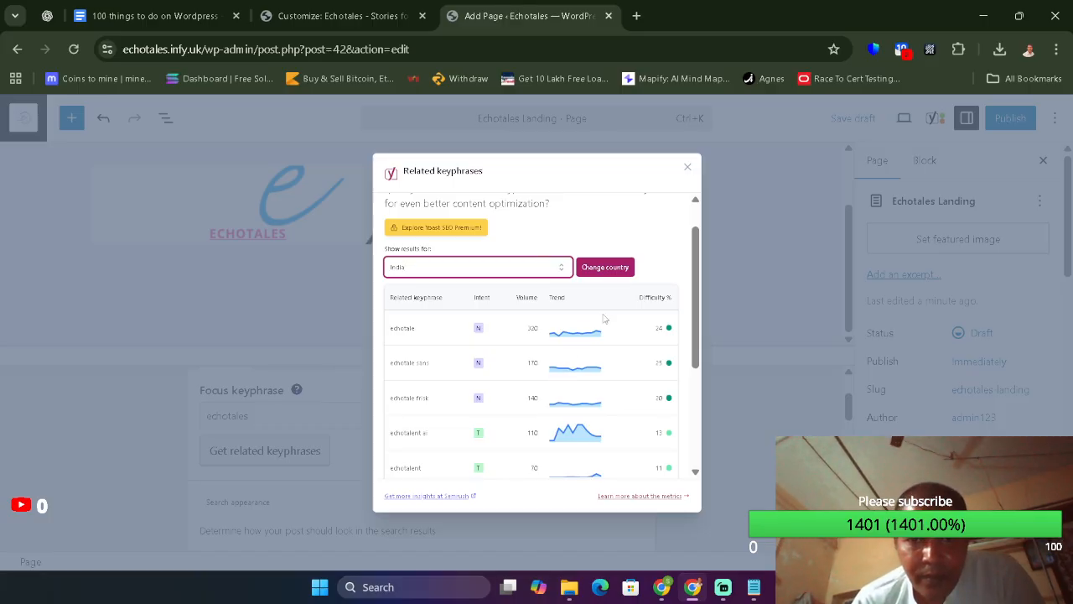
pyautogui.click(606, 266)
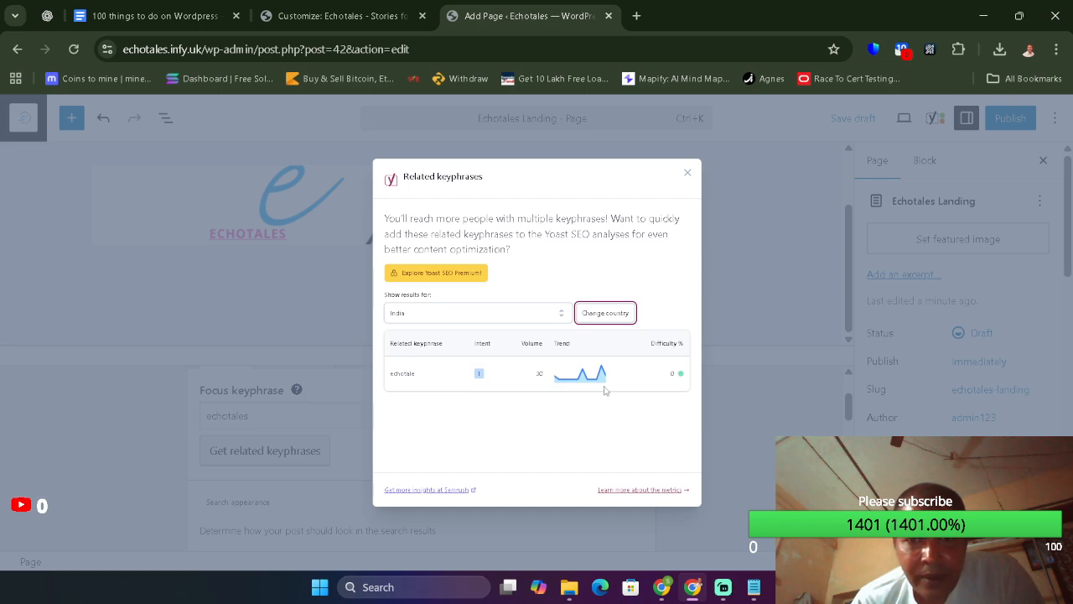
pyautogui.click(641, 367)
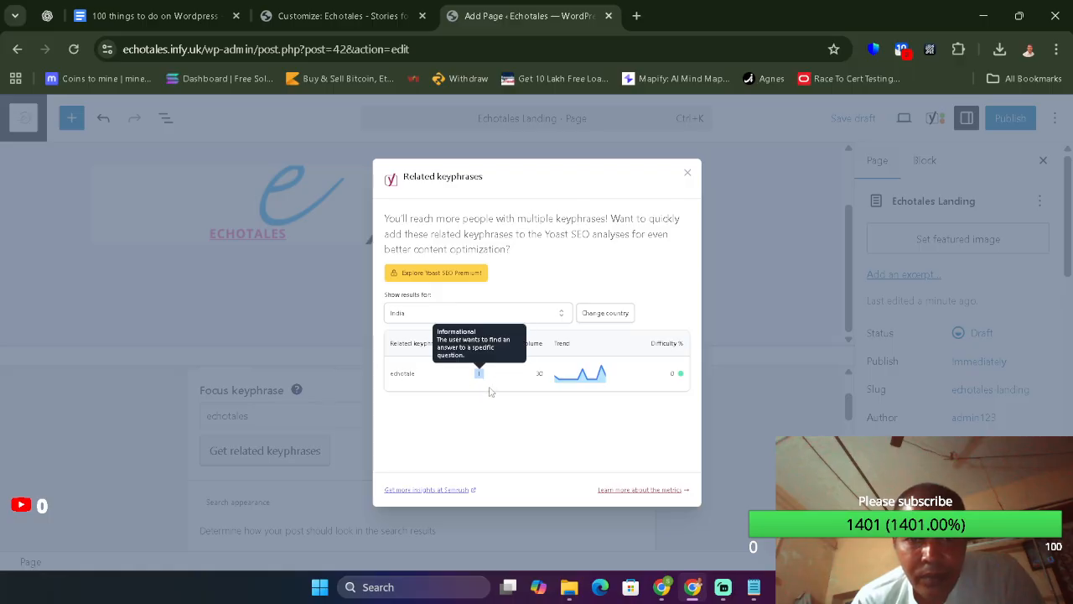
pyautogui.click(687, 174)
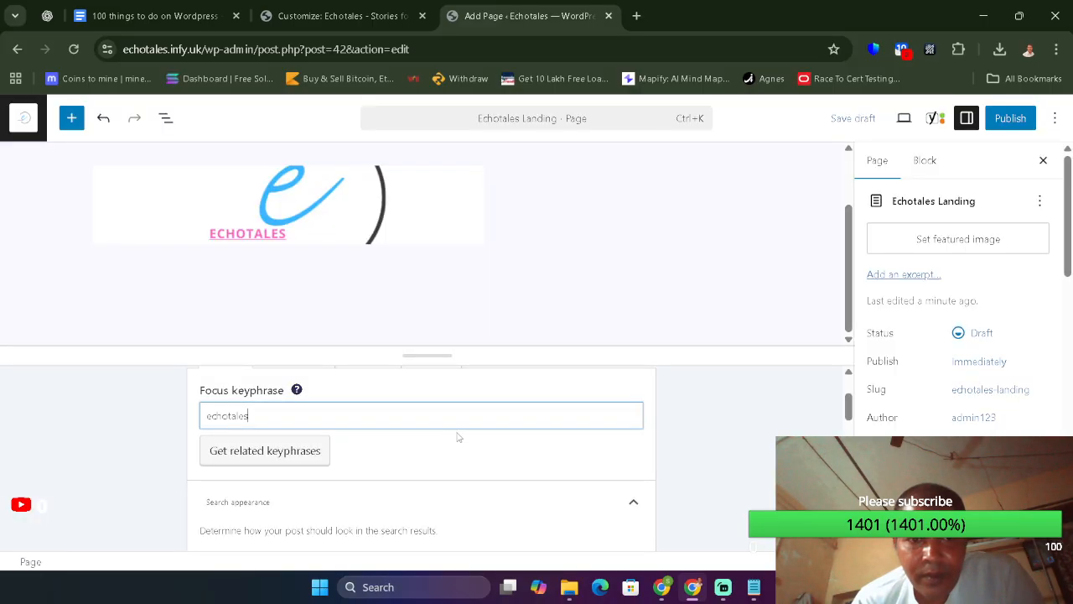
# - Set the page's slug to "landing-page" in the Yoast SEO search appearance settings
pyautogui.scroll(-3, 582, 482)
pyautogui.scroll(-1, 582, 469)
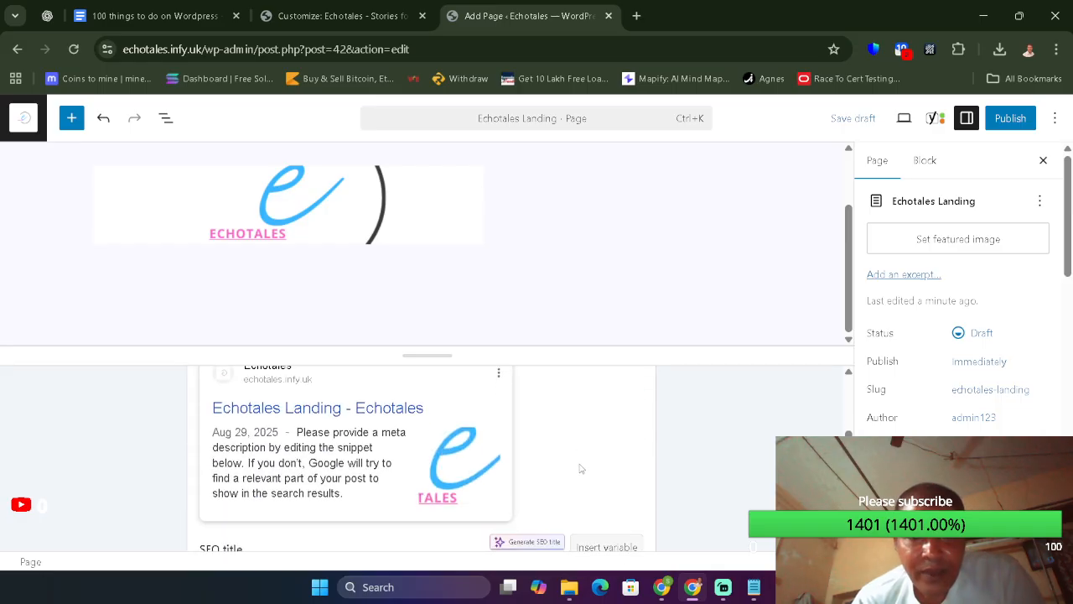
pyautogui.scroll(-1, 582, 469)
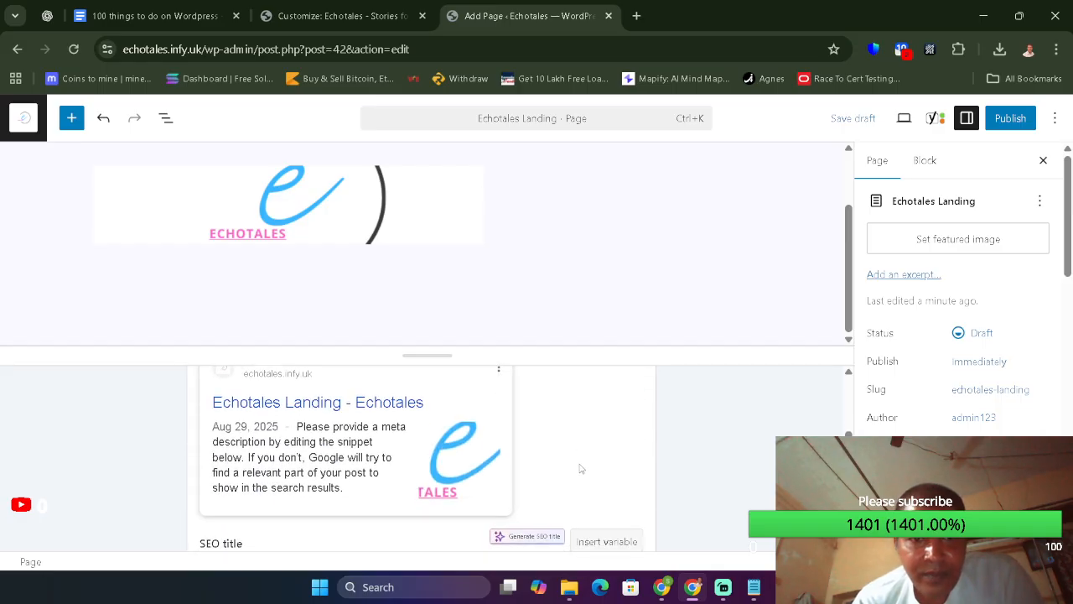
pyautogui.scroll(-2, 580, 469)
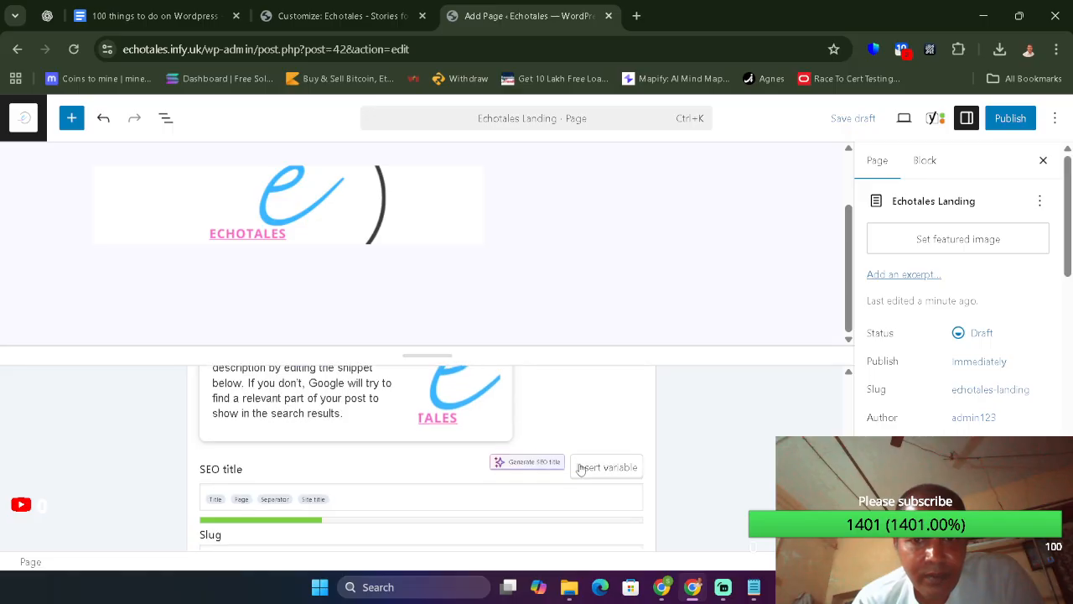
pyautogui.scroll(-3, 580, 468)
pyautogui.scroll(1, 578, 466)
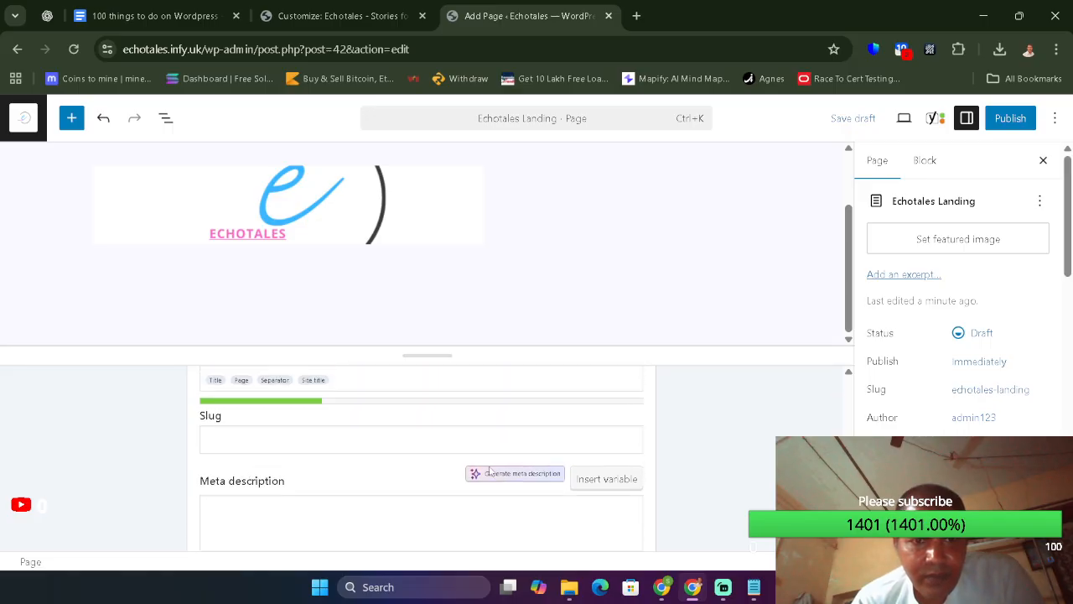
pyautogui.click(279, 455)
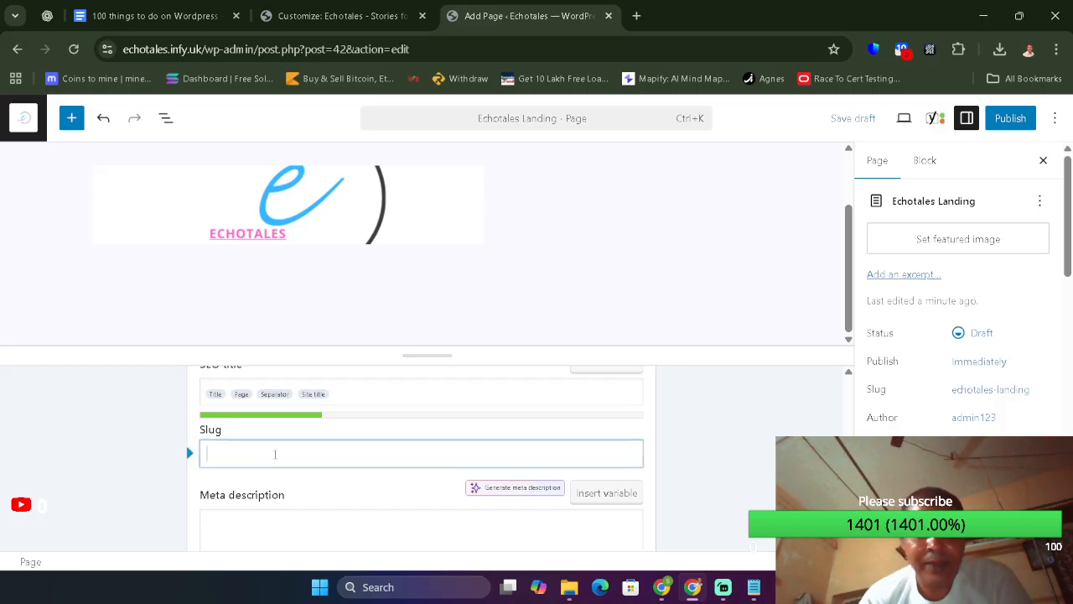
pyautogui.write('landing')
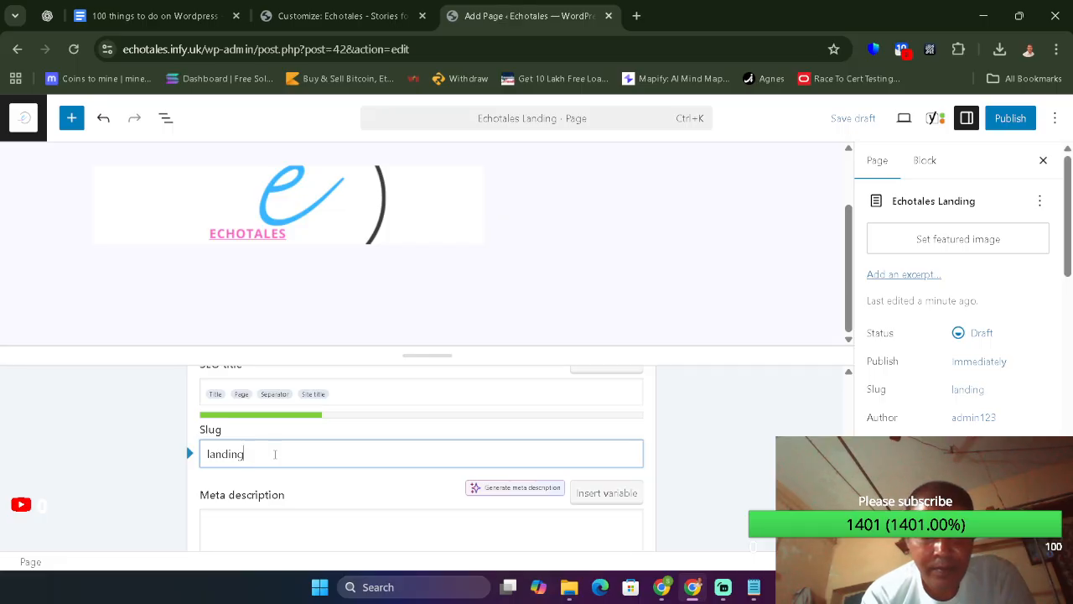
pyautogui.write('-page')
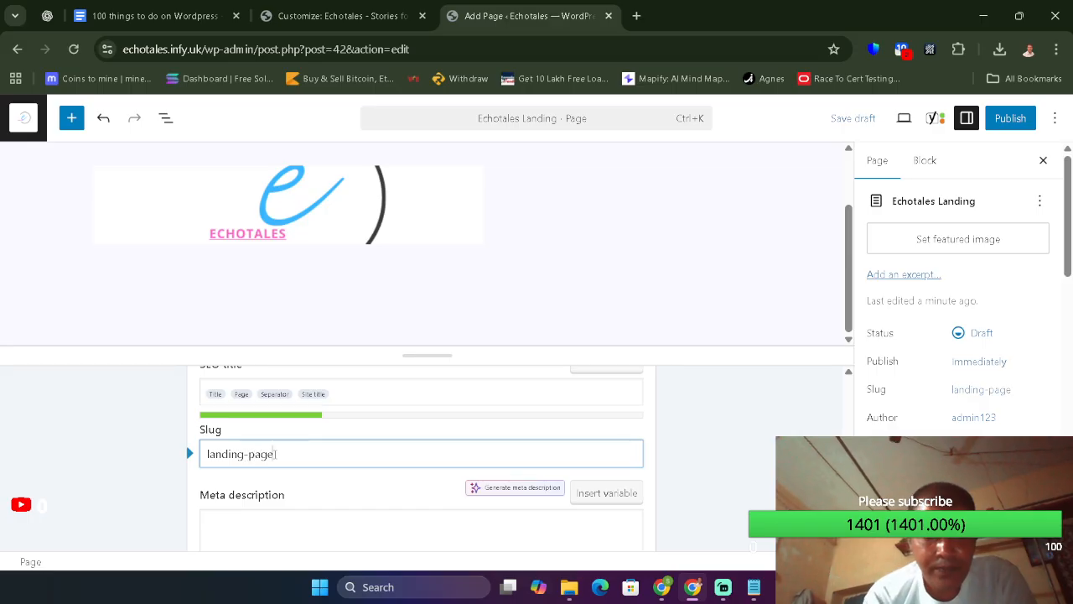
# - Enter "Echotales landing page." as the page's meta description in the Yoast SEO search appearance settings
pyautogui.scroll(-1, 372, 509)
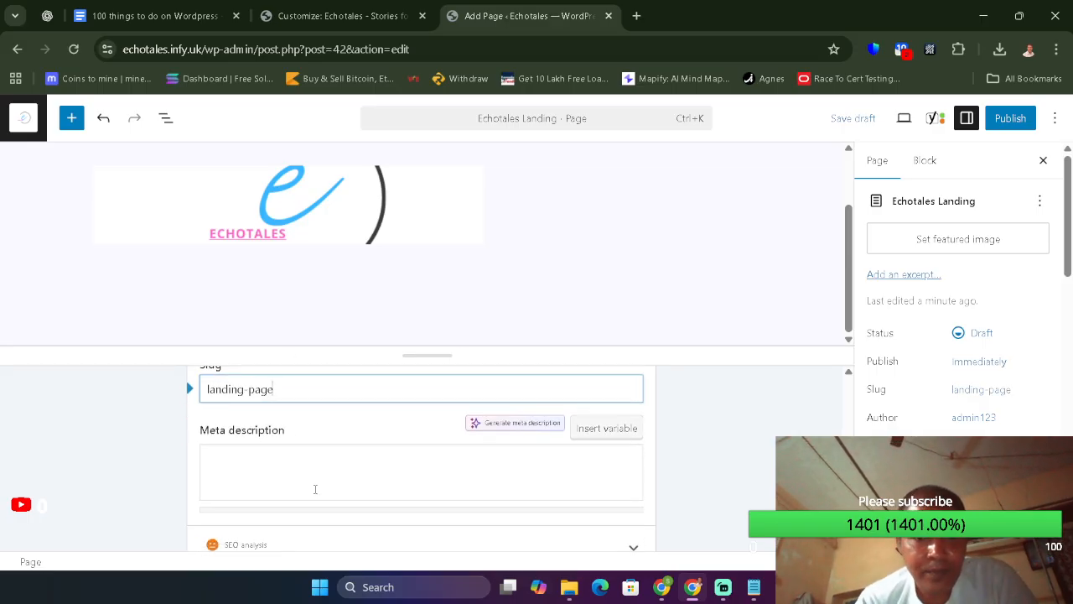
pyautogui.click(310, 485)
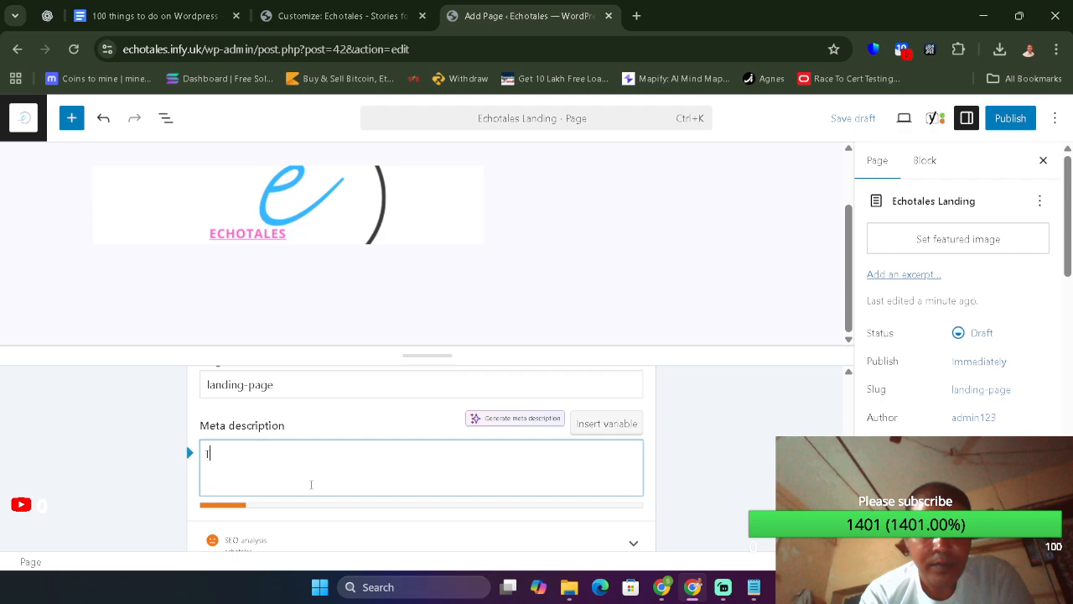
pyautogui.write('Ech')
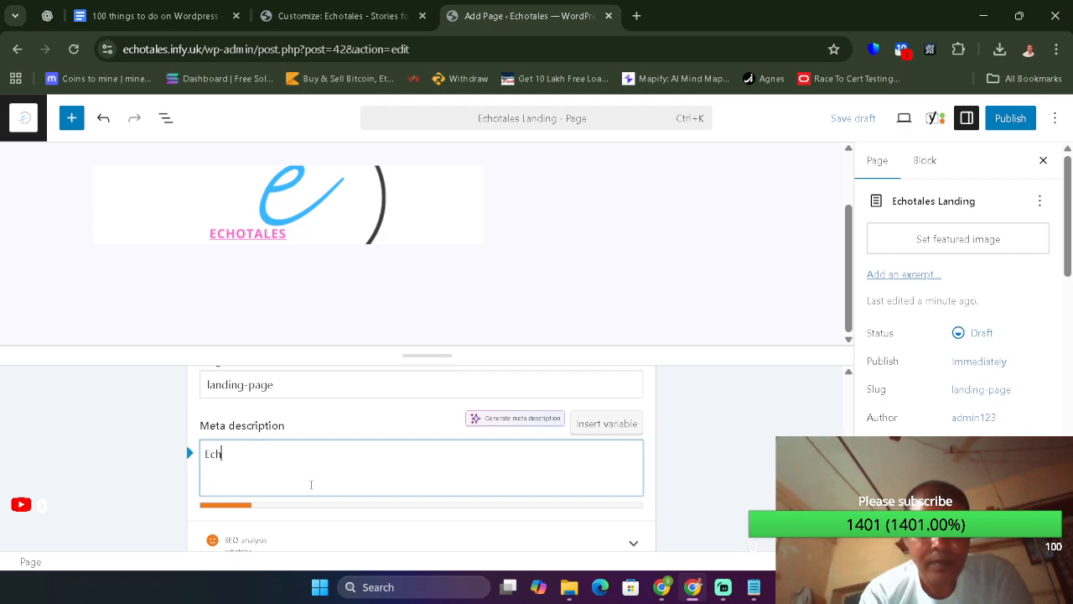
pyautogui.write('otales ')
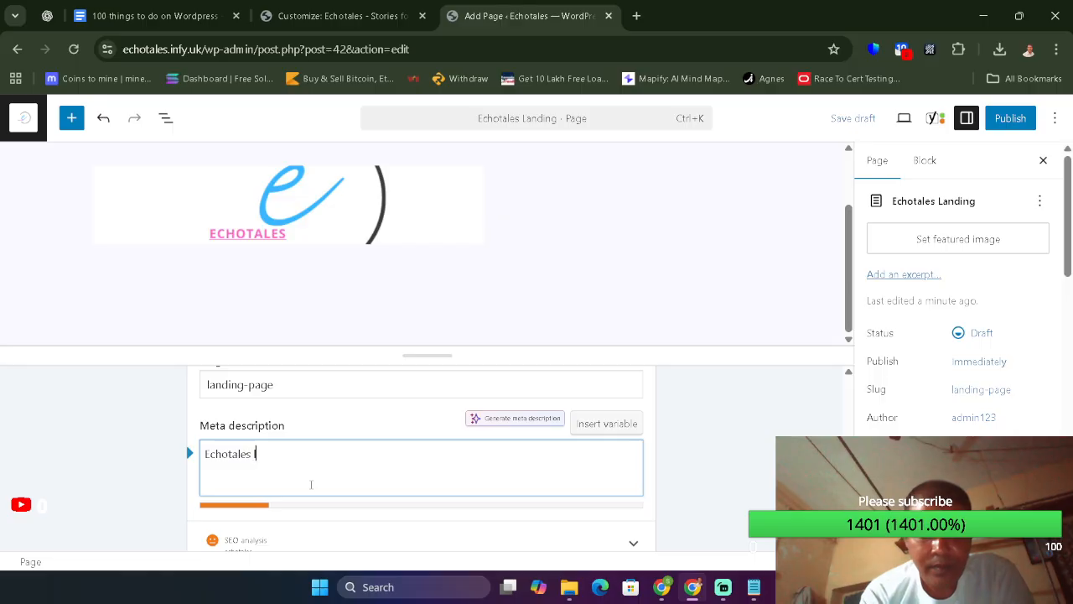
pyautogui.write('landing page.')
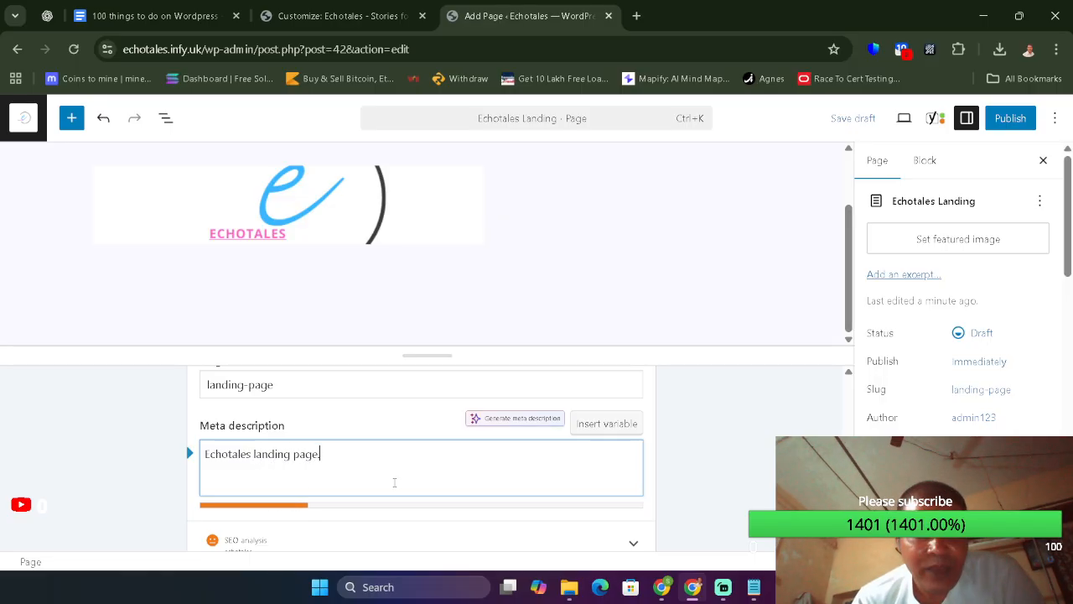
pyautogui.scroll(-3, 394, 482)
pyautogui.scroll(-3, 395, 488)
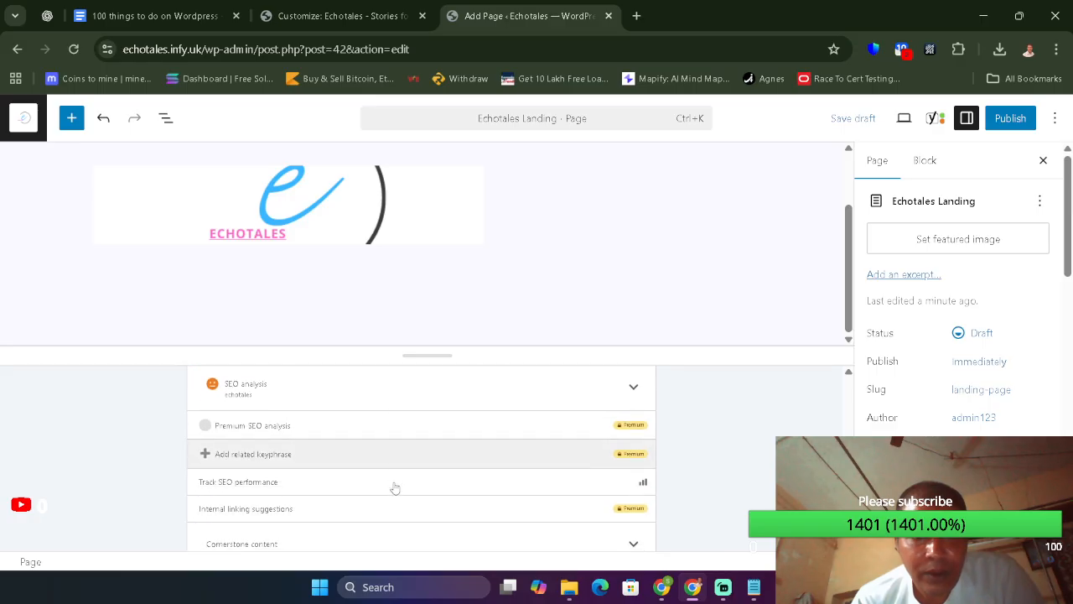
pyautogui.scroll(5, 453, 462)
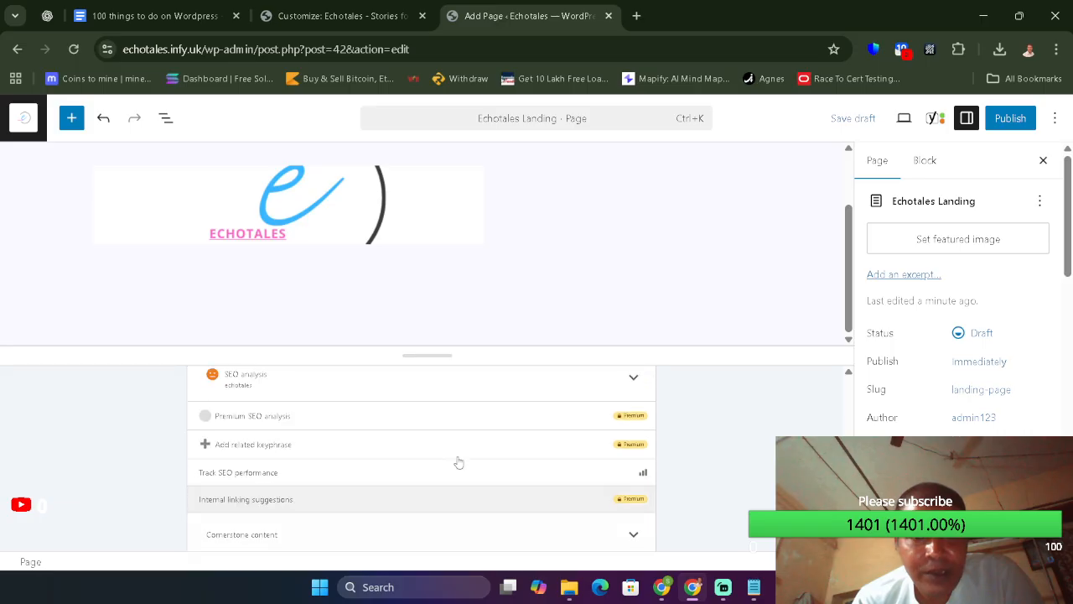
pyautogui.scroll(3, 457, 462)
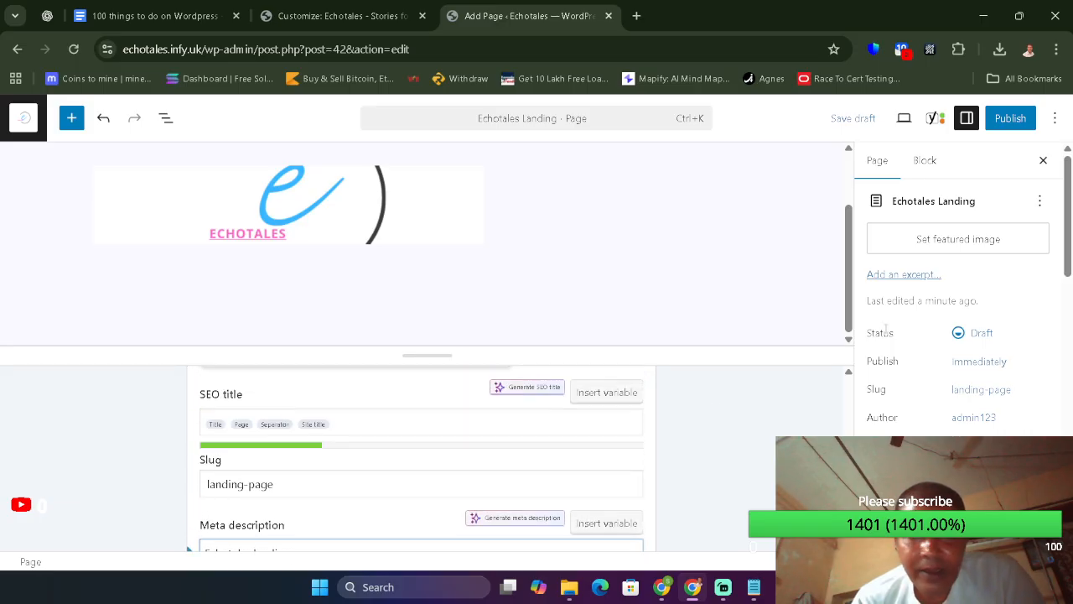
# - Disable the top bar, main header, breadcrumbs and main footer in the landing page's layout settings
pyautogui.moveTo(1070, 214); pyautogui.dragTo(1057, 399)
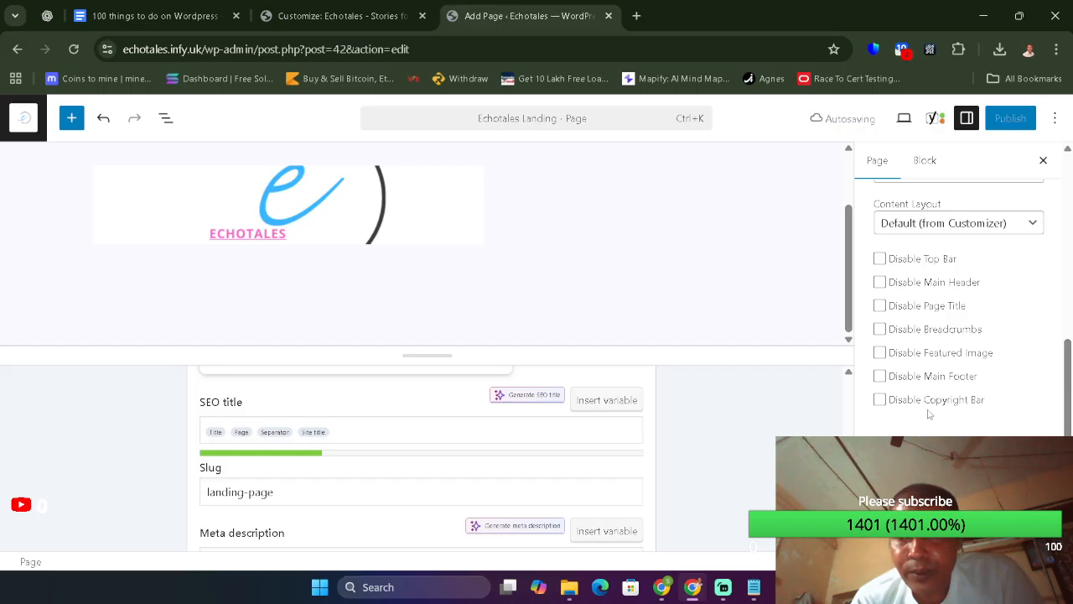
pyautogui.click(904, 262)
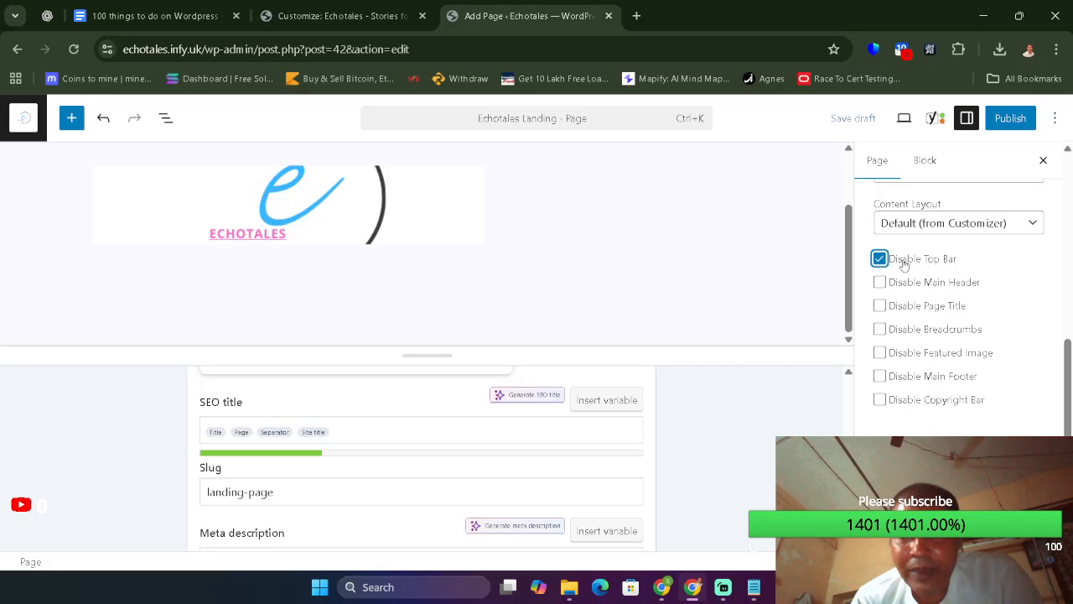
pyautogui.click(891, 284)
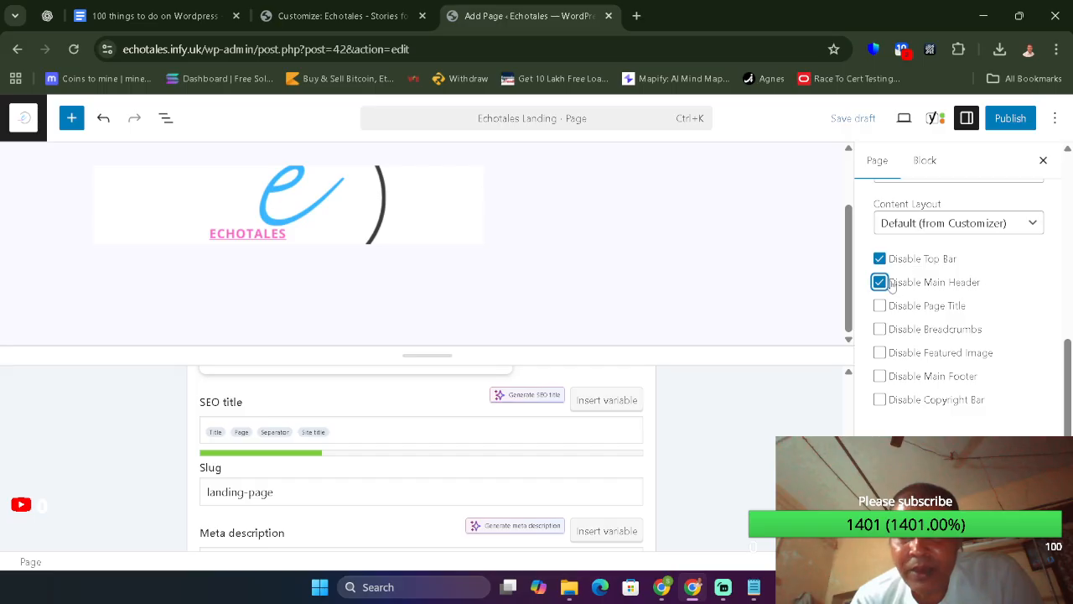
pyautogui.click(897, 335)
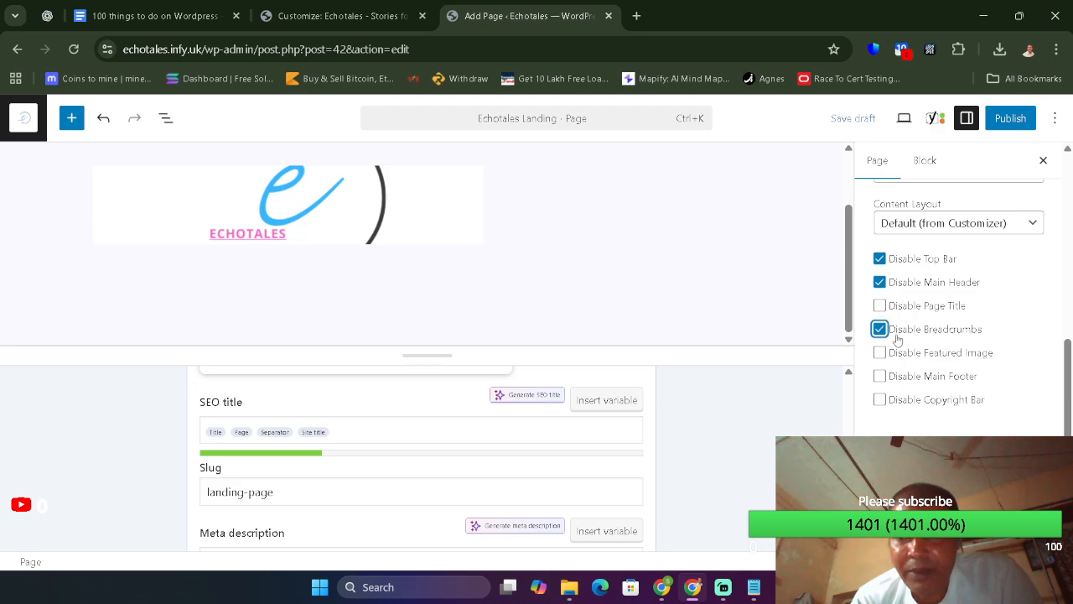
pyautogui.click(918, 382)
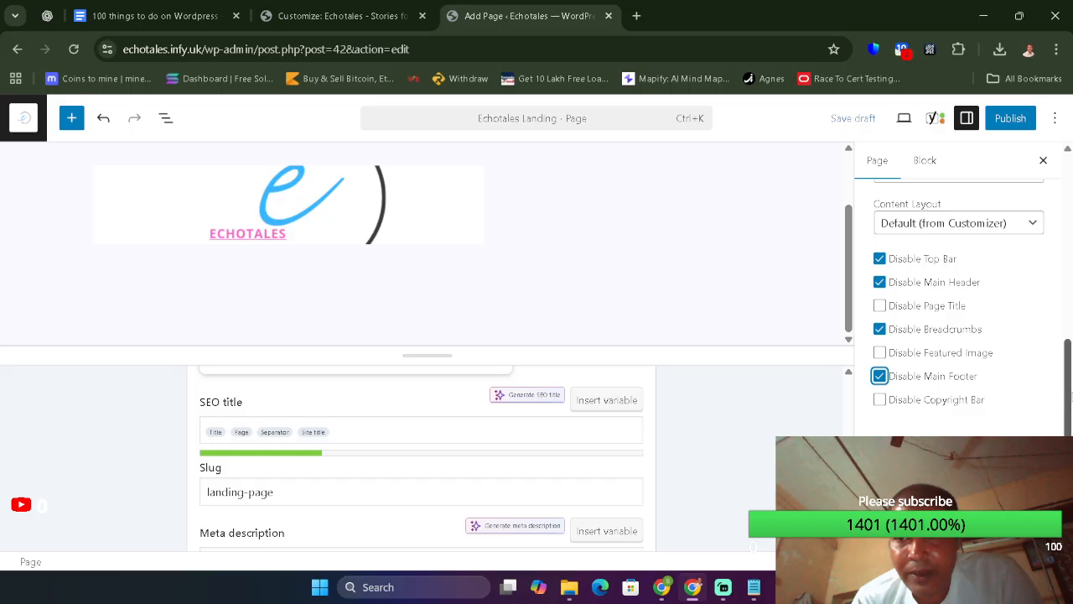
# - Publish the Echotales Landing page and return to the list of all pages
pyautogui.scroll(-5, 910, 408)
pyautogui.scroll(10, 1052, 239)
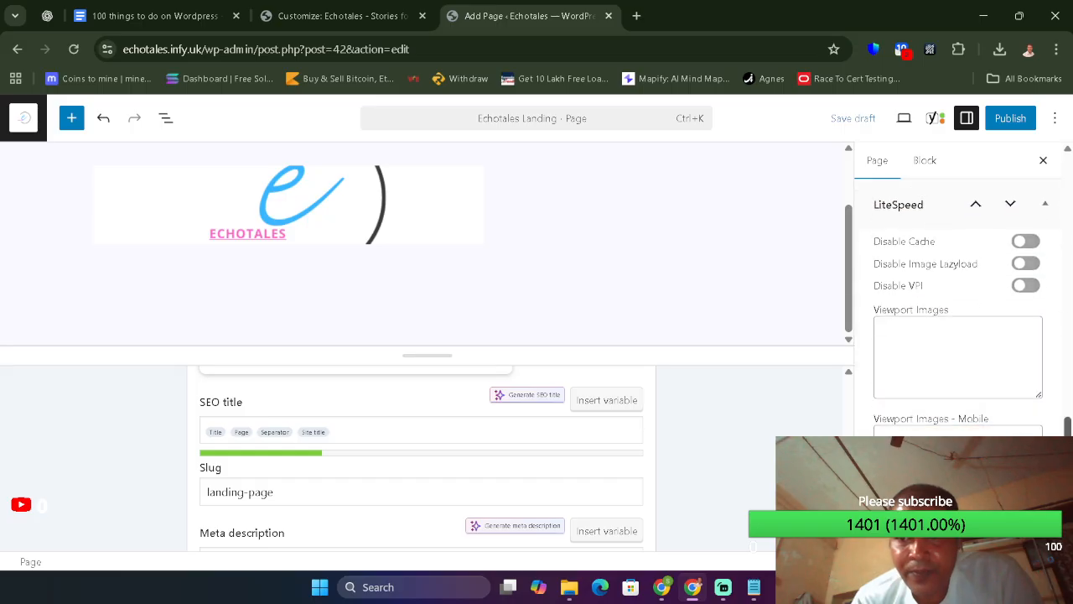
pyautogui.scroll(1, 1052, 239)
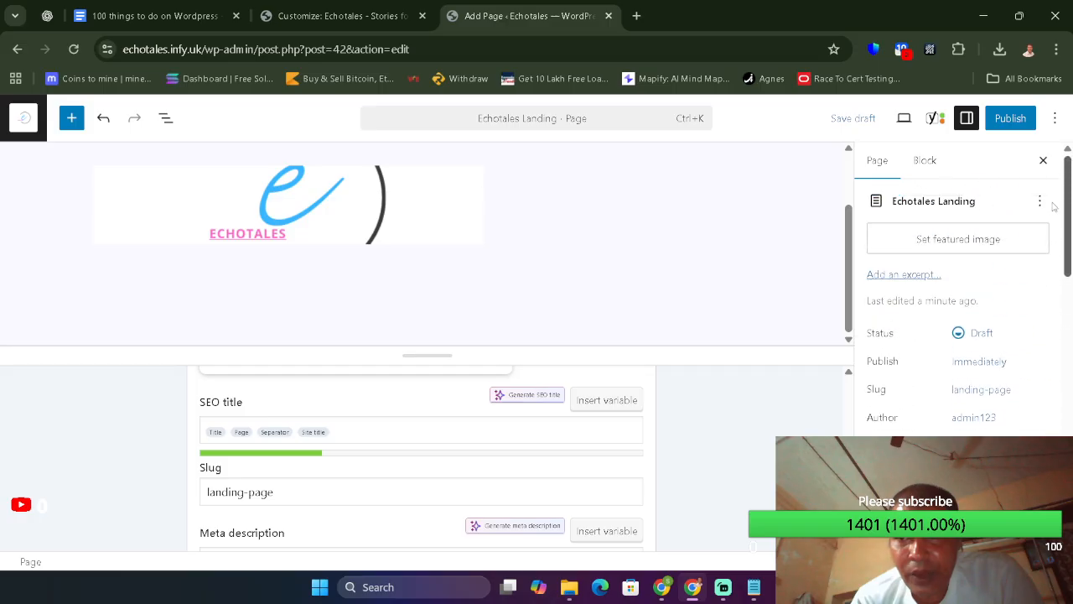
pyautogui.click(1011, 119)
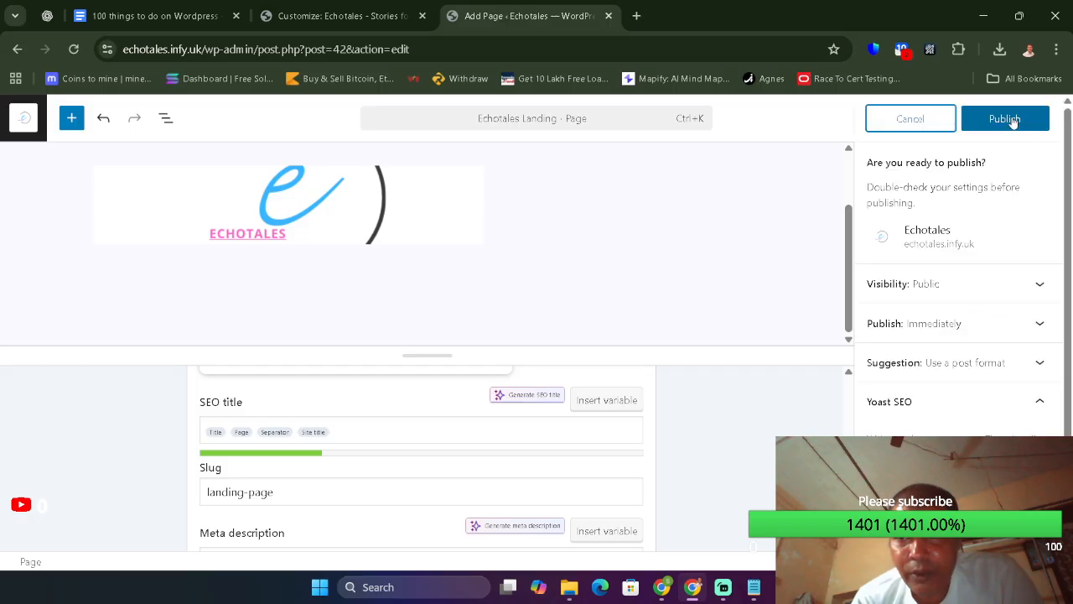
pyautogui.click(1012, 120)
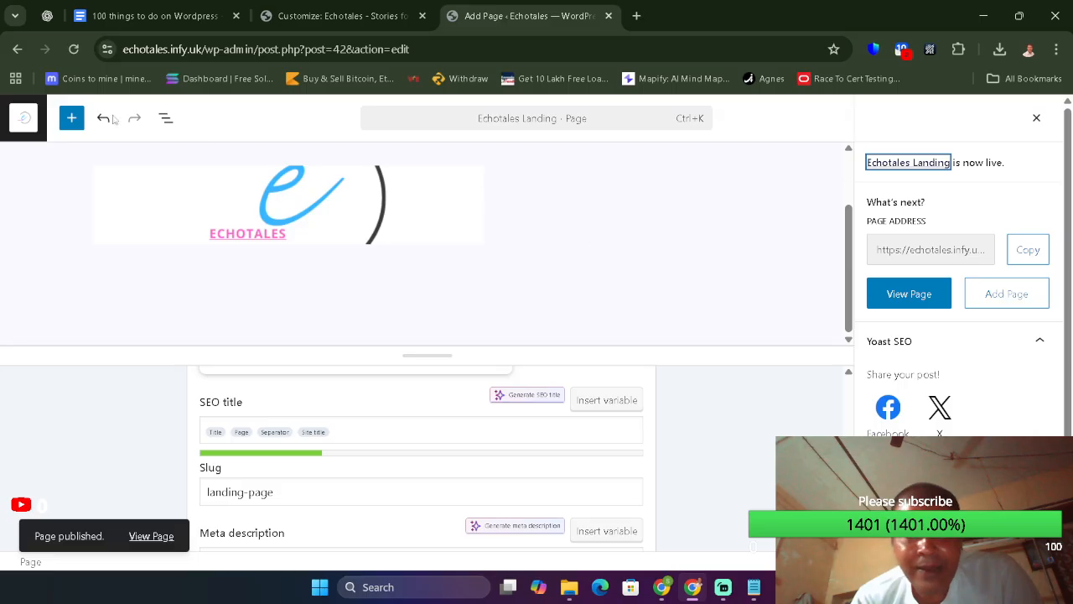
pyautogui.click(24, 117)
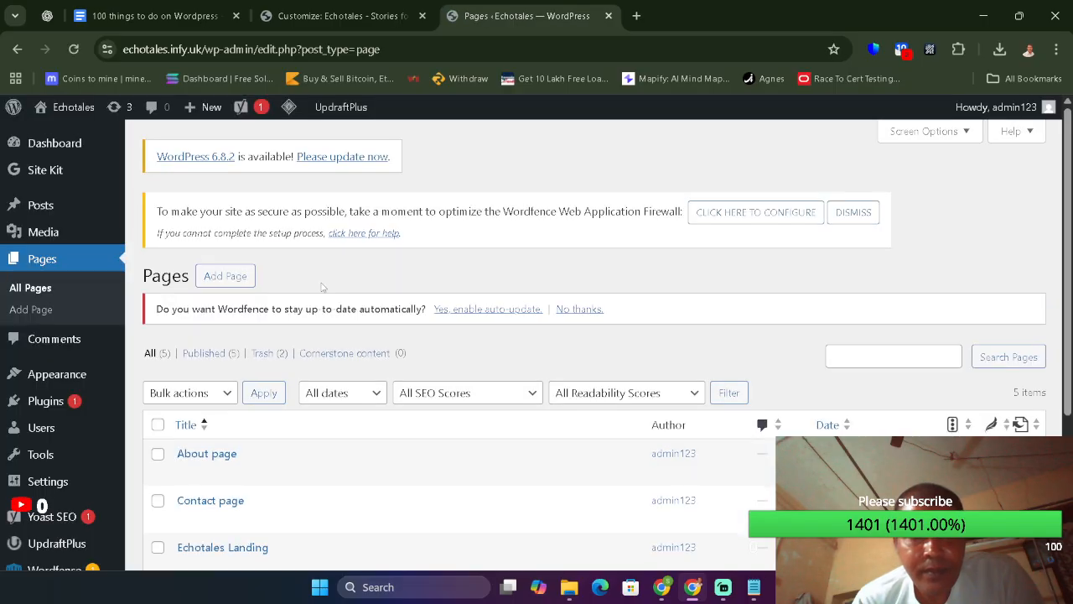
# - Check the homepage choices in the already open Customizer and close it, discarding its unsaved changes
pyautogui.click(340, 15)
pyautogui.click(146, 379)
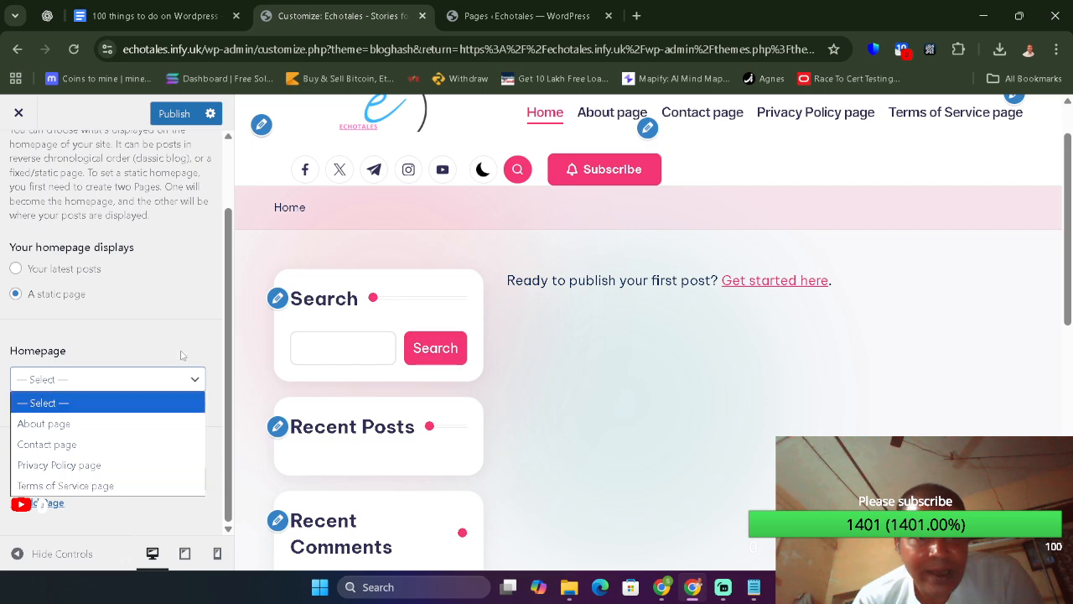
pyautogui.click(423, 15)
pyautogui.click(423, 15)
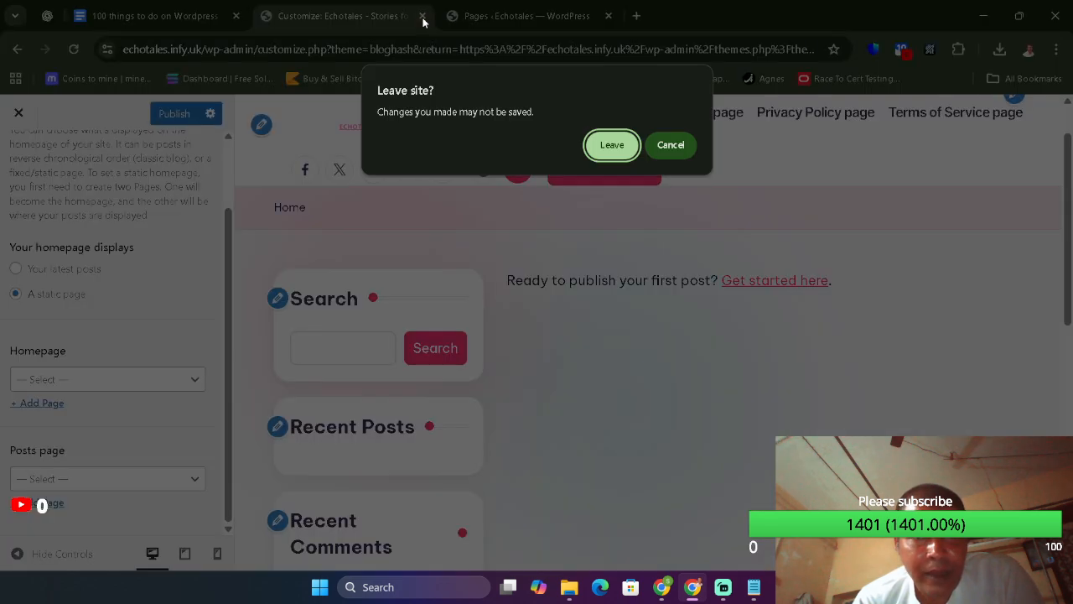
pyautogui.click(612, 146)
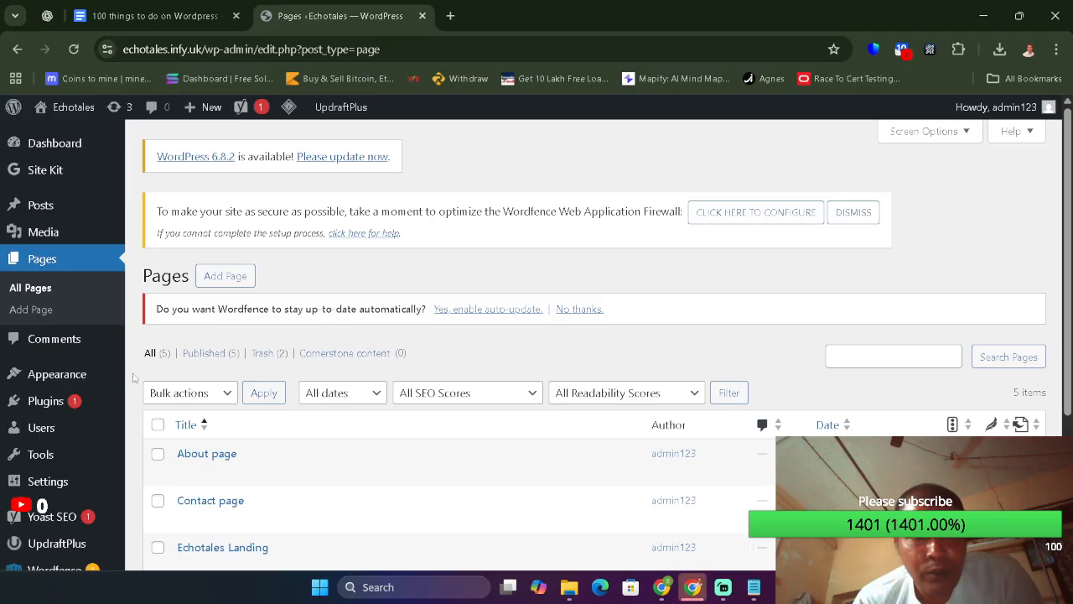
# - Reopen the theme Customizer from the Themes page and consult the checklist document while it loads
pyautogui.moveTo(50, 375)
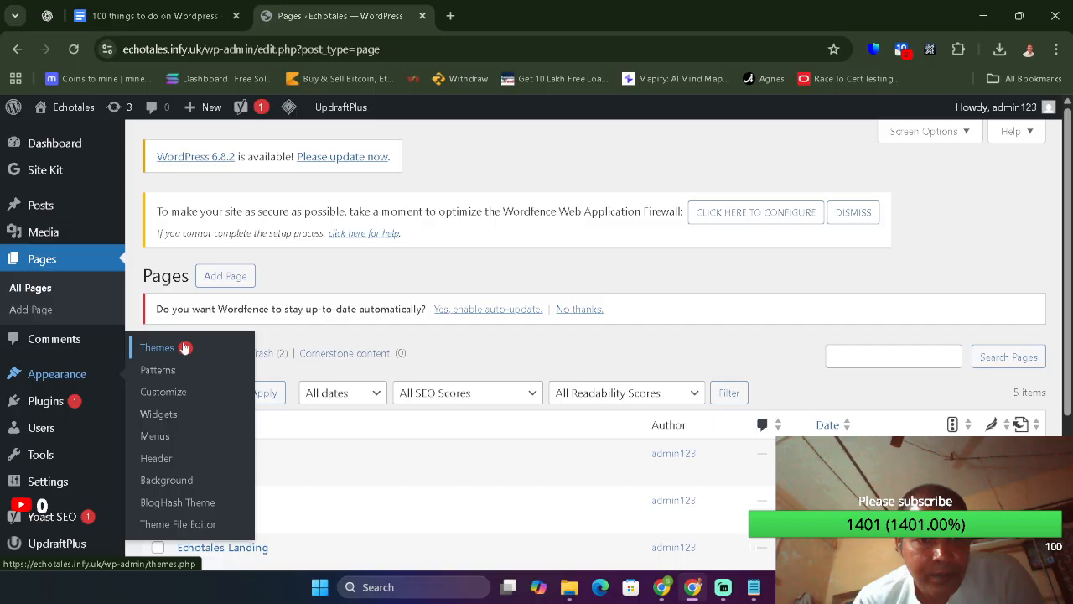
pyautogui.click(184, 347)
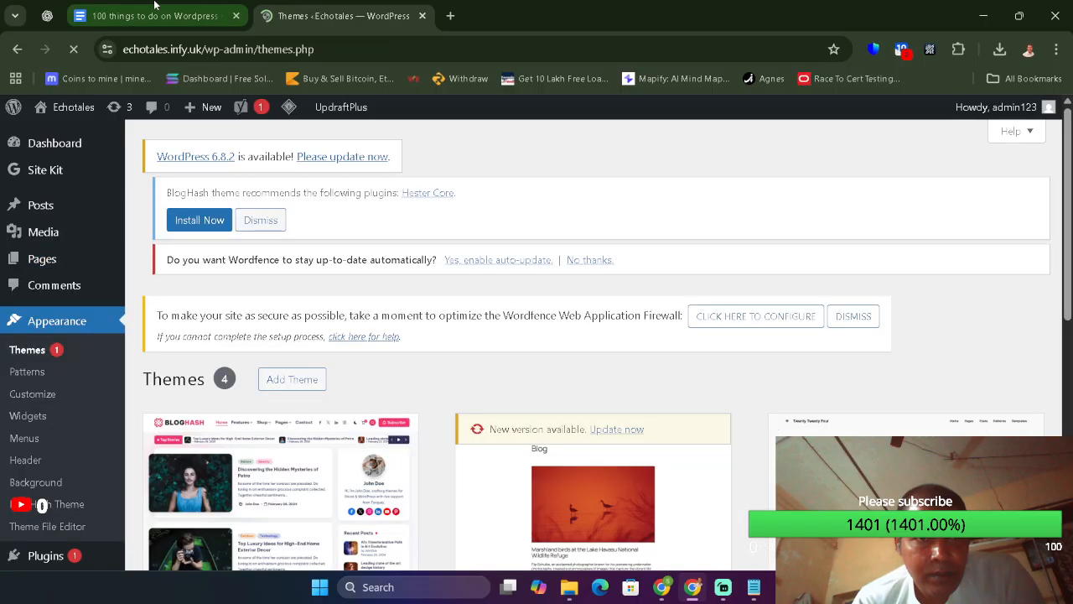
pyautogui.click(154, 5)
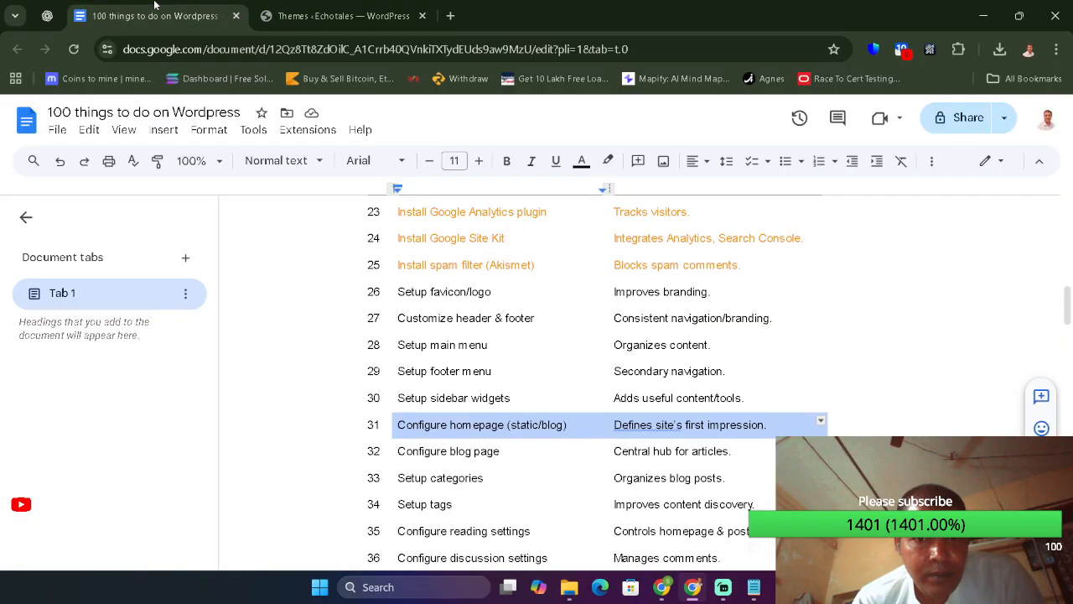
pyautogui.click(289, 10)
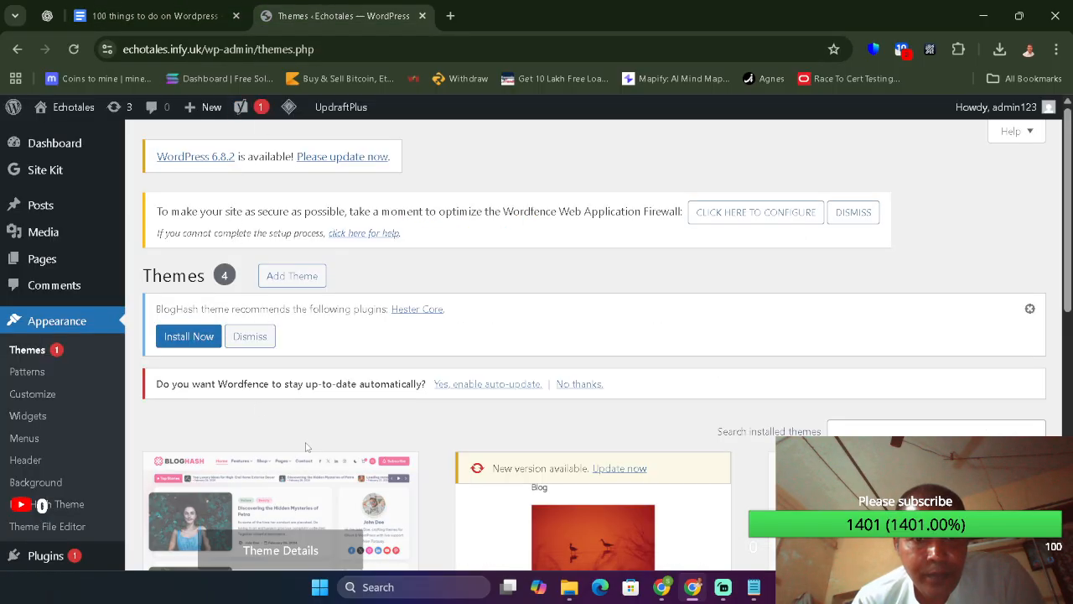
pyautogui.click(42, 396)
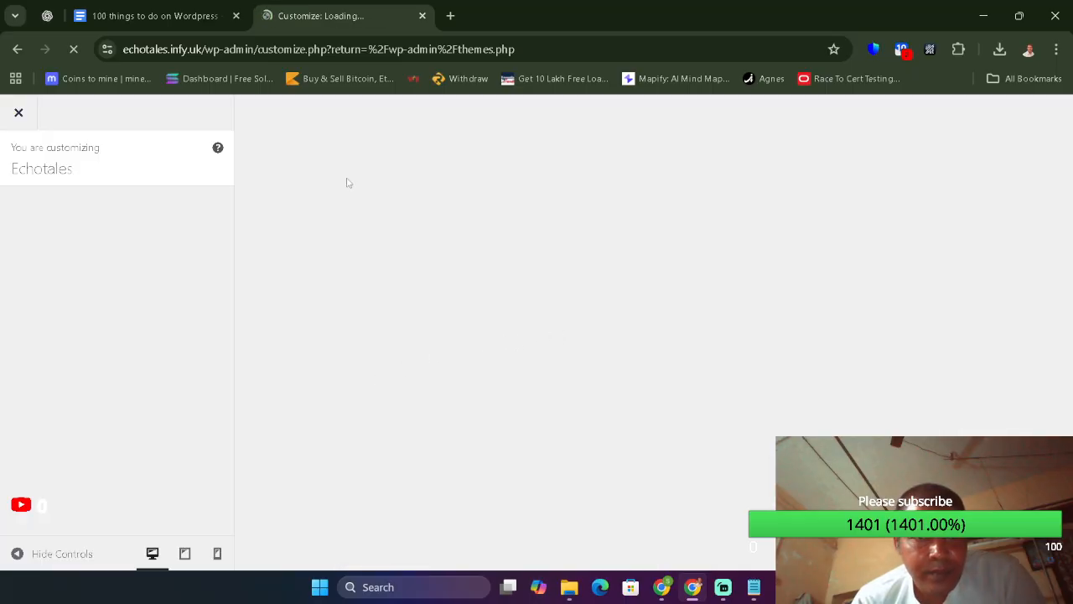
pyautogui.click(194, 8)
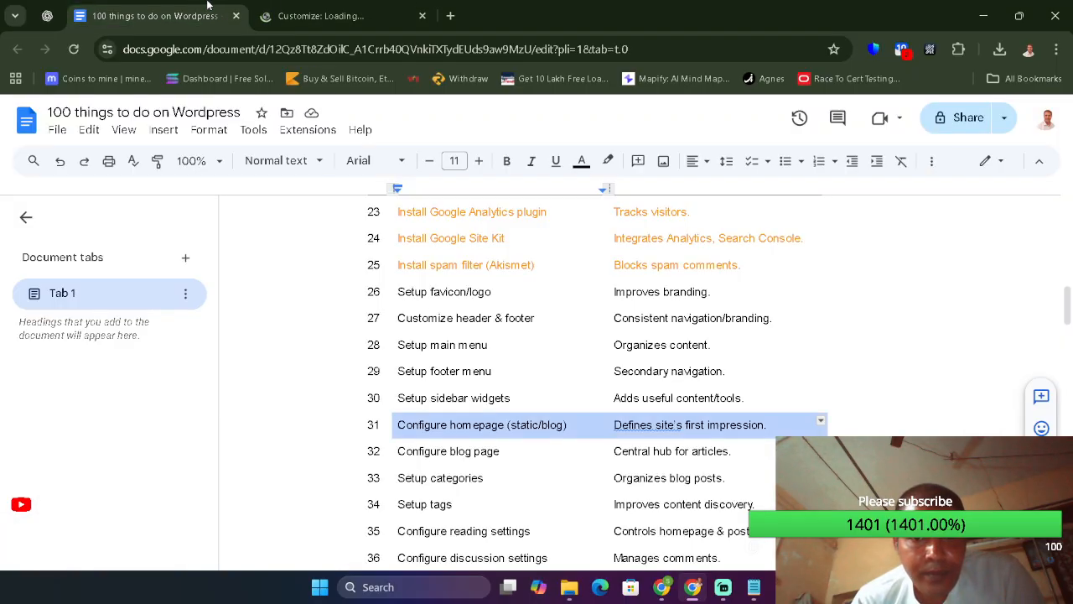
pyautogui.click(287, 7)
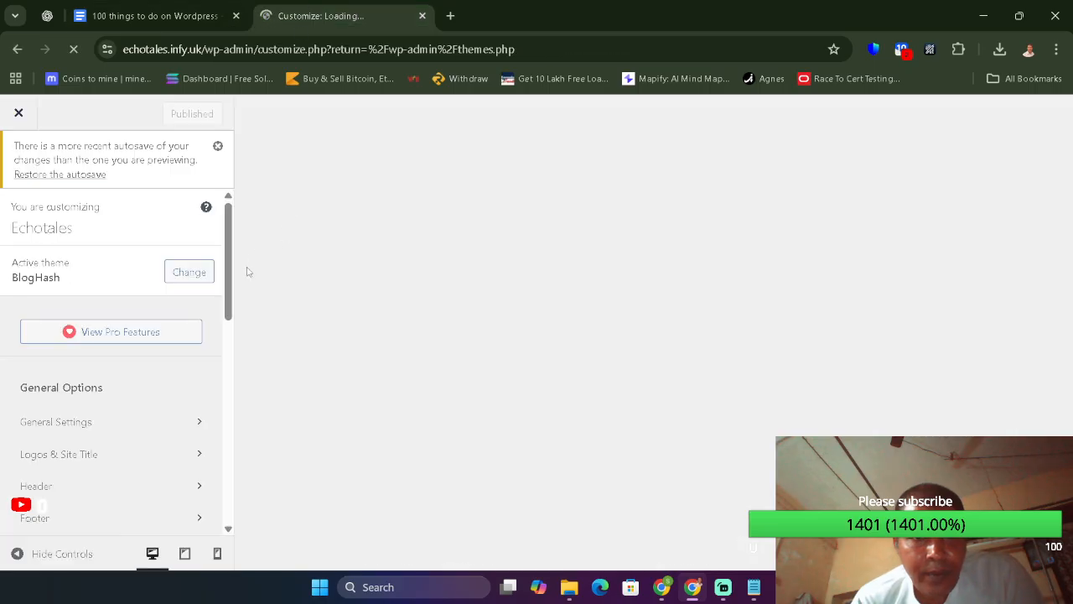
# - Set the homepage to a static page using Echotales Landing, publish the change and return to the Customizer's section list
pyautogui.click(229, 340)
pyautogui.moveTo(228, 339); pyautogui.dragTo(229, 459)
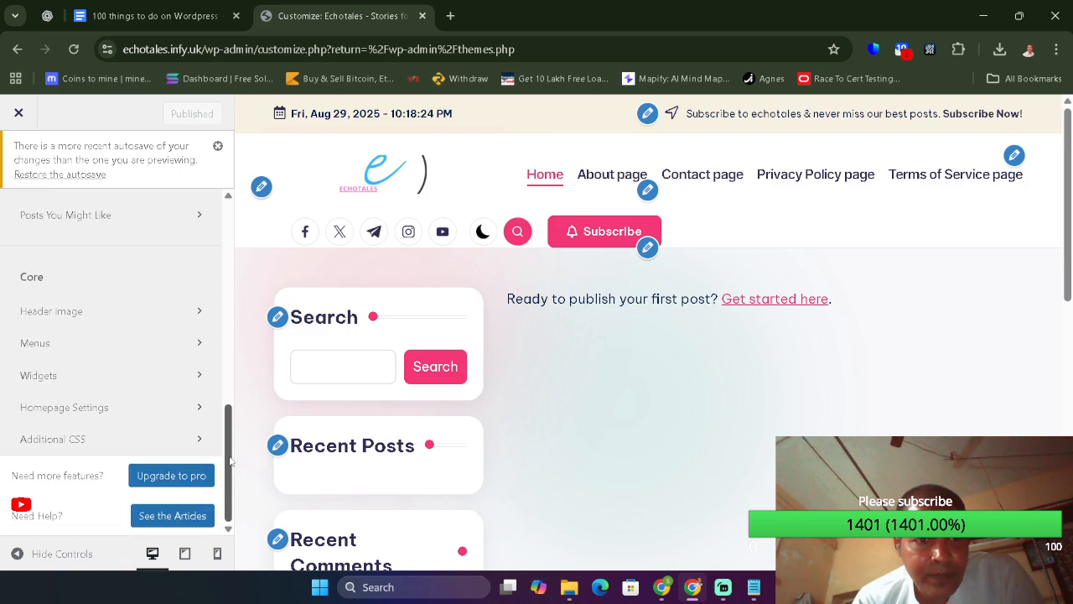
pyautogui.click(130, 409)
pyautogui.click(62, 439)
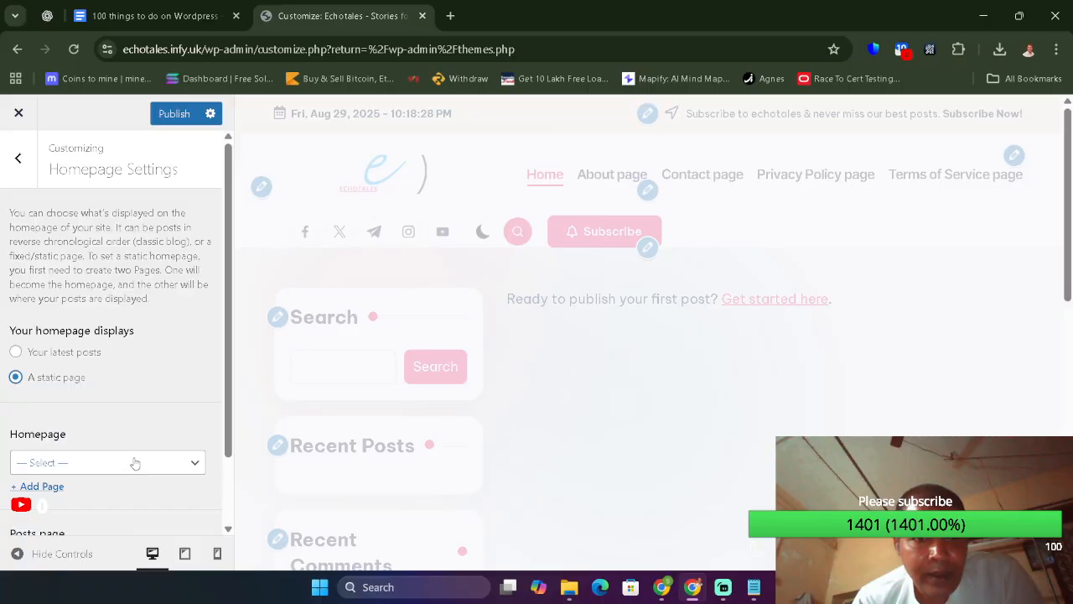
pyautogui.click(135, 463)
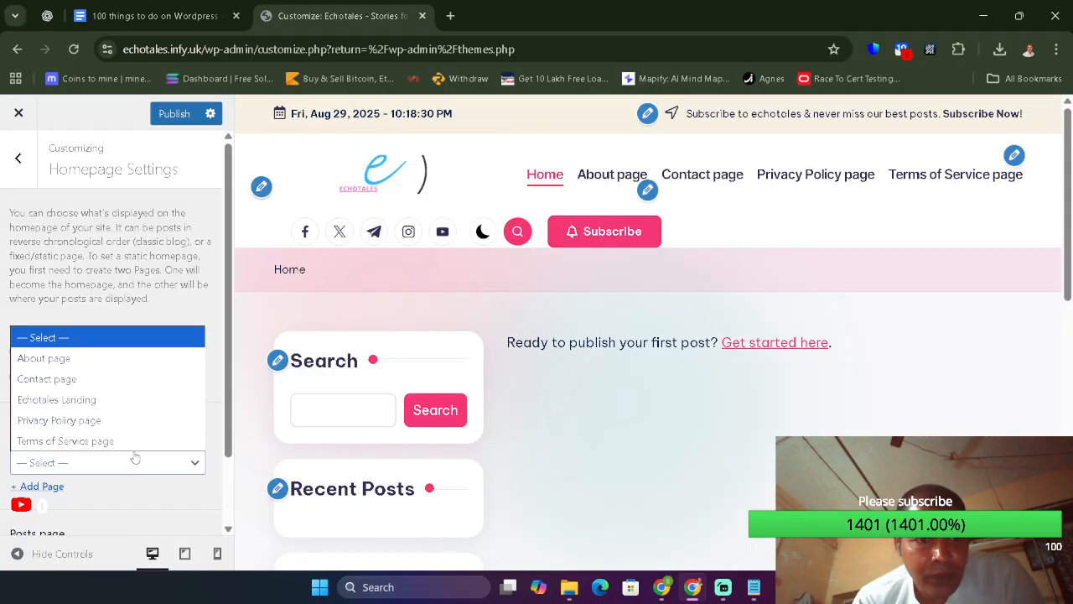
pyautogui.click(143, 399)
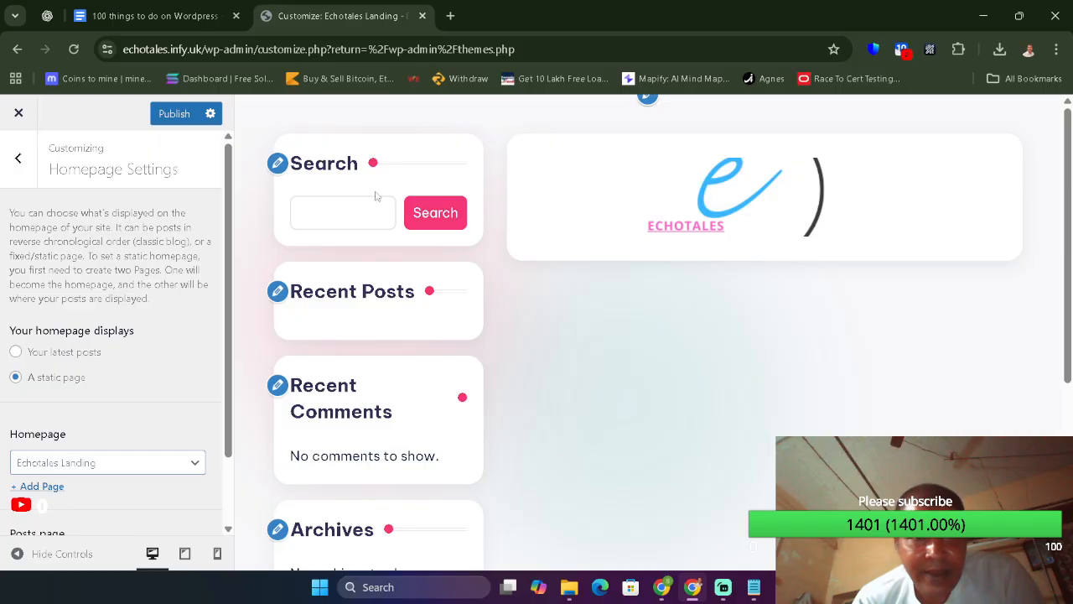
pyautogui.click(180, 114)
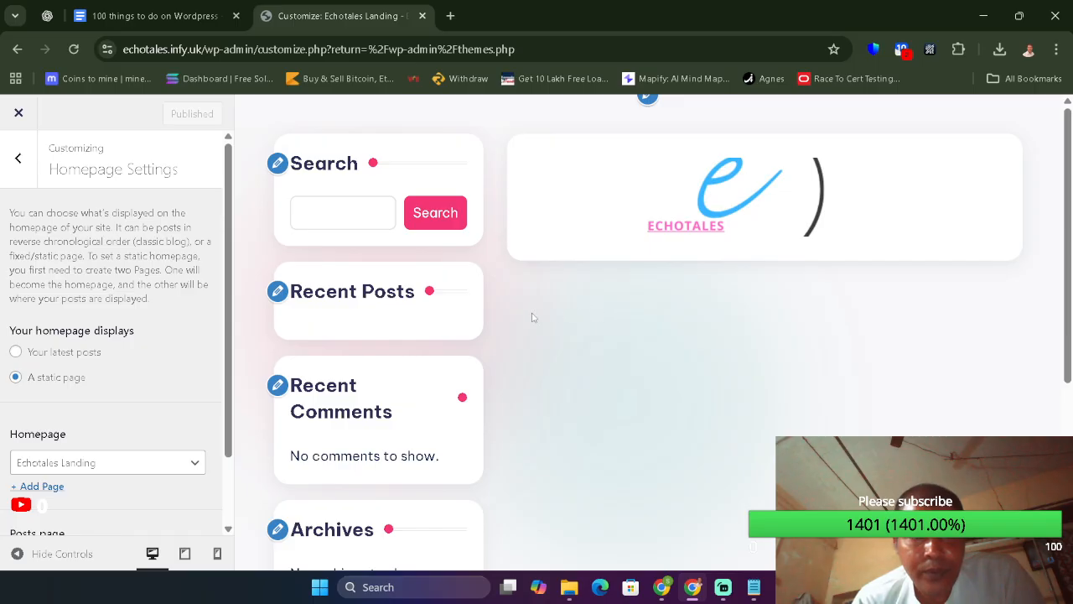
pyautogui.moveTo(1069, 297); pyautogui.dragTo(1070, 252)
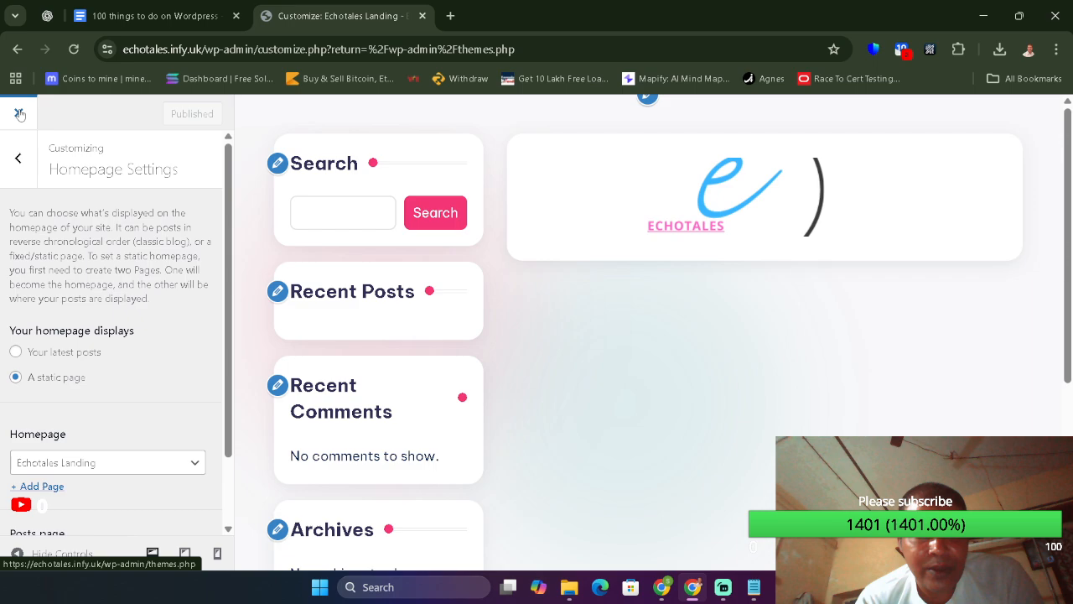
pyautogui.click(19, 162)
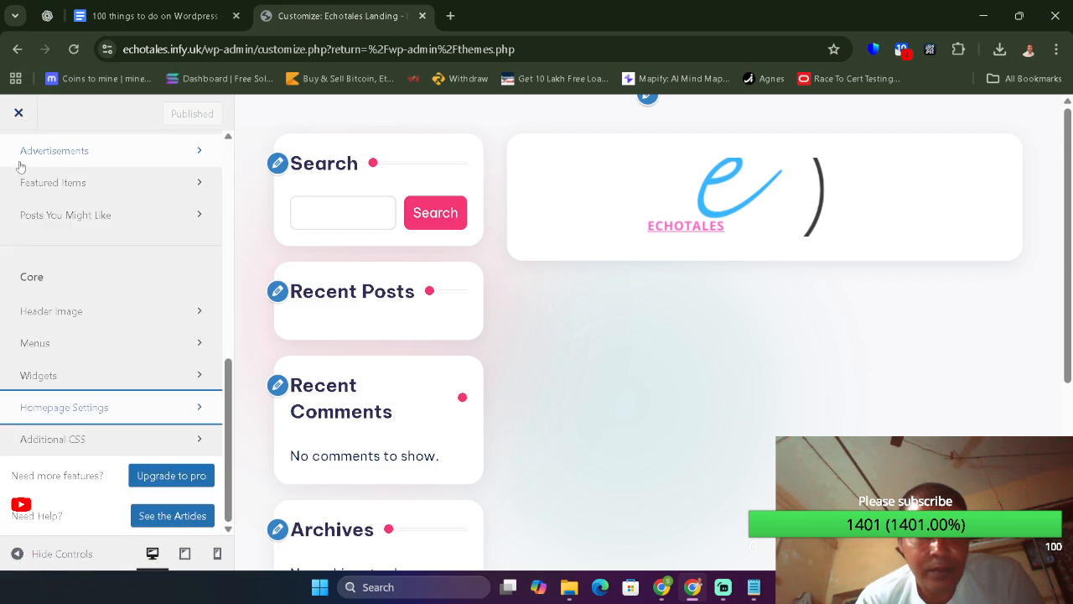
# - Open the live site echotales.infy.uk in a new tab and look over its new homepage
pyautogui.click(450, 15)
pyautogui.write('ech')
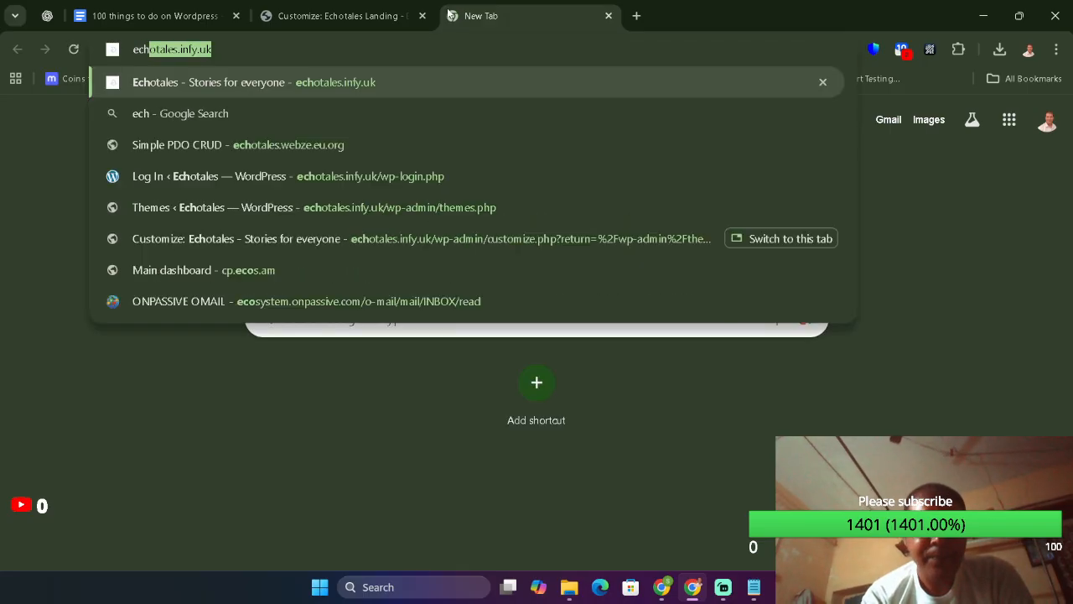
pyautogui.press('Return')
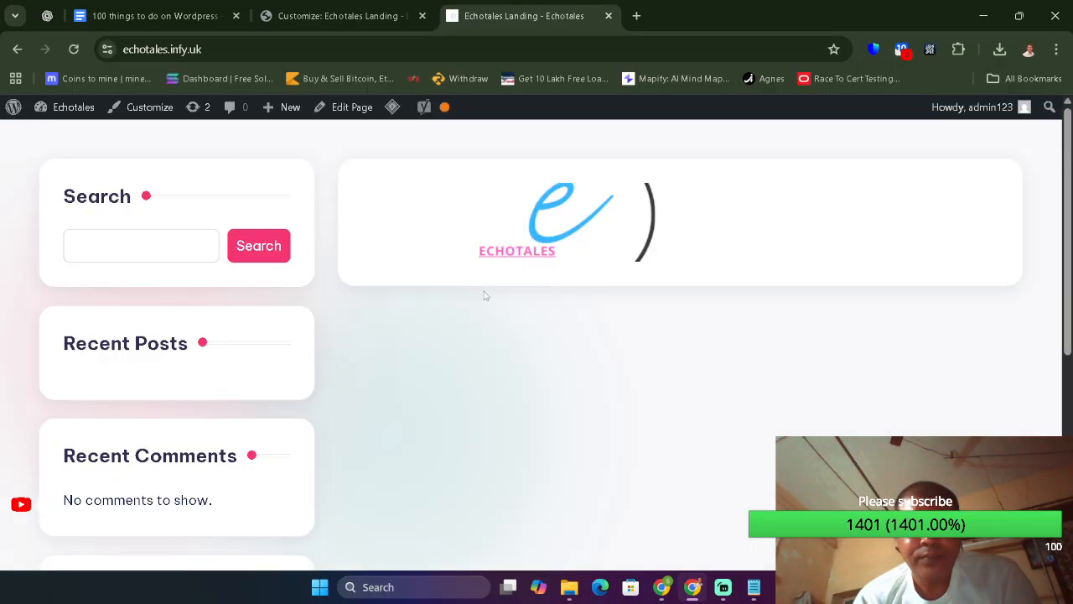
pyautogui.scroll(-5, 850, 224)
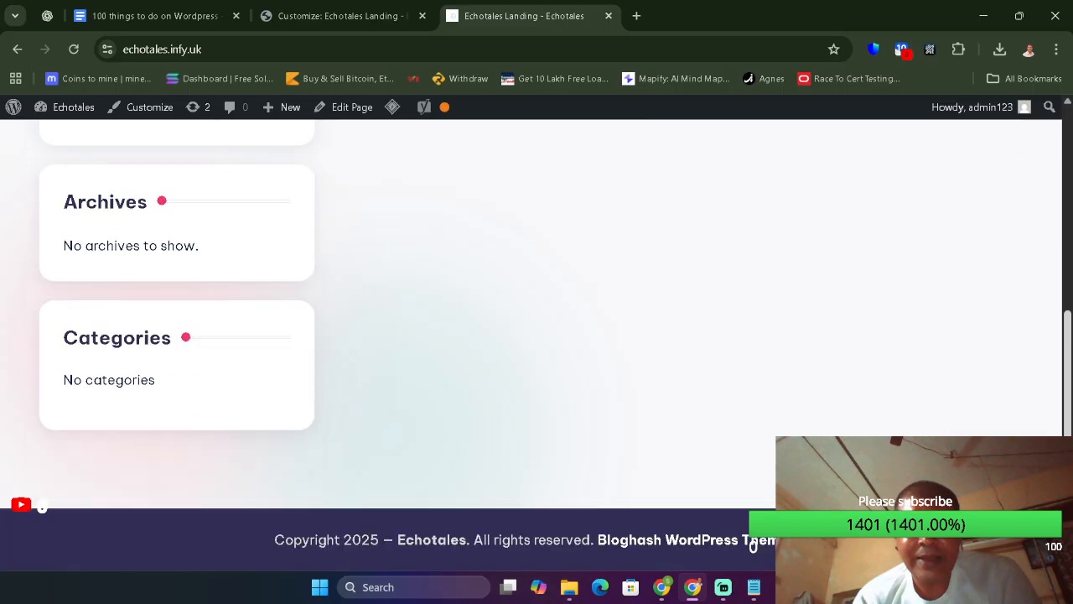
pyautogui.scroll(5, 537, 344)
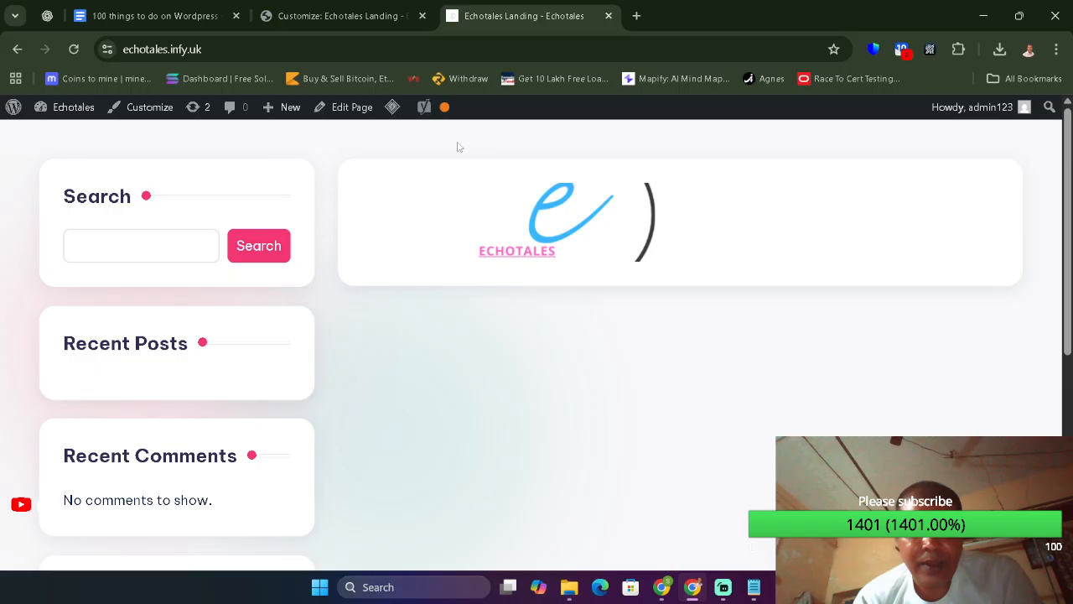
# - Go from the live site to the WordPress admin's list of pages and open Echotales Landing for editing
pyautogui.click(322, 10)
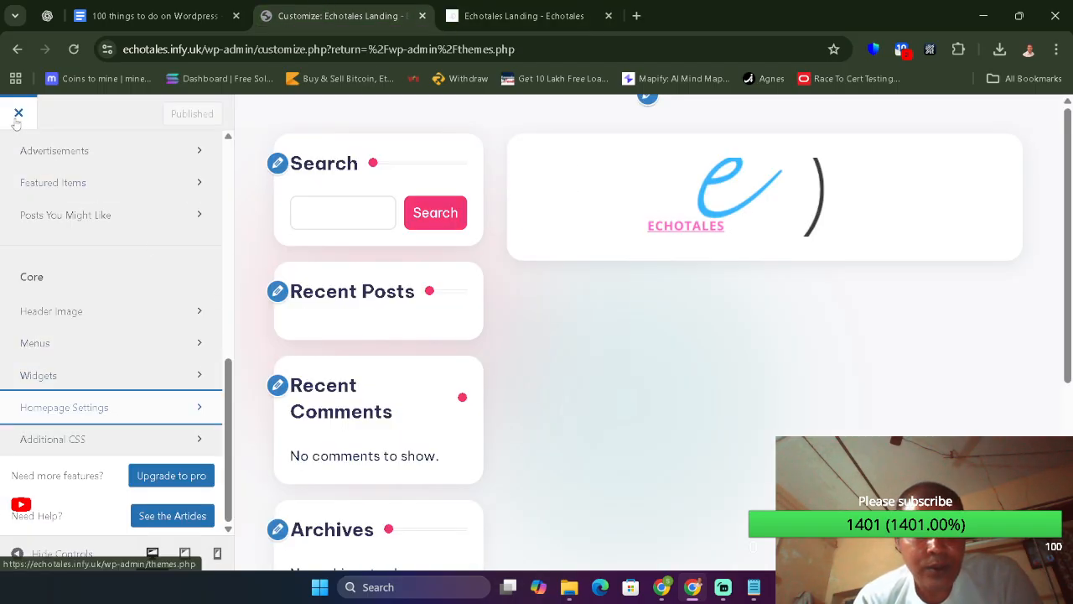
pyautogui.click(503, 15)
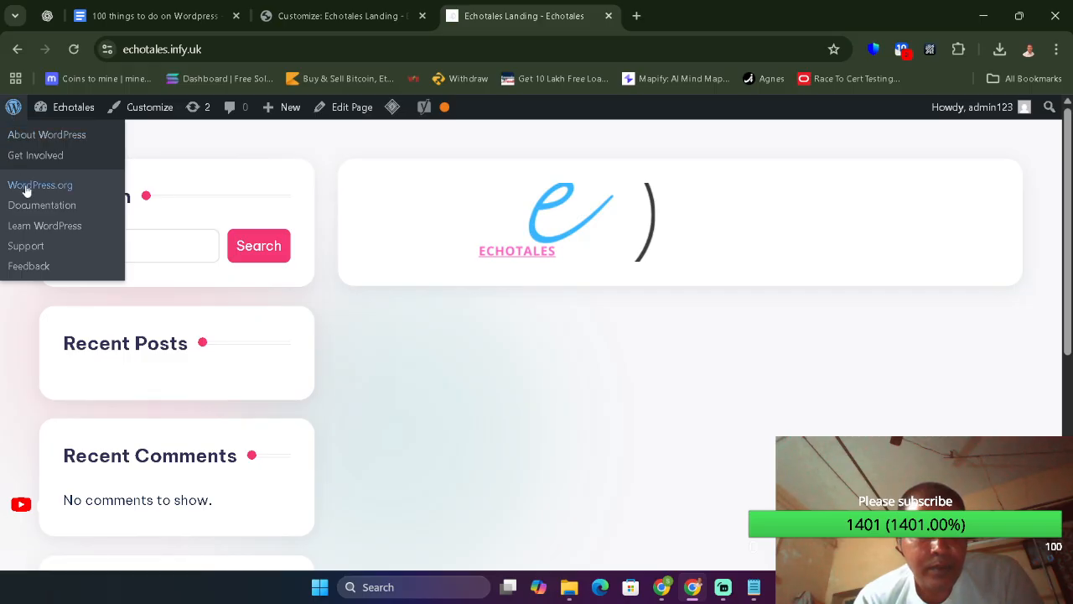
pyautogui.click(10, 111)
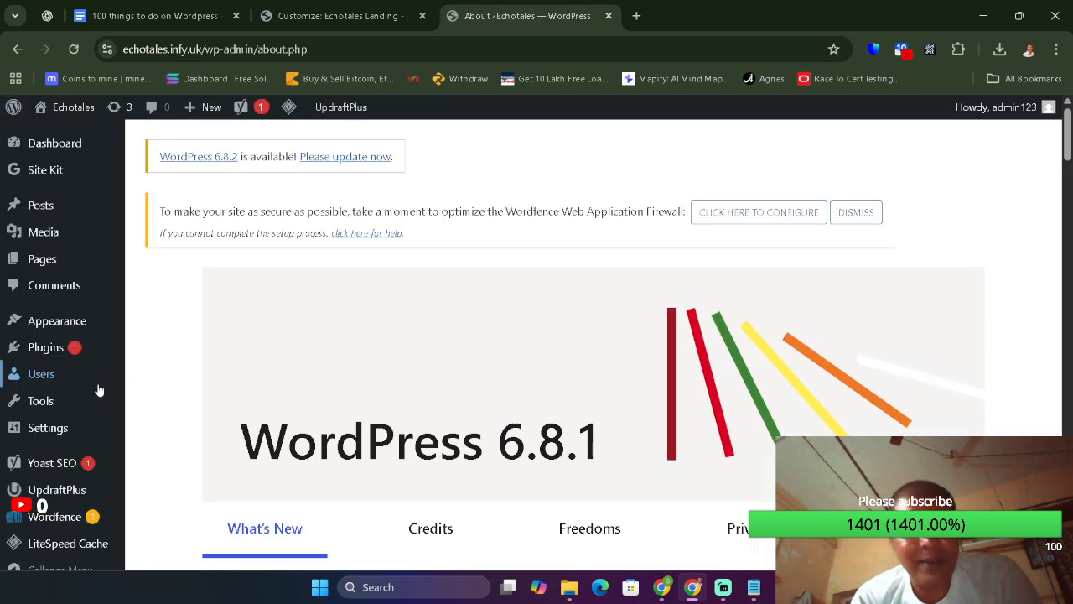
pyautogui.moveTo(51, 202)
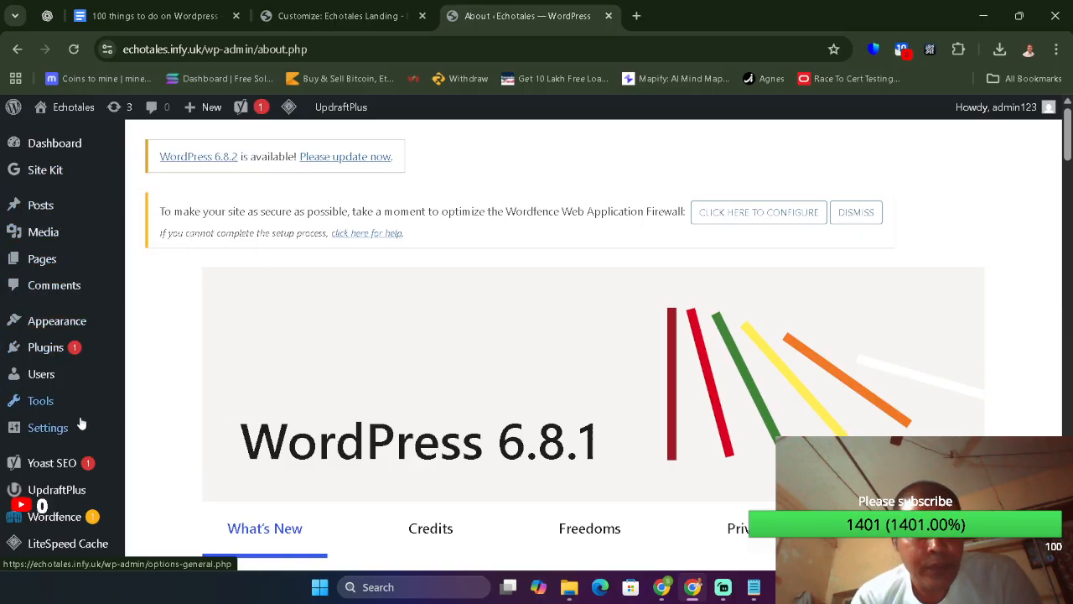
pyautogui.click(71, 267)
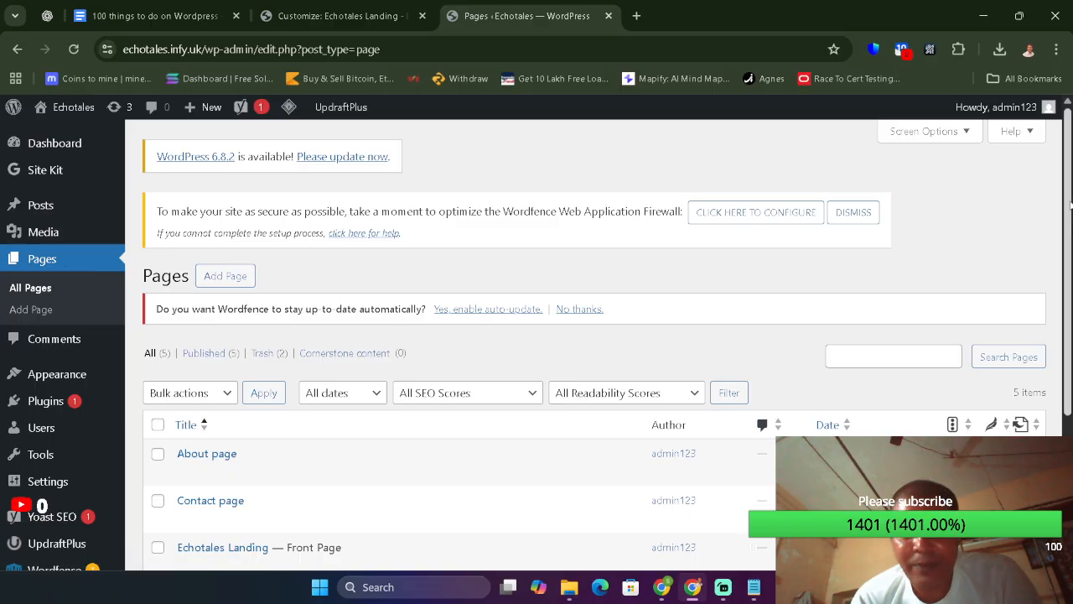
pyautogui.moveTo(1070, 204); pyautogui.dragTo(1068, 356)
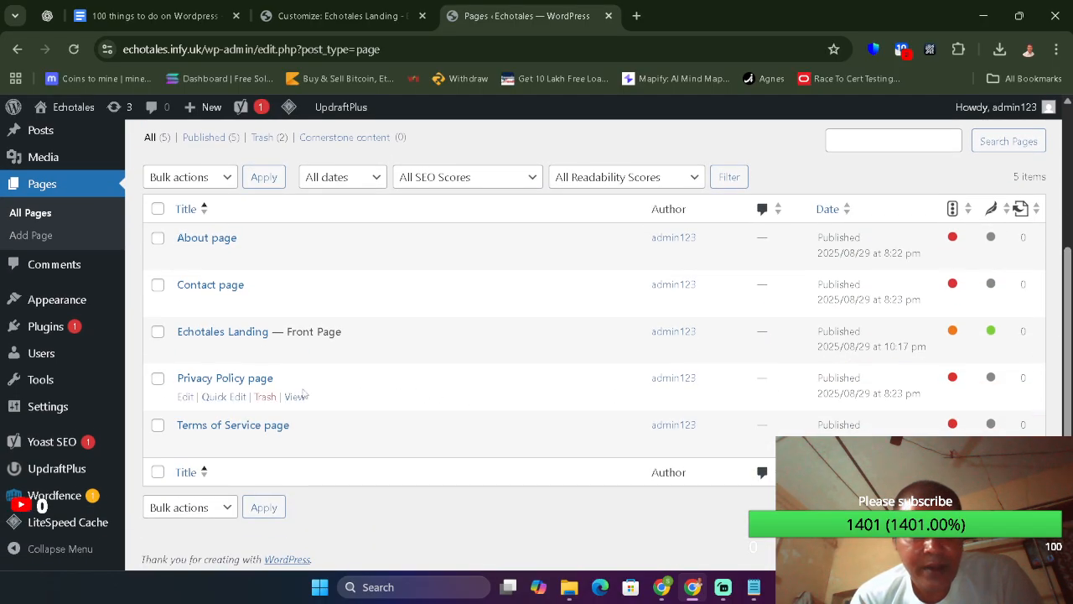
pyautogui.click(206, 333)
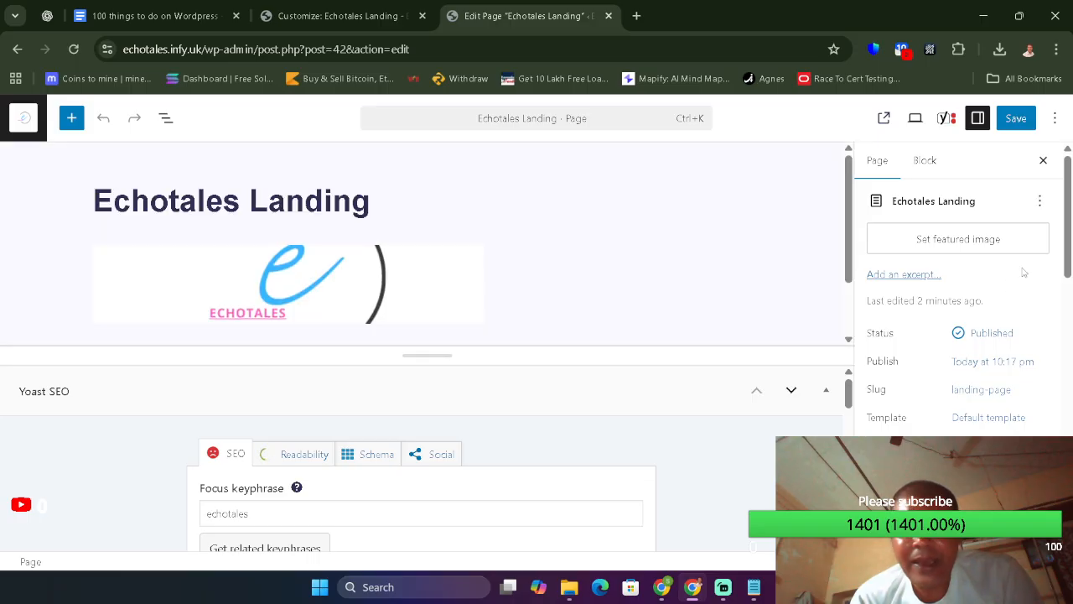
# - Turn off the Disable Main Header option for the Echotales Landing page and save the page
pyautogui.moveTo(1069, 224); pyautogui.dragTo(1071, 378)
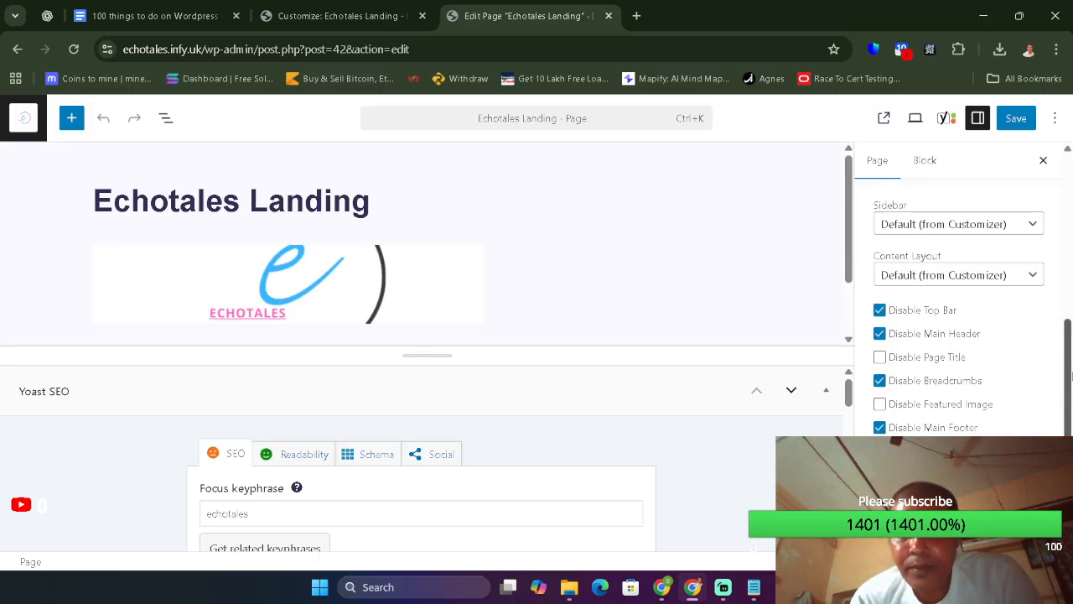
pyautogui.click(921, 335)
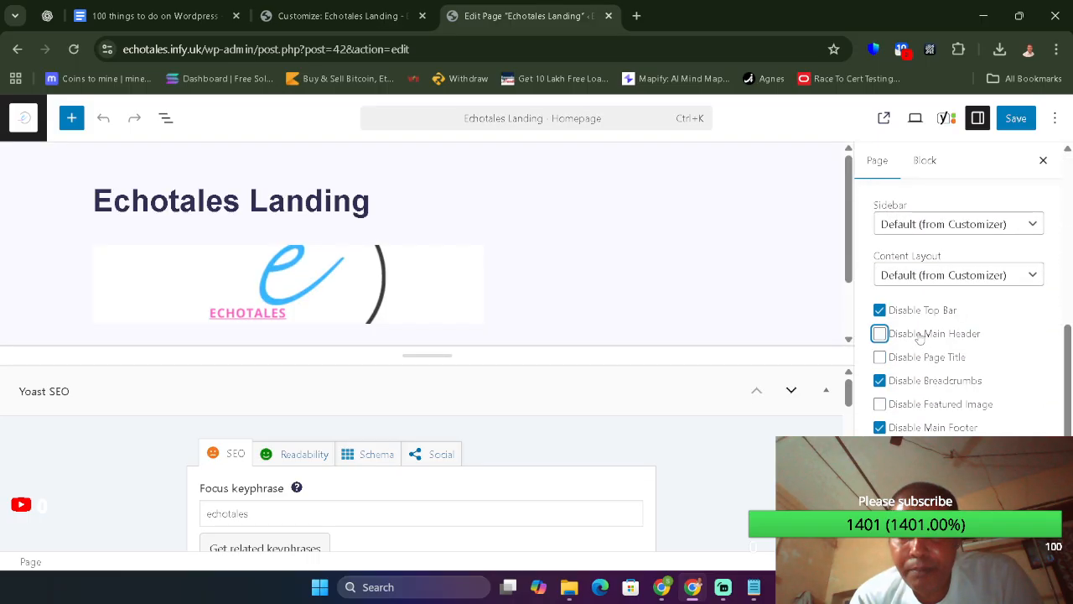
pyautogui.click(1017, 119)
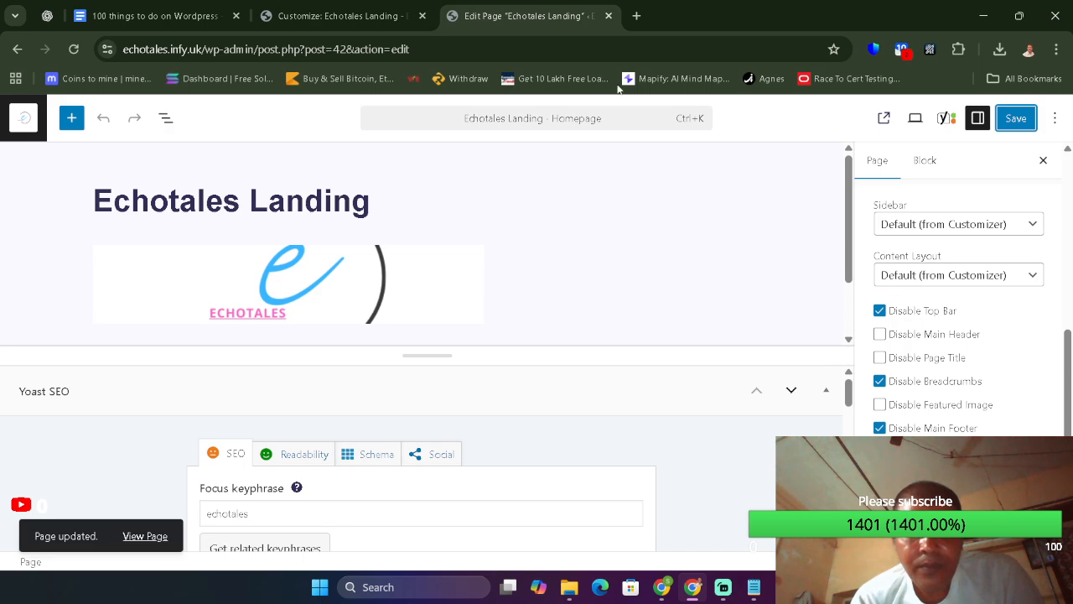
# - Open echotales.infy.uk in a new tab and check the homepage plus its About, Contact, Privacy Policy and Terms of Service links
pyautogui.click(637, 15)
pyautogui.write('ech')
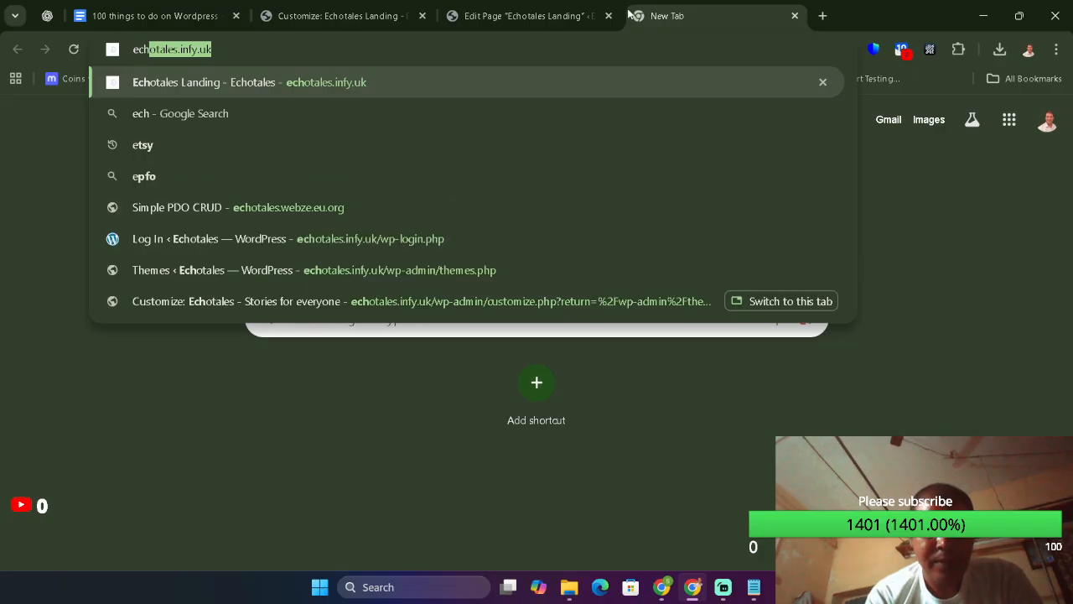
pyautogui.press('Return')
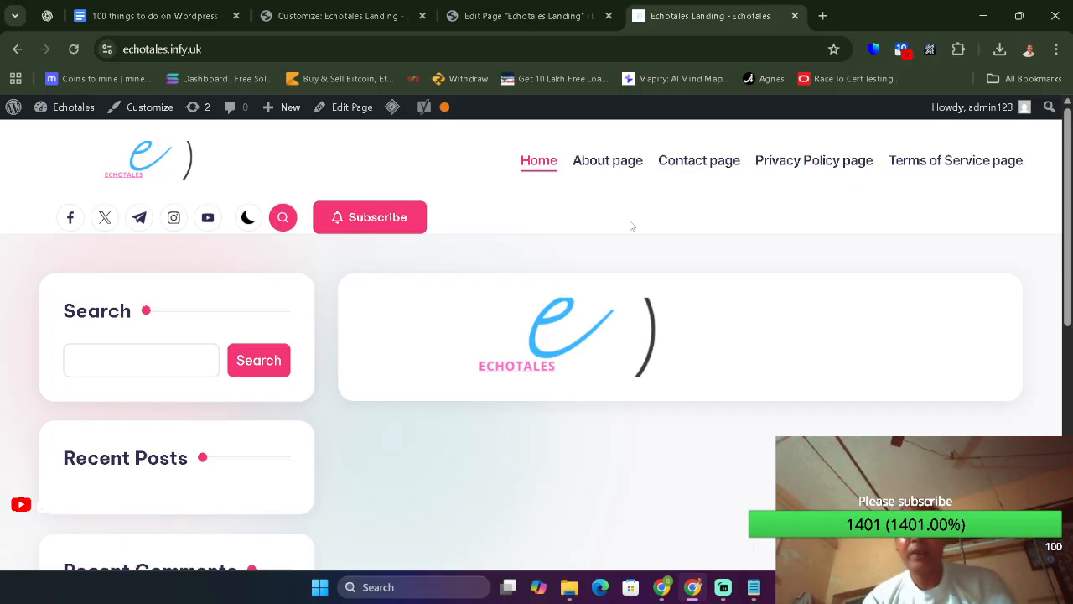
pyautogui.click(608, 160)
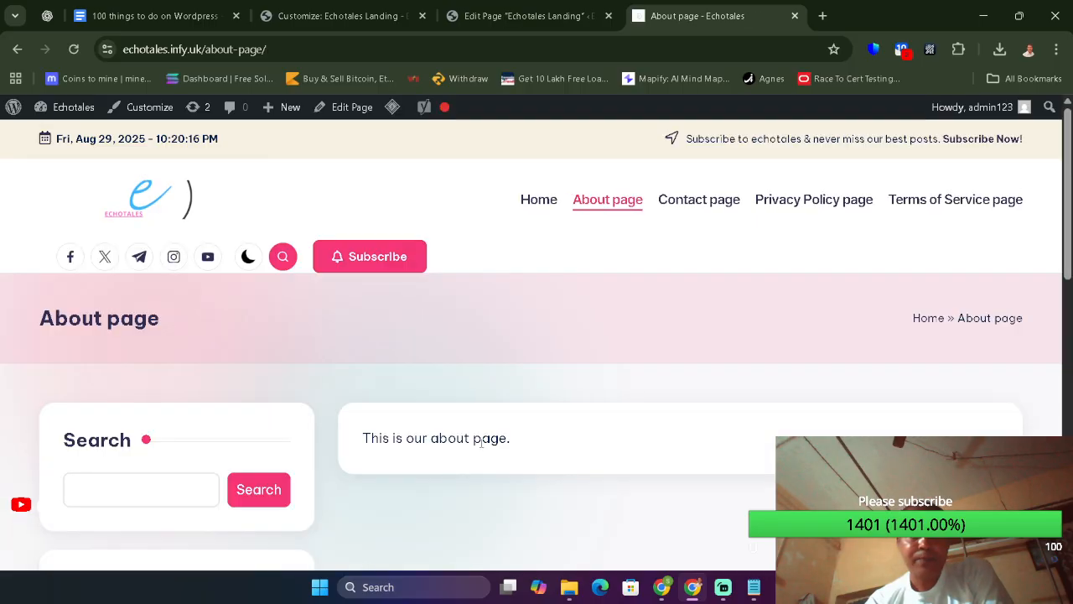
pyautogui.click(699, 201)
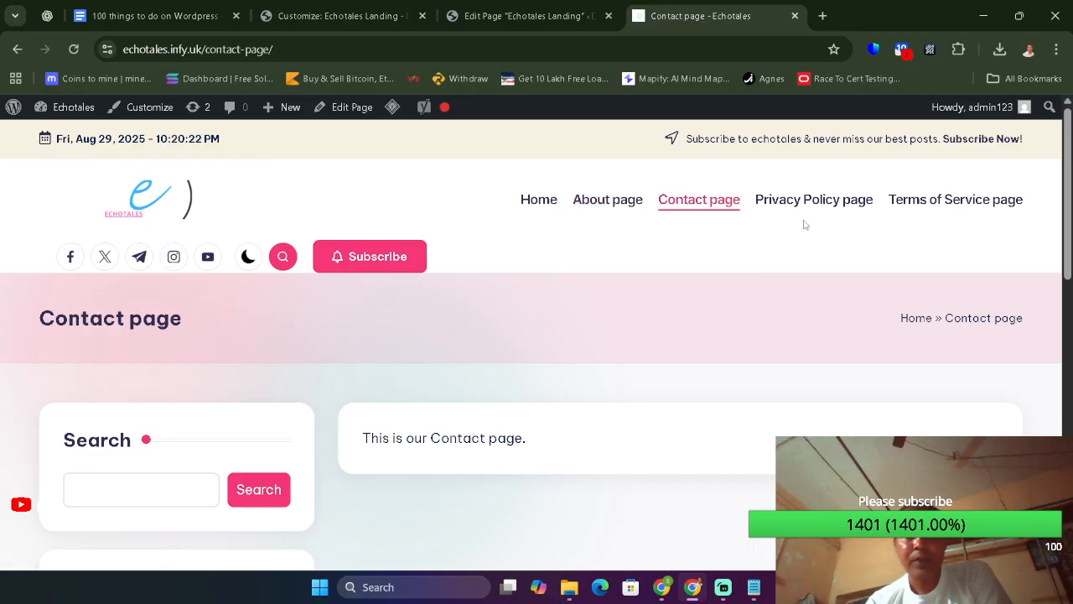
pyautogui.click(784, 201)
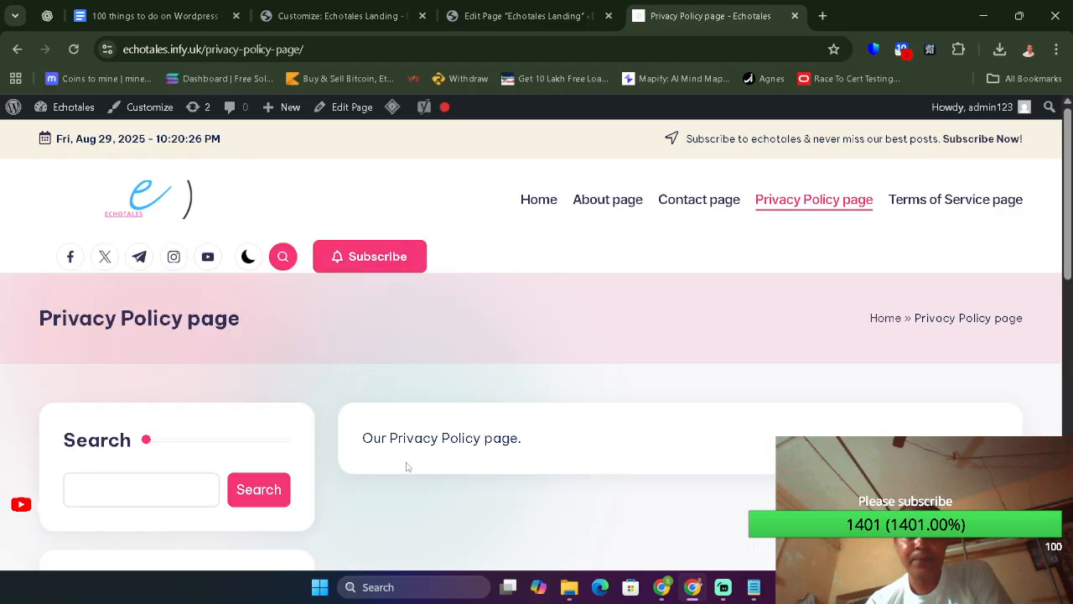
pyautogui.click(915, 199)
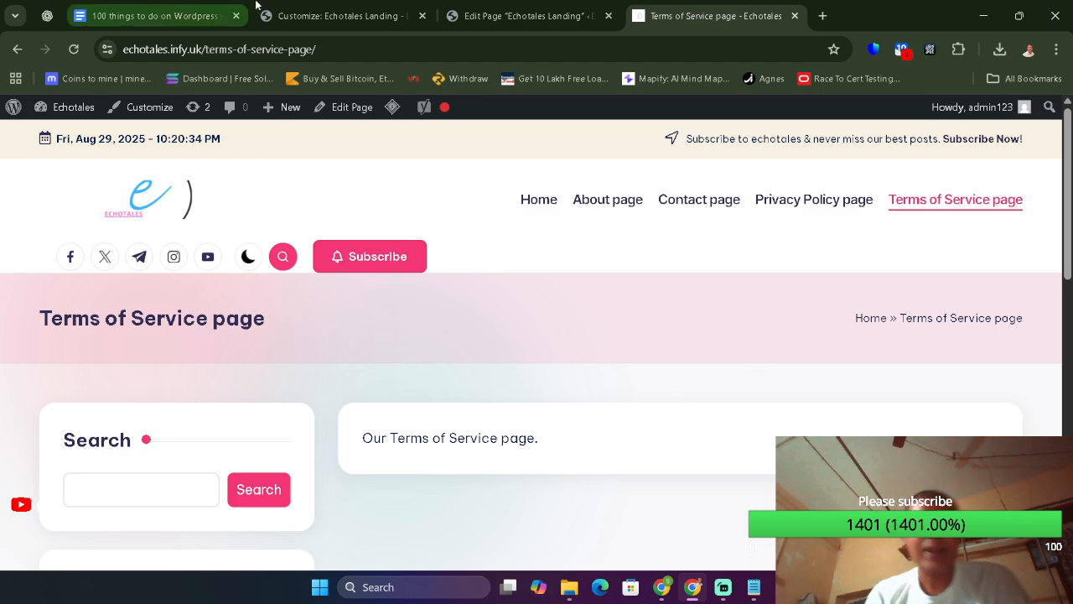
# - Switch to the document "100 things to do on Wordpress" and consult the items around Configure homepage
pyautogui.click(172, 13)
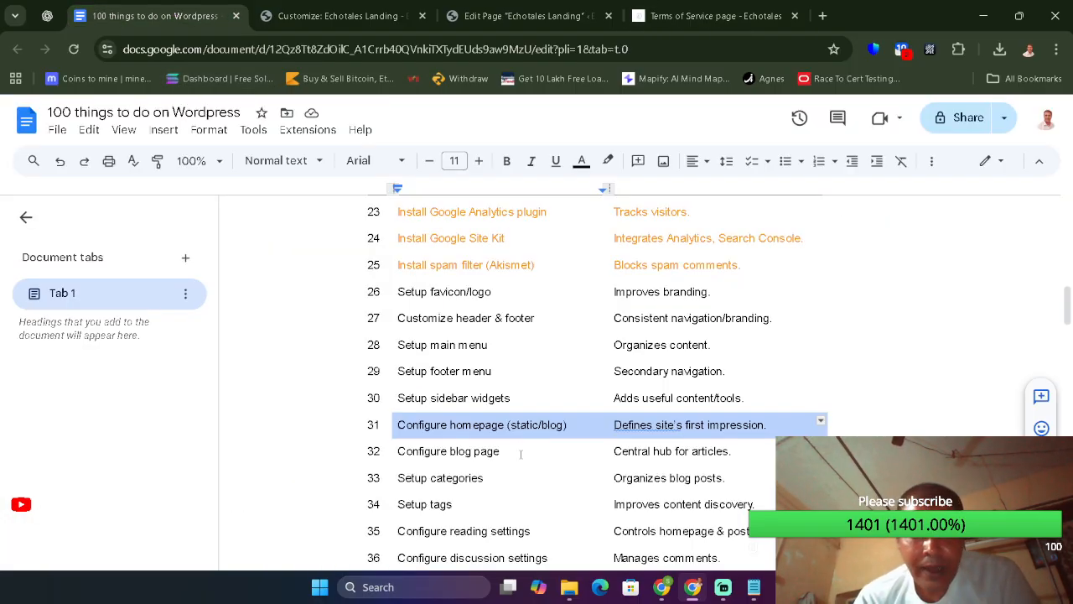
pyautogui.click(721, 589)
pyautogui.click(719, 592)
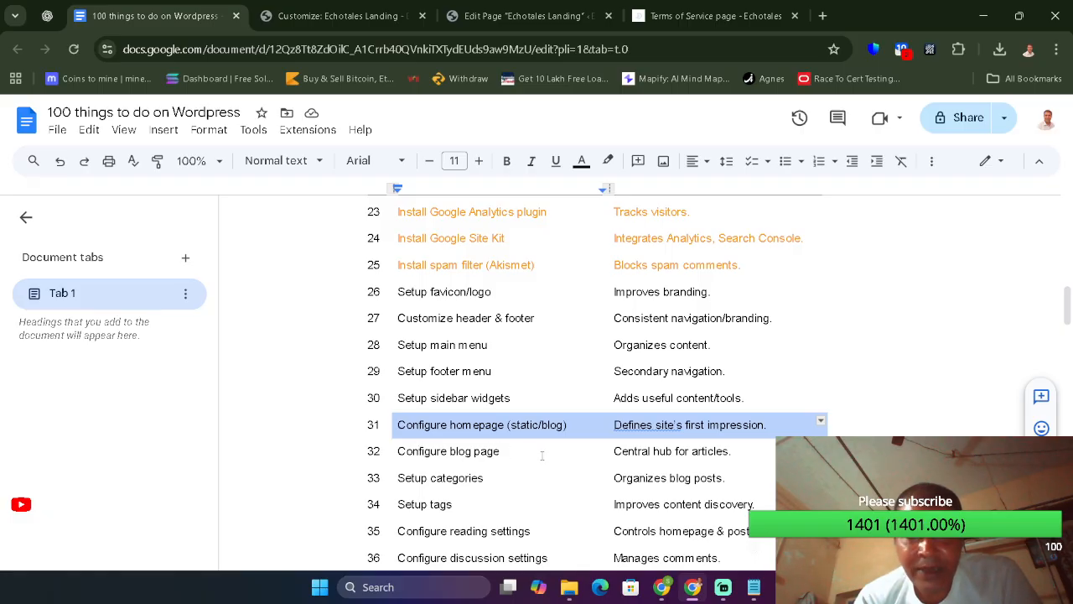
pyautogui.click(500, 452)
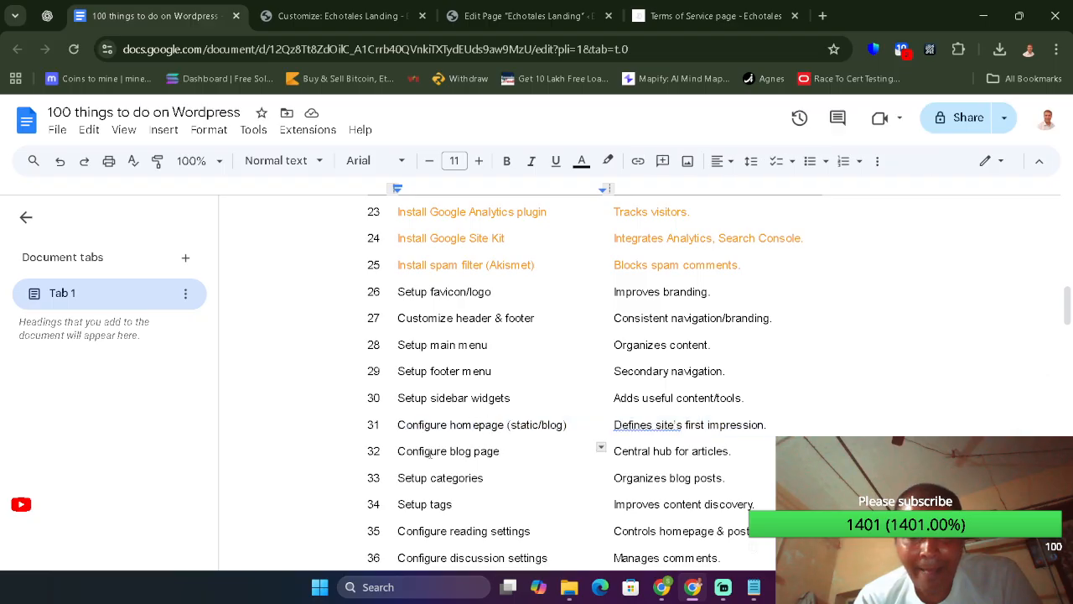
pyautogui.moveTo(393, 452); pyautogui.dragTo(395, 452)
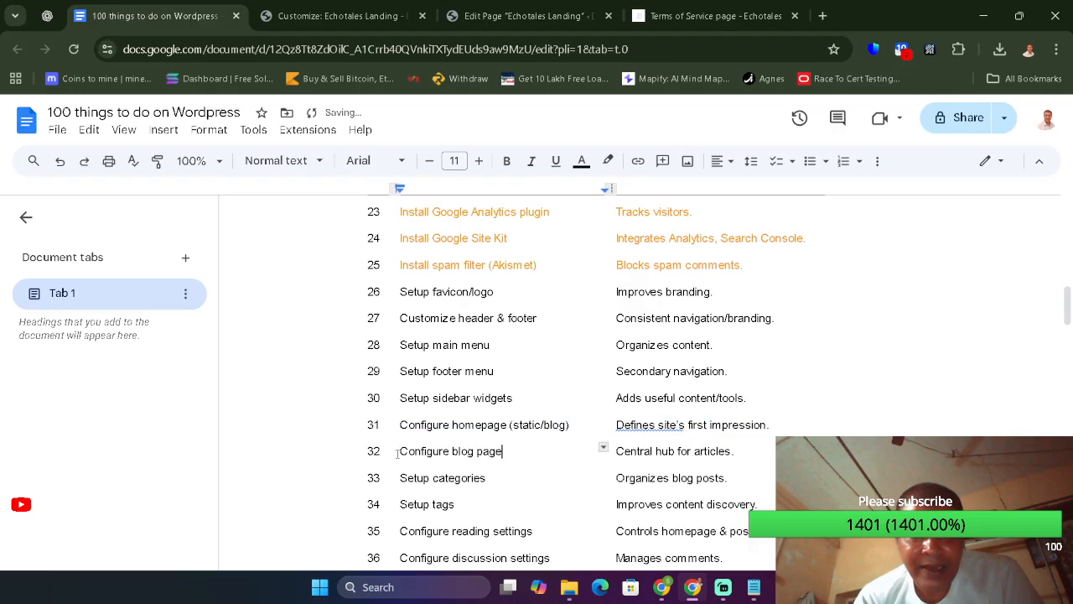
pyautogui.hotkey('ctrl', 'z')
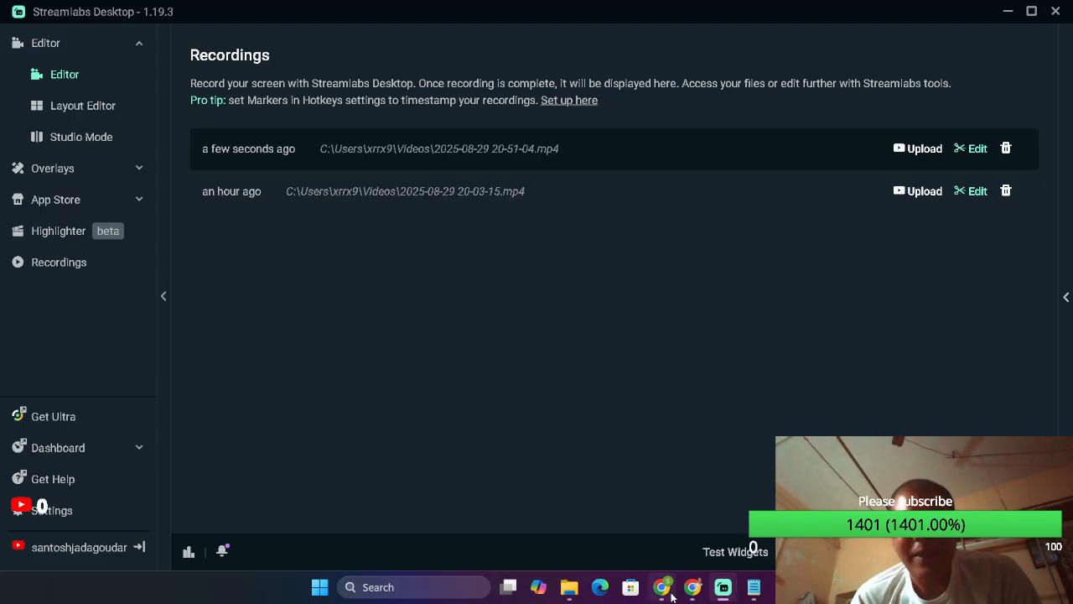
# - Switch to the YouTube channel's videos page and look over the latest WordPress uploads
pyautogui.click(637, 515)
pyautogui.moveTo(524, 428)
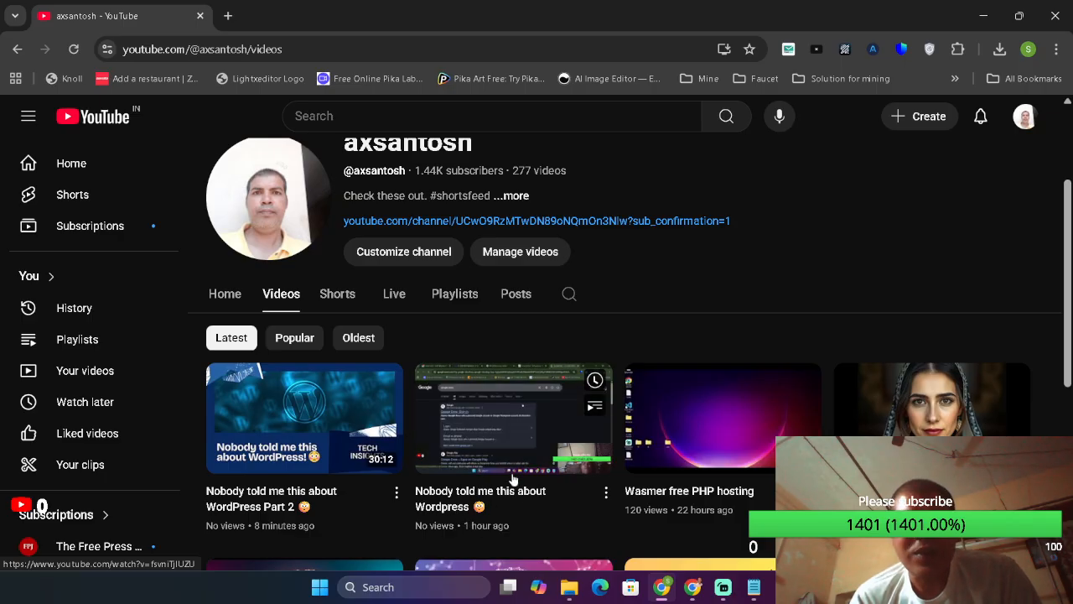
pyautogui.hotkey('alt', 'Tab')
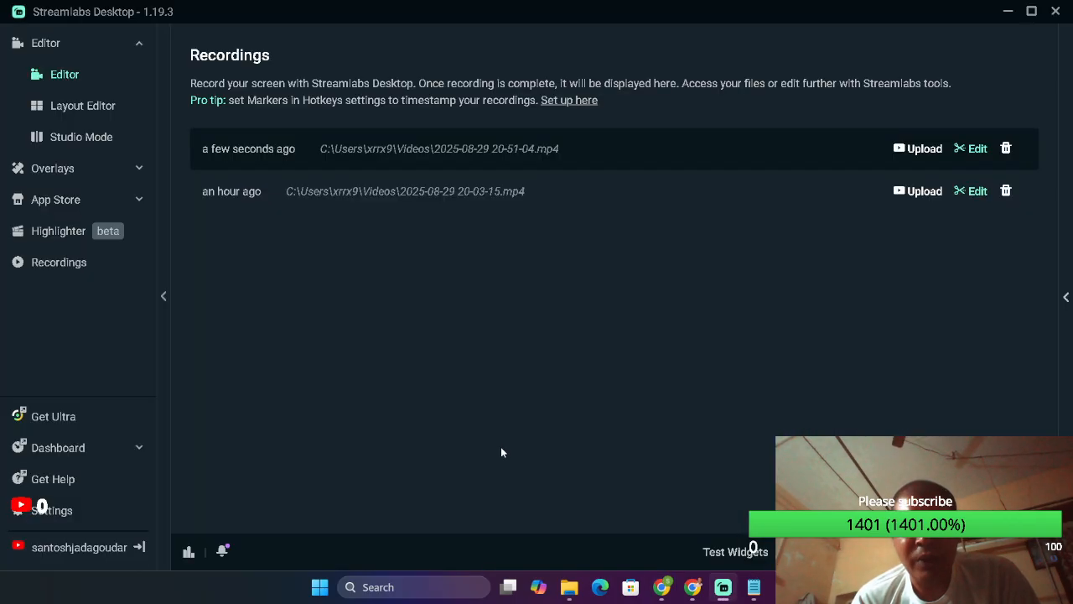
pyautogui.hotkey('alt', 'Tab')
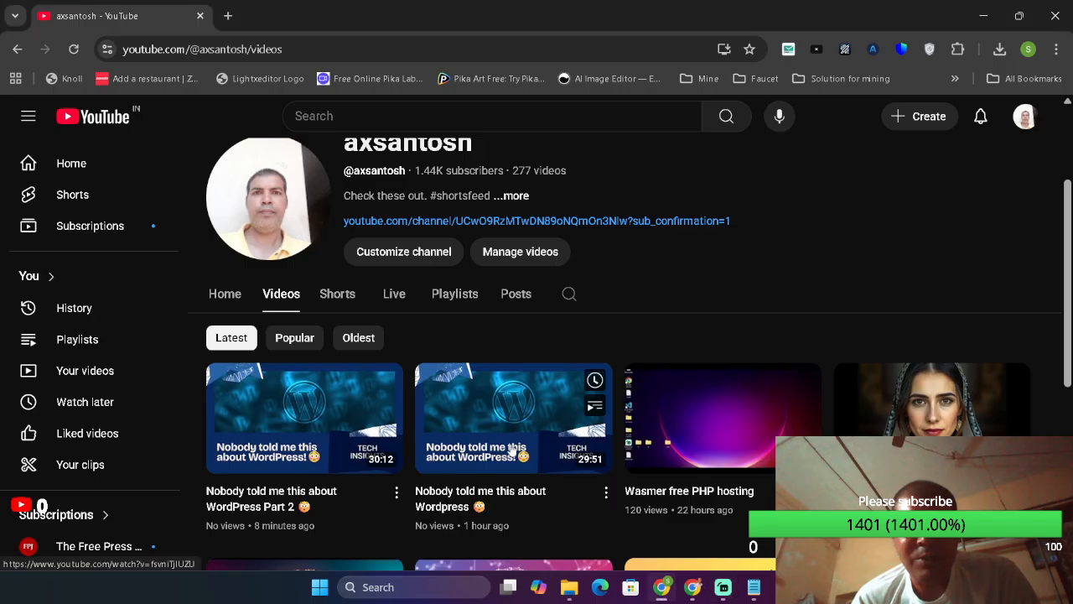
# - Set the text of checklist items 26 to 31 in the document to dark red, and switch back to the YouTube window
pyautogui.click(692, 587)
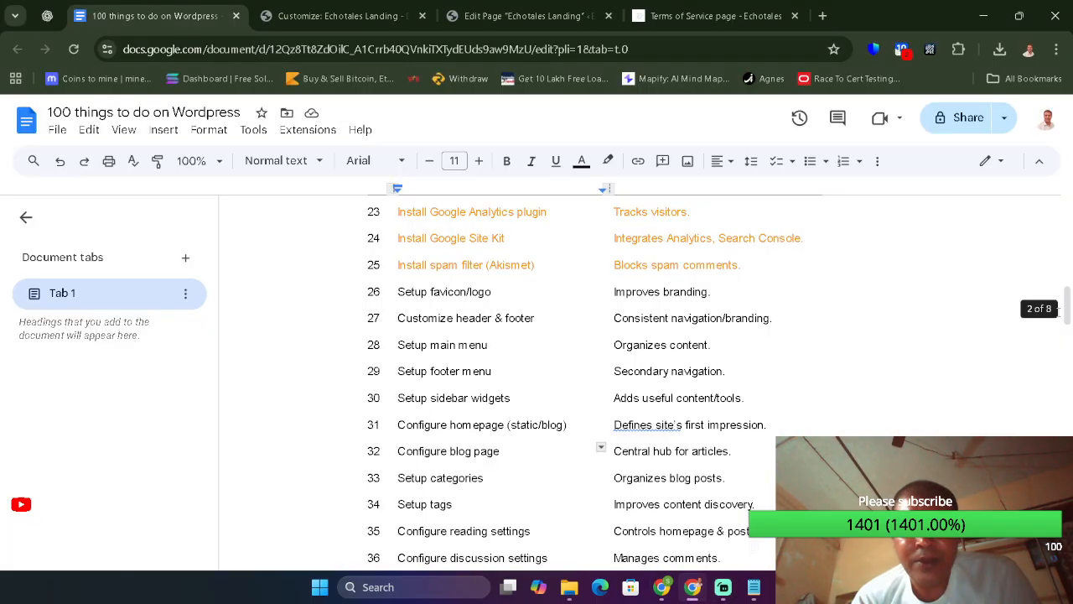
pyautogui.moveTo(1067, 303)
pyautogui.mouseDown()
pyautogui.moveTo(1070, 218)
pyautogui.moveTo(1069, 310)
pyautogui.mouseUp()
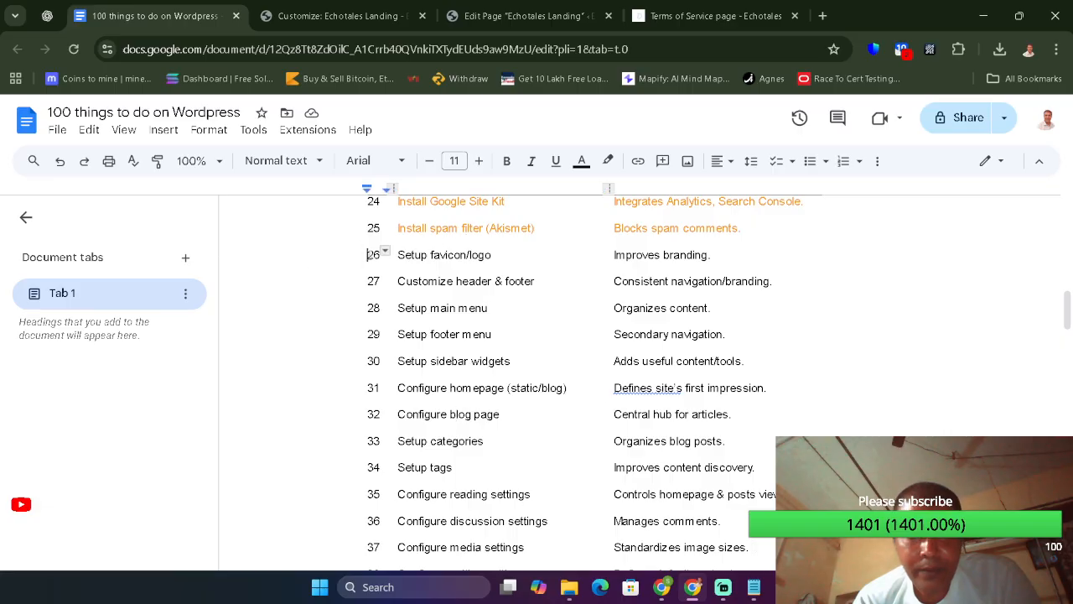
pyautogui.moveTo(369, 254); pyautogui.dragTo(678, 396)
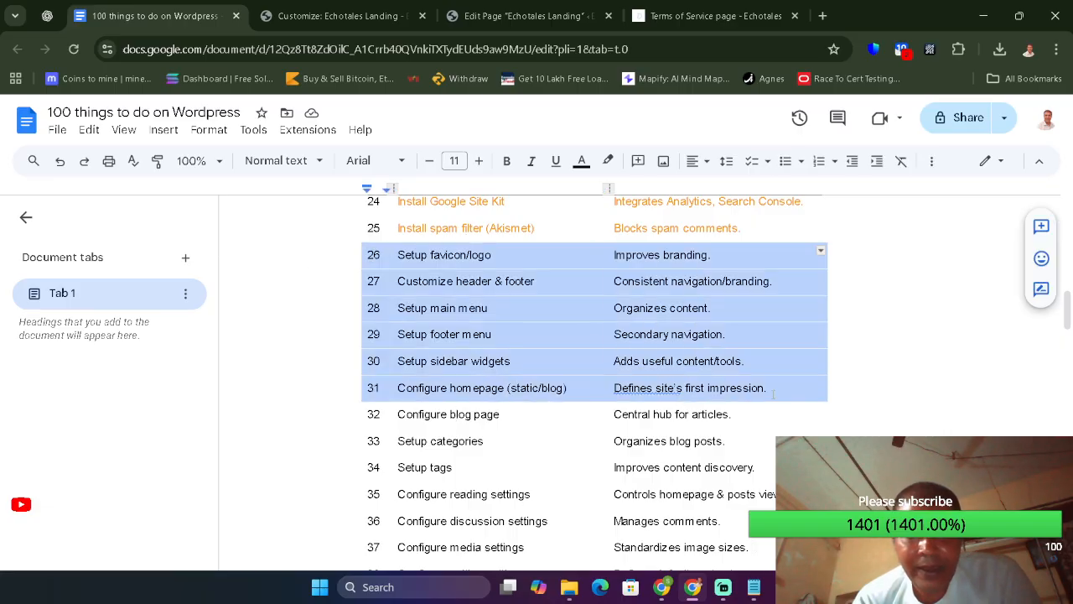
pyautogui.click(581, 160)
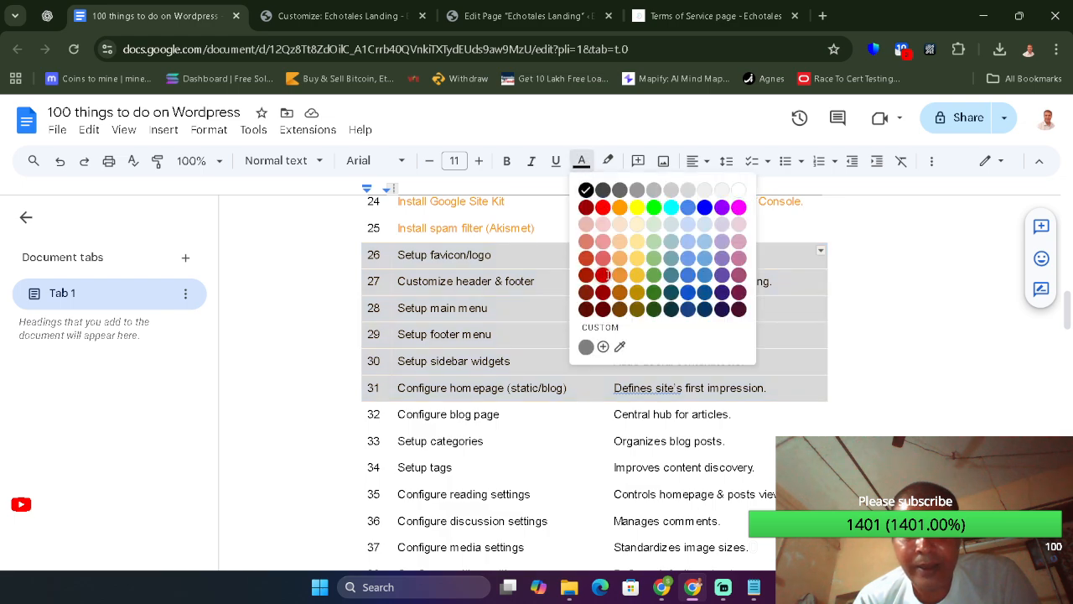
pyautogui.click(603, 274)
pyautogui.click(706, 452)
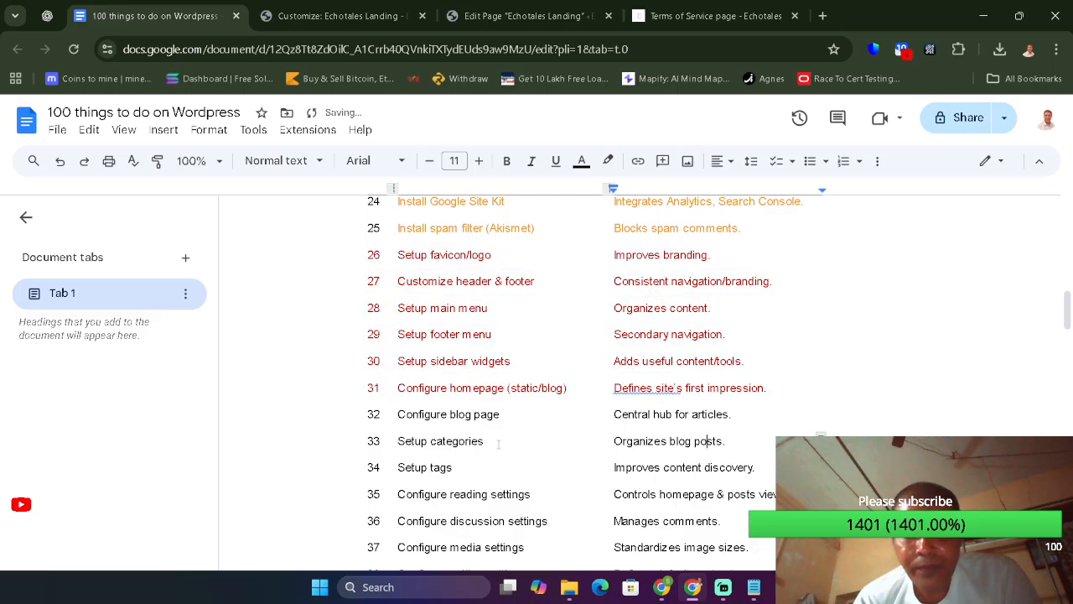
pyautogui.click(472, 442)
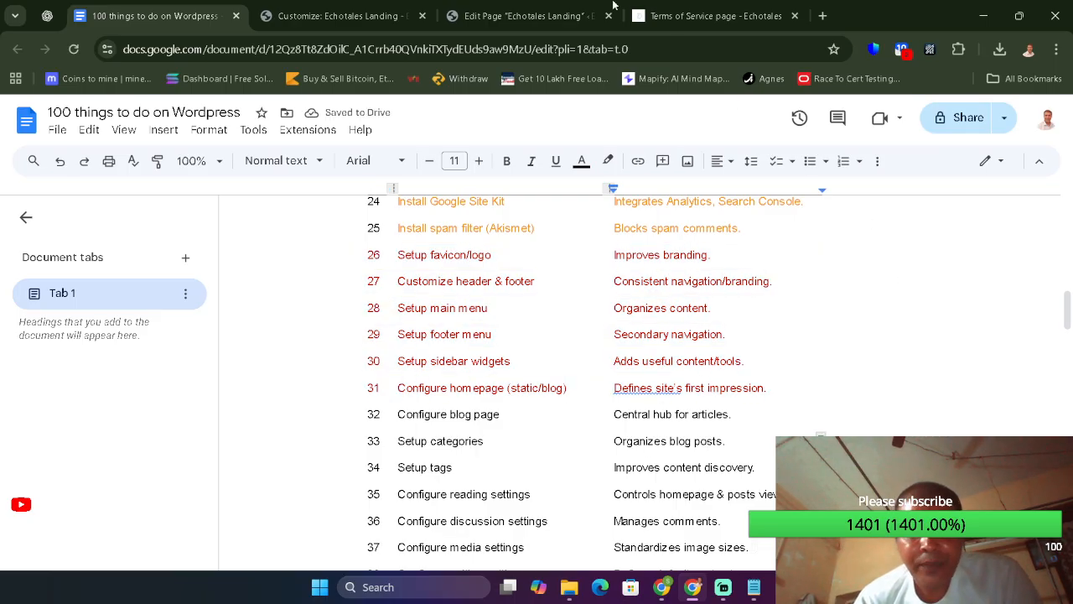
pyautogui.hotkey('alt', 'Tab')
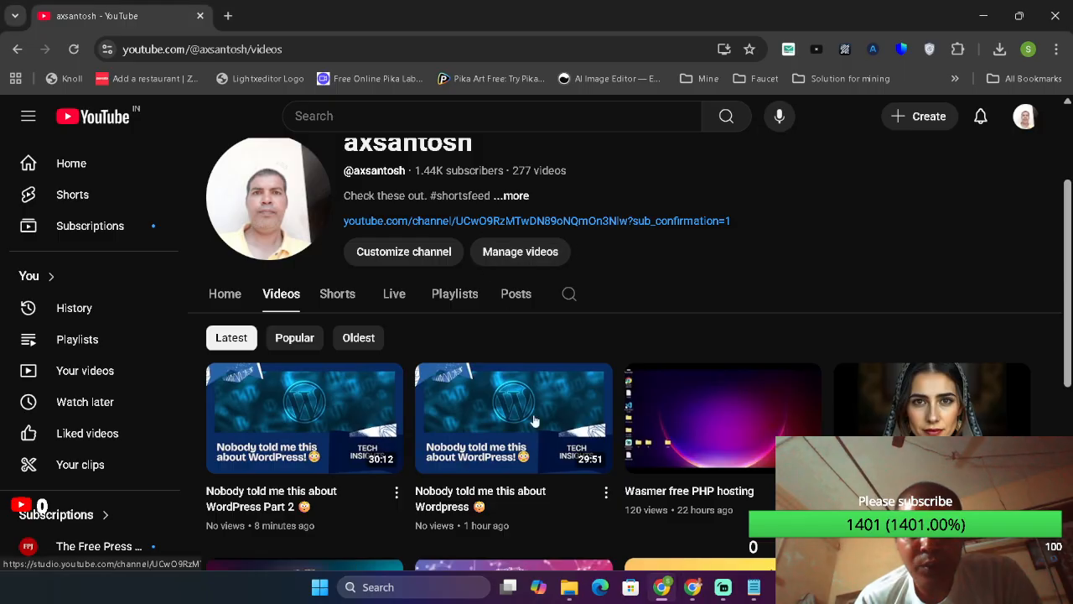
# - Look over the two latest WordPress videos, then switch to the checklist document and review items 26 to 31
pyautogui.moveTo(329, 409)
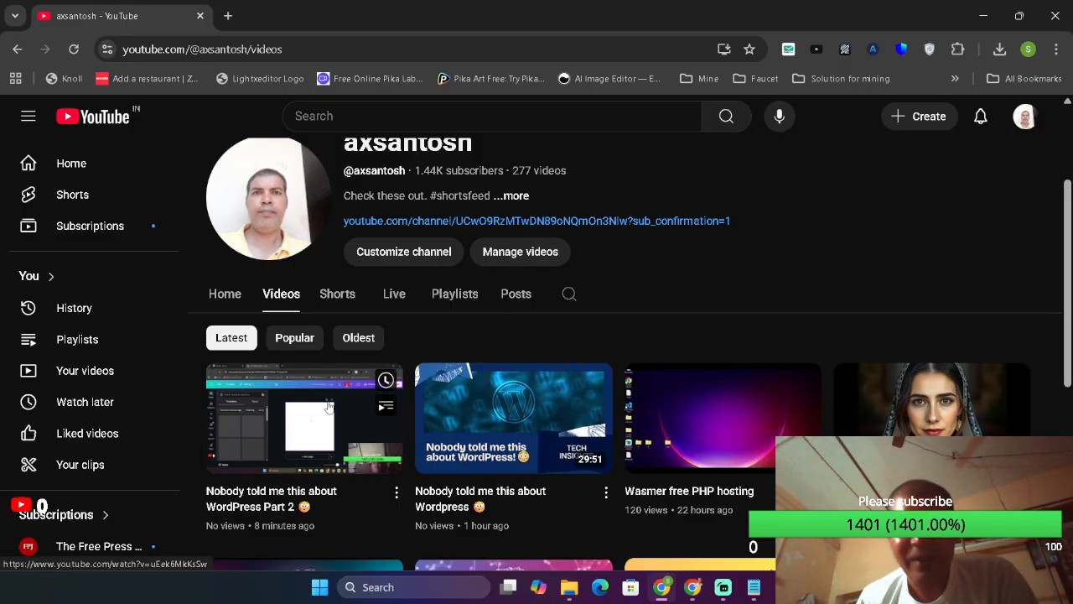
pyautogui.moveTo(471, 476)
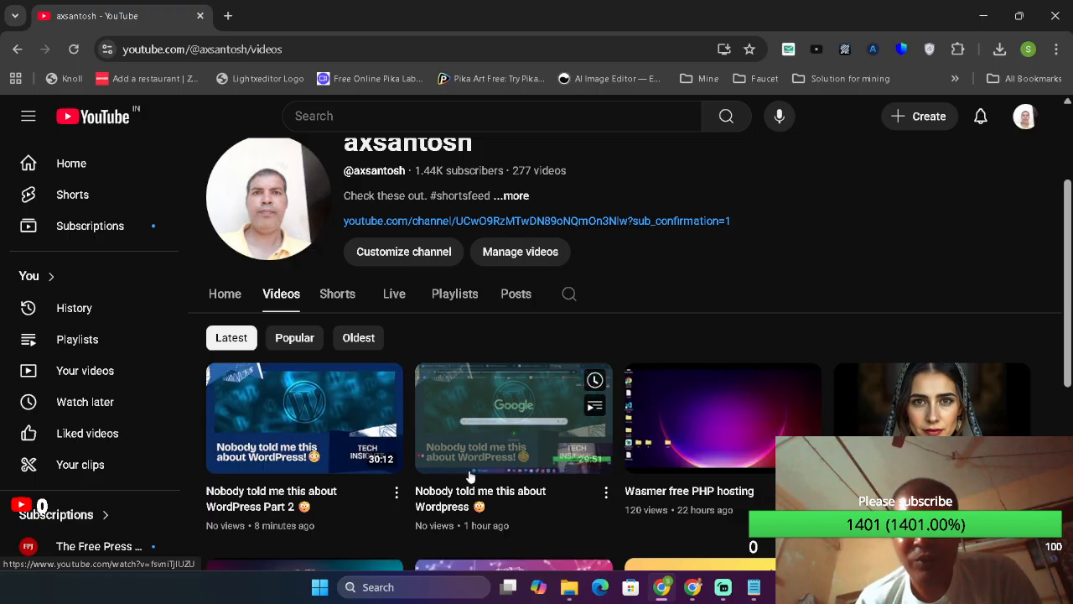
pyautogui.hotkey('alt', 'Tab')
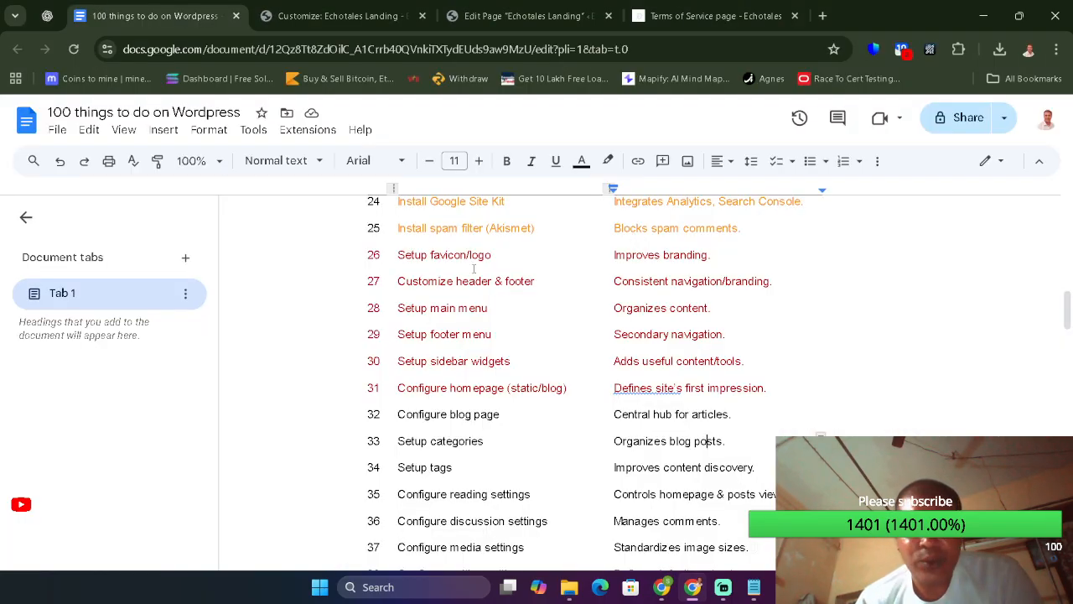
pyautogui.moveTo(438, 262); pyautogui.dragTo(615, 374)
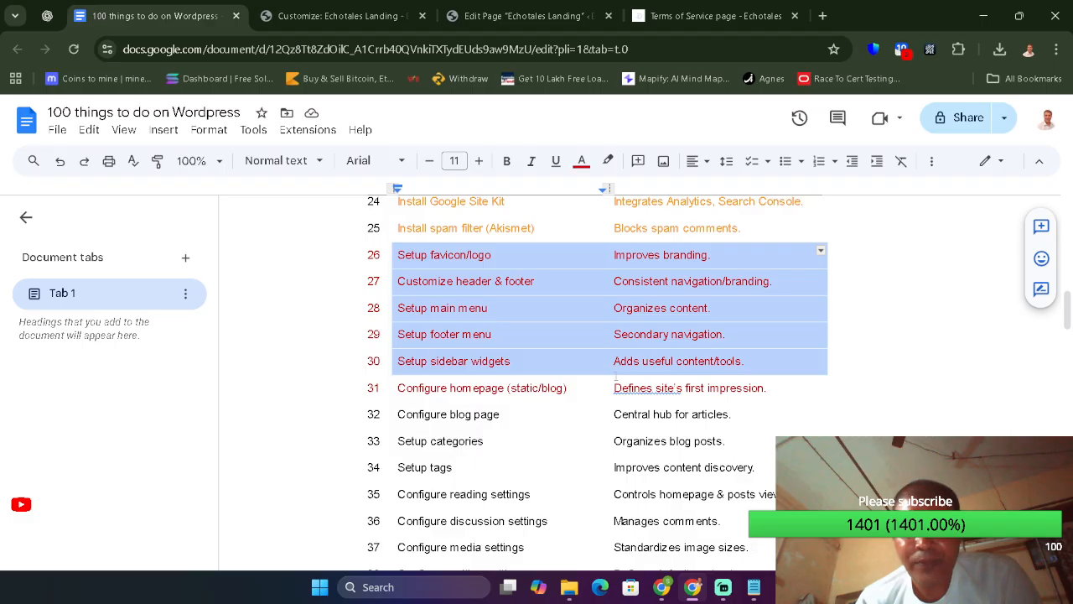
pyautogui.click(668, 413)
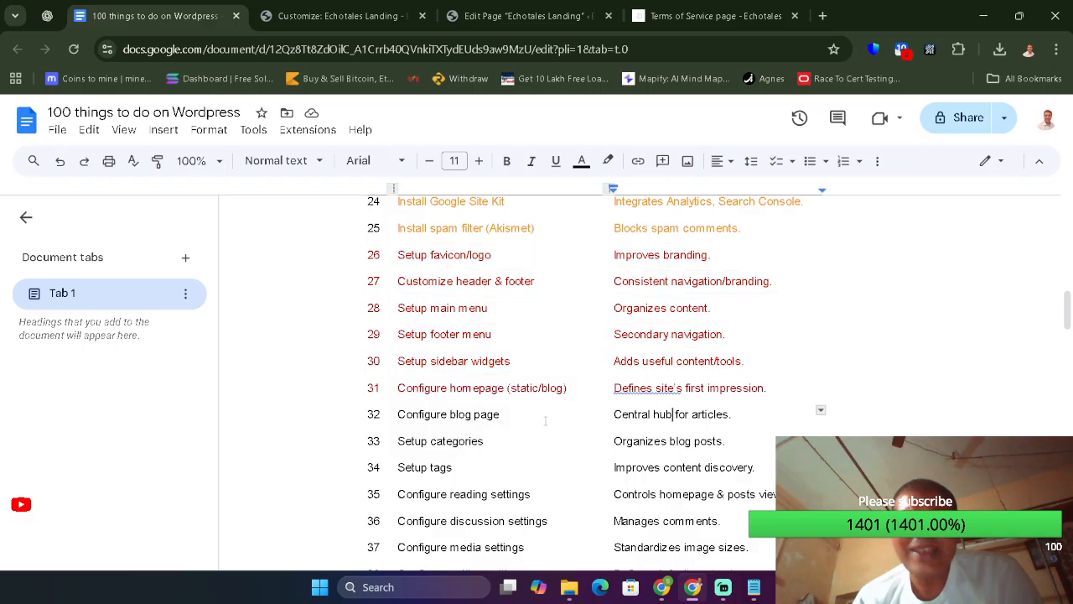
# - Minimise the checklist document's window and switch to Streamlabs Desktop
pyautogui.click(984, 15)
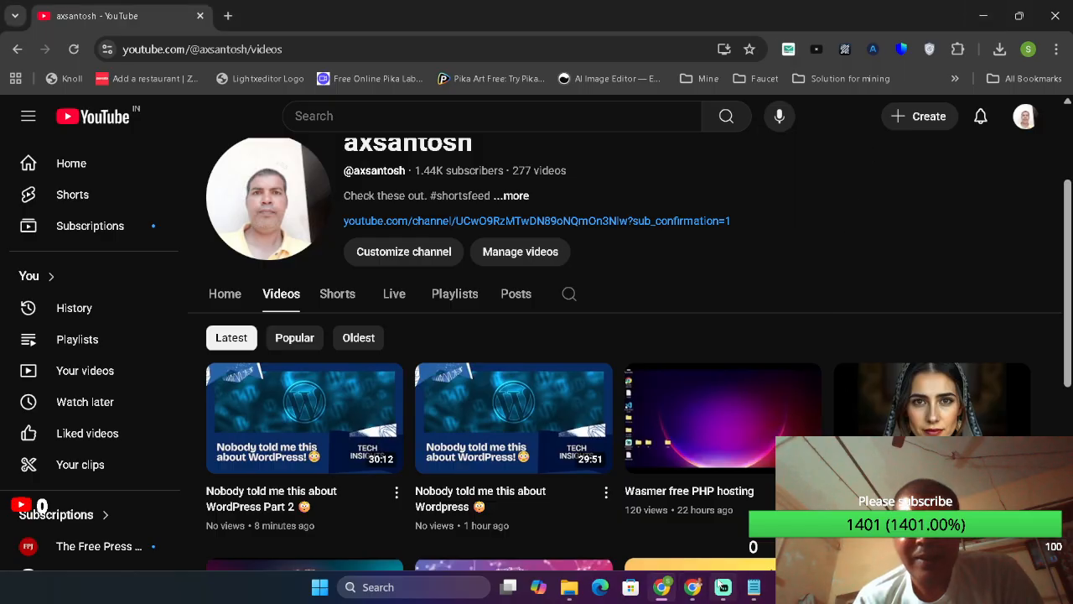
pyautogui.click(723, 586)
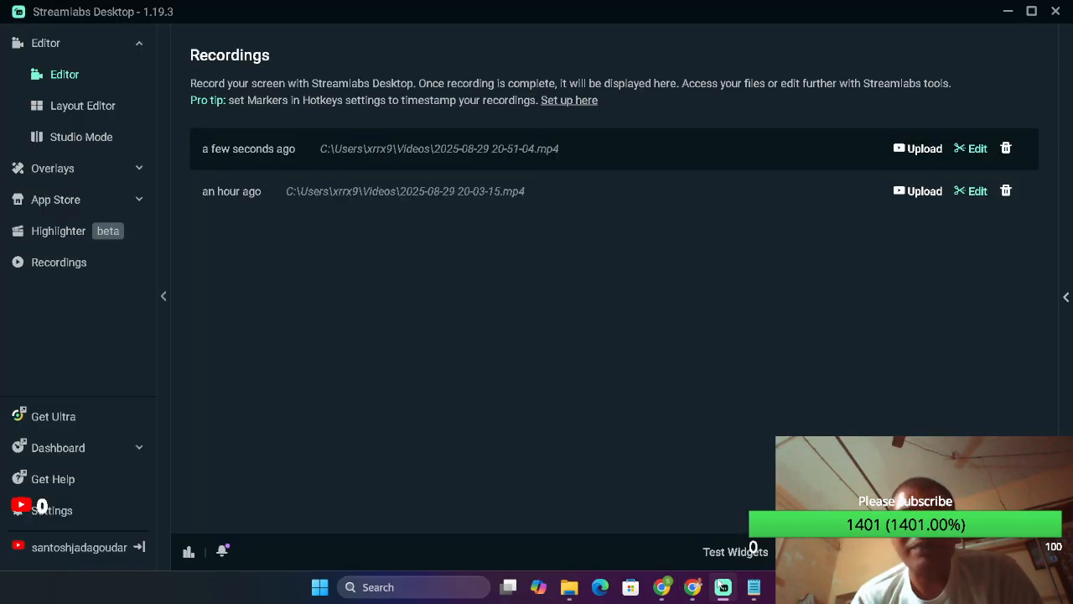